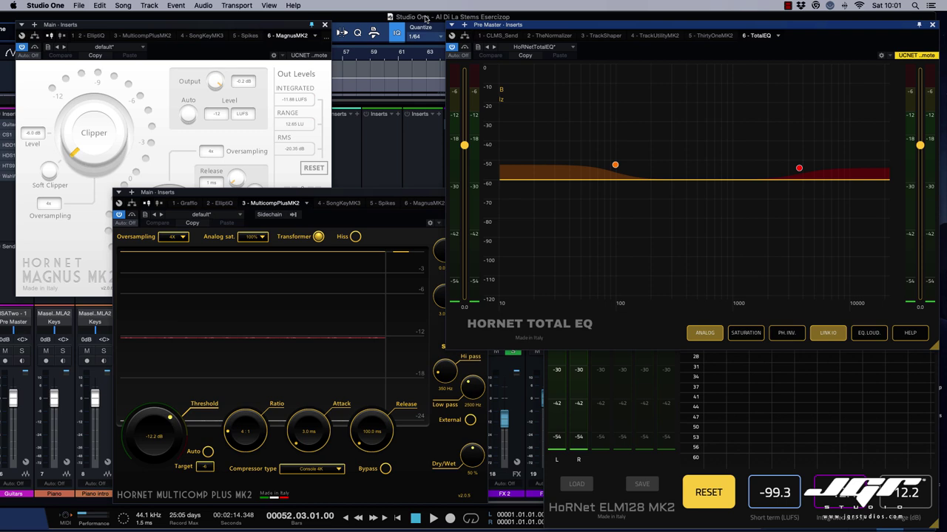
- Close the open TotalEQ, ELM128MK2, MulticompPlusMK2 and MagnusMK2 plug-in windows
{"action": "left_click", "coordinate": [932, 26]}
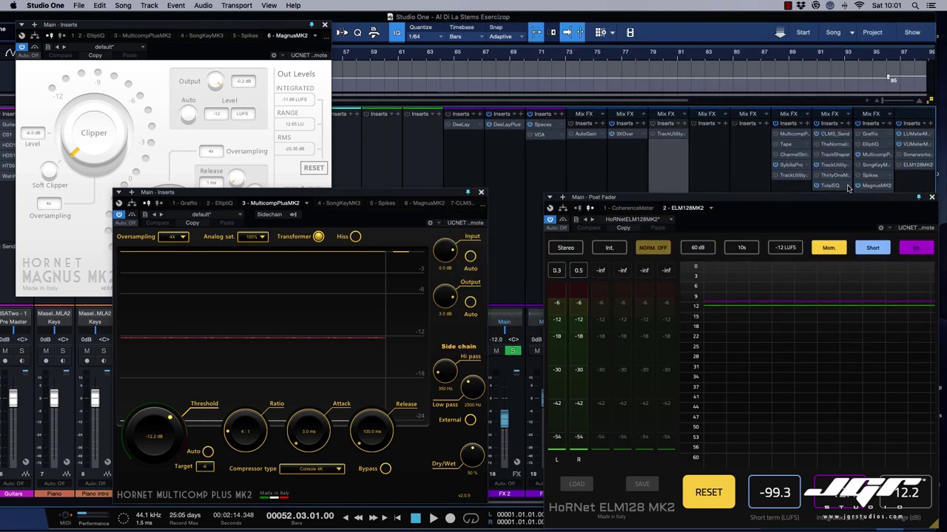
{"action": "left_click", "coordinate": [933, 198]}
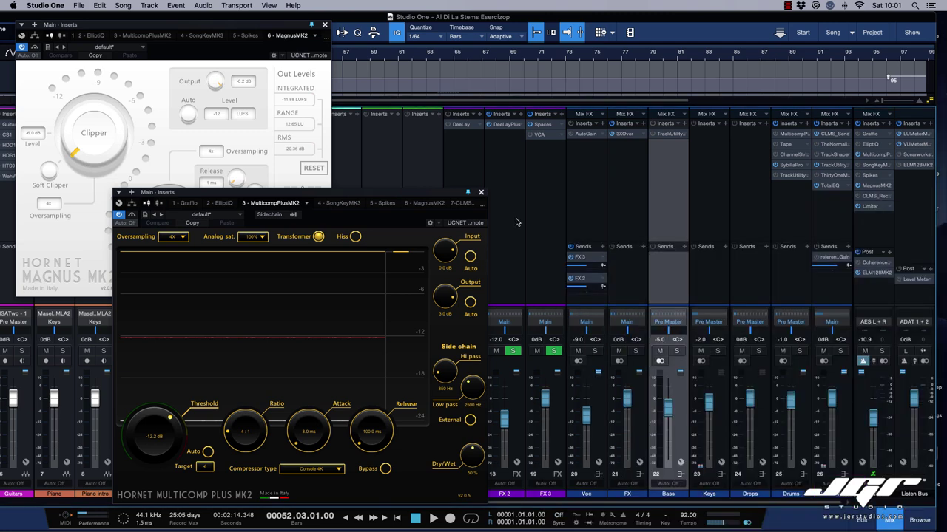
{"action": "left_click", "coordinate": [480, 193]}
{"action": "left_click", "coordinate": [324, 26]}
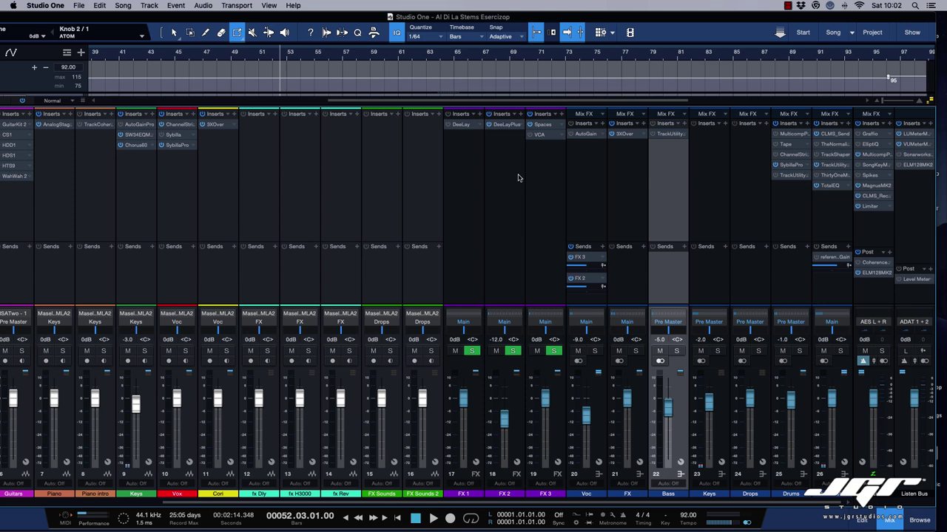
- Reposition the song window and resize its width so the whole mixer fits on screen
{"action": "left_click_drag", "start_coordinate": [368, 18], "coordinate": [423, 17]}
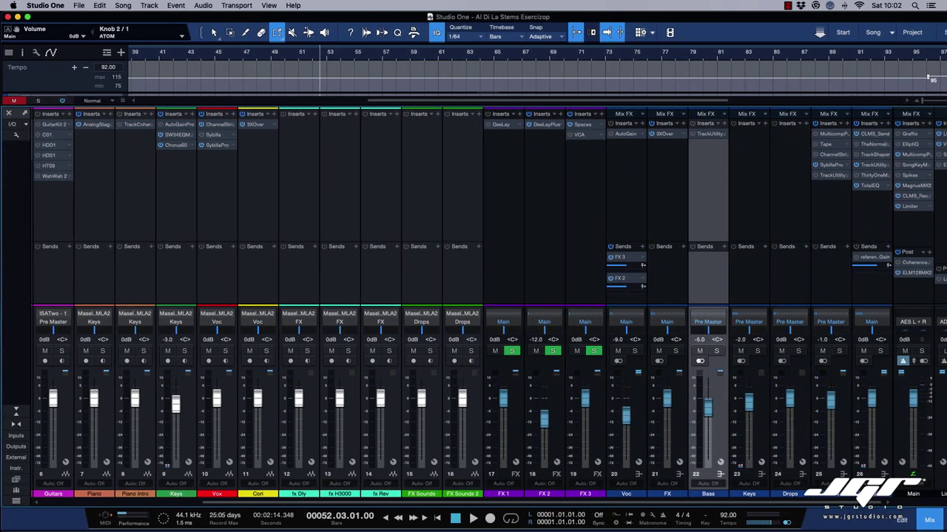
{"action": "mouse_move", "coordinate": [946, 207]}
{"action": "left_mouse_down"}
{"action": "mouse_move", "coordinate": [935, 207]}
{"action": "mouse_move", "coordinate": [945, 208]}
{"action": "left_mouse_up"}
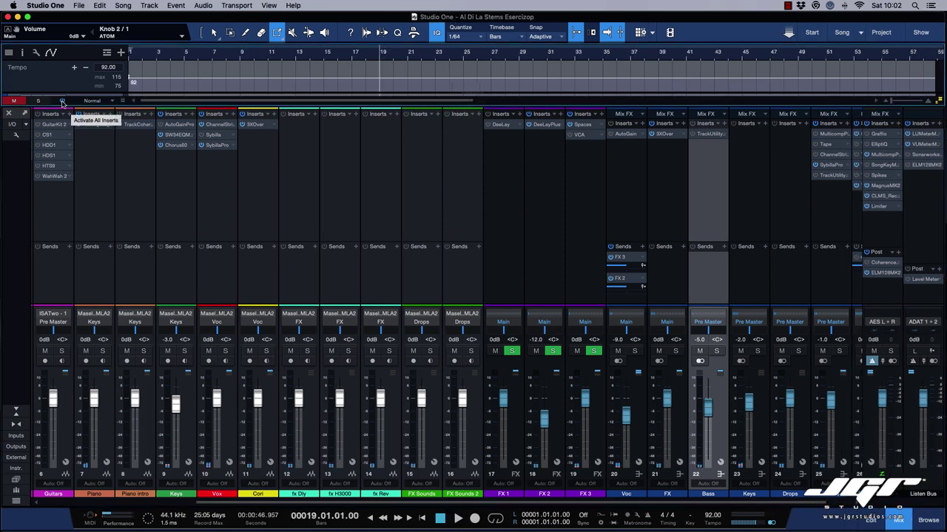
- Play the song from bar 19, compare the mix with all inserts deactivated and reactivated, and stop playback
{"action": "scroll", "coordinate": [353, 167], "scroll_direction": "right", "scroll_amount": 2}
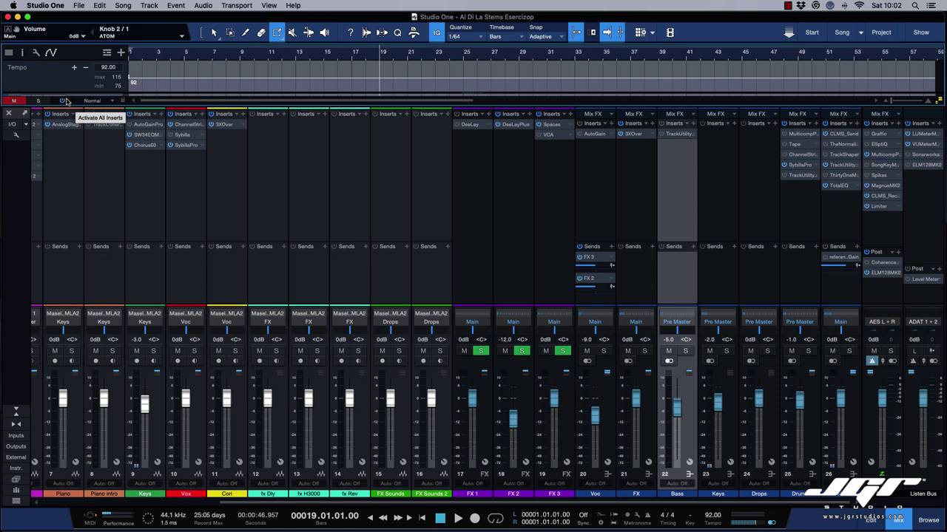
{"action": "key", "text": "space"}
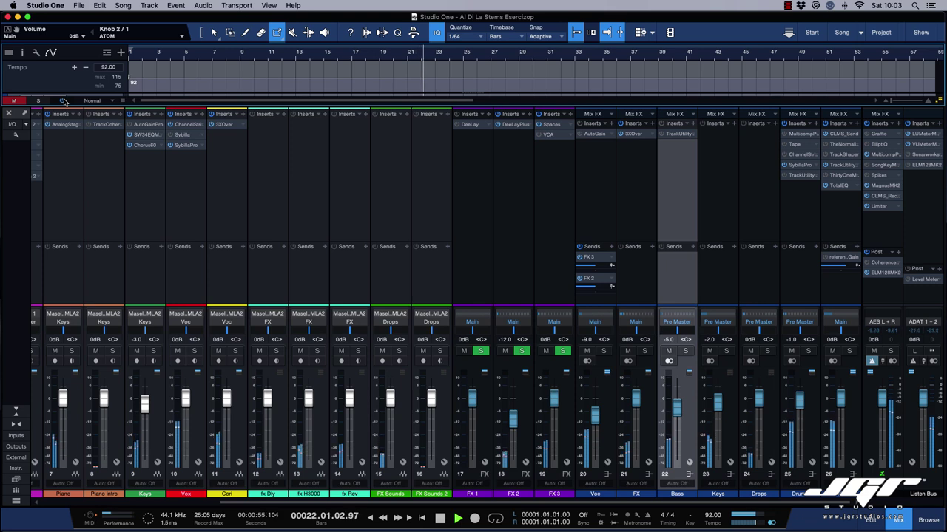
{"action": "left_click", "coordinate": [63, 103]}
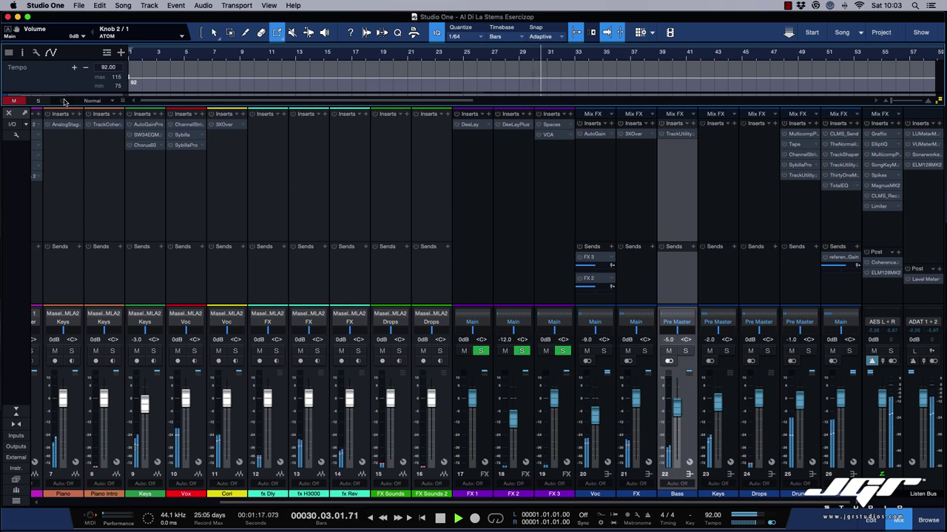
{"action": "left_click", "coordinate": [63, 101]}
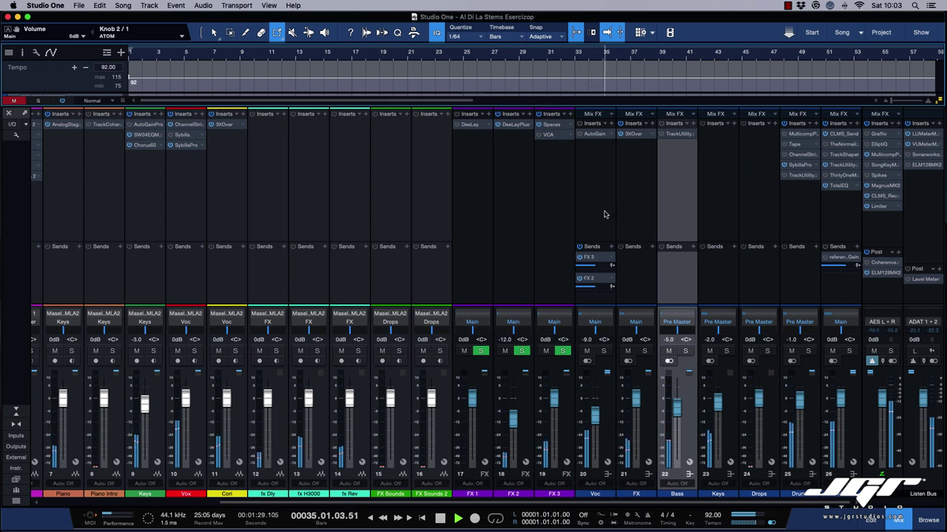
{"action": "key", "text": "space"}
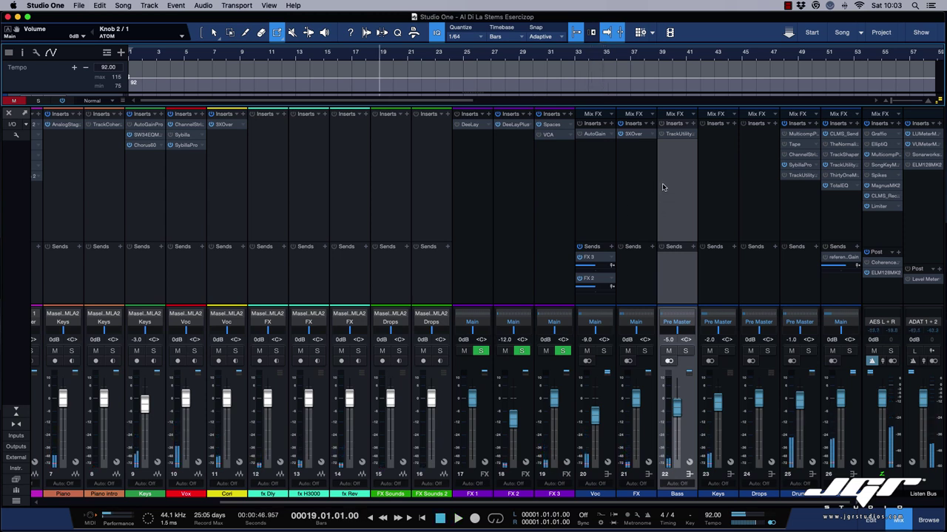
{"action": "scroll", "coordinate": [665, 187], "scroll_direction": "left", "scroll_amount": 5}
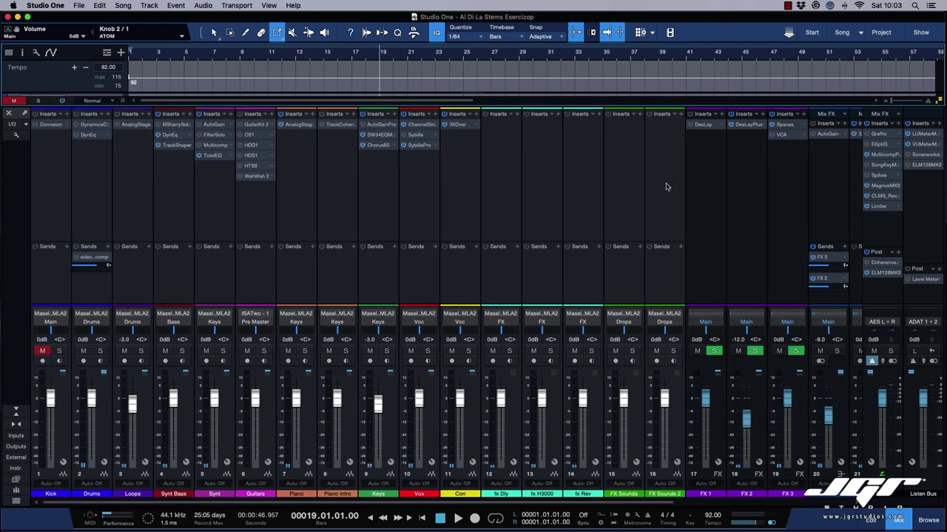
{"action": "scroll", "coordinate": [666, 186], "scroll_direction": "right", "scroll_amount": 5}
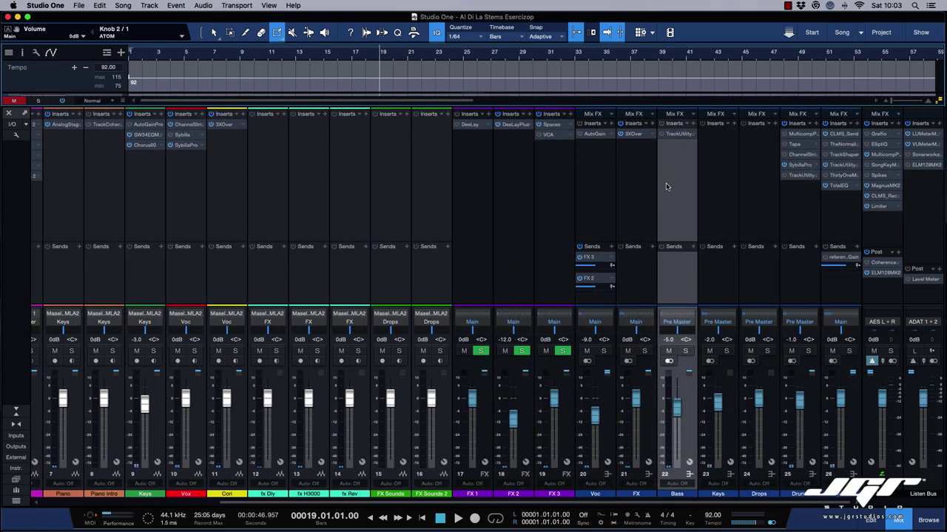
{"action": "scroll", "coordinate": [665, 188], "scroll_direction": "left", "scroll_amount": 5}
{"action": "scroll", "coordinate": [666, 188], "scroll_direction": "right", "scroll_amount": 5}
{"action": "scroll", "coordinate": [666, 187], "scroll_direction": "left", "scroll_amount": 5}
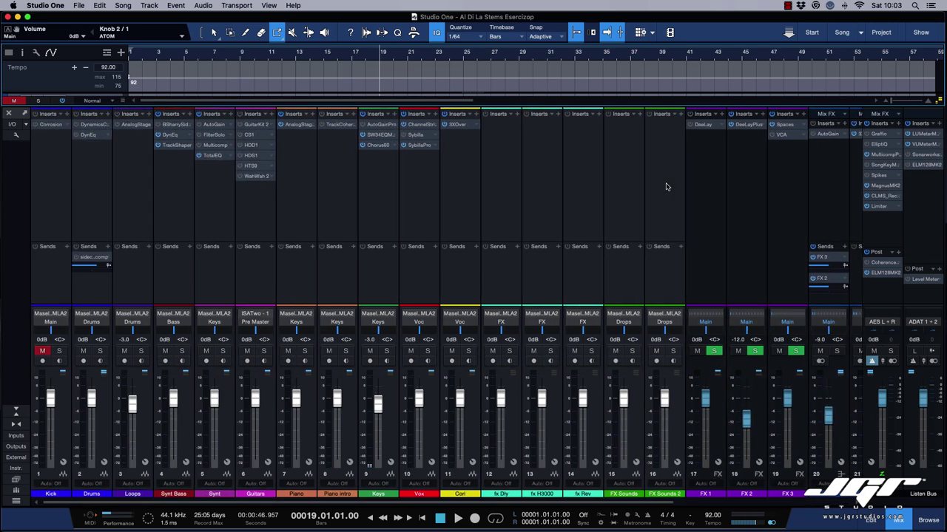
- Open CLMS_Send on the Pre Master channel and CLMS_Receive on the Main channel, and arrange their windows side by side
{"action": "scroll", "coordinate": [665, 186], "scroll_direction": "right", "scroll_amount": 5}
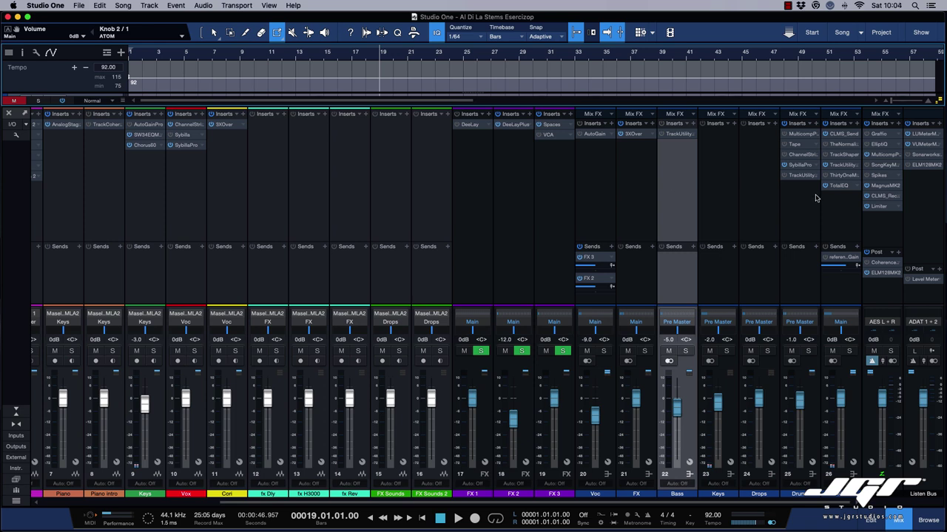
{"action": "left_click", "coordinate": [842, 135]}
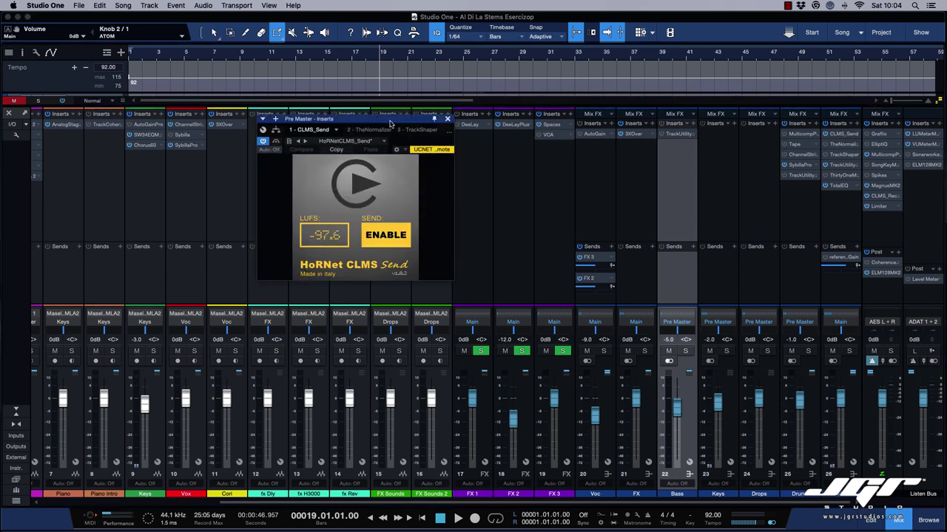
{"action": "left_click_drag", "start_coordinate": [390, 124], "coordinate": [383, 108]}
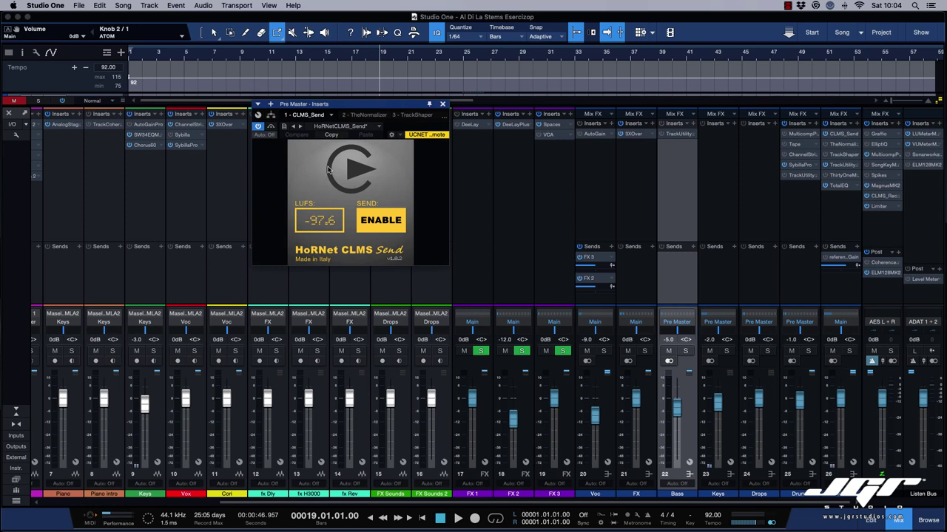
{"action": "left_click", "coordinate": [880, 197]}
{"action": "left_click_drag", "start_coordinate": [574, 108], "coordinate": [583, 105]}
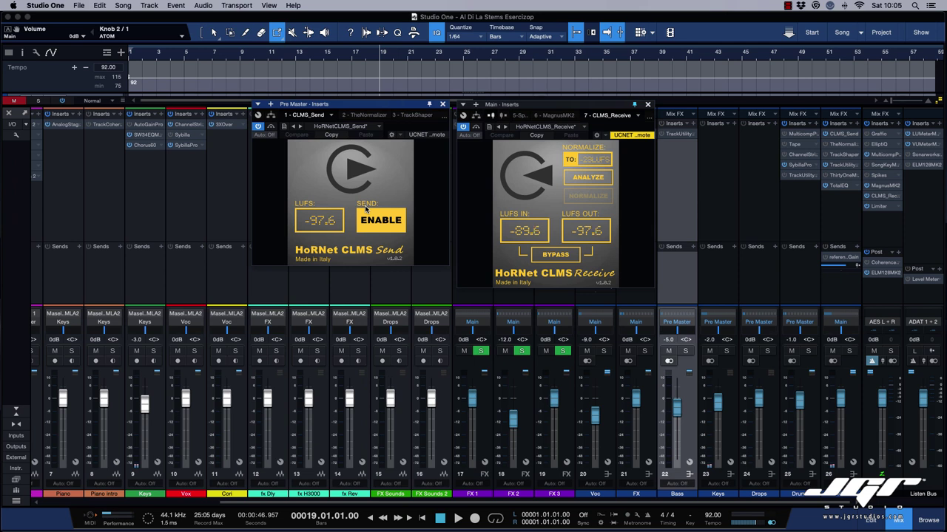
{"action": "left_click_drag", "start_coordinate": [392, 107], "coordinate": [392, 109]}
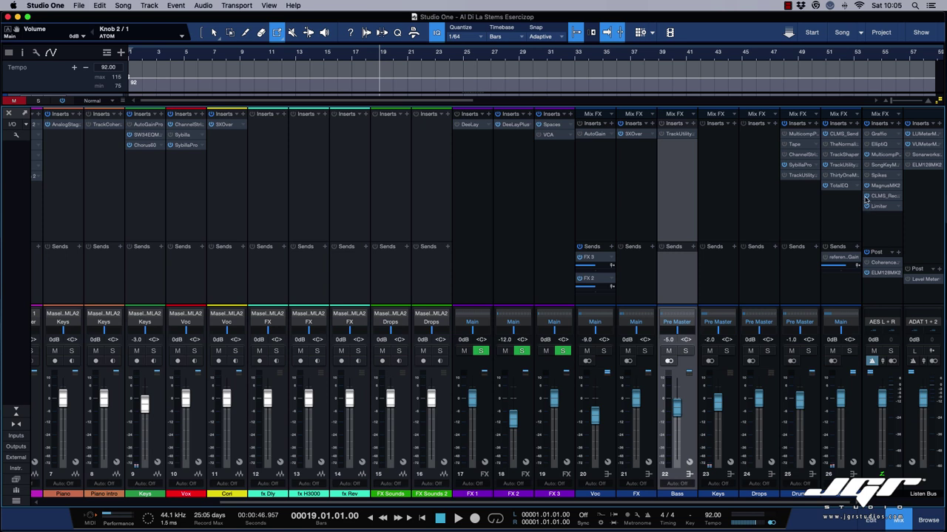
- Lower the Main output fader to -17.7 dB with the CLMS_Receive insert bypassed
{"action": "left_click_drag", "start_coordinate": [882, 405], "coordinate": [881, 431]}
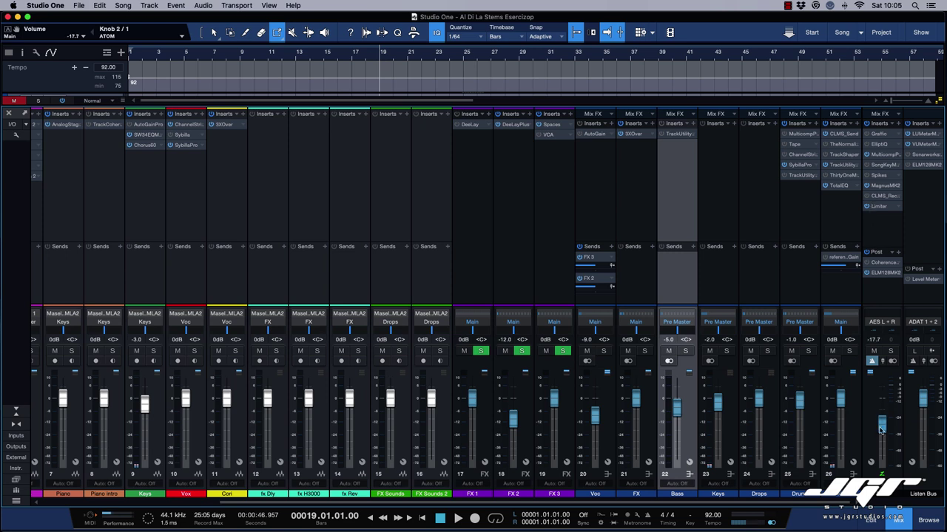
- Go through the source channels from Drums to Vox, selecting them in turn to review the mixer layout
{"action": "scroll", "coordinate": [296, 182], "scroll_direction": "left", "scroll_amount": 6}
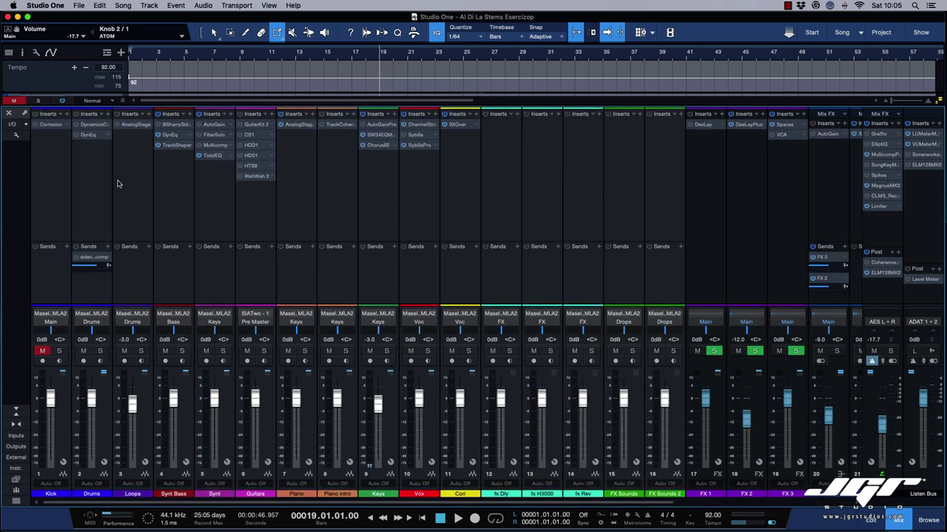
{"action": "left_click", "coordinate": [83, 176]}
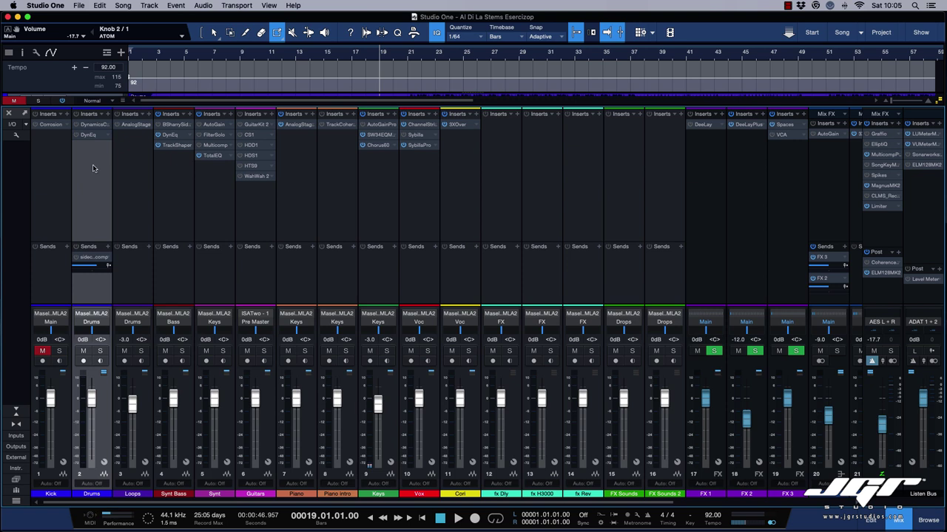
{"action": "left_click", "coordinate": [146, 172]}
{"action": "left_click", "coordinate": [170, 174]}
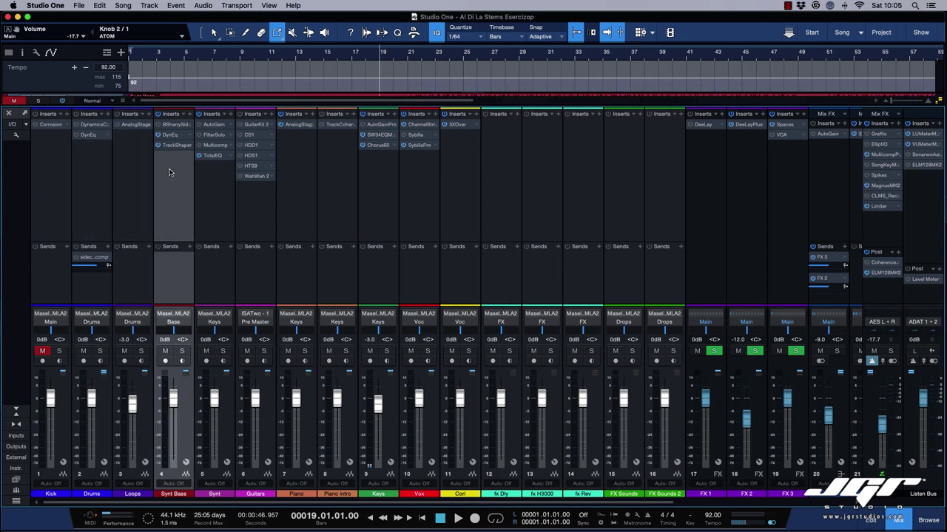
{"action": "left_click", "coordinate": [273, 177]}
{"action": "left_click", "coordinate": [289, 161]}
{"action": "left_click", "coordinate": [258, 210]}
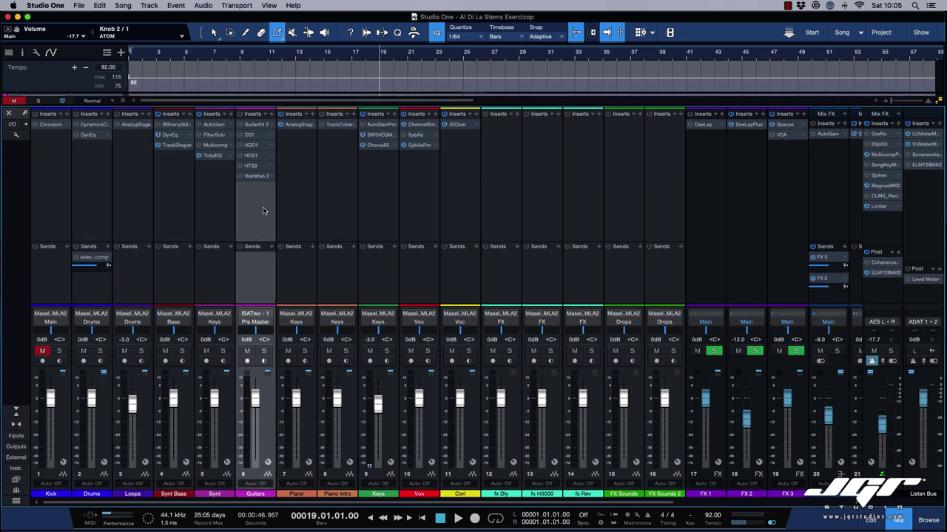
{"action": "left_click", "coordinate": [300, 193]}
{"action": "left_click", "coordinate": [343, 188]}
{"action": "left_click", "coordinate": [380, 189]}
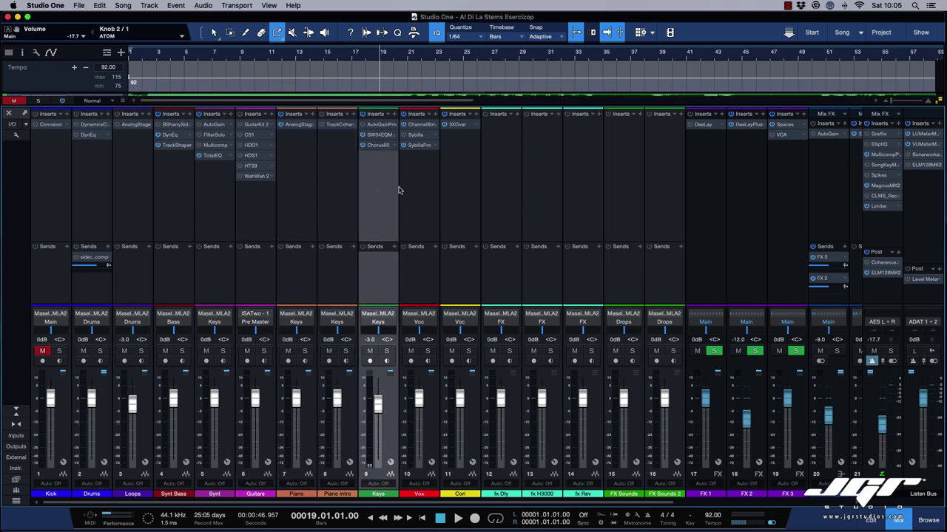
{"action": "left_click", "coordinate": [426, 186]}
- Review the fx Dly, fx H3000 and fx Rev channels one by one, and select all three together
{"action": "left_click", "coordinate": [485, 183]}
{"action": "scroll", "coordinate": [528, 182], "scroll_direction": "right", "scroll_amount": 1}
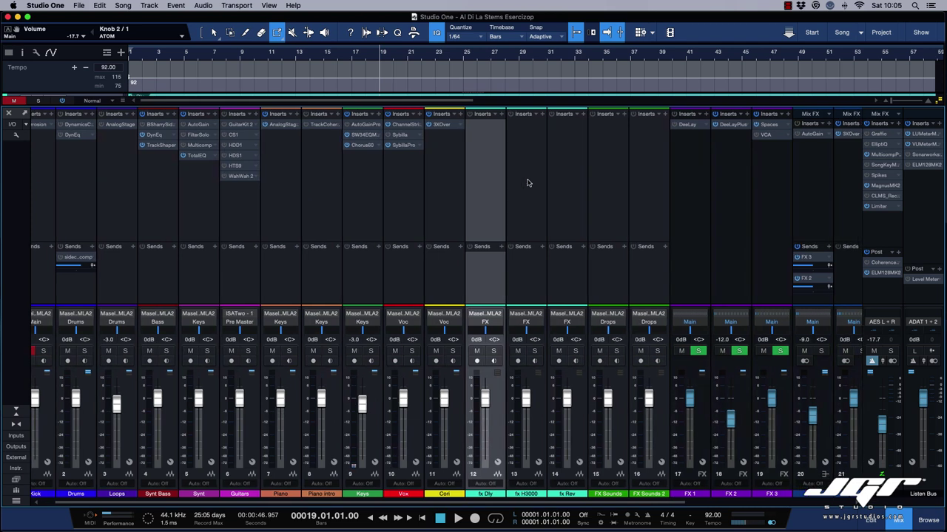
{"action": "scroll", "coordinate": [528, 182], "scroll_direction": "left", "scroll_amount": 1}
{"action": "left_click", "coordinate": [527, 183]}
{"action": "left_click", "coordinate": [577, 182]}
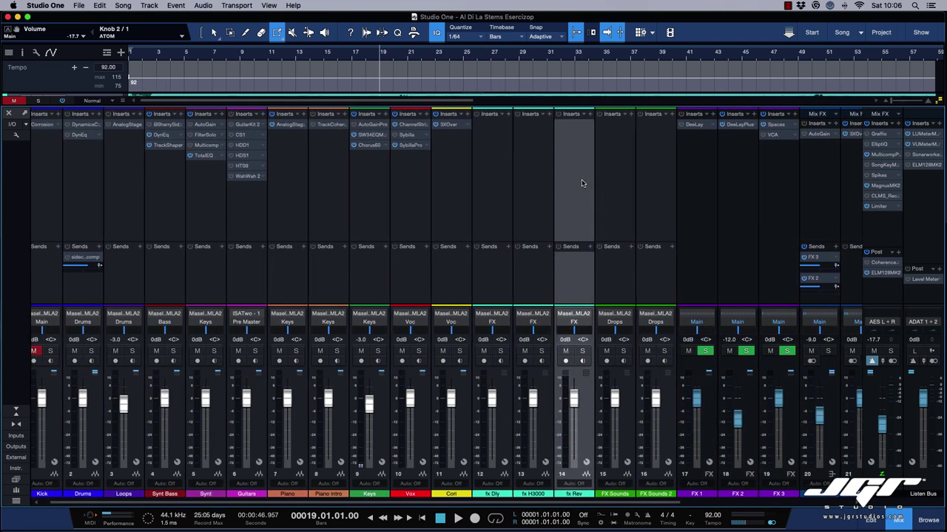
{"action": "left_click", "coordinate": [540, 183]}
{"action": "left_click", "coordinate": [497, 190]}
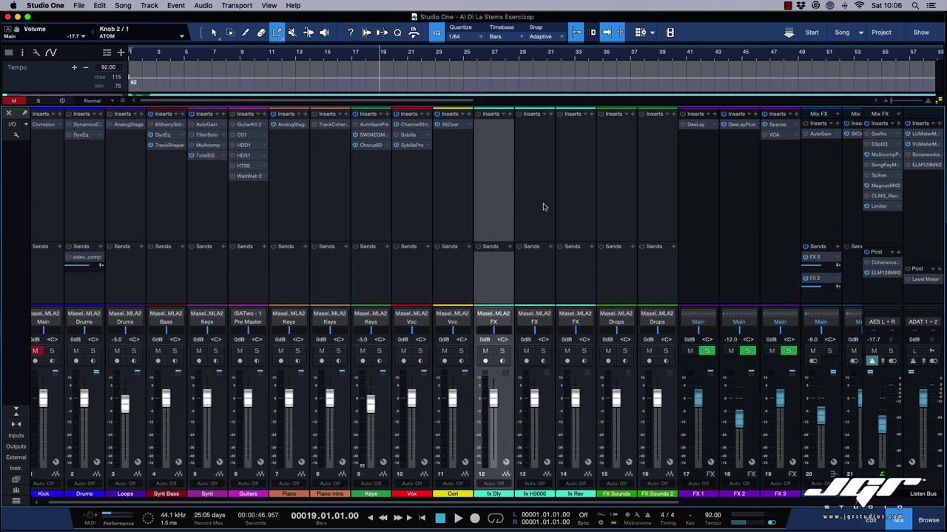
{"action": "scroll", "coordinate": [542, 207], "scroll_direction": "right", "scroll_amount": 3}
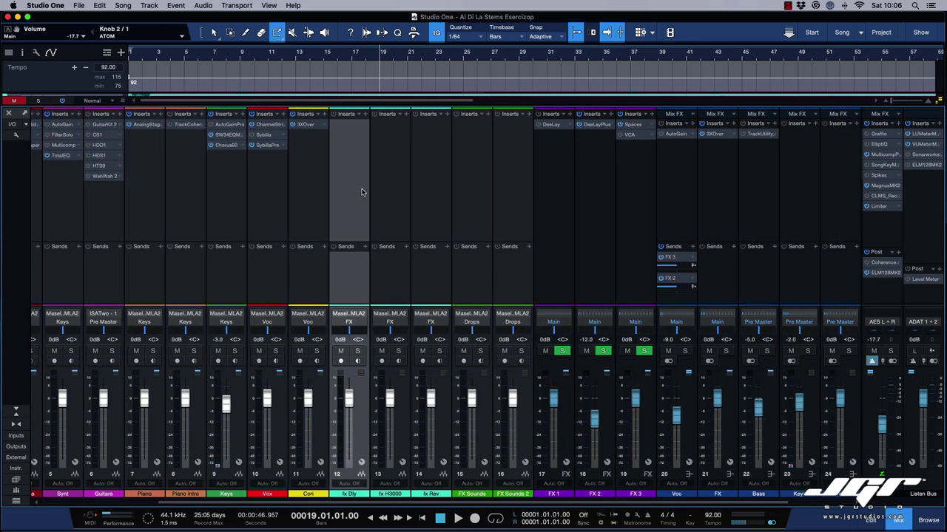
{"action": "left_click", "coordinate": [429, 189], "text": "shift"}
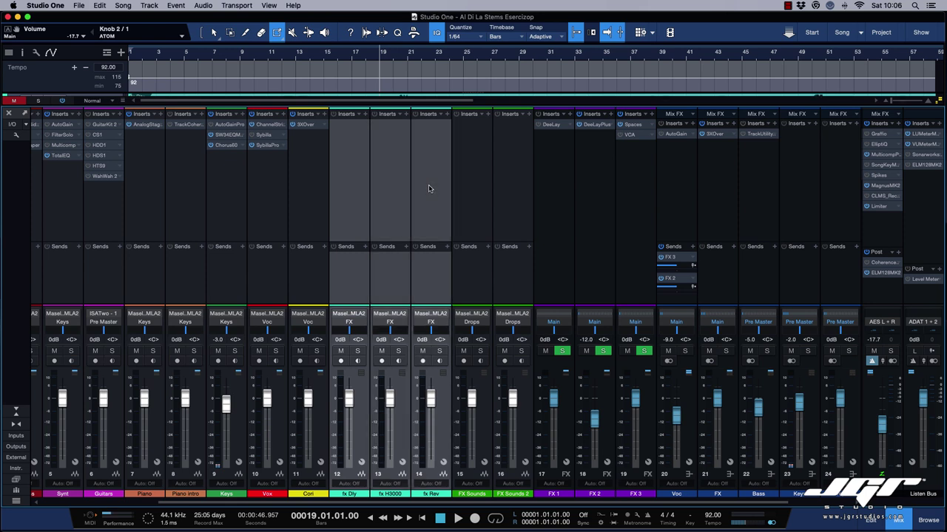
- Review the FX Sounds and FX Sounds 2 channels by selecting each of them
{"action": "scroll", "coordinate": [414, 203], "scroll_direction": "right", "scroll_amount": 2}
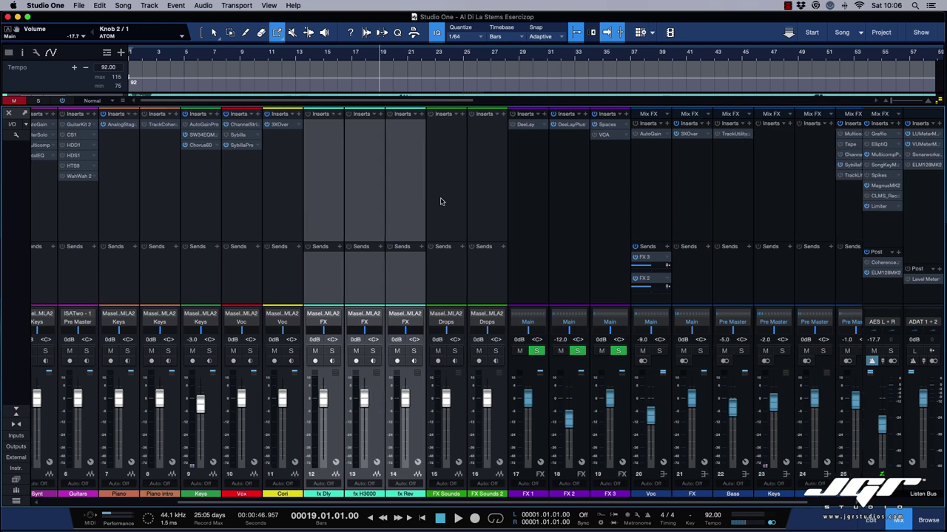
{"action": "left_click", "coordinate": [483, 203]}
{"action": "left_click", "coordinate": [462, 201]}
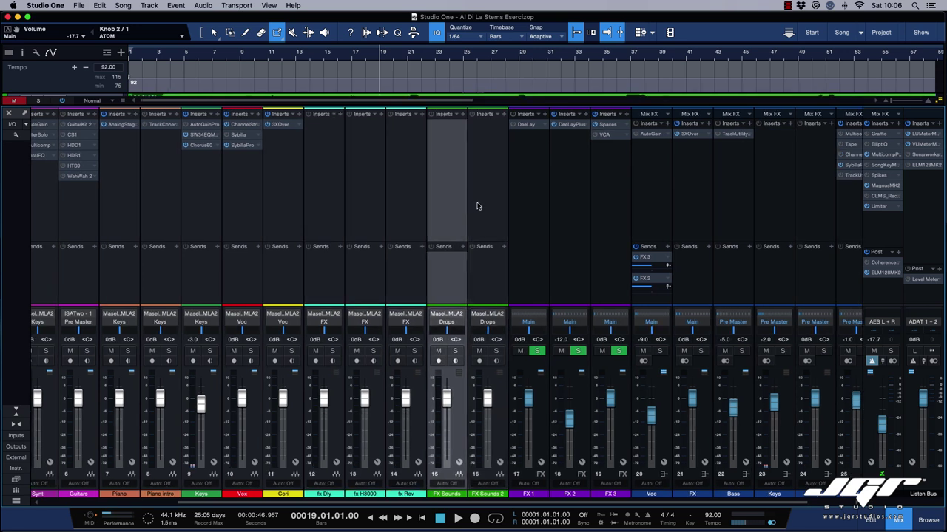
{"action": "left_click", "coordinate": [477, 203]}
- Review the FX return channels alongside the Voc bus, ending with FX 2 selected
{"action": "scroll", "coordinate": [468, 228], "scroll_direction": "right", "scroll_amount": 4}
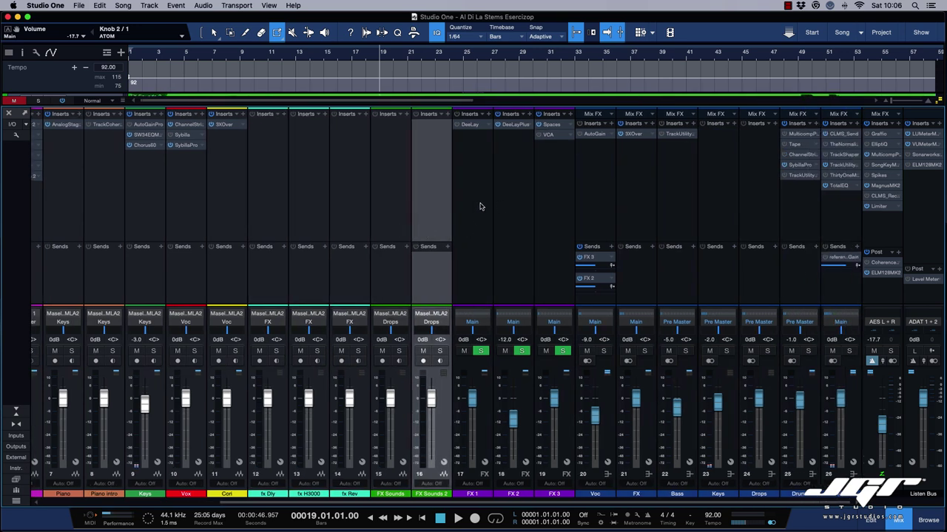
{"action": "left_click", "coordinate": [518, 206]}
{"action": "left_click", "coordinate": [558, 232]}
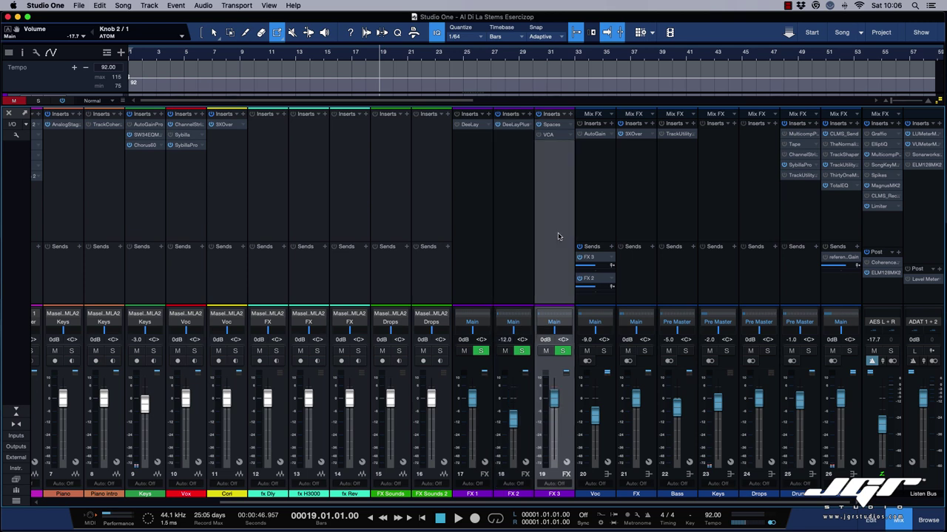
{"action": "left_click", "coordinate": [528, 226]}
{"action": "left_click", "coordinate": [547, 226]}
{"action": "left_click", "coordinate": [578, 221]}
{"action": "left_click", "coordinate": [530, 221]}
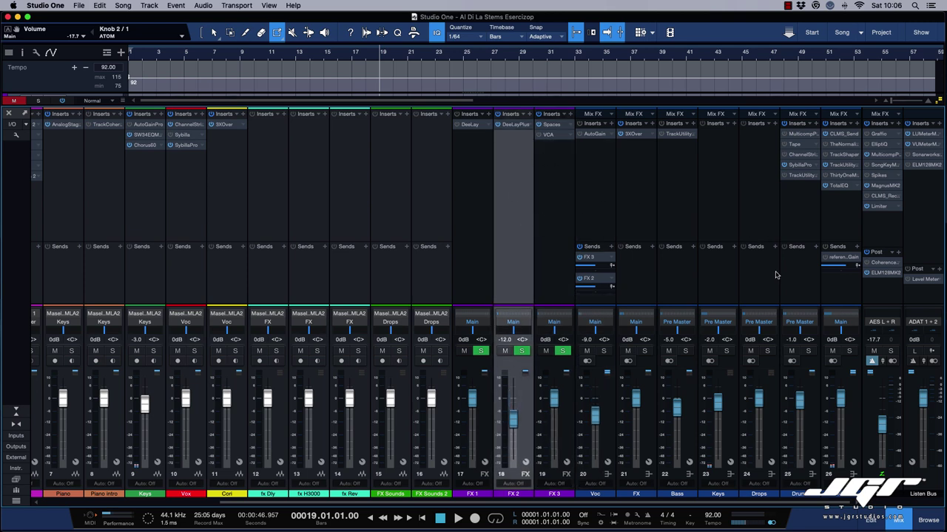
- Solo the Drums bus channel
{"action": "left_click", "coordinate": [809, 351]}
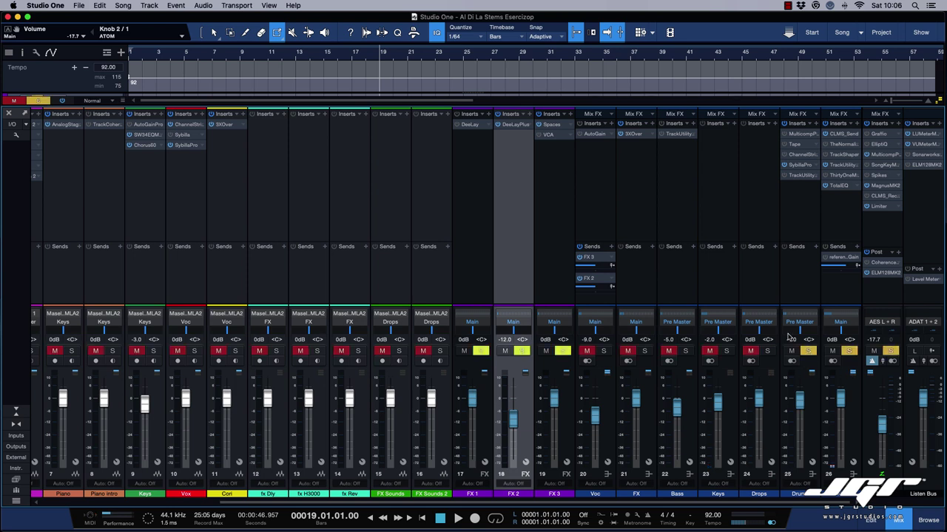
- Play the soloed Drums bus and set the main output fader to -10.9 dB
{"action": "key", "text": "space"}
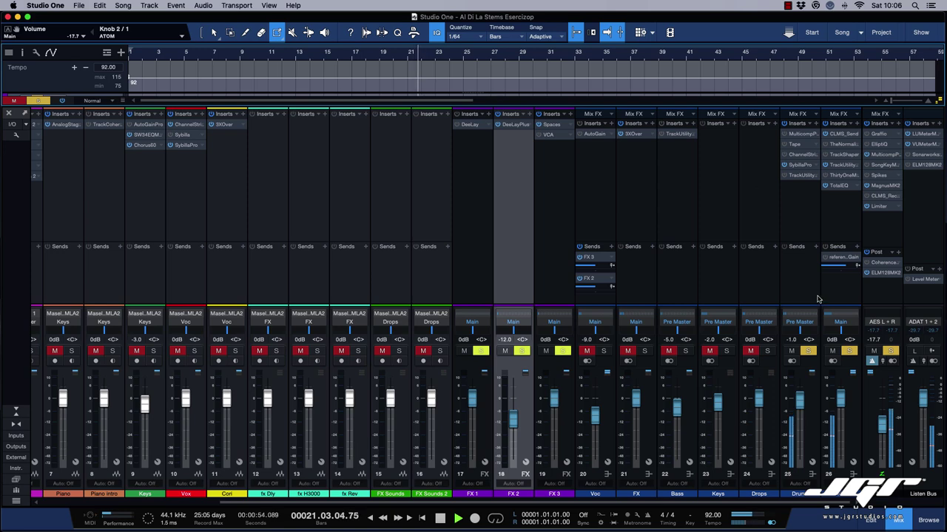
{"action": "left_click_drag", "start_coordinate": [884, 429], "coordinate": [885, 419]}
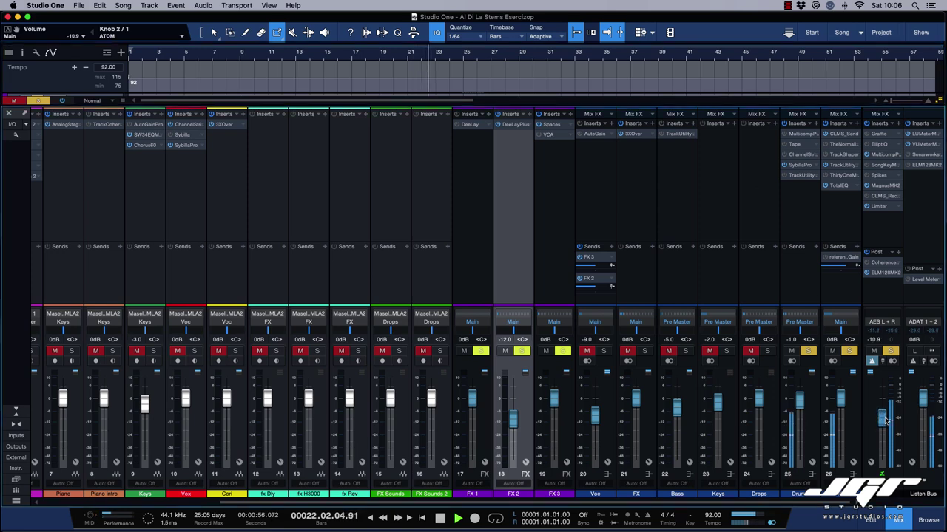
{"action": "scroll", "coordinate": [288, 200], "scroll_direction": "left", "scroll_amount": 5}
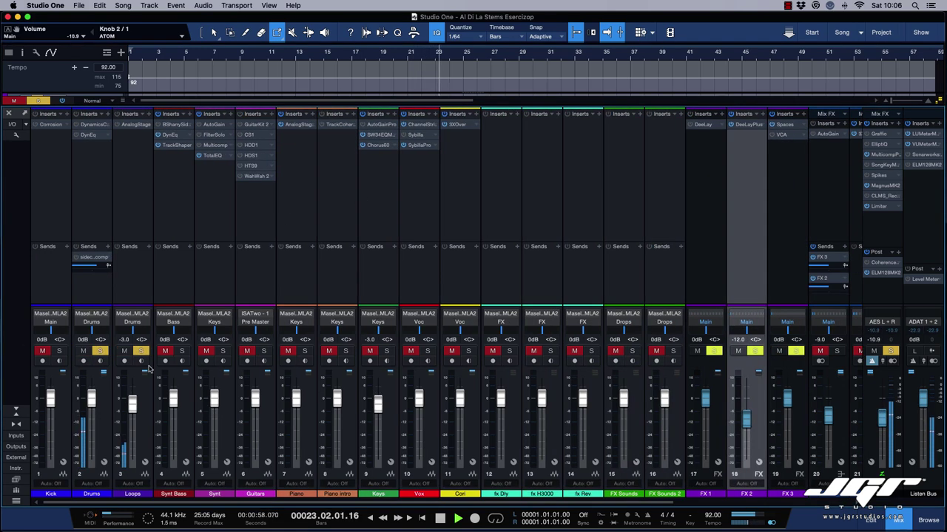
{"action": "scroll", "coordinate": [657, 288], "scroll_direction": "right", "scroll_amount": 5}
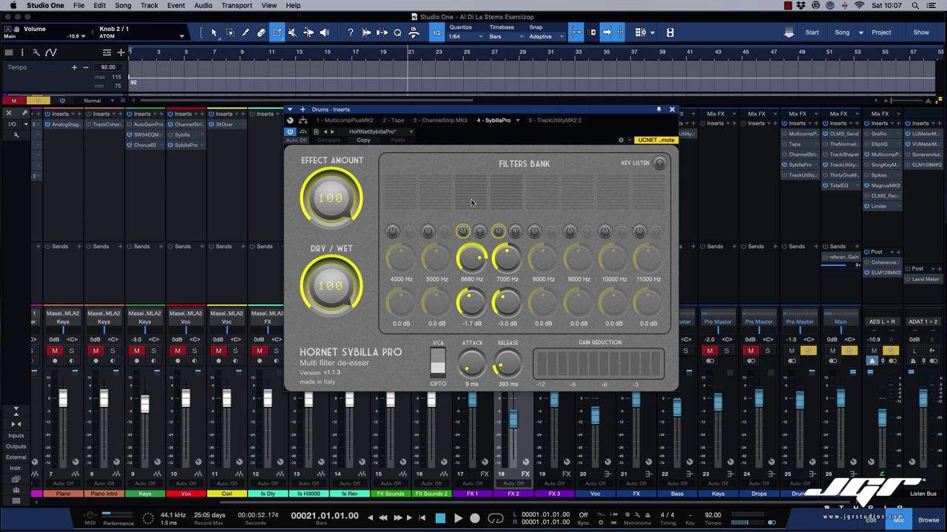
- Toggle the 4000 Hz and 5000 Hz filters of the Drums bus's Sybilla Pro on and back off
{"action": "left_click", "coordinate": [392, 232]}
{"action": "left_click", "coordinate": [426, 232]}
{"action": "left_click", "coordinate": [392, 231]}
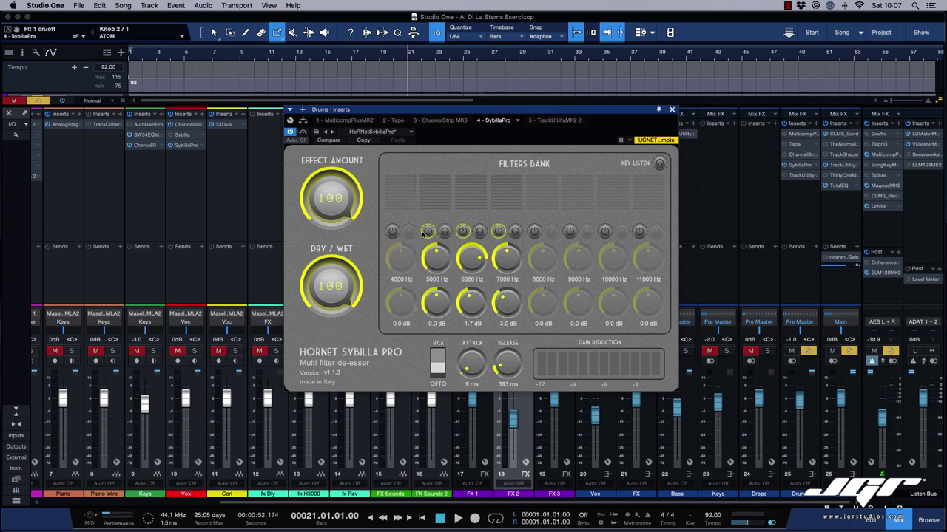
{"action": "left_click", "coordinate": [427, 231]}
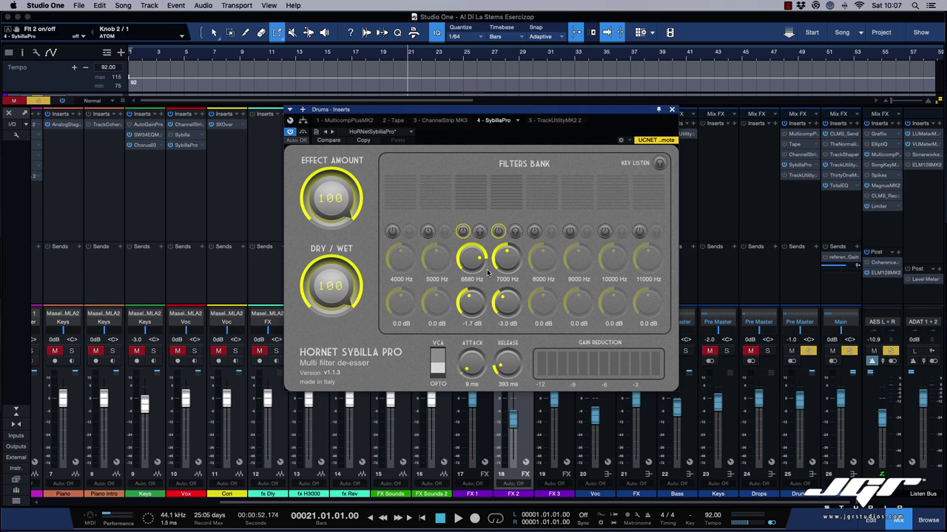
- Set Sybilla Pro's third filter to 6461 Hz and -2.1 dB, and compare the drums with the plug-in bypassed during playback
{"action": "left_click_drag", "start_coordinate": [471, 305], "coordinate": [468, 268]}
{"action": "key", "text": "space"}
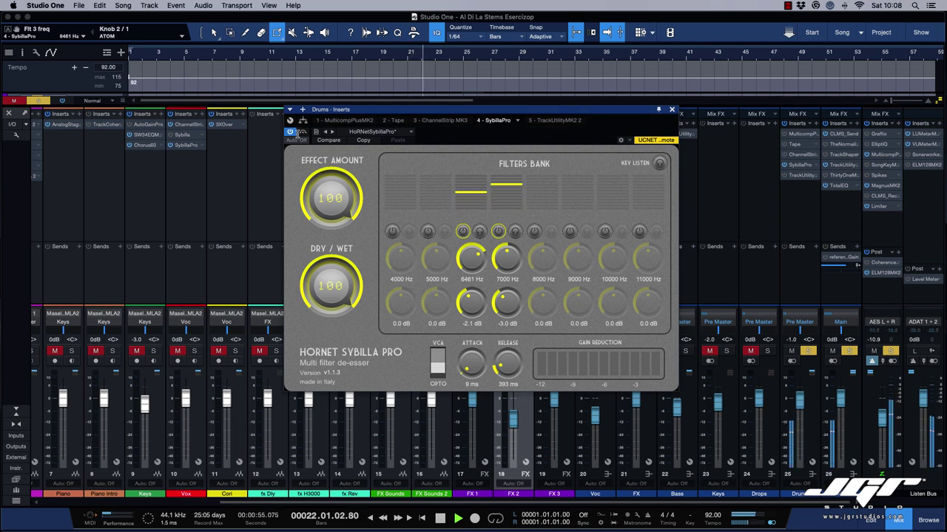
{"action": "left_click", "coordinate": [303, 133]}
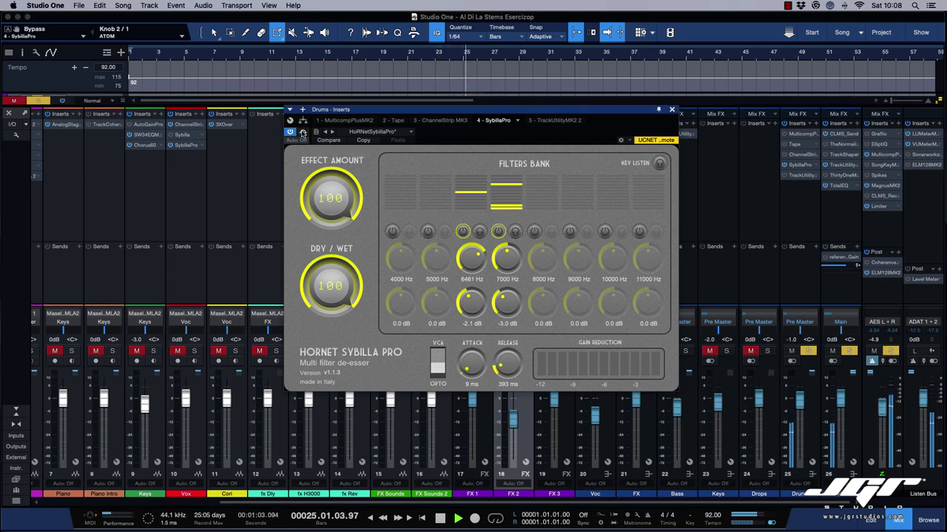
{"action": "left_click", "coordinate": [303, 133]}
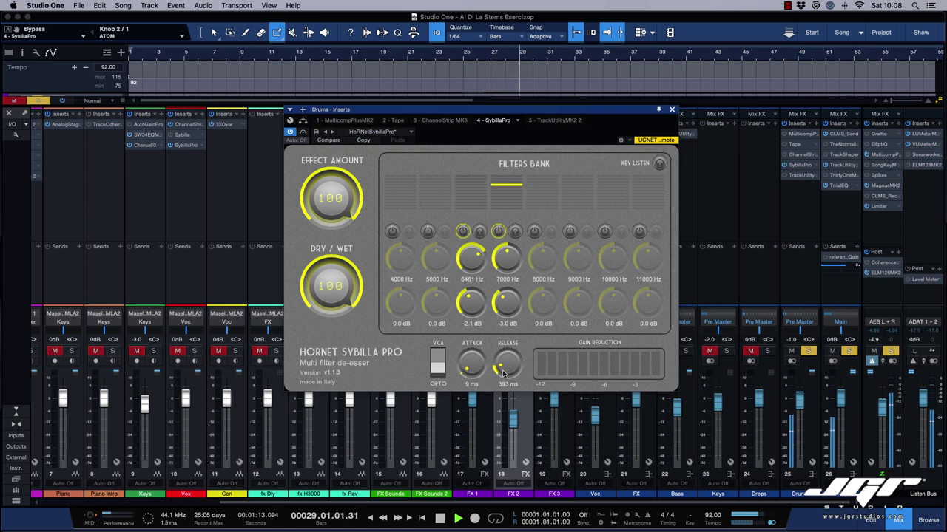
- Set Sybilla Pro's release to 638 ms, then close the plug-in window and stop playback
{"action": "left_click_drag", "start_coordinate": [504, 373], "coordinate": [507, 363]}
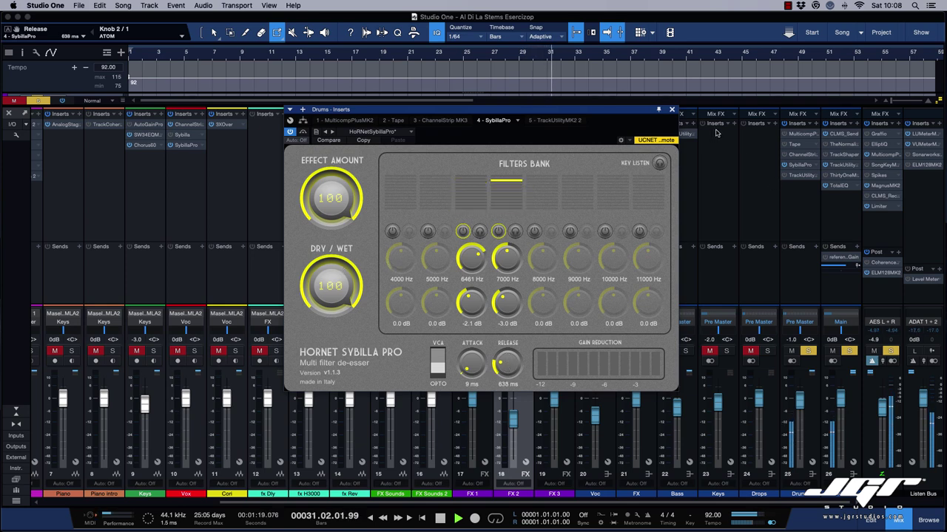
{"action": "left_click", "coordinate": [795, 170]}
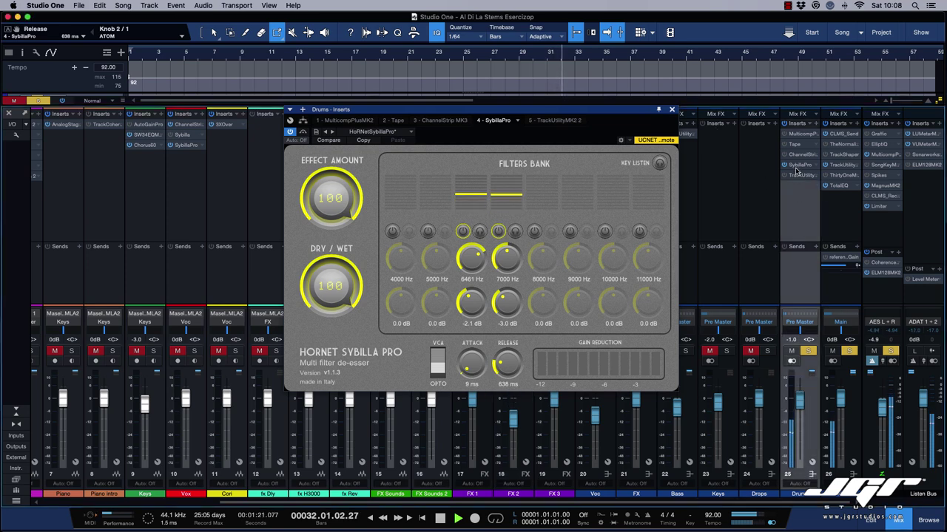
{"action": "left_click", "coordinate": [672, 111]}
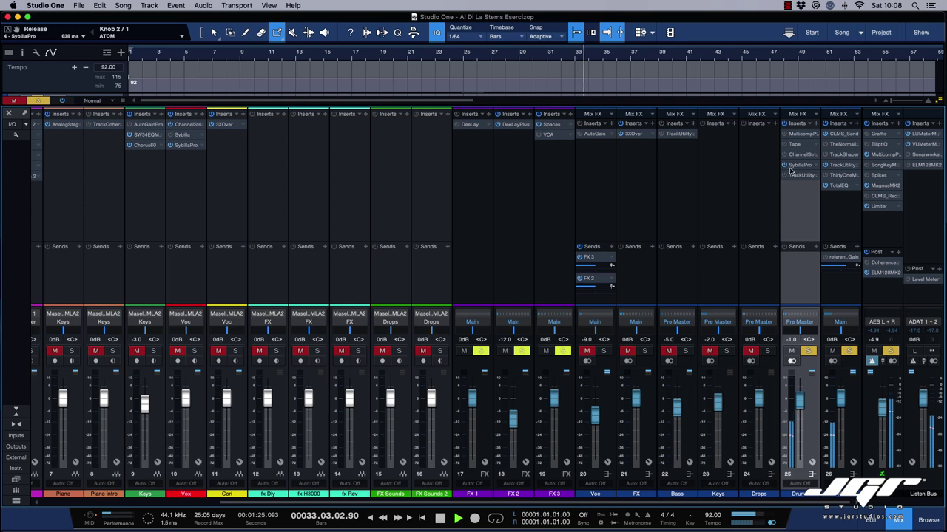
{"action": "key", "text": "space"}
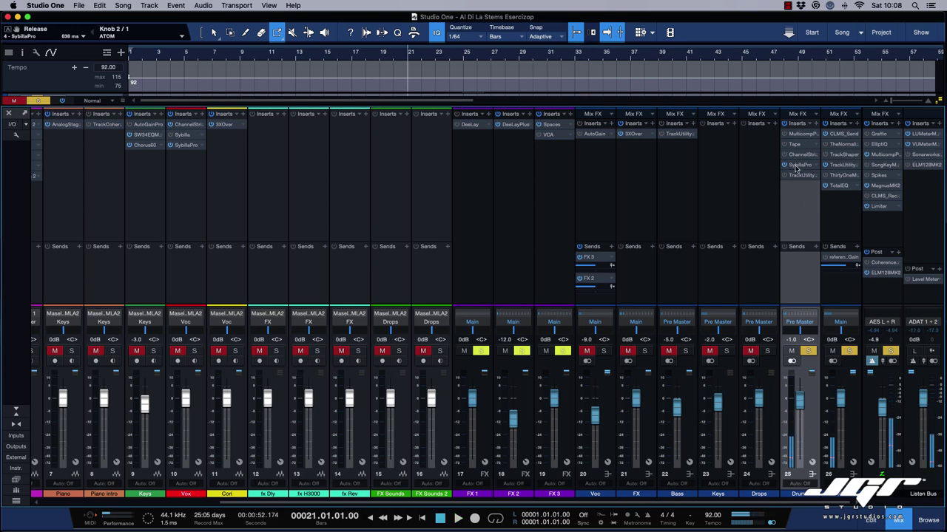
- Open the Drums bus's MulticompPlusMK2 compressor and review its compressor types, keeping VCA
{"action": "left_click", "coordinate": [798, 137]}
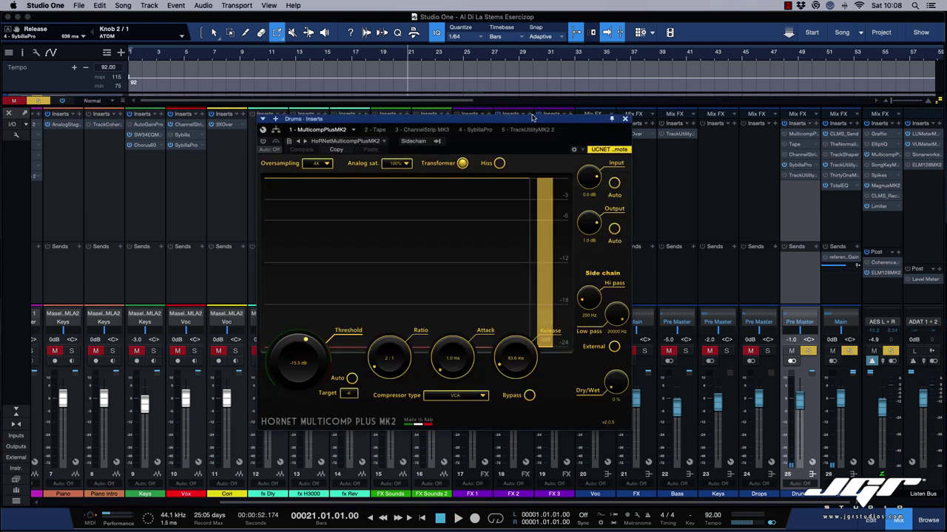
{"action": "left_click_drag", "start_coordinate": [547, 122], "coordinate": [569, 148]}
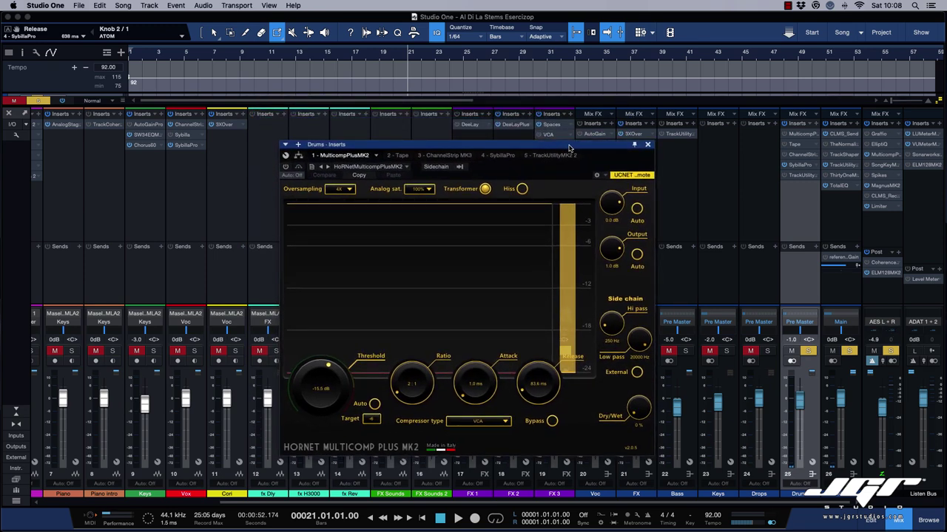
{"action": "left_click", "coordinate": [505, 422]}
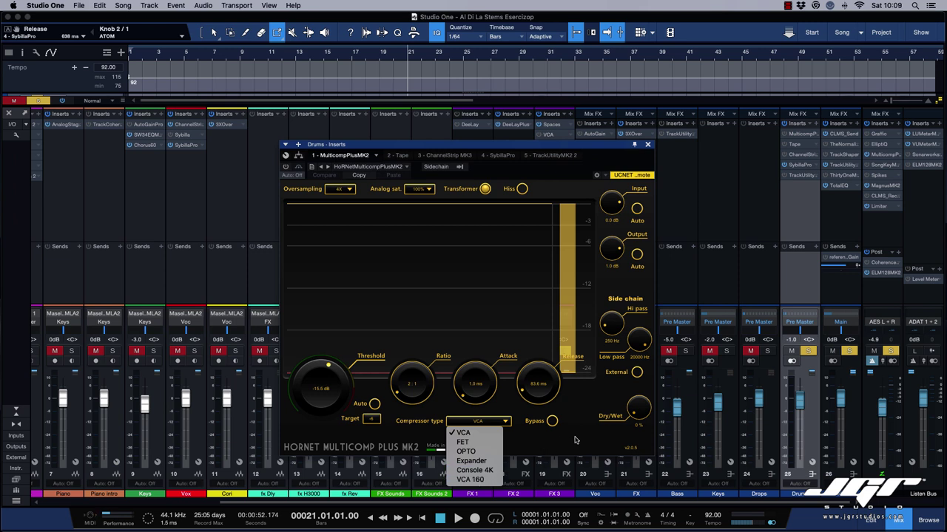
{"action": "left_click", "coordinate": [539, 436]}
{"action": "left_click", "coordinate": [477, 423]}
{"action": "left_click", "coordinate": [572, 410]}
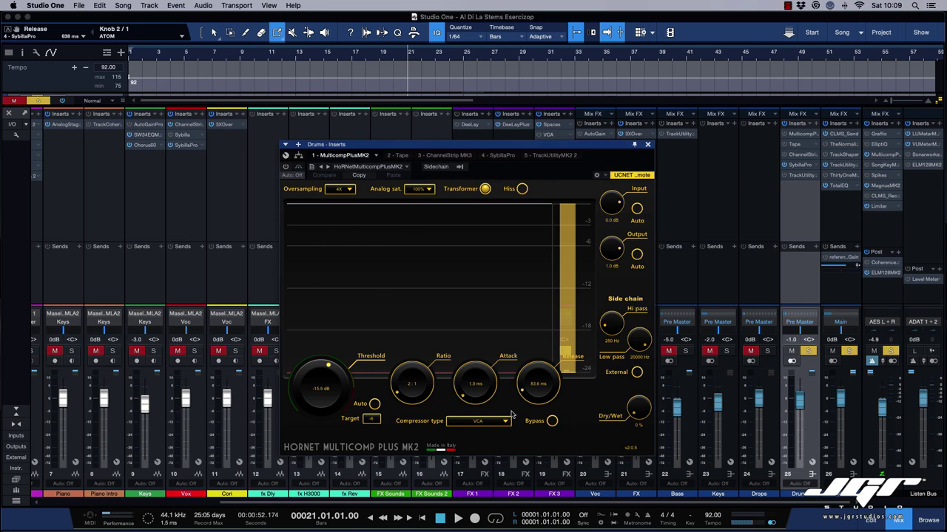
- Enable MulticompPlusMK2 during playback and set its threshold to -34.9 dB, ratio to 7:1 and release to 767.3 ms
{"action": "key", "text": "space"}
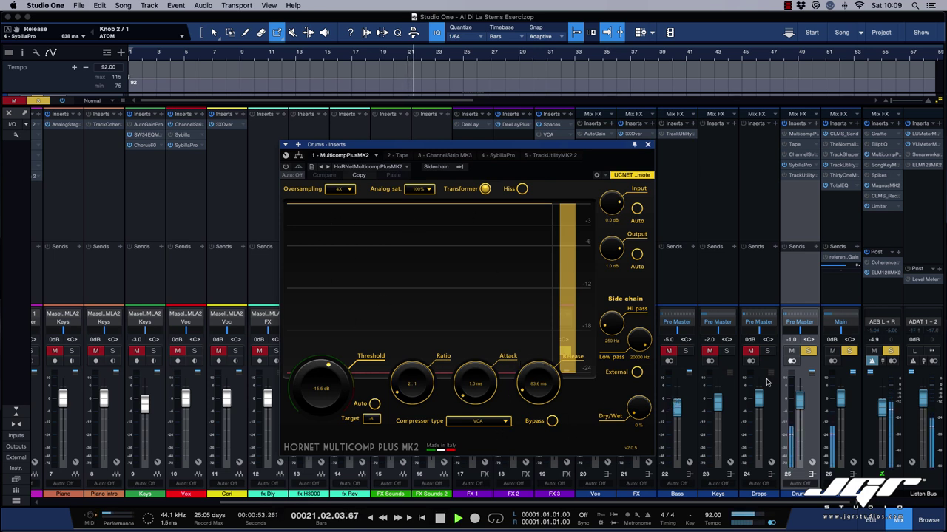
{"action": "left_click", "coordinate": [285, 166]}
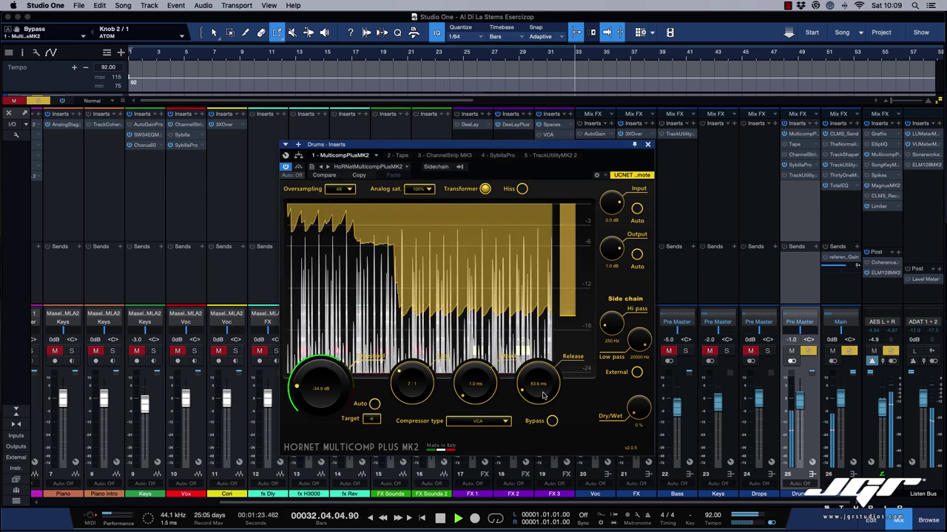
{"action": "left_click_drag", "start_coordinate": [543, 395], "coordinate": [529, 344]}
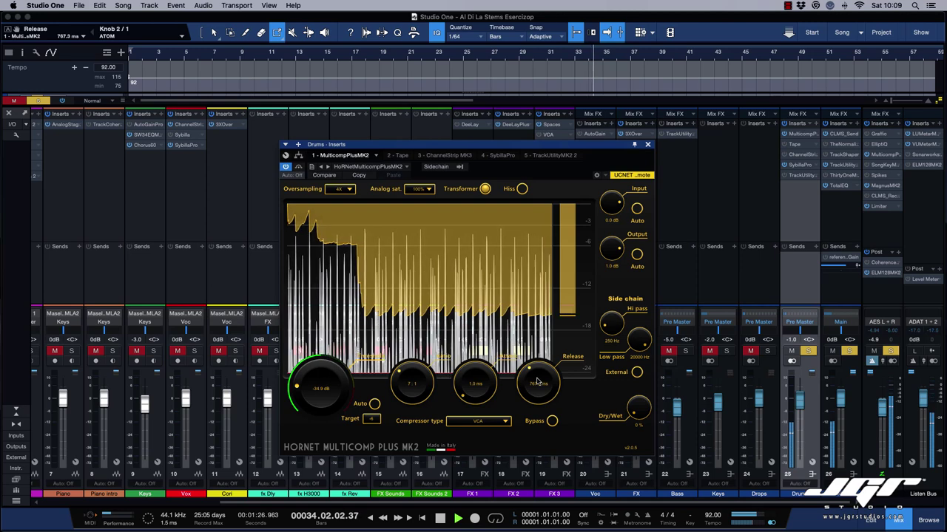
{"action": "double_click", "coordinate": [321, 389]}
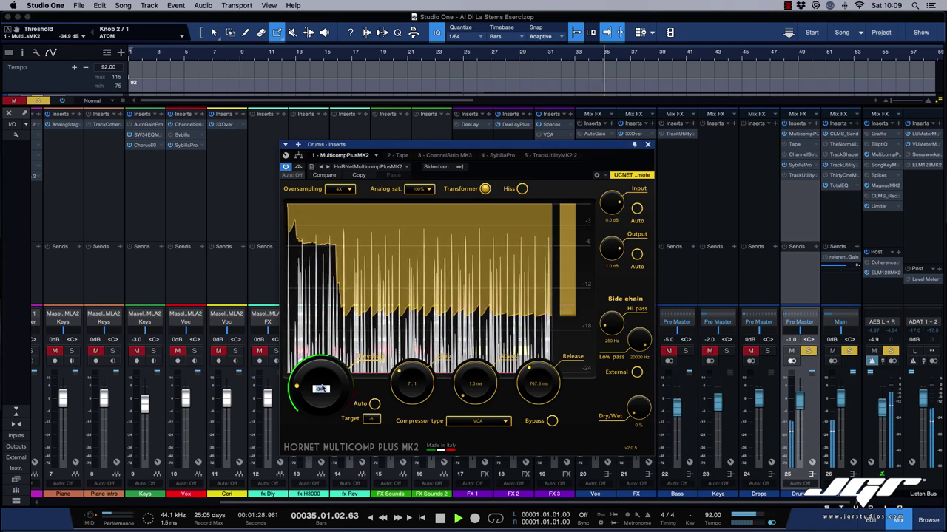
- Set the compressor's Dry/Wet to 100 % and compare the compressed drums with the bypassed sound
{"action": "left_click", "coordinate": [552, 421]}
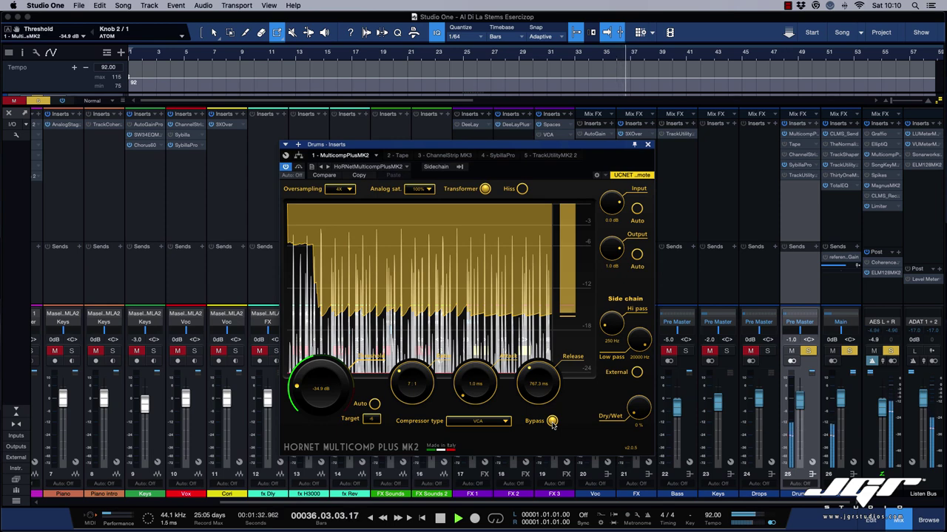
{"action": "left_click", "coordinate": [552, 423]}
{"action": "left_click_drag", "start_coordinate": [651, 409], "coordinate": [637, 378]}
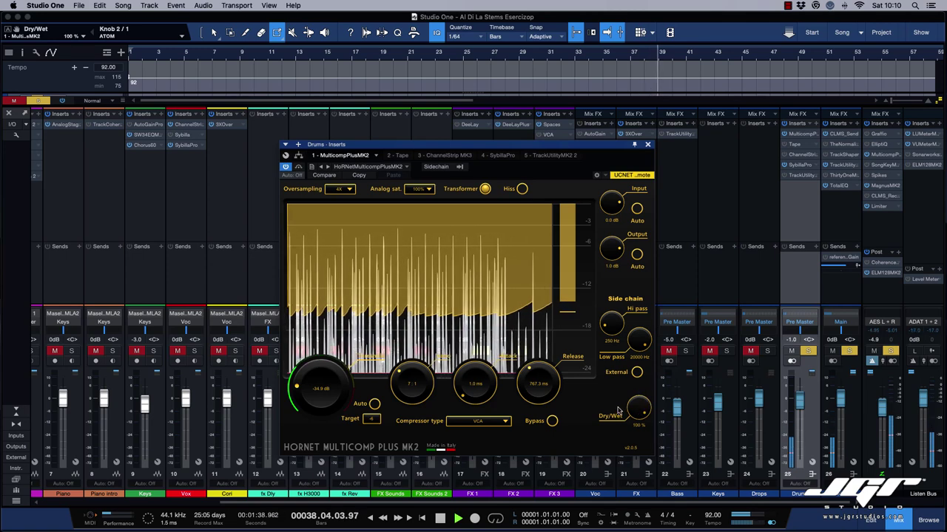
{"action": "key", "text": "space"}
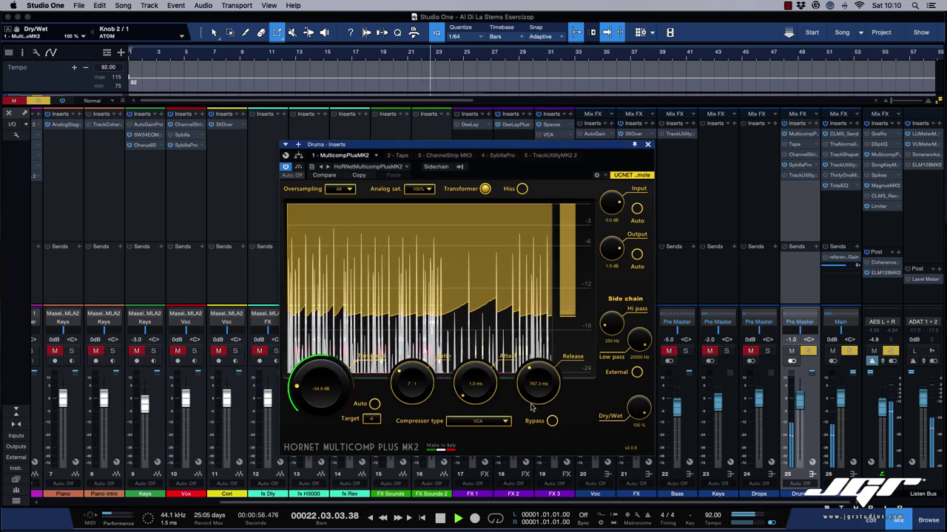
{"action": "left_click", "coordinate": [552, 422]}
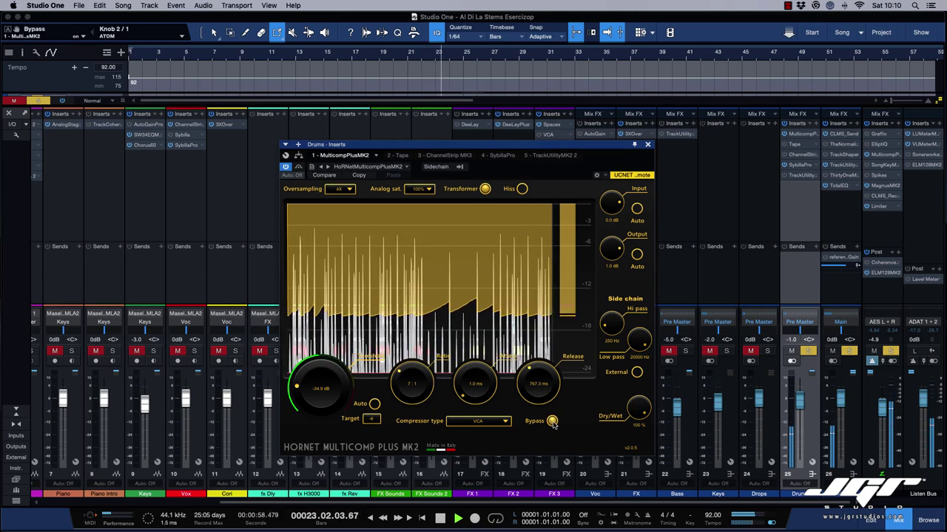
{"action": "left_click", "coordinate": [552, 422]}
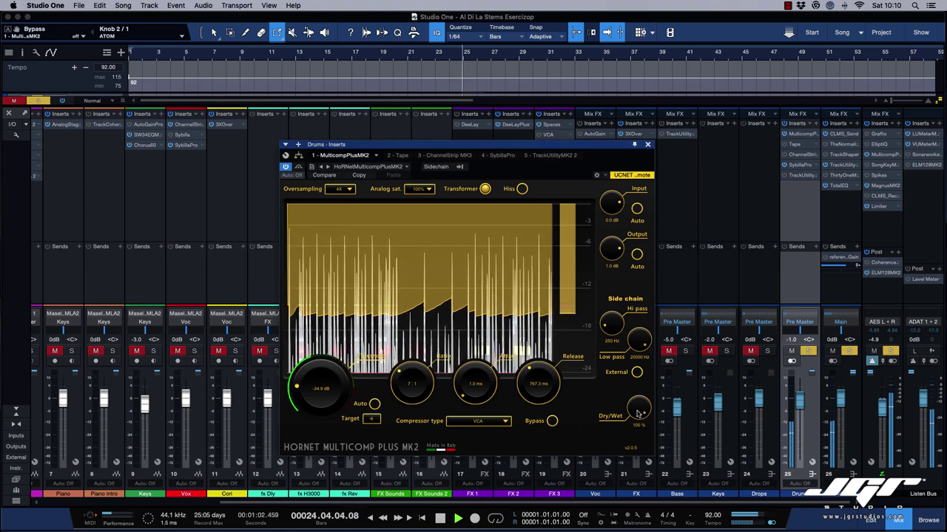
- Set the compressor's Dry/Wet to 99 % and its side-chain low pass to 3136 Hz
{"action": "left_click_drag", "start_coordinate": [638, 411], "coordinate": [636, 414]}
{"action": "left_click", "coordinate": [611, 329]}
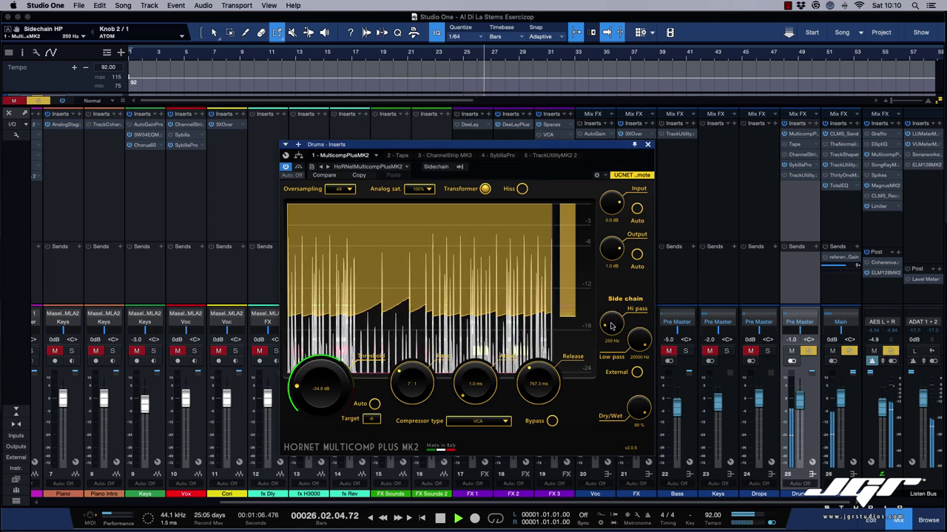
{"action": "left_click_drag", "start_coordinate": [639, 340], "coordinate": [635, 386]}
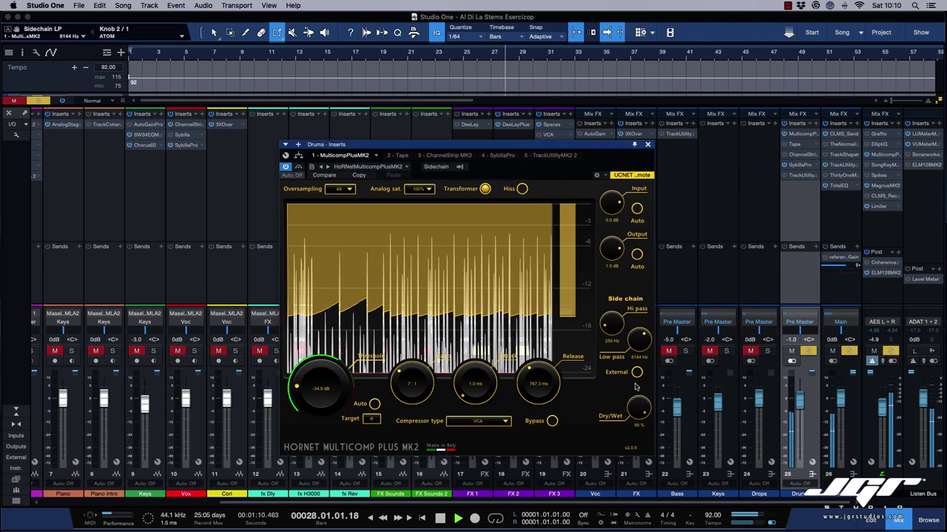
{"action": "mouse_move", "coordinate": [637, 343]}
{"action": "left_mouse_down"}
{"action": "mouse_move", "coordinate": [640, 381]}
{"action": "mouse_move", "coordinate": [634, 341]}
{"action": "left_mouse_up"}
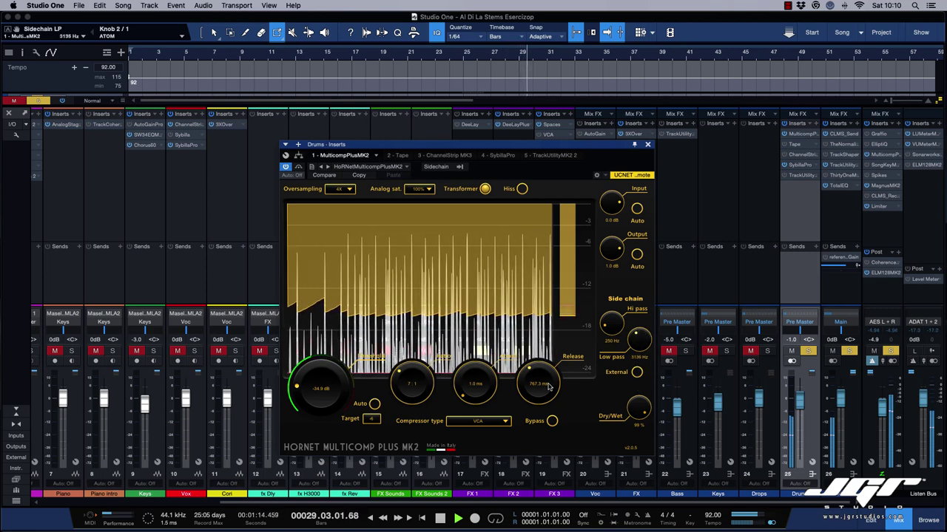
- Set the compressor's release to 1983.5 ms and its Dry/Wet to 42 %
{"action": "double_click", "coordinate": [548, 386]}
{"action": "left_click_drag", "start_coordinate": [525, 371], "coordinate": [530, 329]}
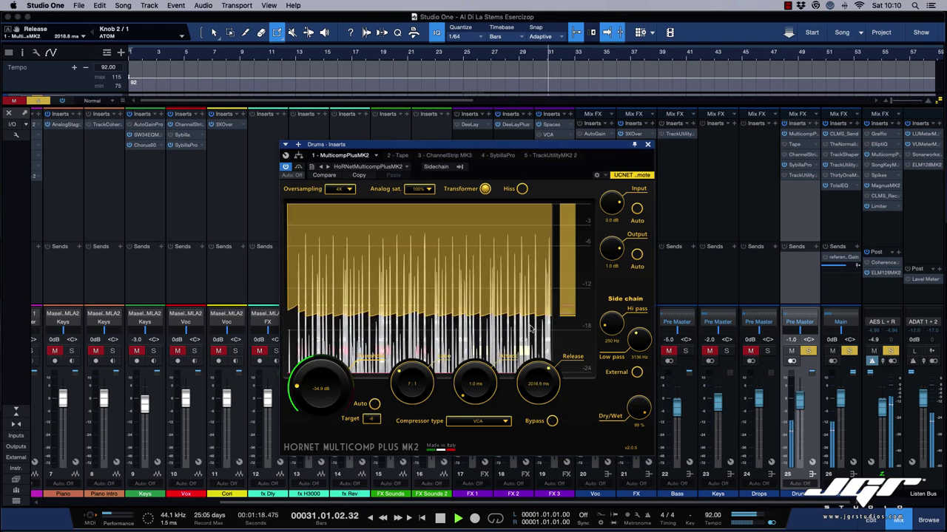
{"action": "mouse_move", "coordinate": [641, 406]}
{"action": "left_mouse_down"}
{"action": "mouse_move", "coordinate": [639, 470]}
{"action": "mouse_move", "coordinate": [637, 404]}
{"action": "mouse_move", "coordinate": [638, 464]}
{"action": "mouse_move", "coordinate": [637, 416]}
{"action": "left_mouse_up"}
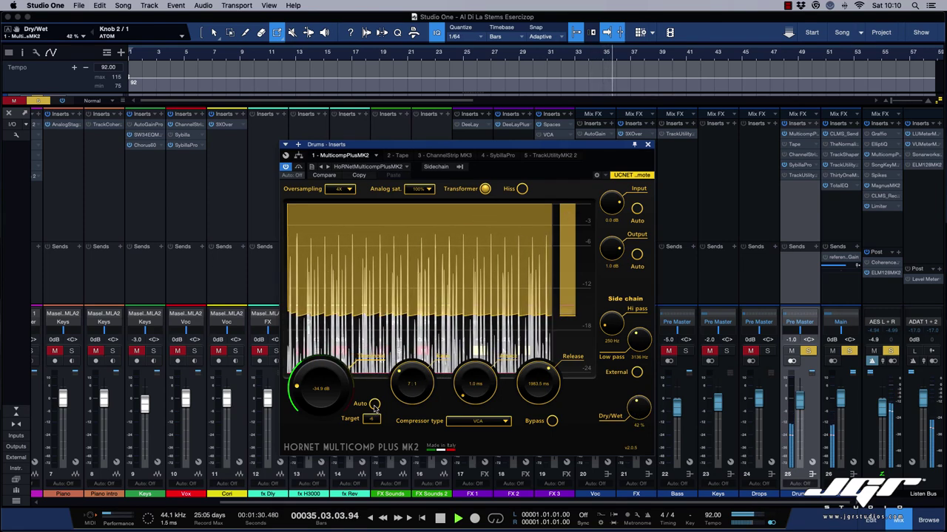
- Set the compressor's threshold to -16.2 dB and restart playback of the drums
{"action": "left_click_drag", "start_coordinate": [325, 402], "coordinate": [324, 402]}
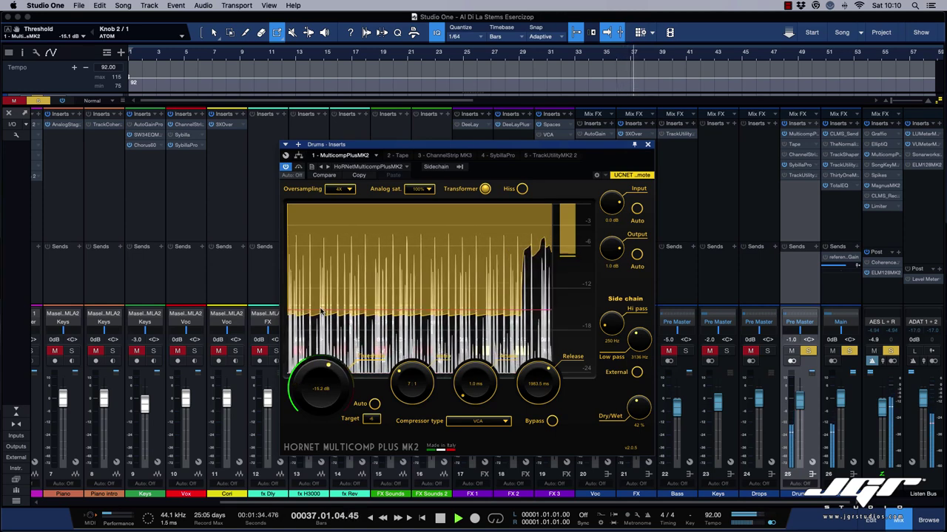
{"action": "left_click_drag", "start_coordinate": [319, 317], "coordinate": [318, 316]}
{"action": "key", "text": "space"}
{"action": "key", "text": "space"}
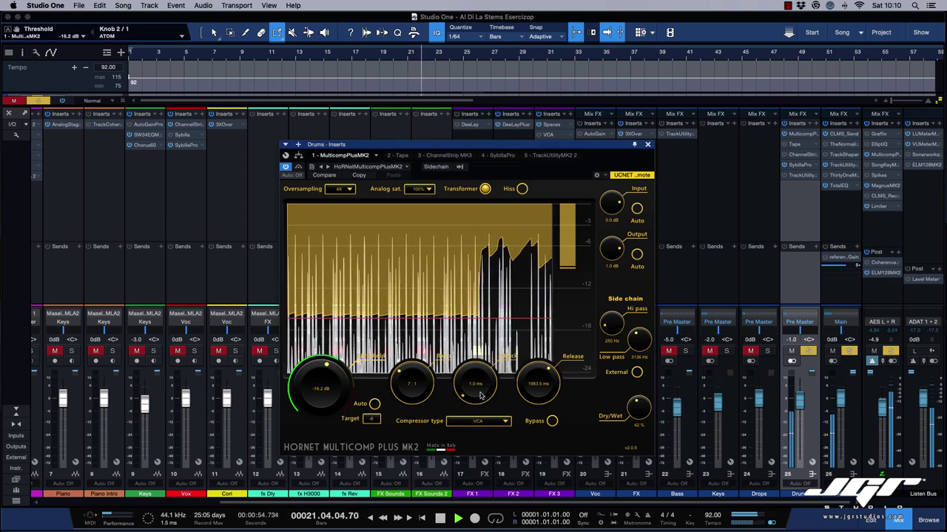
- Set the compressor's attack to 1.8 ms, ratio to 5:1 and release to 2108.5 ms
{"action": "left_click_drag", "start_coordinate": [481, 397], "coordinate": [479, 379]}
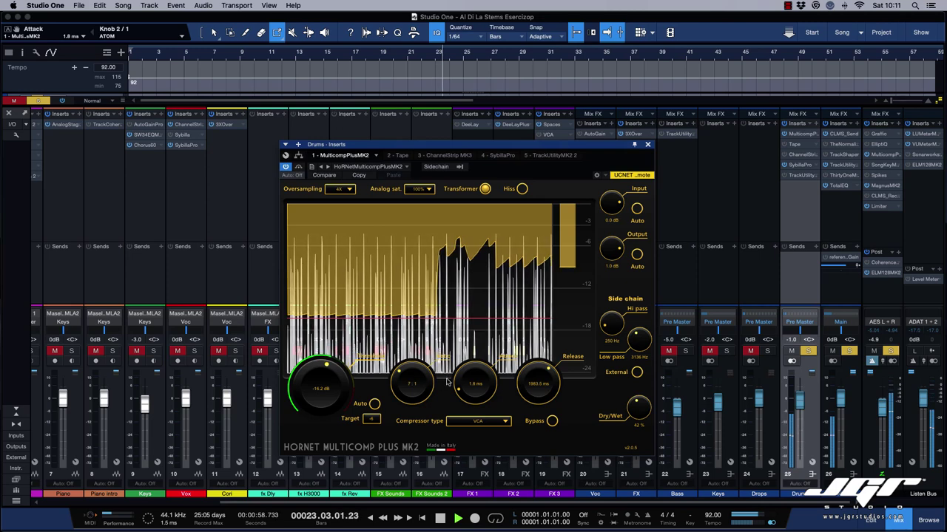
{"action": "left_click_drag", "start_coordinate": [409, 381], "coordinate": [402, 392]}
{"action": "left_click_drag", "start_coordinate": [532, 400], "coordinate": [533, 397]}
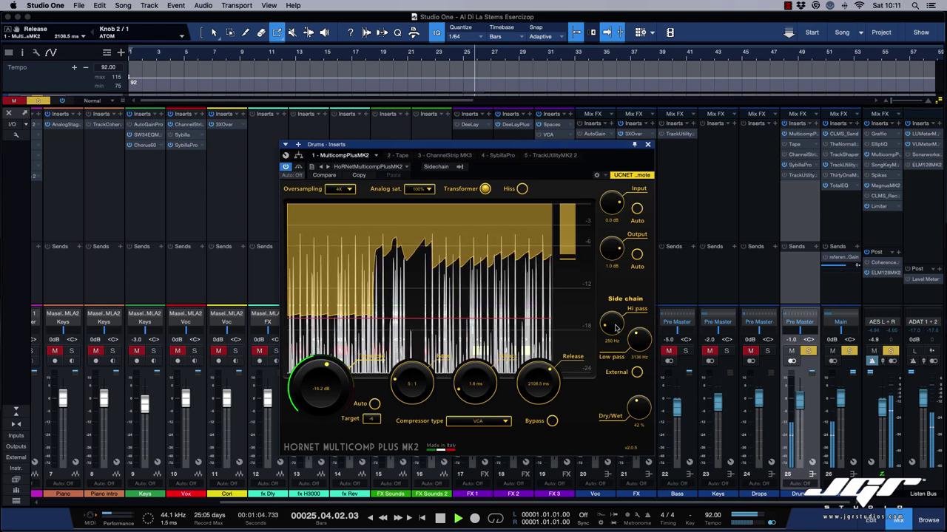
- Compare the soloed drums with the MulticompPlusMK2 compressor bypassed and active, and stop playback
{"action": "left_click", "coordinate": [298, 168]}
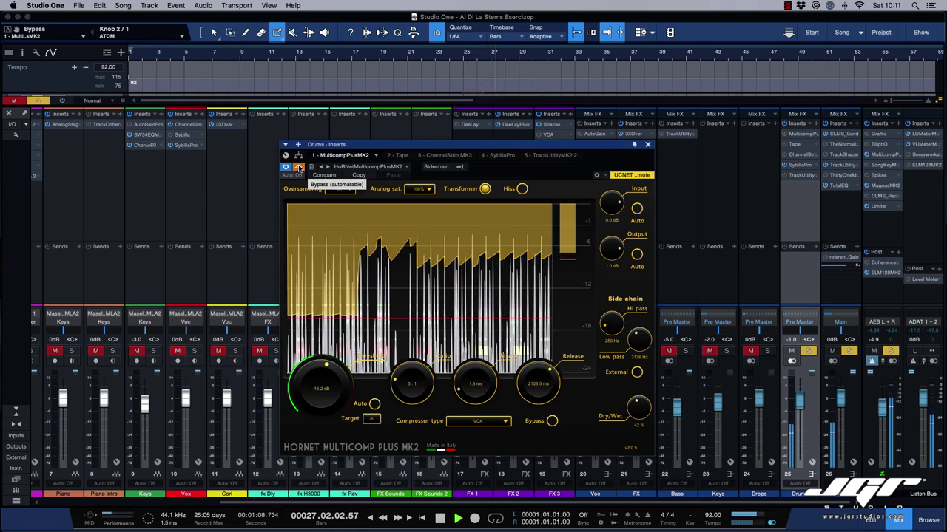
{"action": "left_click", "coordinate": [299, 168]}
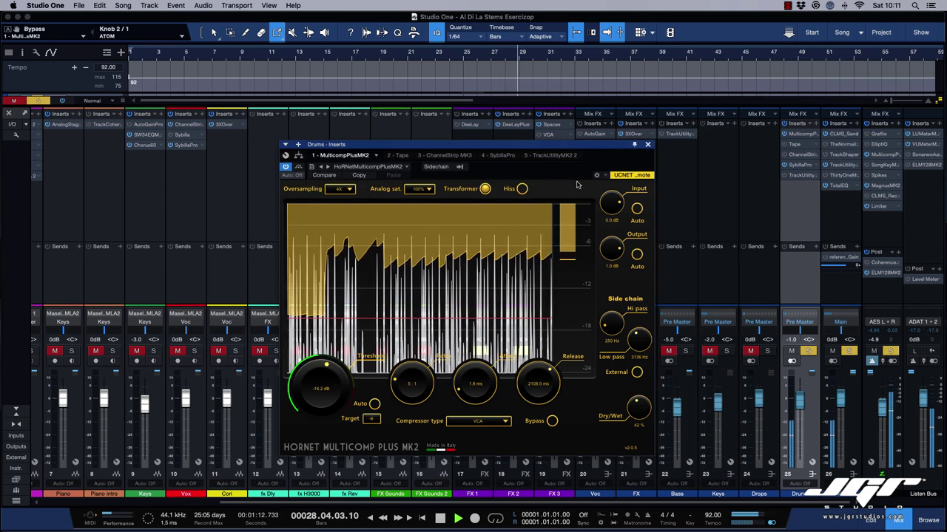
{"action": "key", "text": "space"}
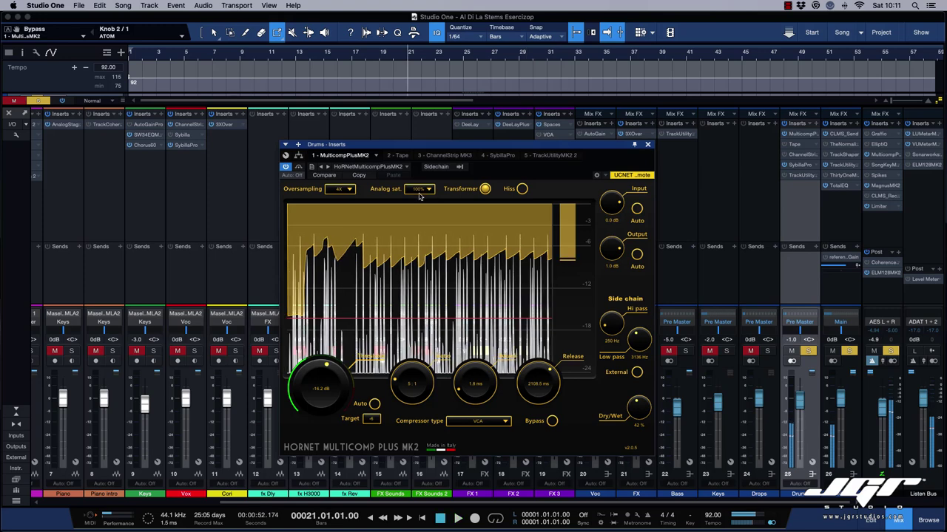
- Try 200% analog saturation on the drums, return it to 100%, and check the oversampling options
{"action": "left_click", "coordinate": [428, 190]}
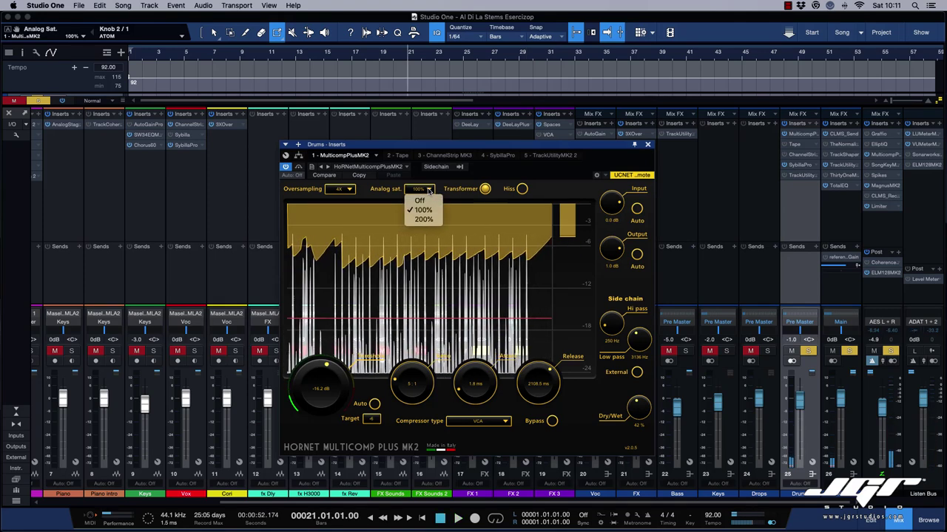
{"action": "left_click", "coordinate": [427, 191]}
{"action": "left_click", "coordinate": [428, 190]}
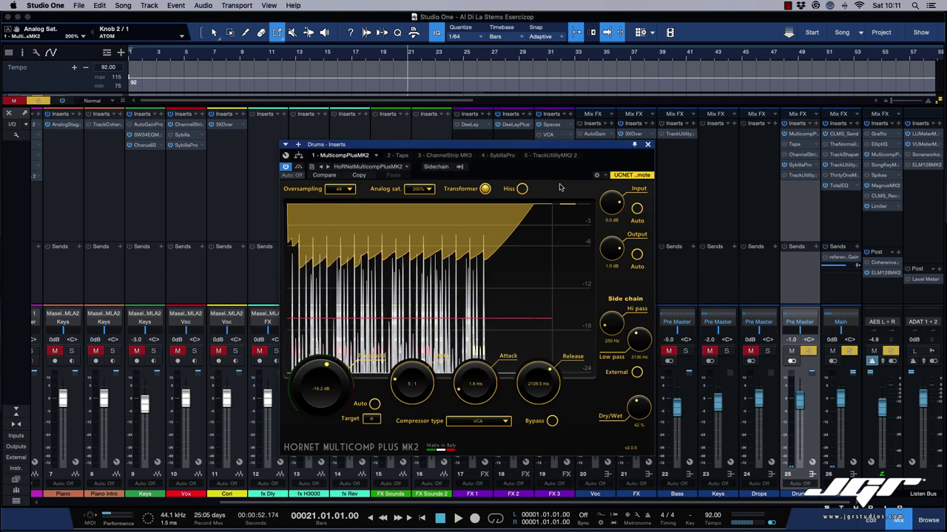
{"action": "key", "text": "space"}
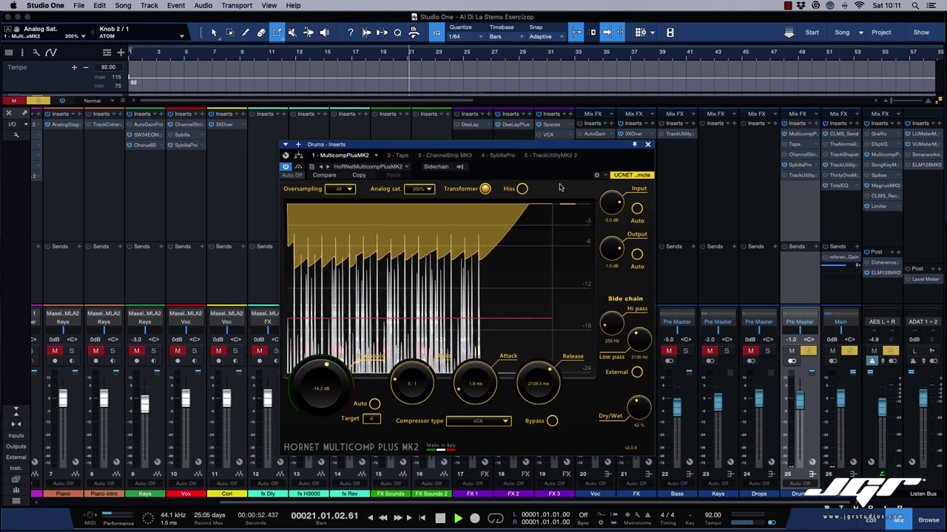
{"action": "key", "text": "space"}
{"action": "left_click", "coordinate": [350, 189]}
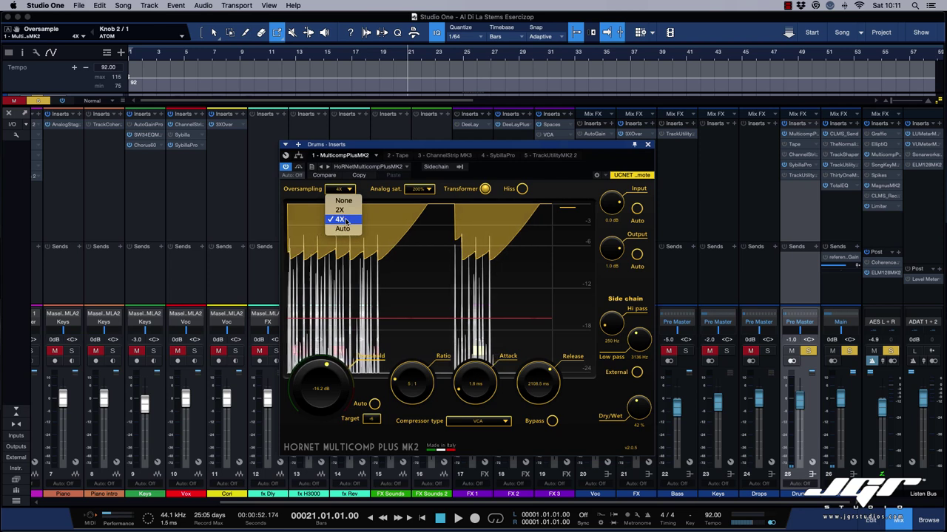
{"action": "left_click", "coordinate": [543, 190]}
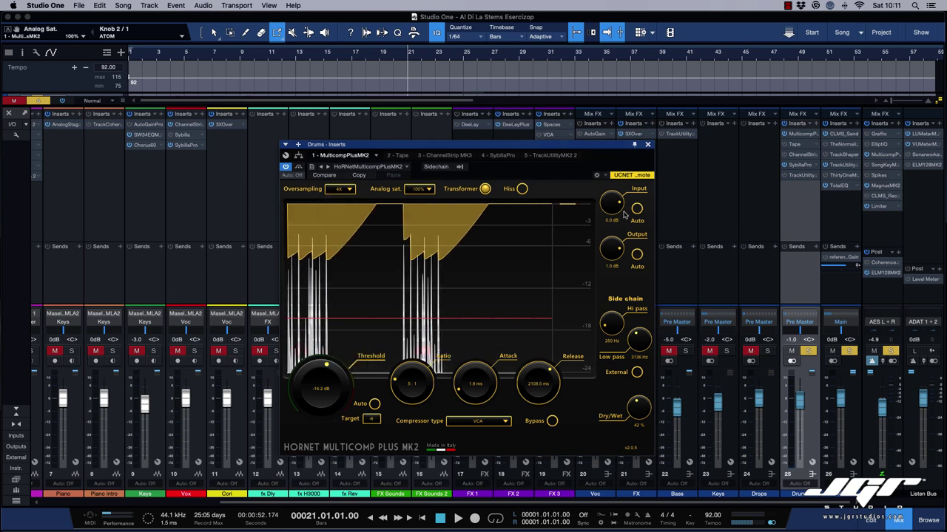
- Enable the compressor's automatic input and output gain, and set Dry/Wet to 100% during playback
{"action": "left_click", "coordinate": [637, 256]}
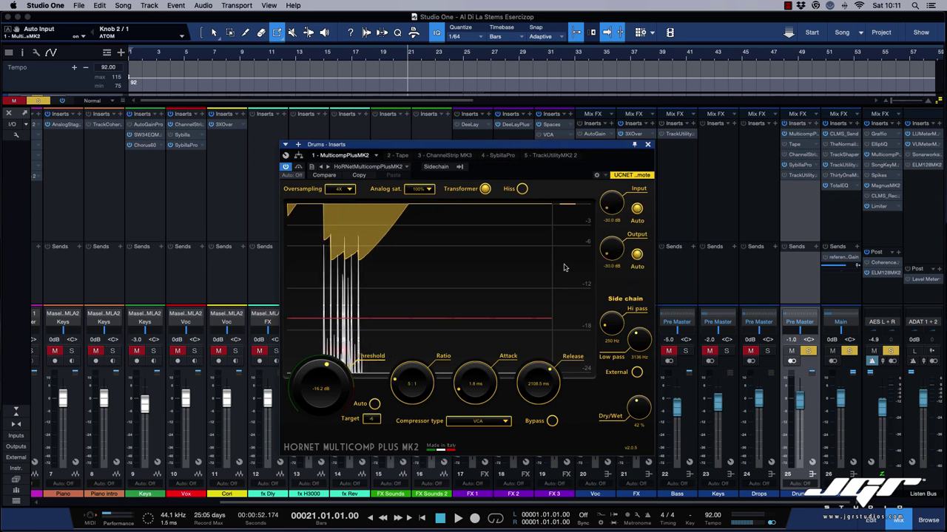
{"action": "key", "text": "space"}
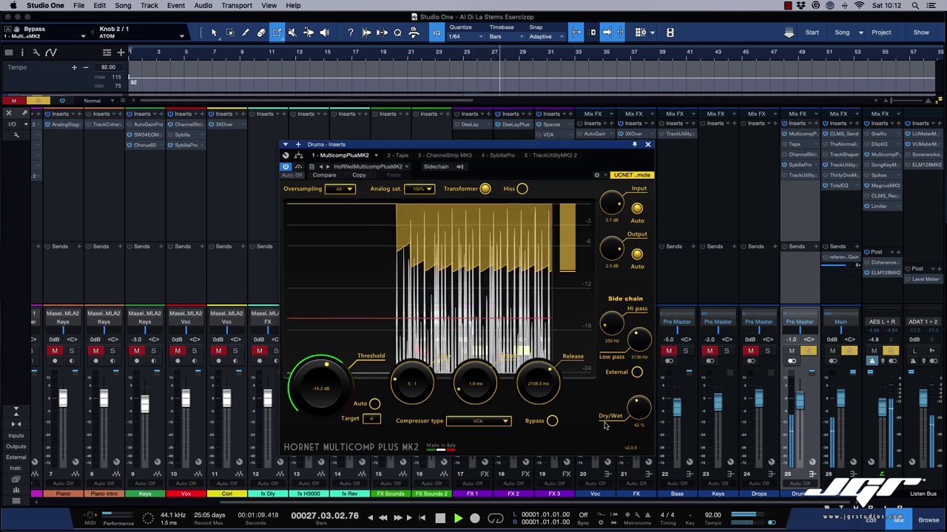
{"action": "mouse_move", "coordinate": [639, 412]}
{"action": "left_mouse_down"}
{"action": "mouse_move", "coordinate": [640, 440]}
{"action": "mouse_move", "coordinate": [643, 415]}
{"action": "mouse_move", "coordinate": [627, 419]}
{"action": "left_mouse_up"}
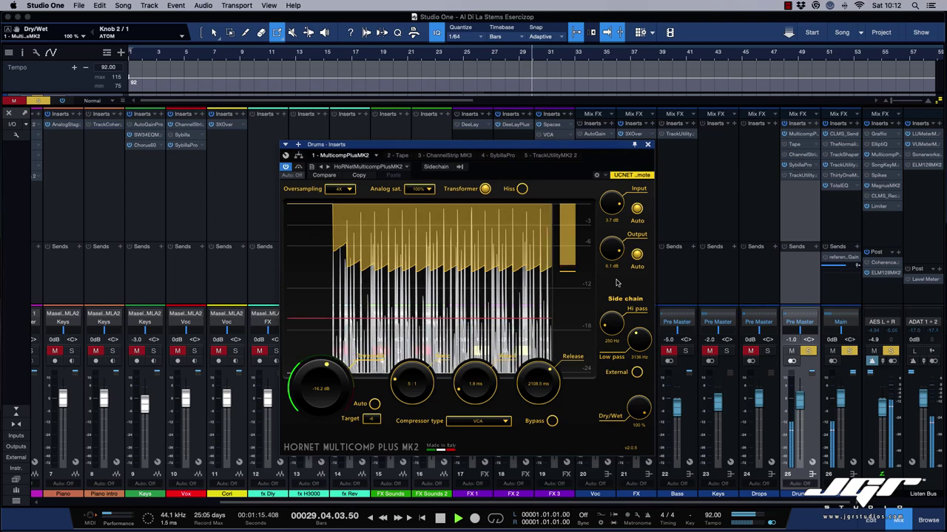
- Compare the compressor against bypass, and turn off its analog saturation and Transformer
{"action": "left_click", "coordinate": [298, 167]}
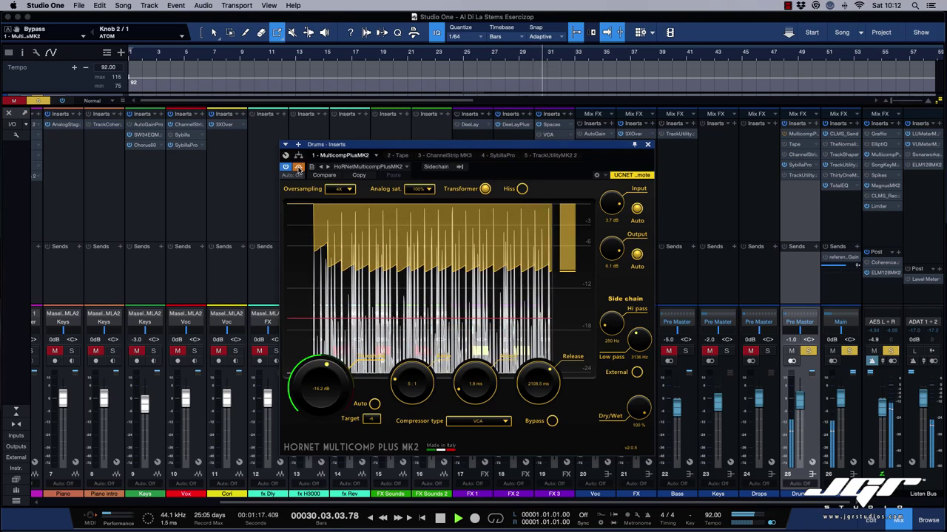
{"action": "left_click", "coordinate": [298, 167]}
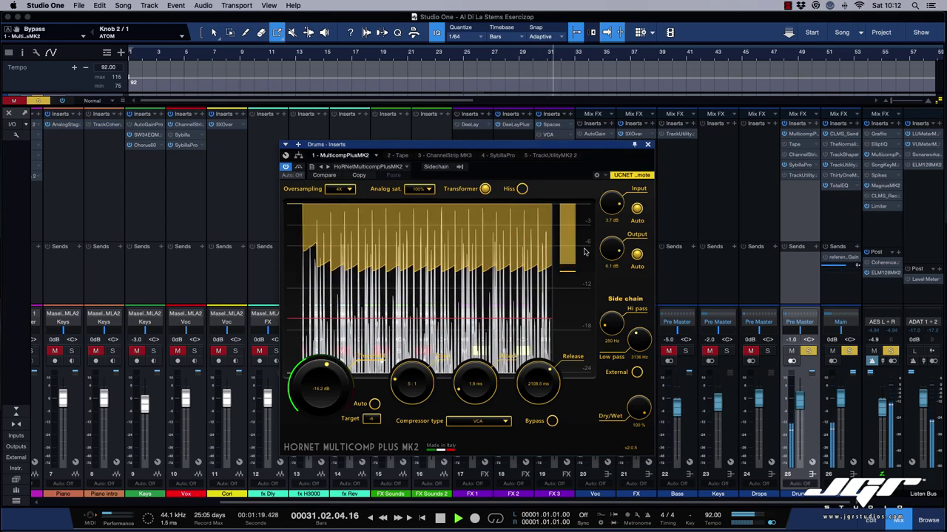
{"action": "left_click", "coordinate": [419, 189]}
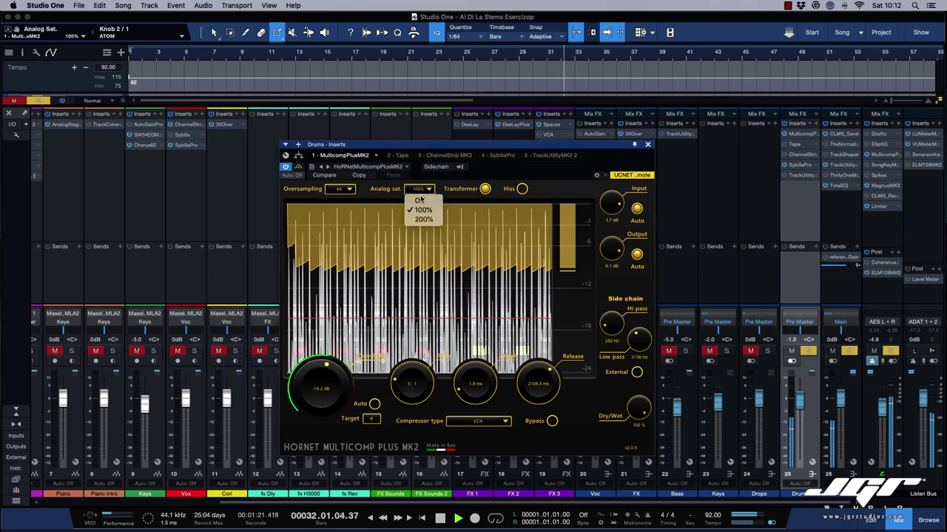
{"action": "left_click", "coordinate": [420, 201]}
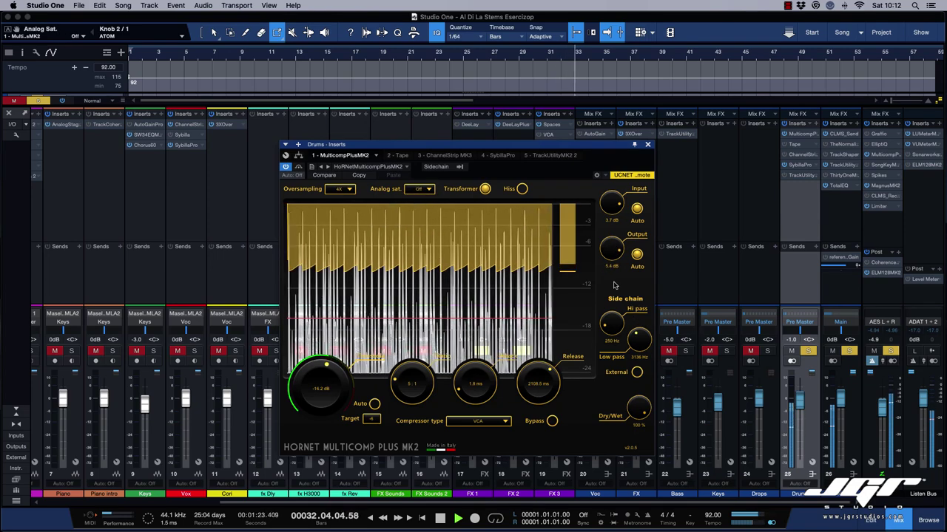
{"action": "left_click", "coordinate": [485, 189]}
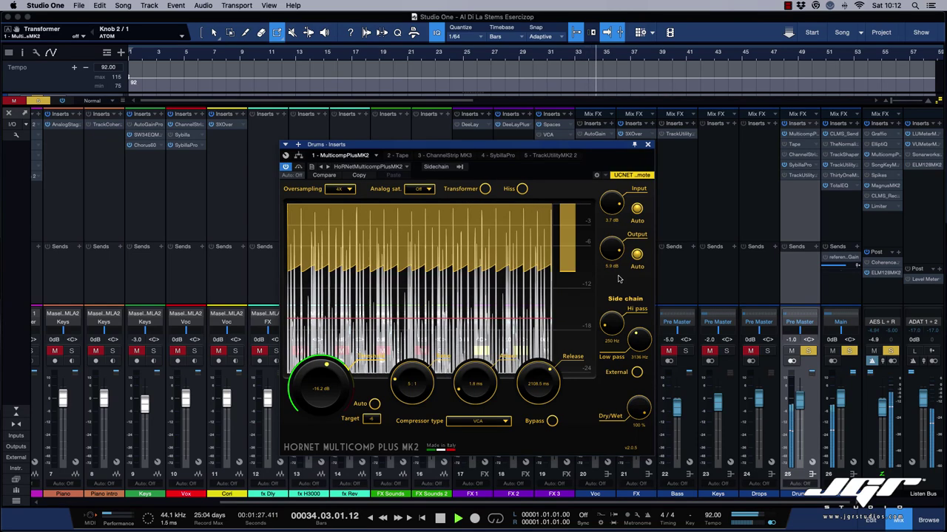
- Switch the compressor type to FET, restart playback, and turn off automatic input and output gain
{"action": "left_click", "coordinate": [504, 422]}
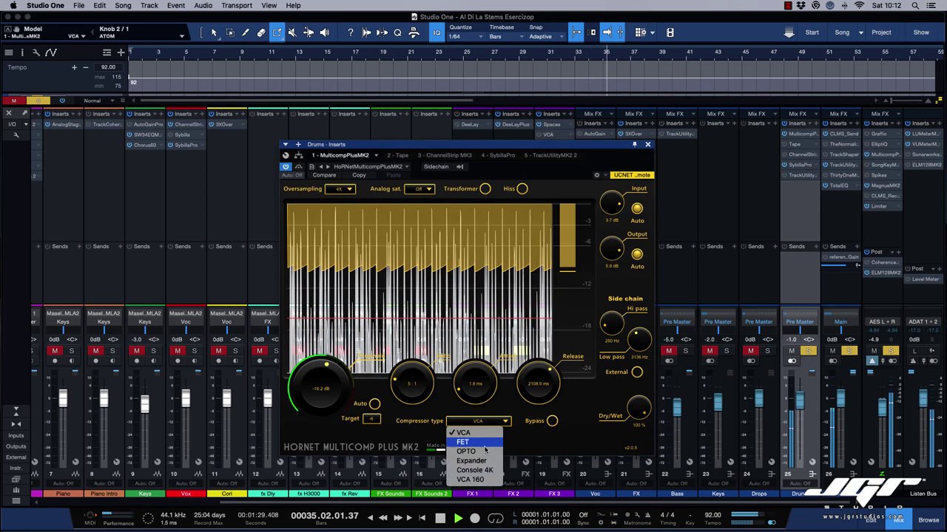
{"action": "left_click", "coordinate": [482, 444]}
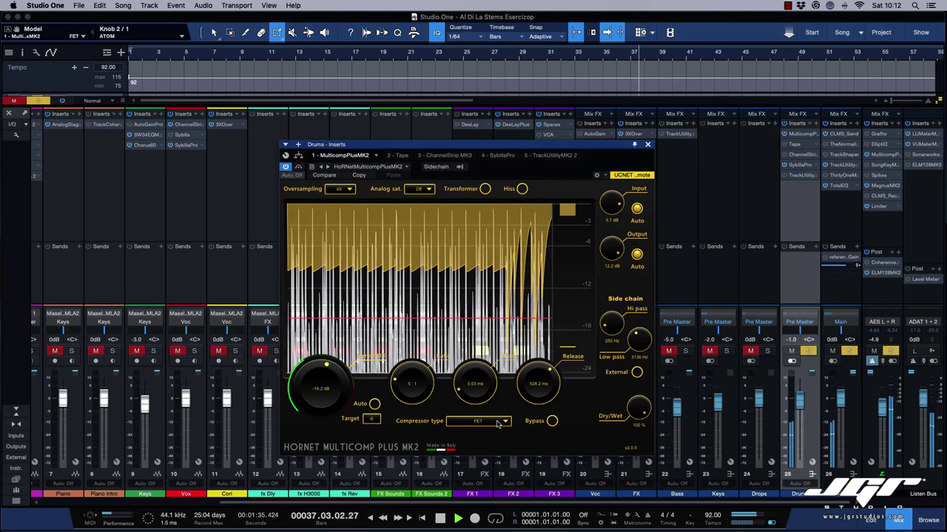
{"action": "key", "text": "space"}
{"action": "key", "text": "space"}
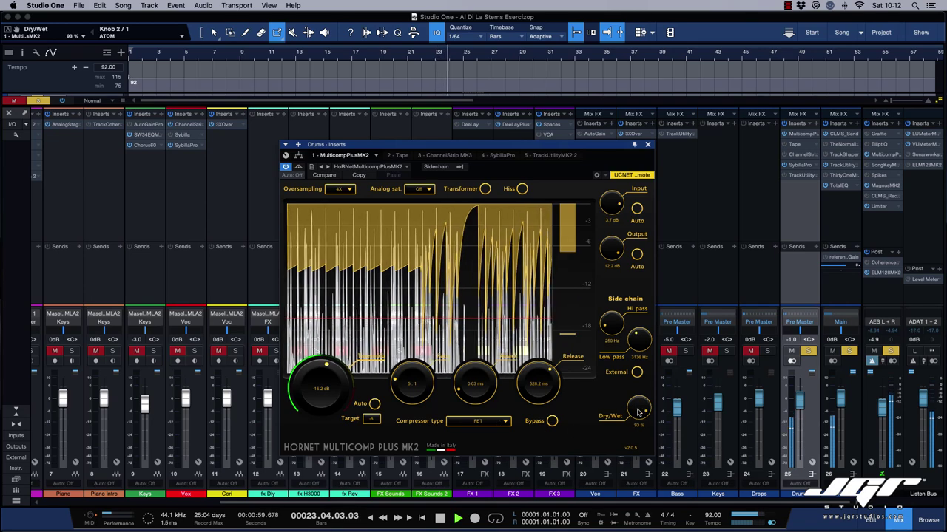
- Set the compressor's output to 3.6 dB and Dry/Wet to 49%, and check the result against bypass
{"action": "left_click_drag", "start_coordinate": [640, 410], "coordinate": [641, 473]}
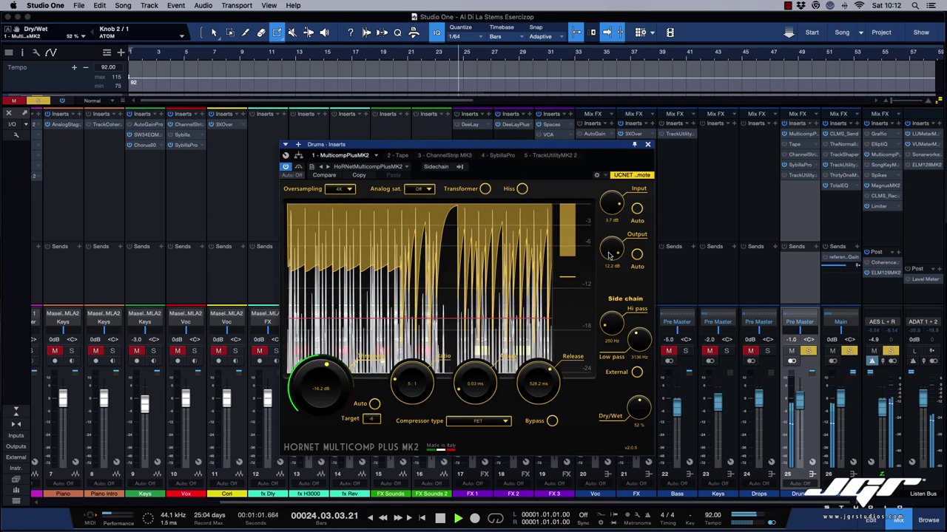
{"action": "left_click_drag", "start_coordinate": [612, 249], "coordinate": [613, 227]}
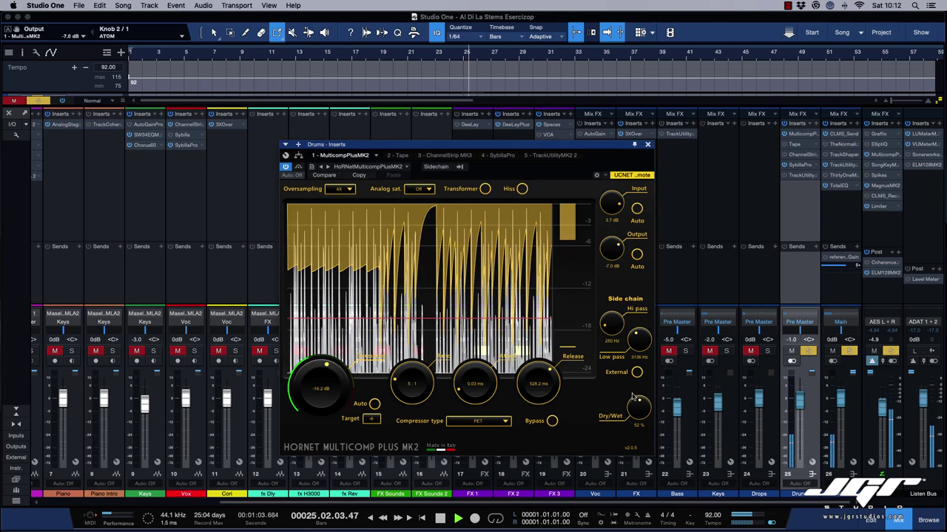
{"action": "left_click_drag", "start_coordinate": [638, 406], "coordinate": [639, 403]}
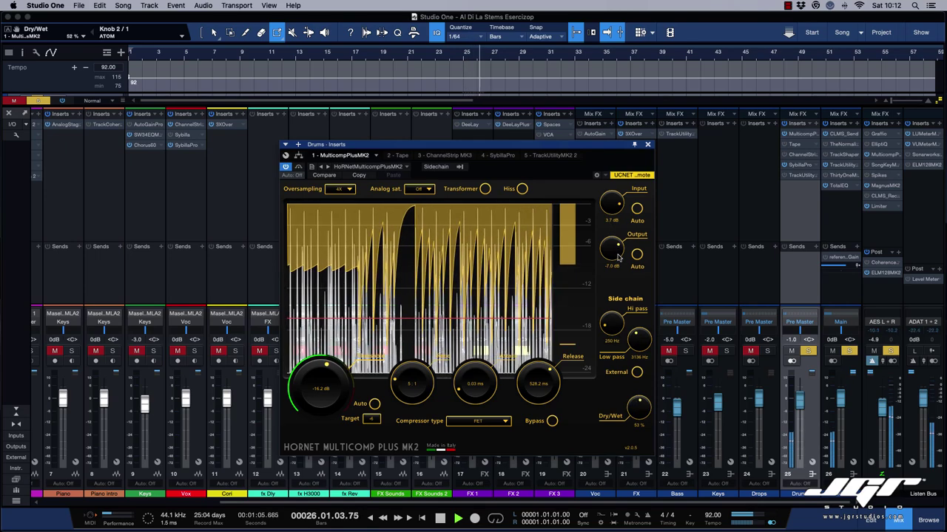
{"action": "left_click_drag", "start_coordinate": [620, 259], "coordinate": [617, 235]}
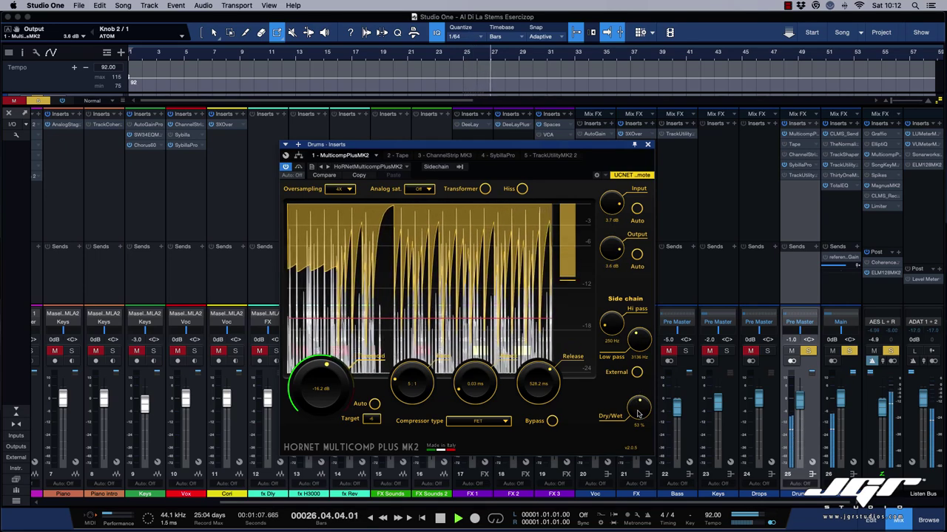
{"action": "left_click_drag", "start_coordinate": [639, 407], "coordinate": [636, 415]}
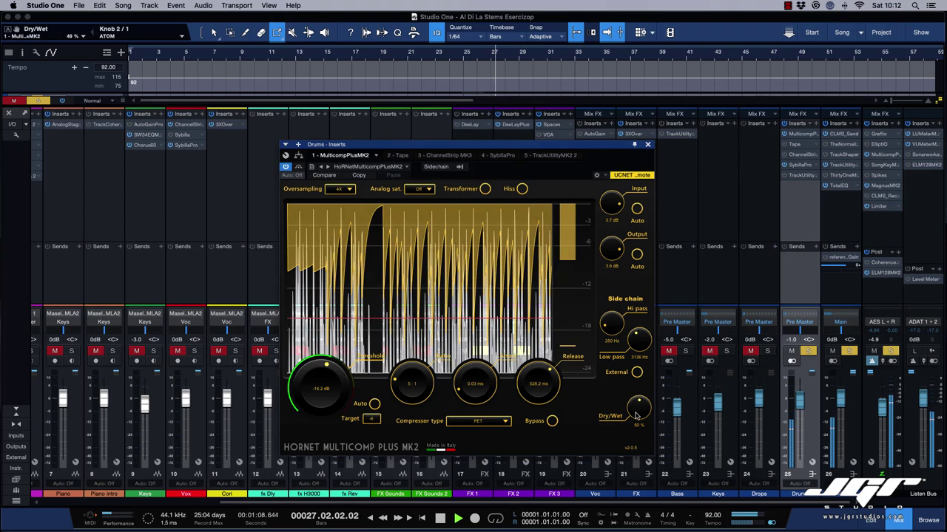
{"action": "left_click", "coordinate": [299, 168]}
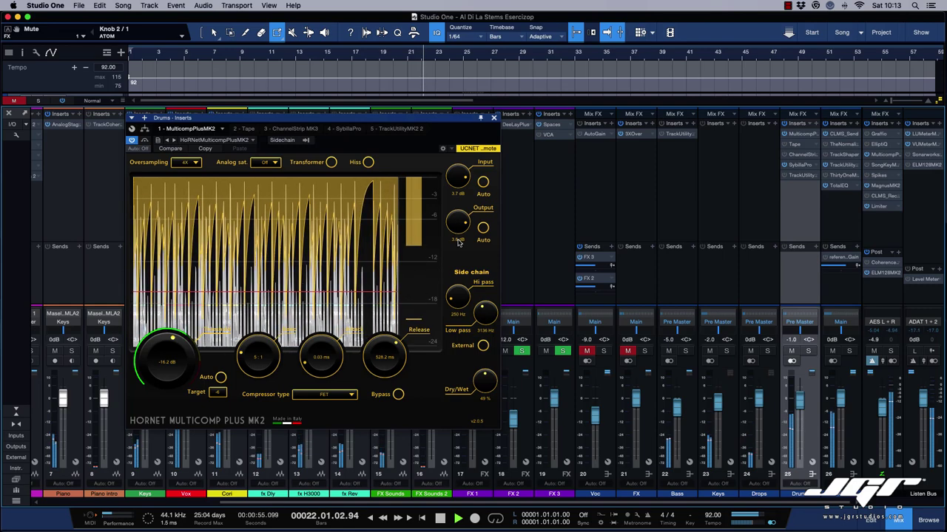
- Compare the drum compressor with bypass in the full mix, set its output to 3.0 dB, and save the song
{"action": "left_click_drag", "start_coordinate": [453, 220], "coordinate": [454, 221]}
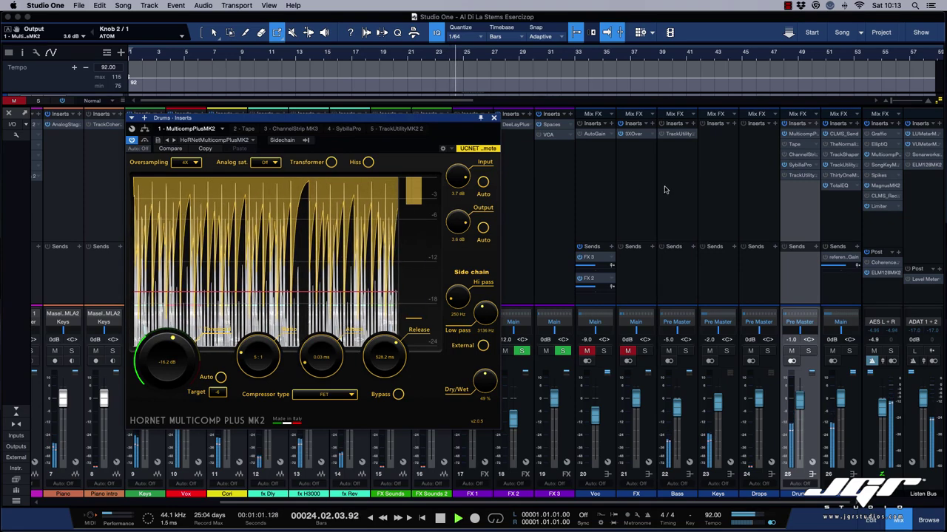
{"action": "left_click", "coordinate": [145, 140]}
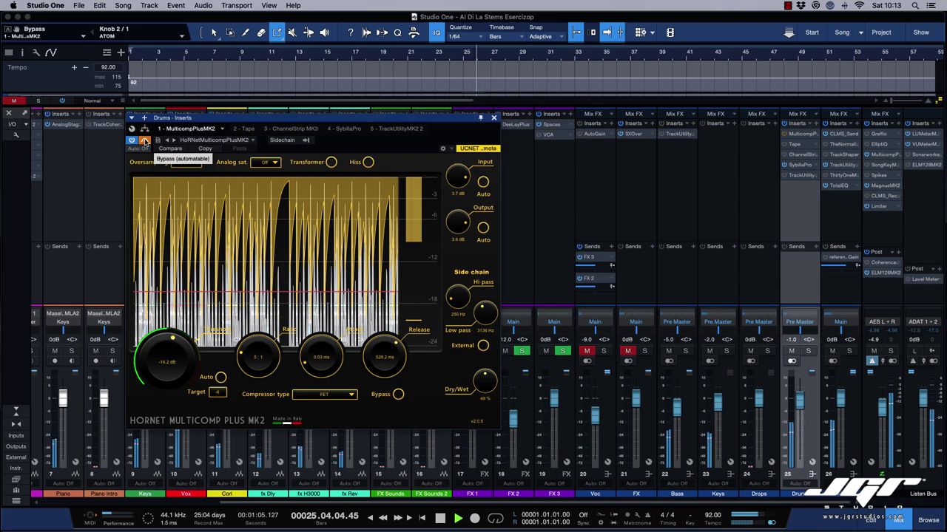
{"action": "left_click", "coordinate": [145, 140]}
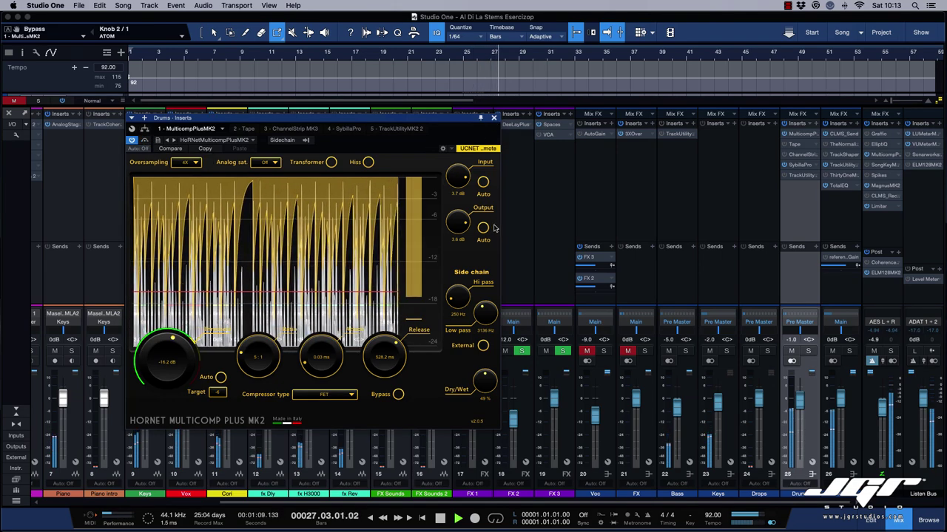
{"action": "left_click_drag", "start_coordinate": [451, 220], "coordinate": [450, 223]}
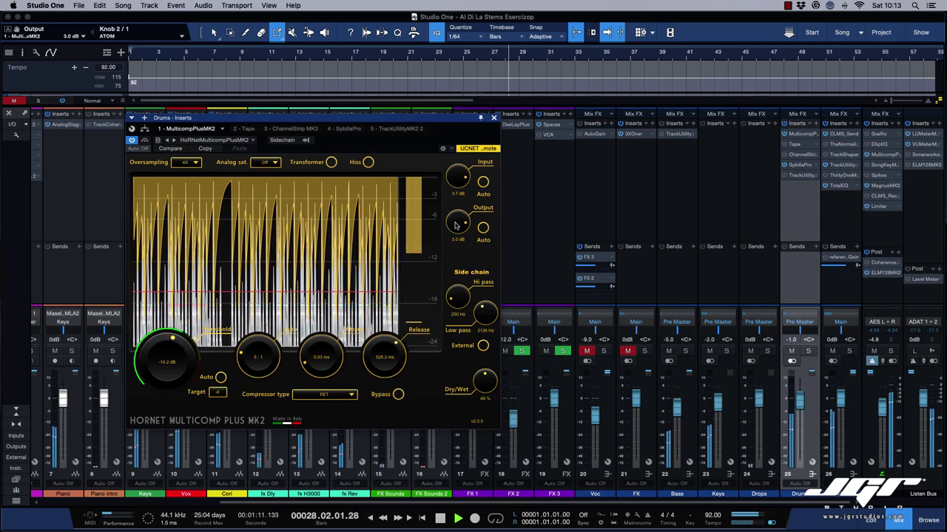
{"action": "left_click", "coordinate": [494, 119]}
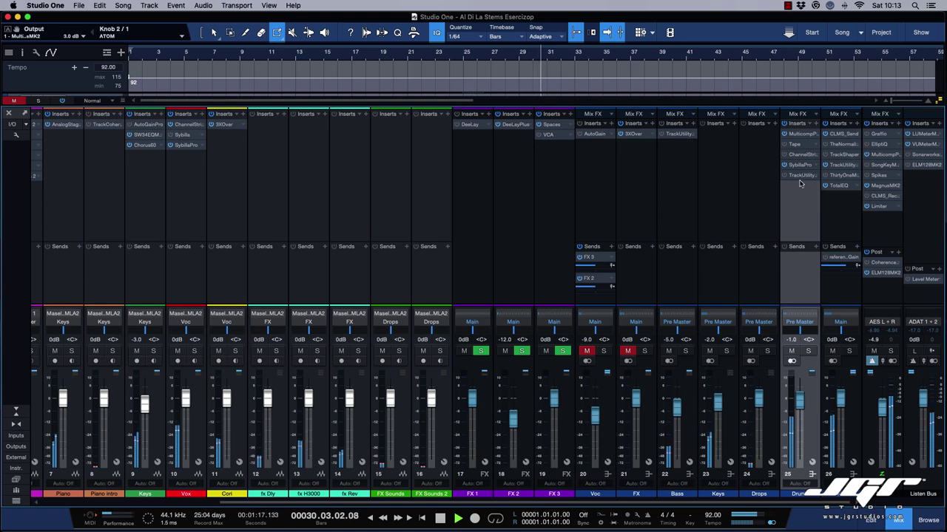
{"action": "key", "text": "space"}
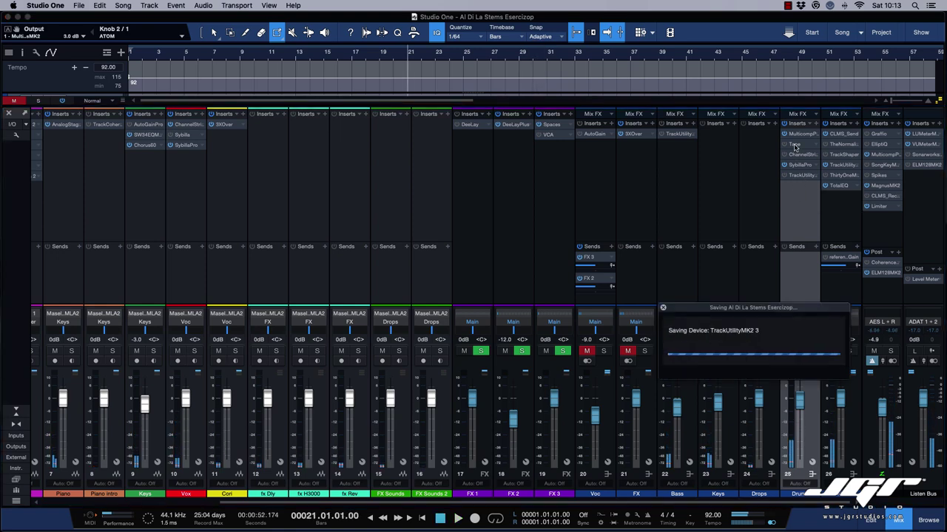
- Open the Drums bus's Tape plug-in, and activate it with Auto Gain enabled while the song plays
{"action": "left_click", "coordinate": [792, 146]}
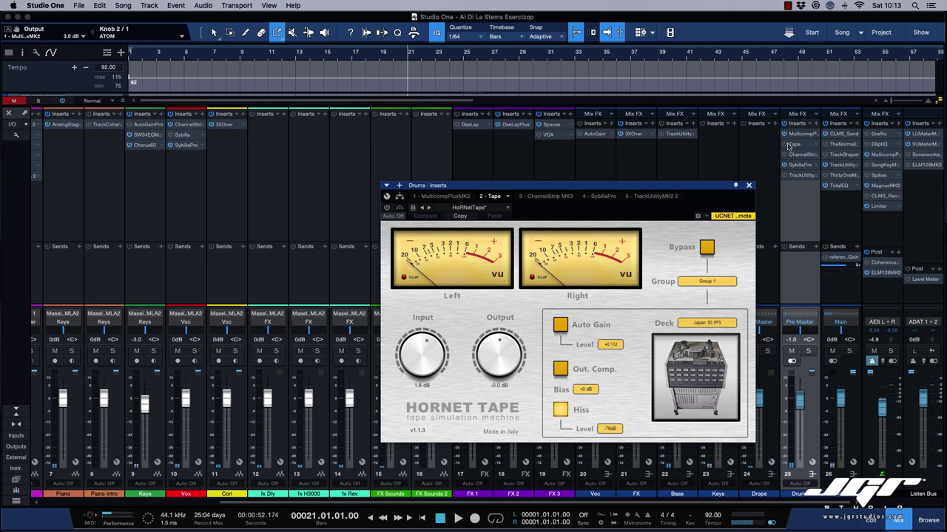
{"action": "left_click_drag", "start_coordinate": [686, 190], "coordinate": [676, 175]}
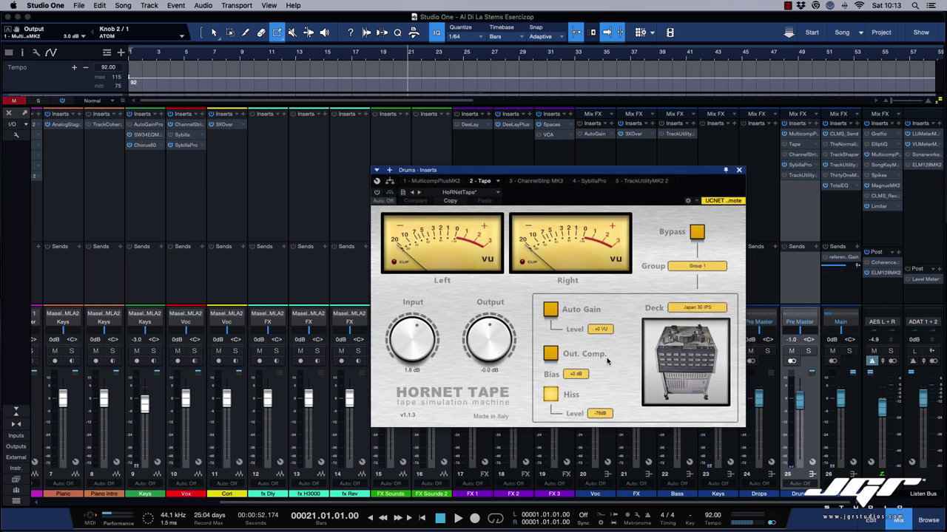
{"action": "left_click", "coordinate": [550, 311]}
{"action": "key", "text": "space"}
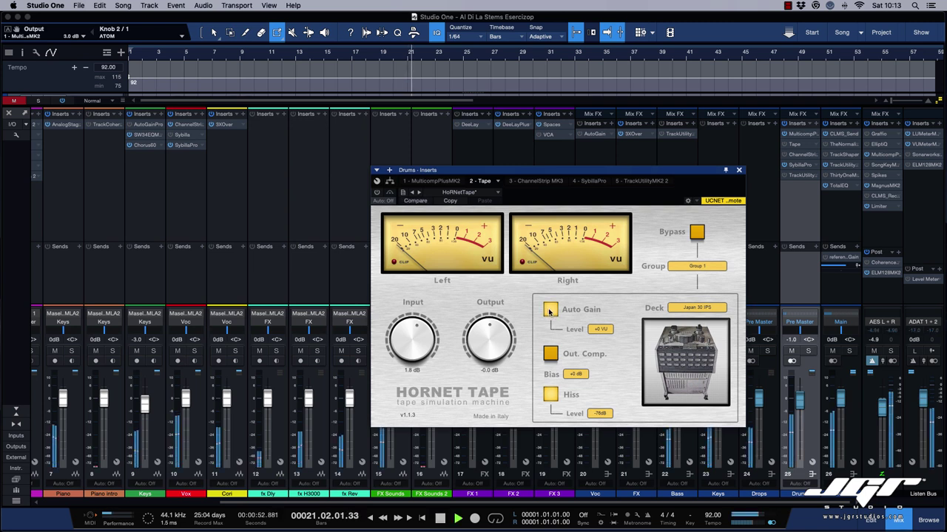
{"action": "left_click", "coordinate": [375, 198]}
{"action": "left_click", "coordinate": [376, 193]}
{"action": "left_click", "coordinate": [377, 193]}
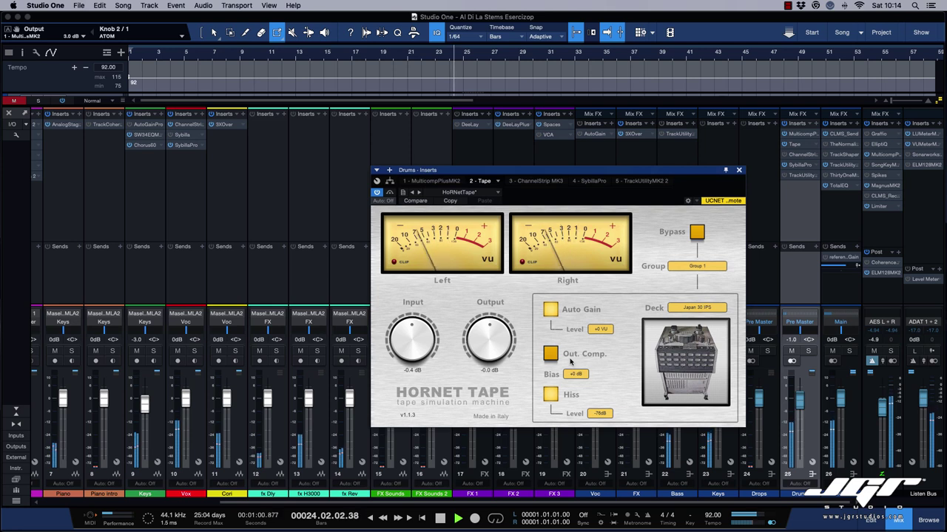
- Solo the Drums bus and audition the Tape plug-in's American 15 IPS and American 30 IPS decks
{"action": "left_click", "coordinate": [681, 308]}
{"action": "left_click", "coordinate": [681, 309]}
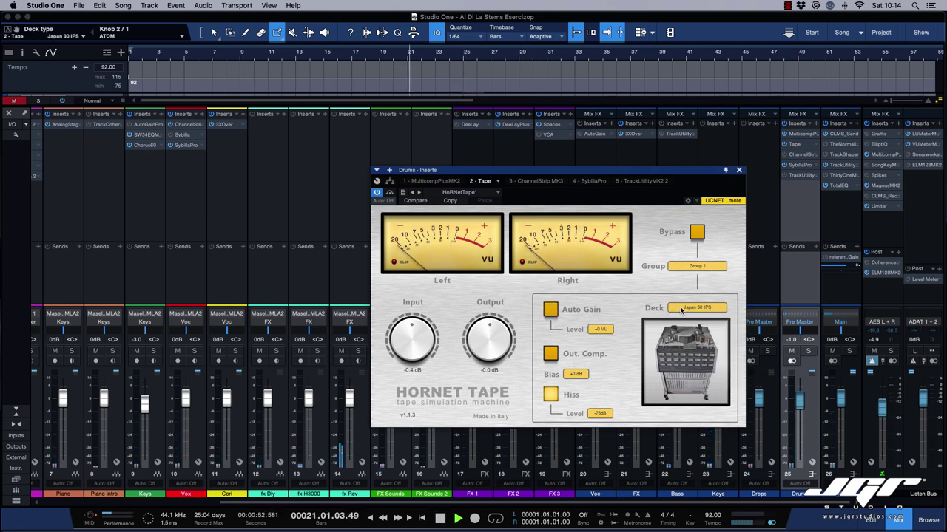
{"action": "left_click", "coordinate": [808, 350]}
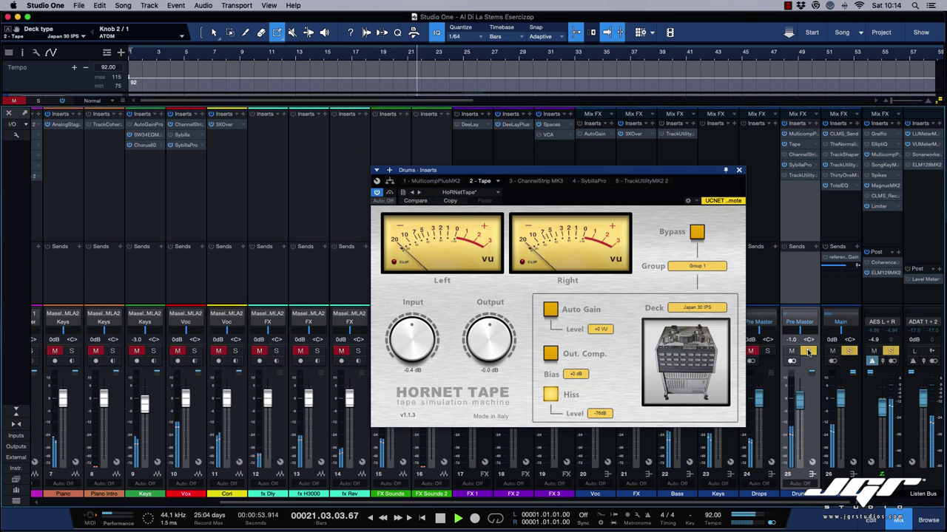
{"action": "left_click", "coordinate": [697, 307]}
{"action": "left_click", "coordinate": [694, 339]}
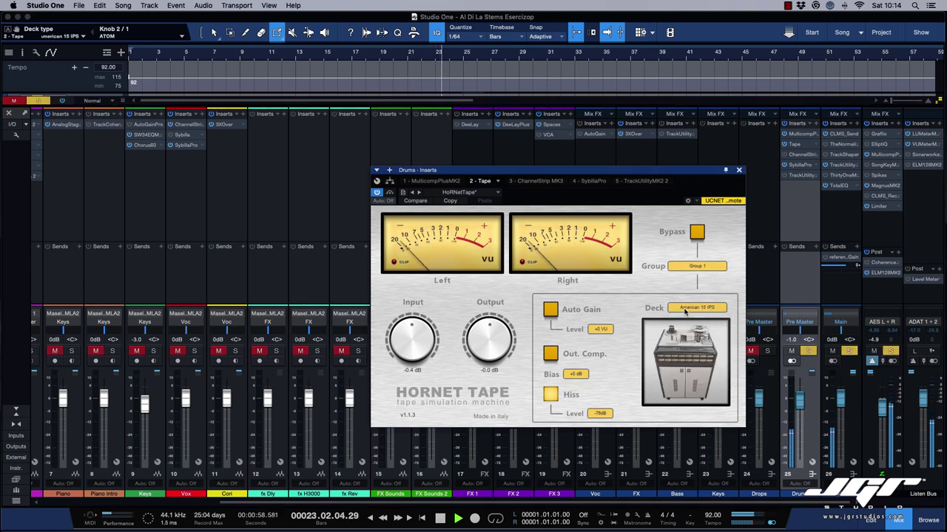
{"action": "left_click", "coordinate": [685, 309]}
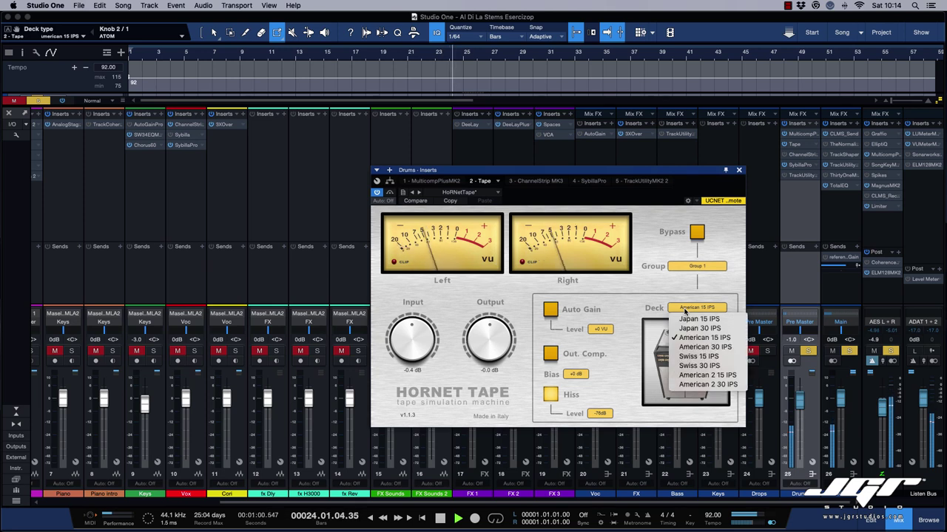
{"action": "left_click", "coordinate": [688, 348]}
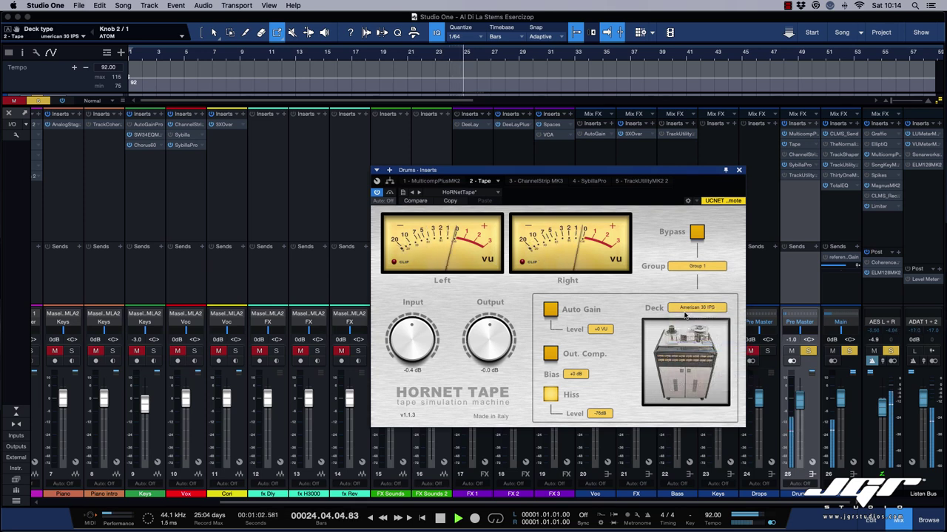
- Audition the Swiss 15 IPS, Swiss 30 IPS, American 2 15 IPS and American 2 30 IPS tape decks on the drums
{"action": "left_click", "coordinate": [686, 309]}
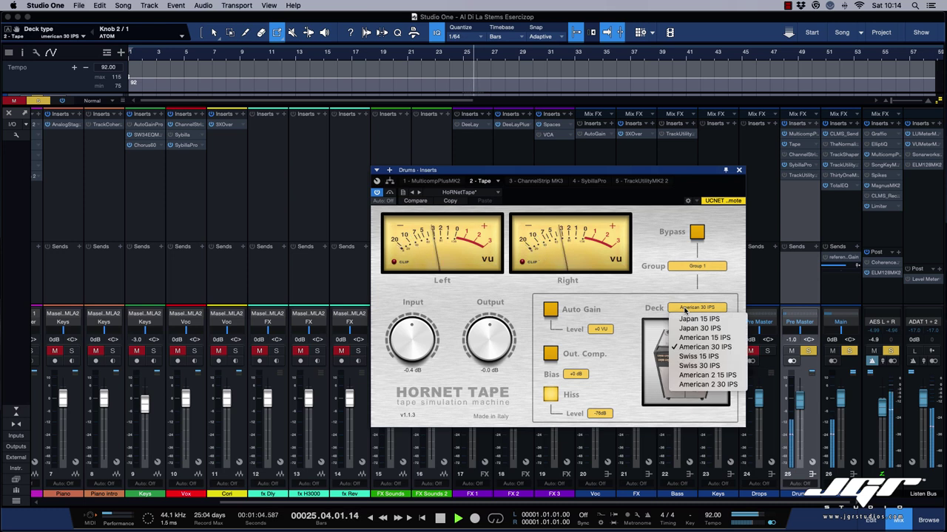
{"action": "left_click", "coordinate": [686, 357]}
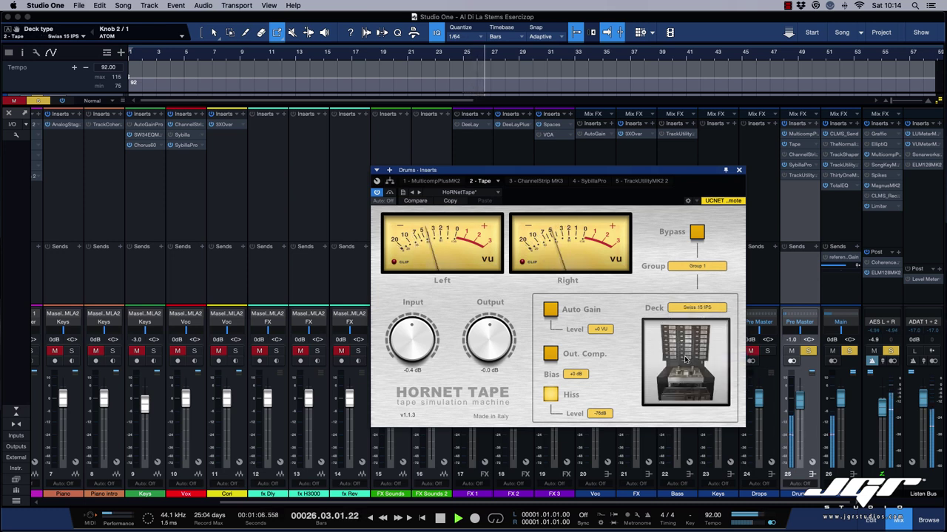
{"action": "left_click", "coordinate": [680, 309]}
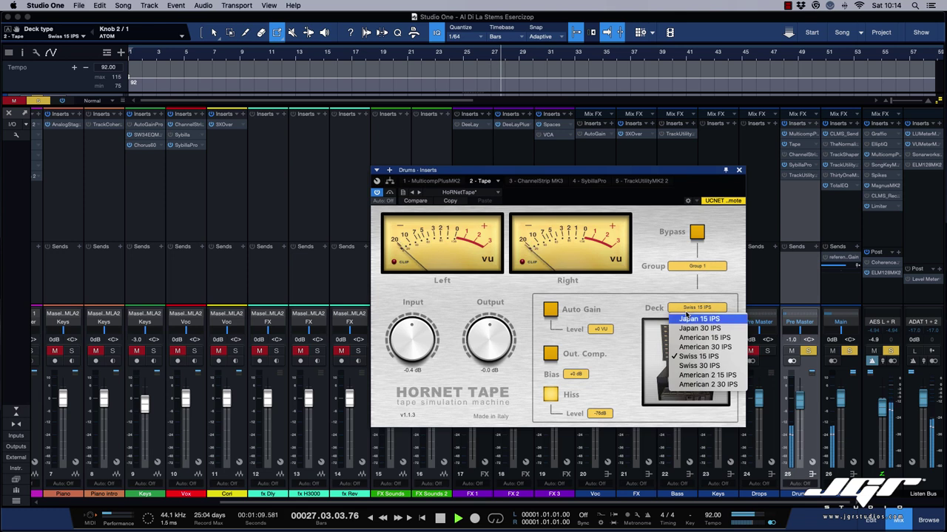
{"action": "left_click", "coordinate": [687, 365]}
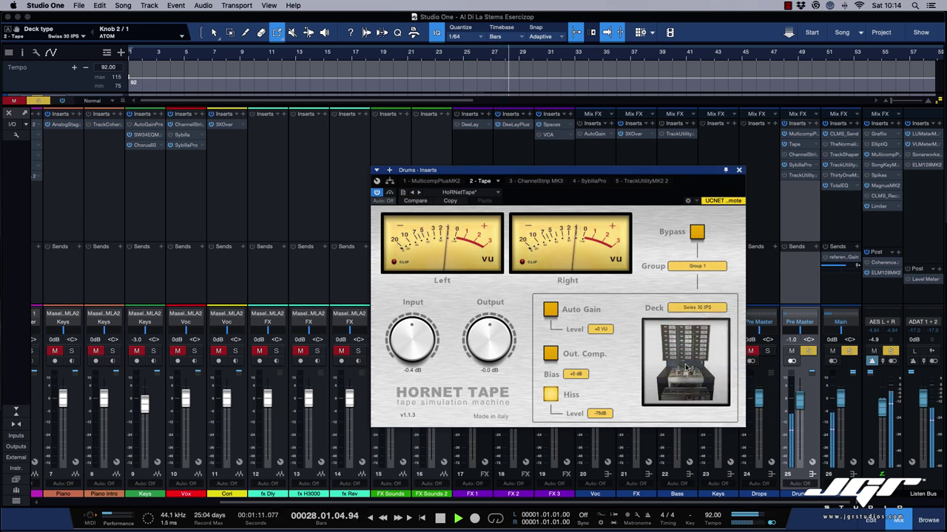
{"action": "left_click", "coordinate": [684, 309]}
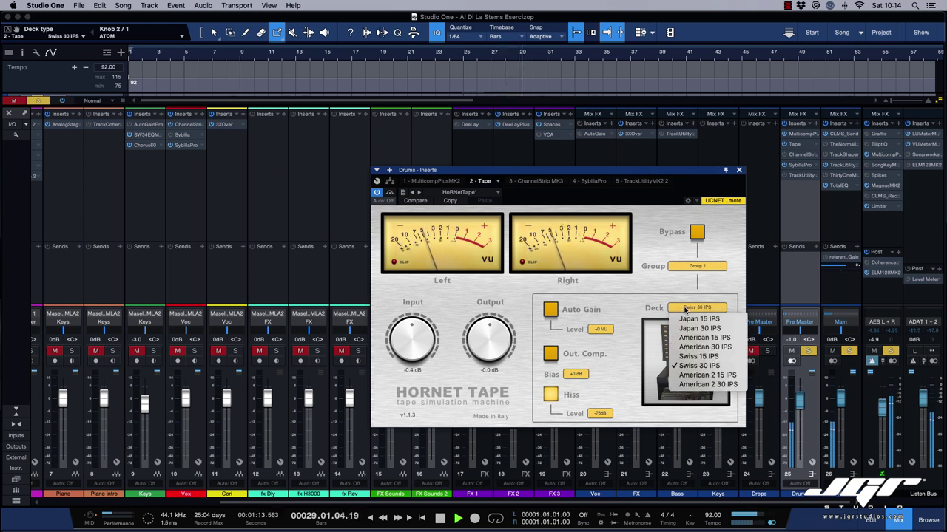
{"action": "left_click", "coordinate": [695, 375]}
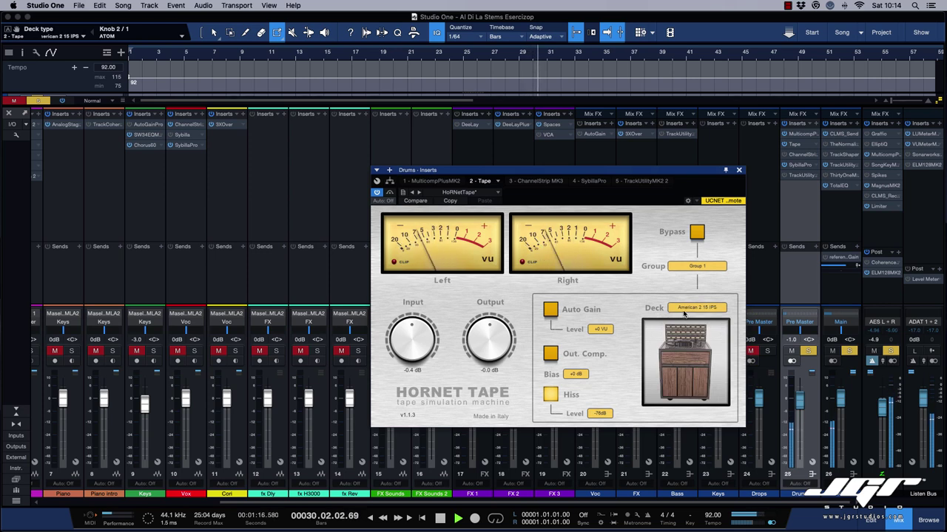
{"action": "left_click", "coordinate": [684, 310]}
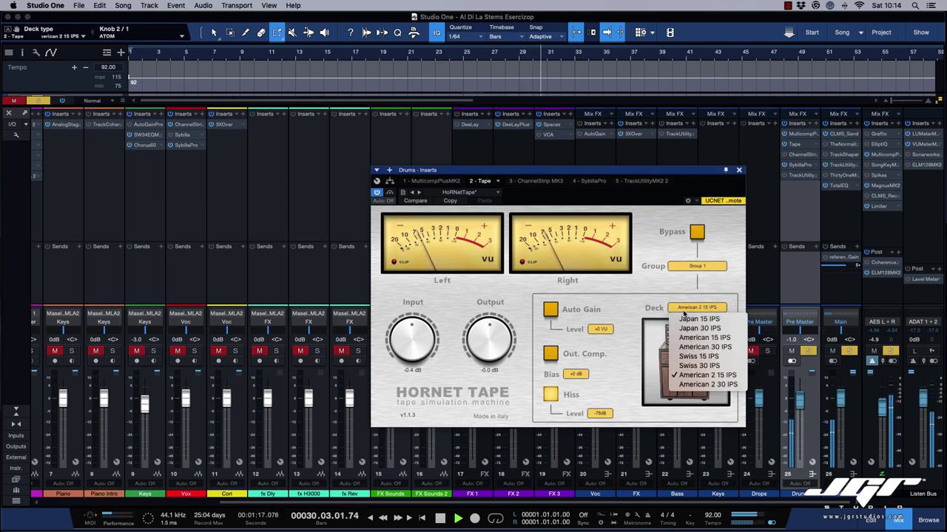
{"action": "left_click", "coordinate": [699, 384]}
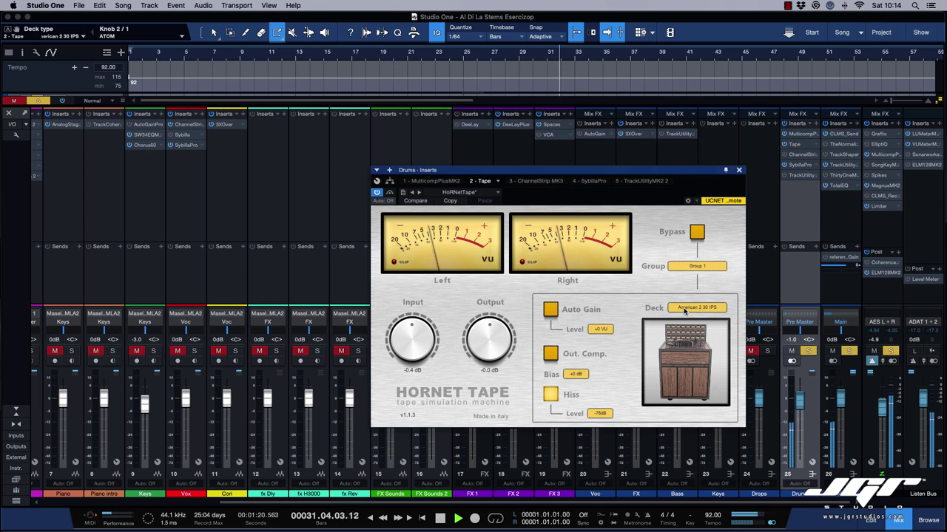
- Set the tape deck to Swiss 30 IPS, return to the full mix without solo, close the plug-in and stop playback
{"action": "left_click", "coordinate": [681, 310]}
{"action": "left_click", "coordinate": [689, 367]}
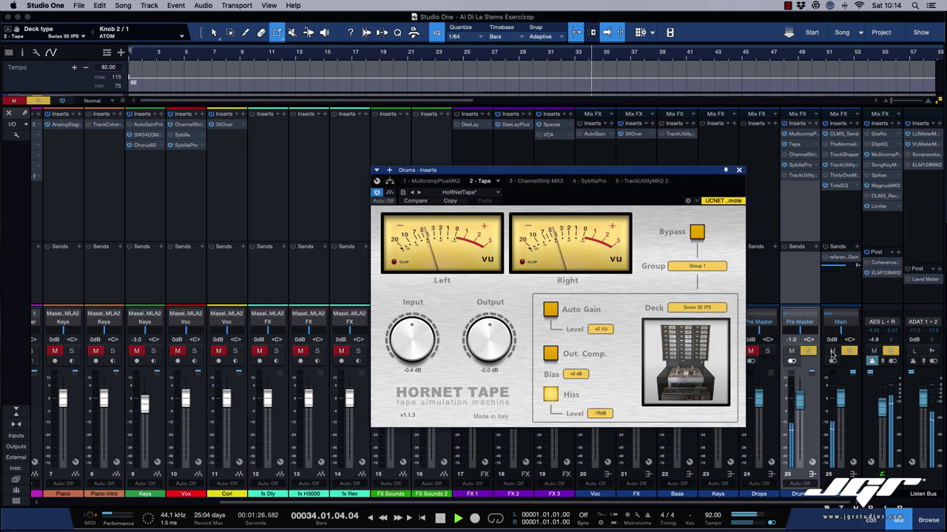
{"action": "left_click", "coordinate": [832, 352]}
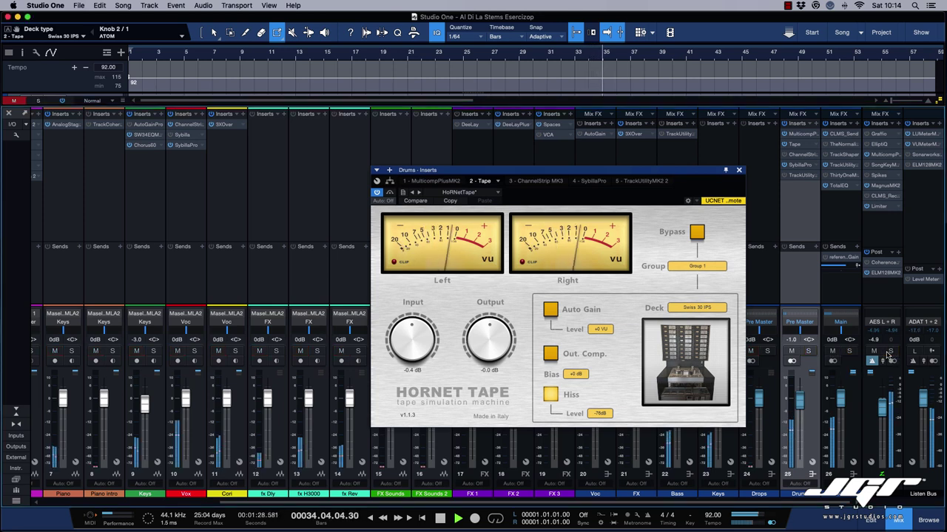
{"action": "left_click", "coordinate": [738, 170]}
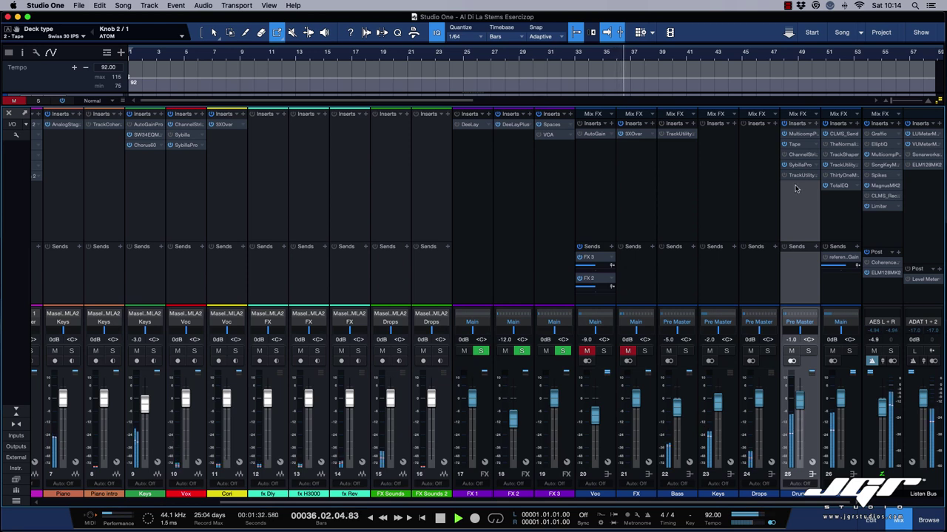
{"action": "key", "text": "space"}
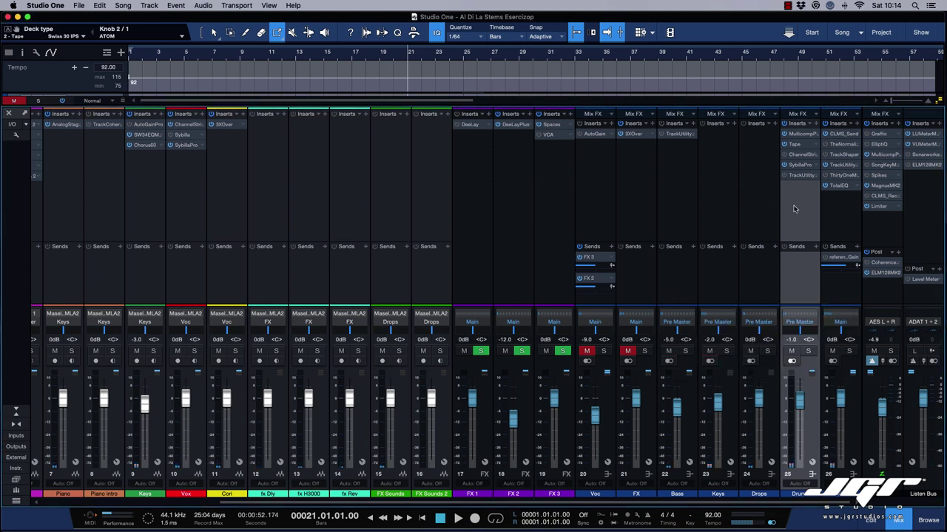
- Open the TotalEQ plug-in on the Synt channel and move its window a little higher over the mixer
{"action": "scroll", "coordinate": [623, 178], "scroll_direction": "left", "scroll_amount": 6}
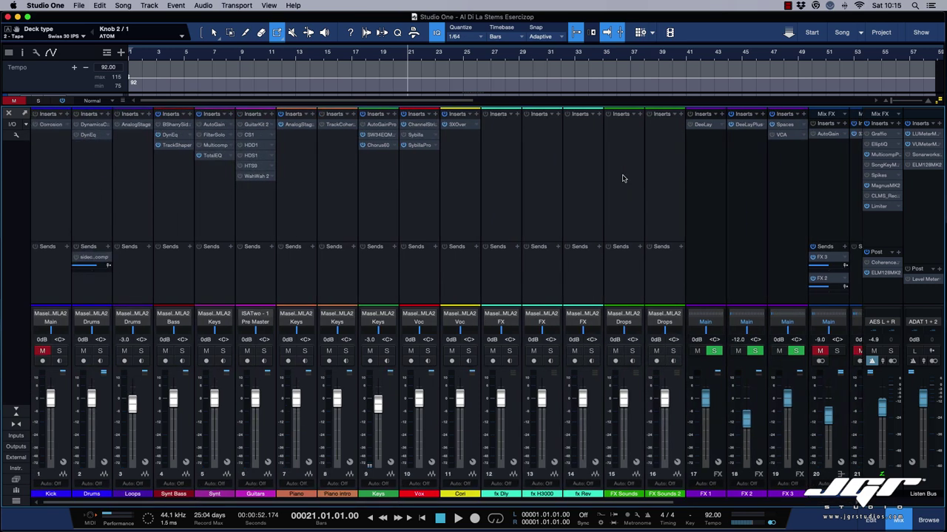
{"action": "left_click", "coordinate": [214, 185]}
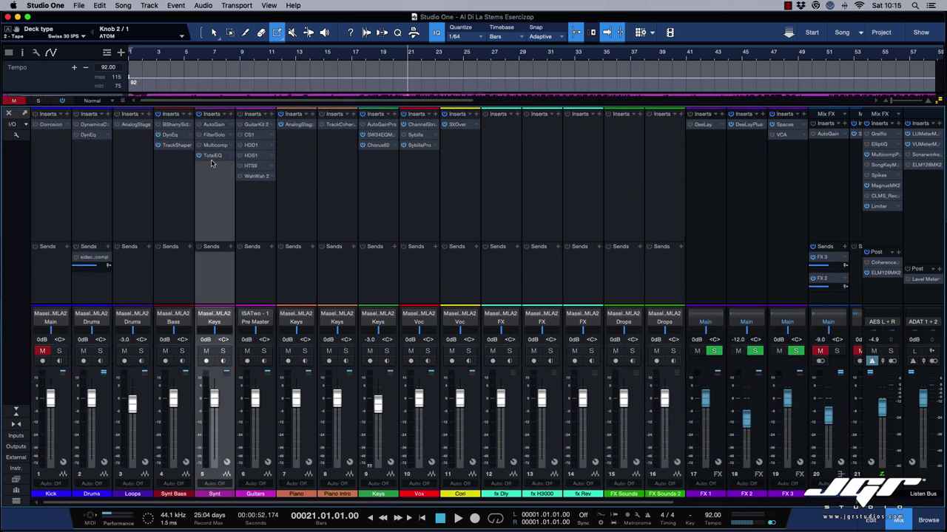
{"action": "left_click", "coordinate": [211, 156]}
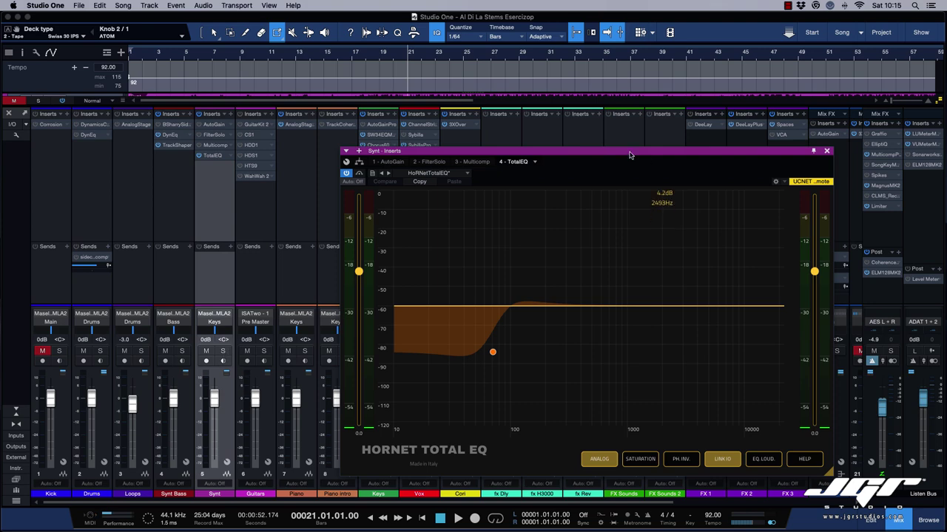
{"action": "left_click_drag", "start_coordinate": [605, 153], "coordinate": [620, 127]}
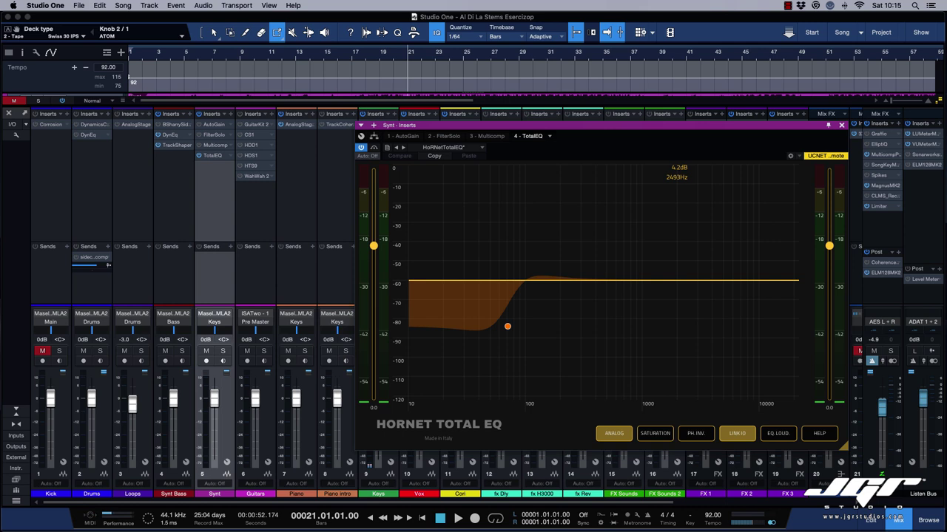
- Enable TotalEQ's help hints and lower the output gain to -3.1 dB with input and output linked
{"action": "left_click", "coordinate": [823, 434]}
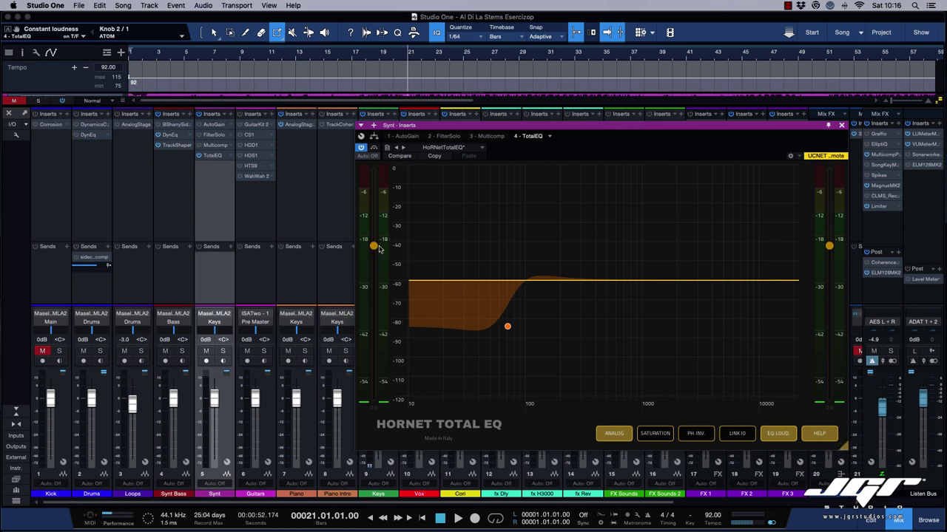
{"action": "left_click_drag", "start_coordinate": [377, 247], "coordinate": [374, 247]}
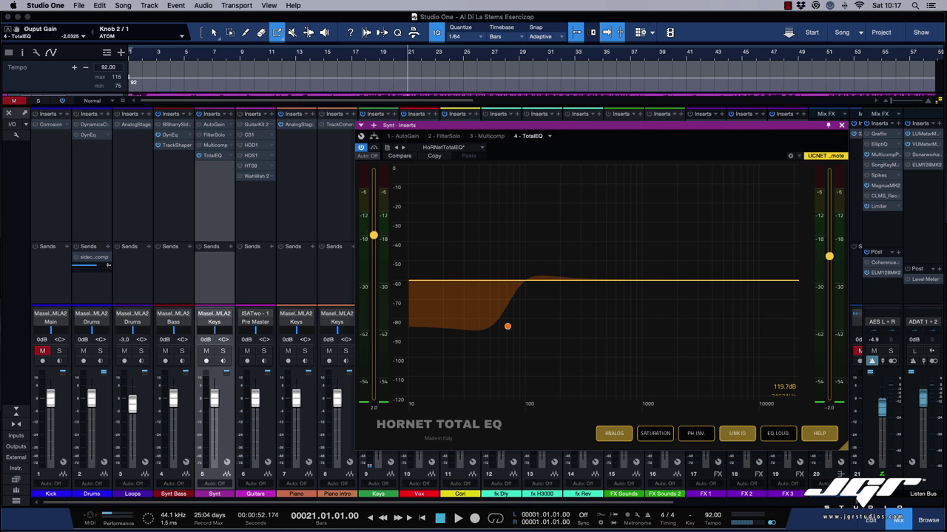
{"action": "left_click_drag", "start_coordinate": [829, 246], "coordinate": [829, 260]}
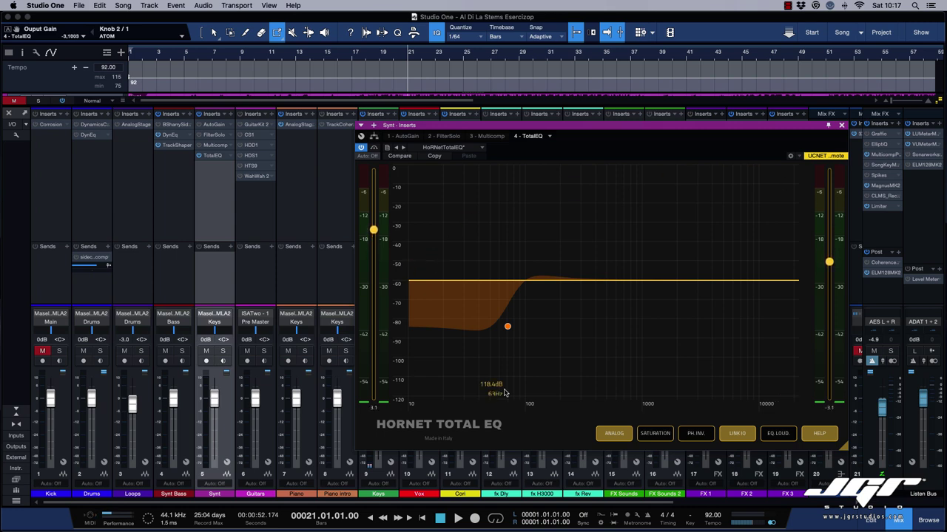
- Try TotalEQ's global saturation with the linked output gain at -3.7 dB, and switch the saturation off
{"action": "left_click", "coordinate": [656, 437]}
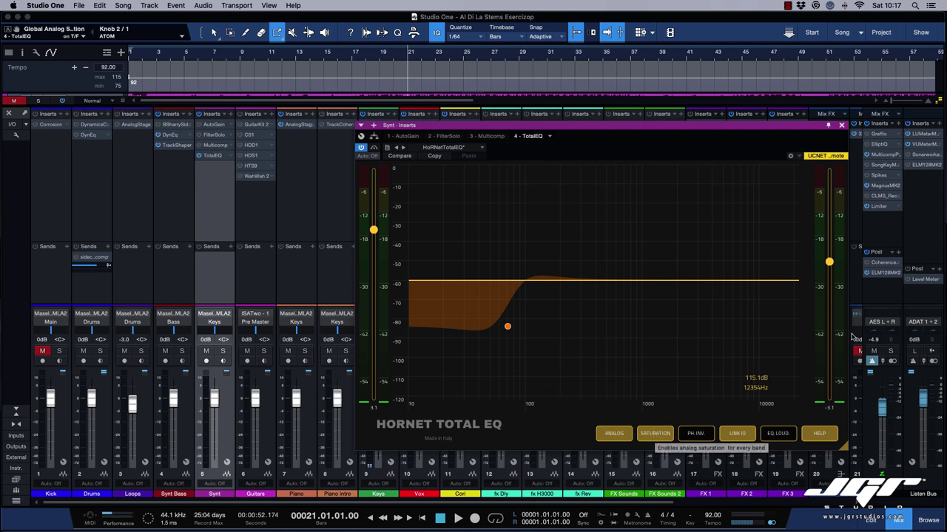
{"action": "left_click_drag", "start_coordinate": [829, 261], "coordinate": [829, 267]}
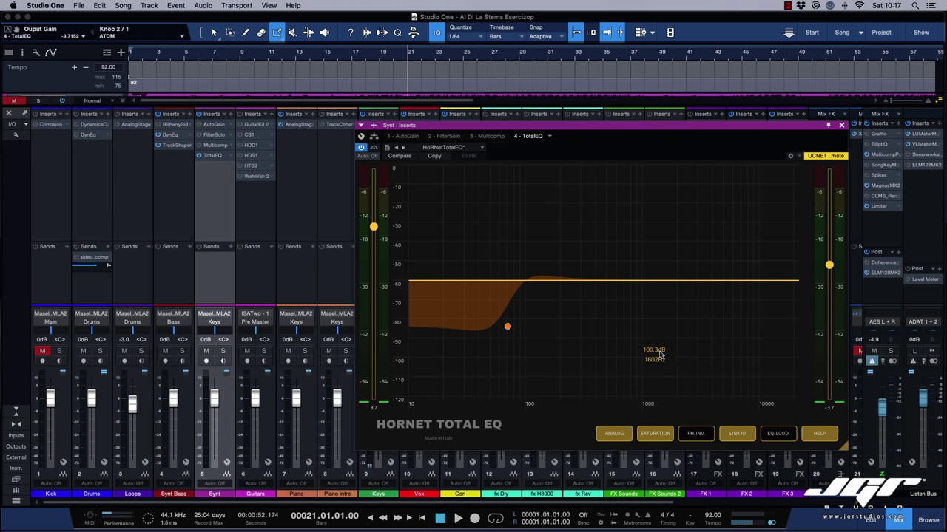
{"action": "left_click", "coordinate": [656, 437]}
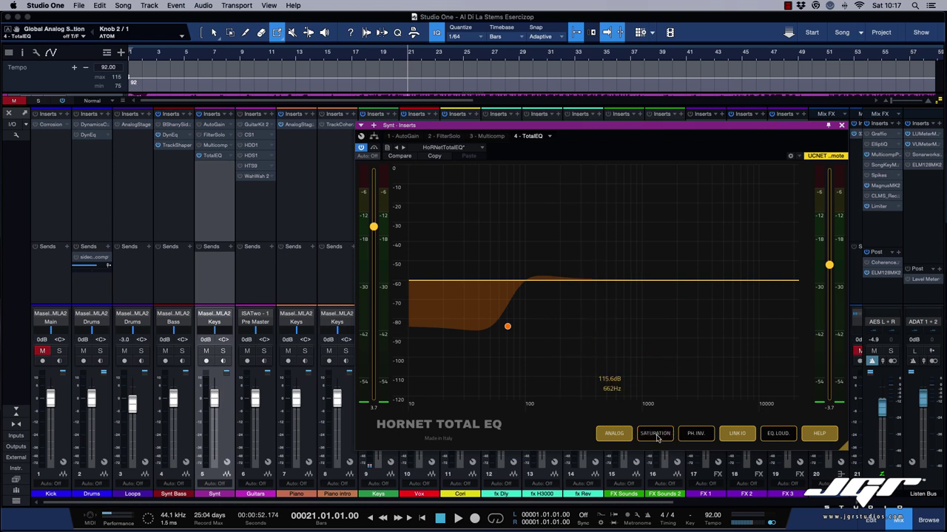
- Toggle TotalEQ's global analog filter behavior repeatedly to compare the curve, leaving it enabled
{"action": "left_click", "coordinate": [700, 436]}
{"action": "left_click", "coordinate": [610, 436]}
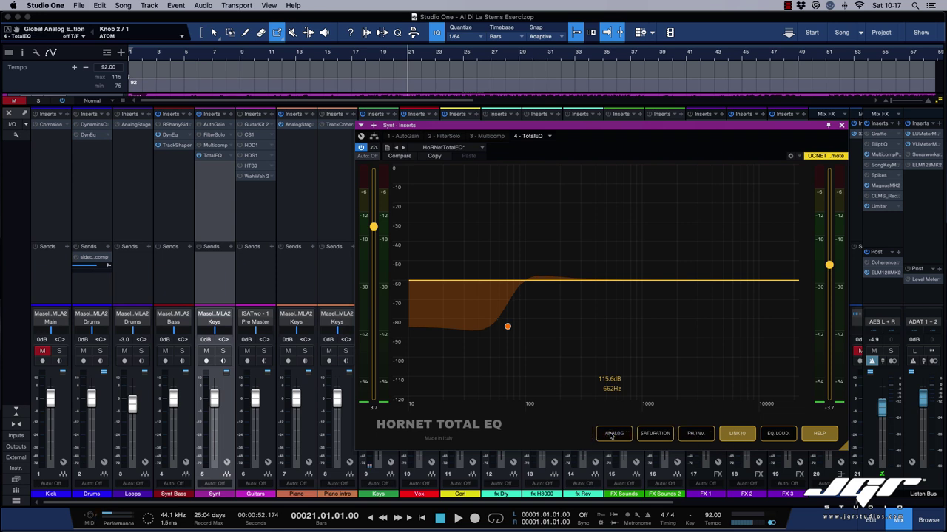
{"action": "left_click", "coordinate": [613, 438]}
{"action": "left_click", "coordinate": [613, 437]}
{"action": "left_click", "coordinate": [613, 437]}
{"action": "left_click", "coordinate": [613, 437]}
{"action": "left_click", "coordinate": [613, 438]}
{"action": "left_click", "coordinate": [613, 437]}
{"action": "left_click", "coordinate": [617, 437]}
{"action": "left_click", "coordinate": [616, 436]}
{"action": "left_click", "coordinate": [615, 436]}
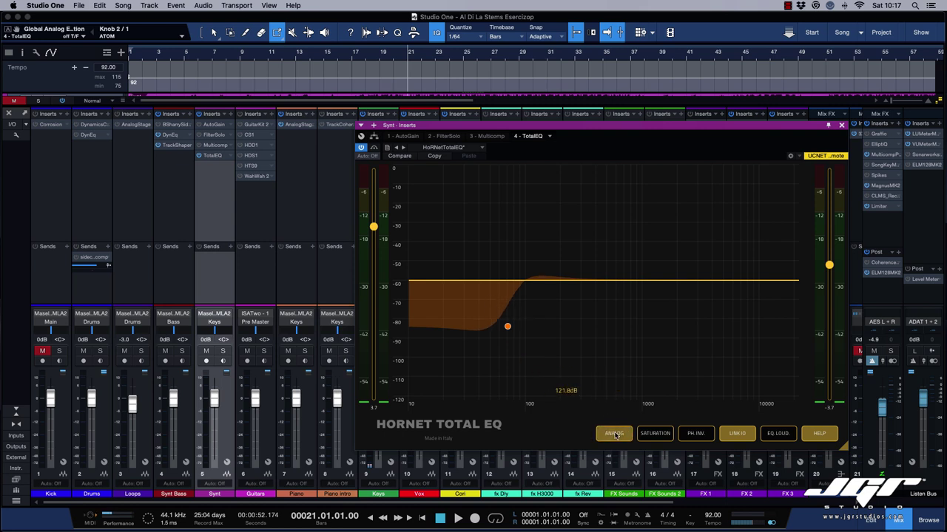
{"action": "left_click", "coordinate": [616, 435]}
{"action": "left_click", "coordinate": [615, 435]}
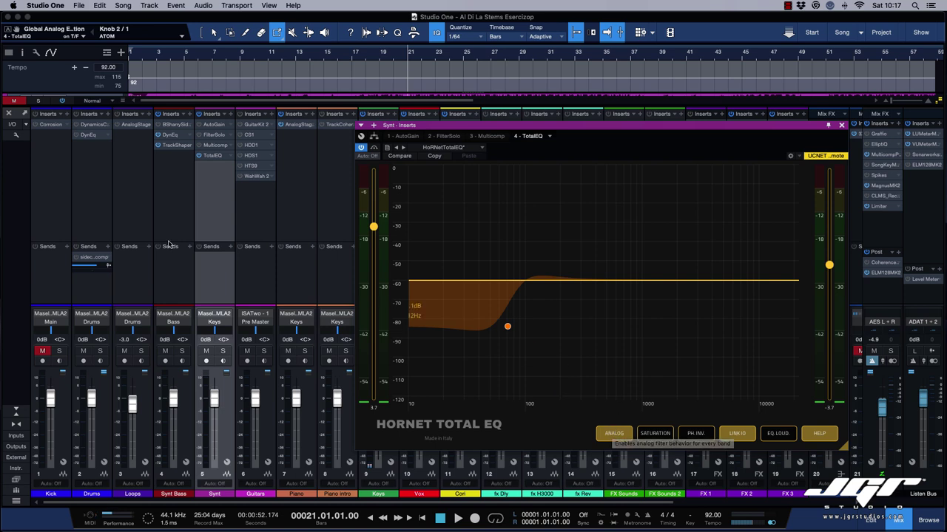
- View the AnalogStage plug-in on the Loops channel, close it, and turn off TotalEQ's analog behavior on the Synt channel
{"action": "left_click", "coordinate": [132, 124]}
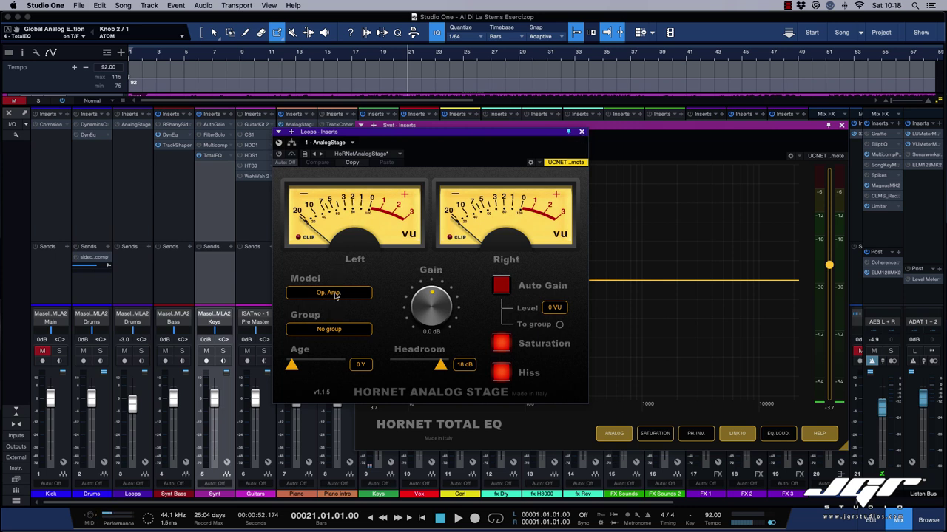
{"action": "left_click", "coordinate": [582, 132]}
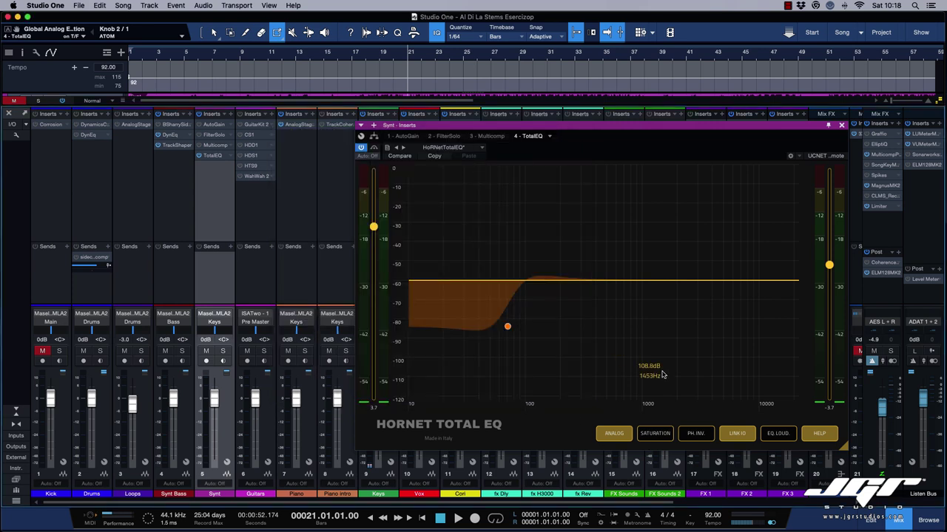
{"action": "left_click", "coordinate": [614, 435]}
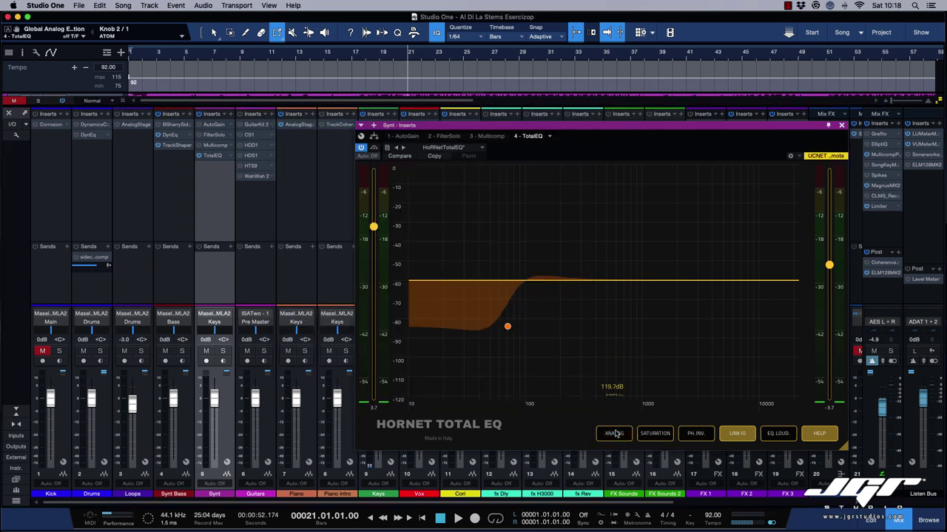
- Solo the Synt channel, start playback, and bypass TotalEQ to hear the unprocessed sound
{"action": "left_click", "coordinate": [223, 352]}
{"action": "key", "text": "space"}
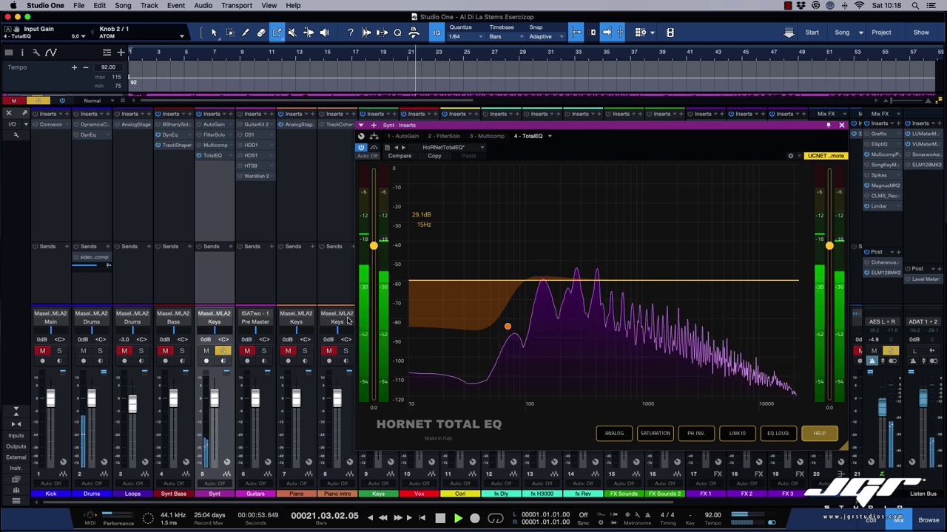
{"action": "left_click", "coordinate": [373, 148]}
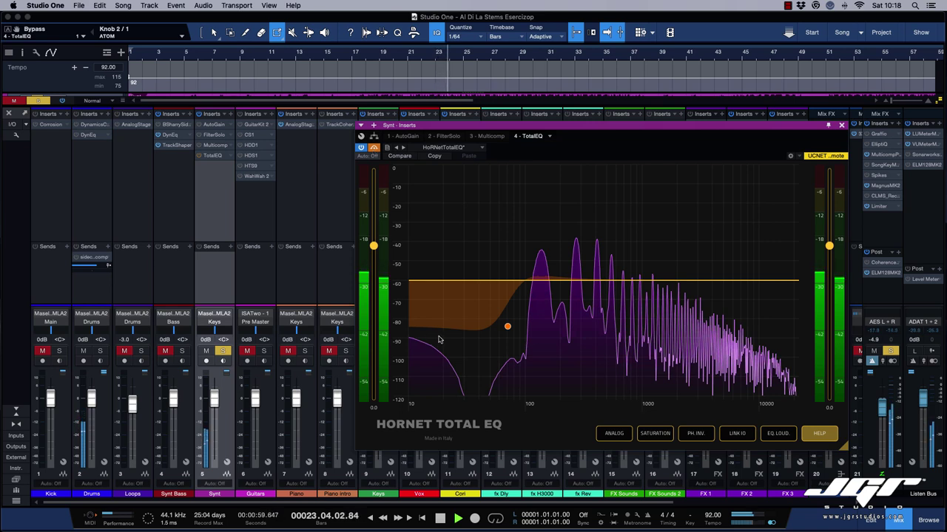
- Re-enable TotalEQ with playback stopped, and add a Bell band boosted 5.6 dB at 1792 Hz
{"action": "left_click", "coordinate": [373, 148]}
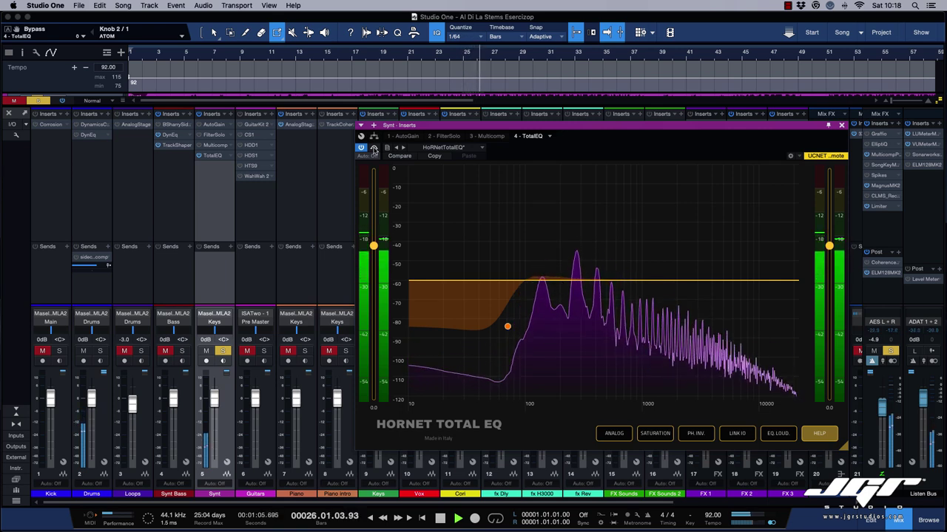
{"action": "key", "text": "space"}
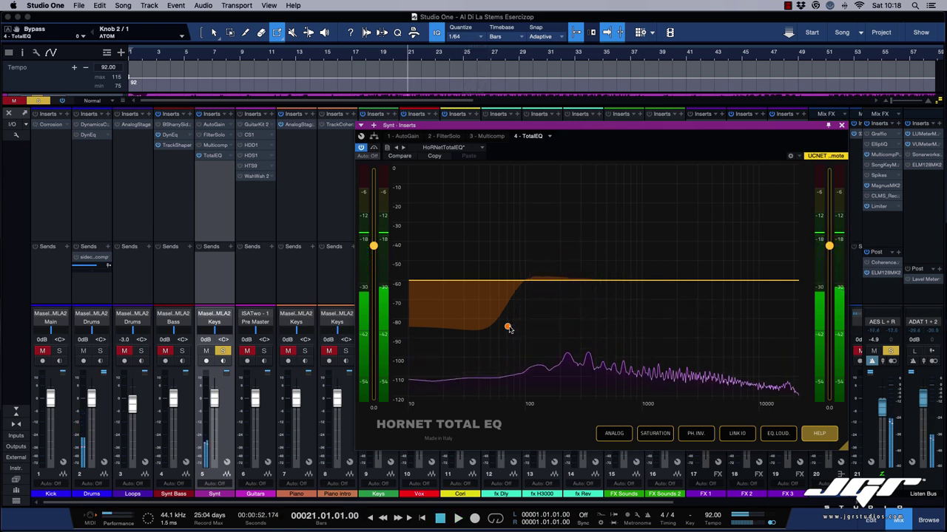
{"action": "left_click", "coordinate": [677, 281]}
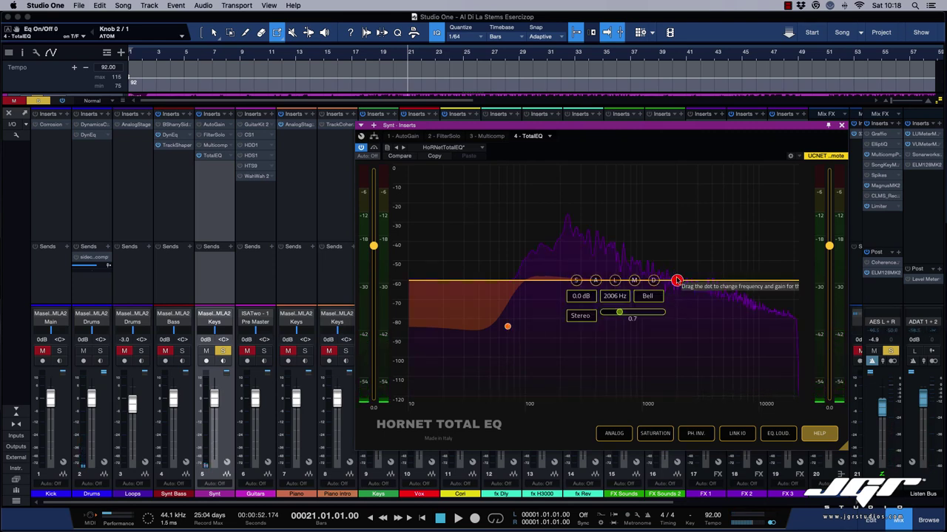
{"action": "left_click_drag", "start_coordinate": [677, 281], "coordinate": [704, 300]}
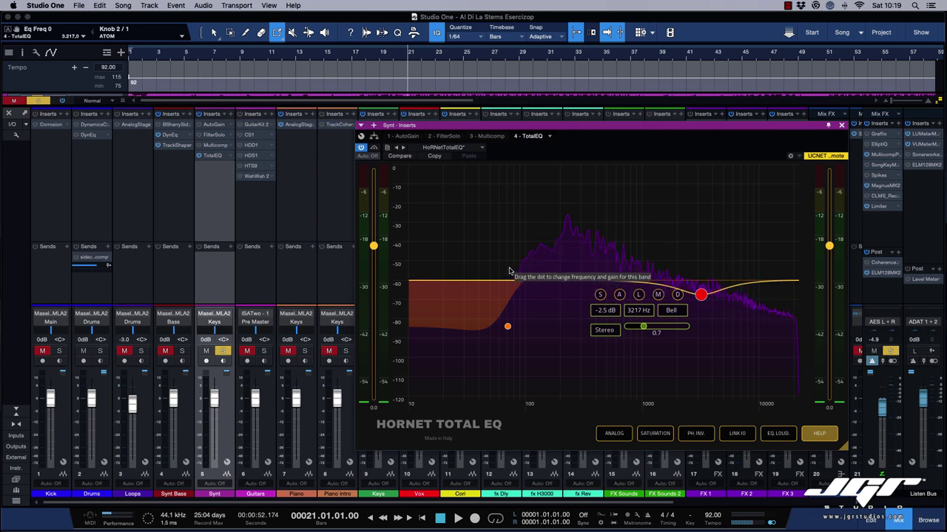
{"action": "left_click_drag", "start_coordinate": [701, 295], "coordinate": [670, 248]}
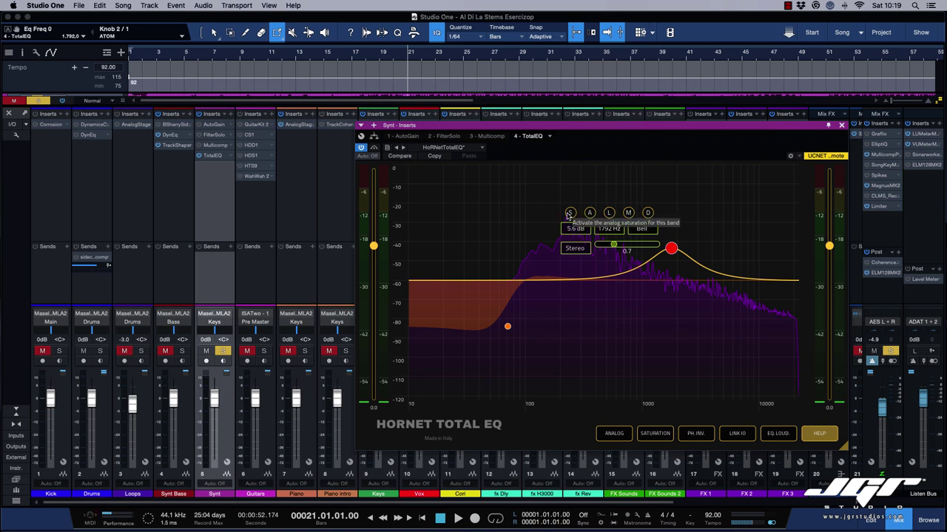
- Try other filter types on the new band, including LS Reso, and settle on LP 12dB at 10477 Hz
{"action": "left_click", "coordinate": [641, 228]}
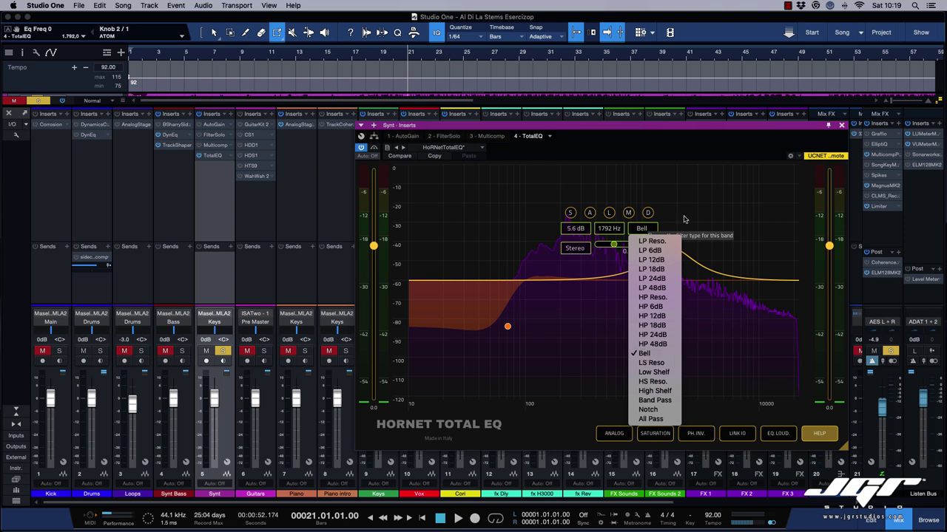
{"action": "left_click", "coordinate": [635, 243]}
{"action": "left_click_drag", "start_coordinate": [672, 278], "coordinate": [756, 279]}
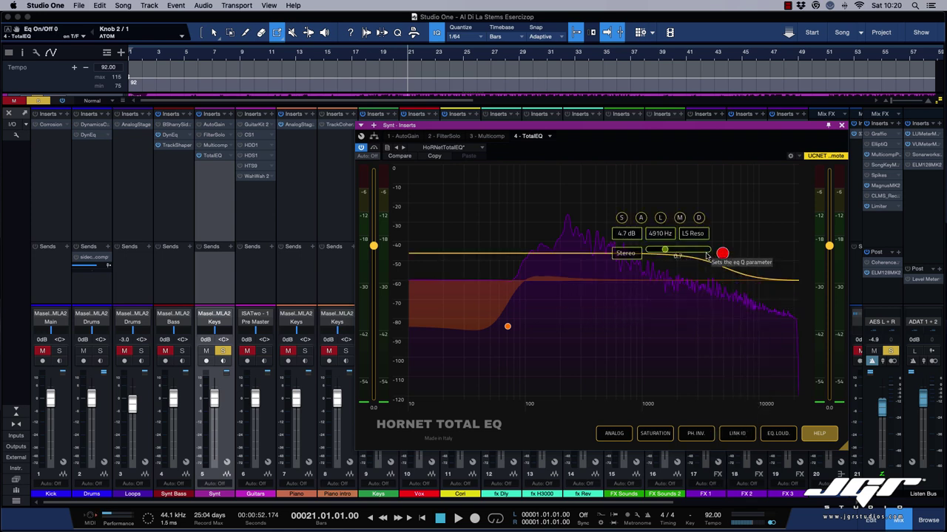
{"action": "left_click", "coordinate": [692, 233]}
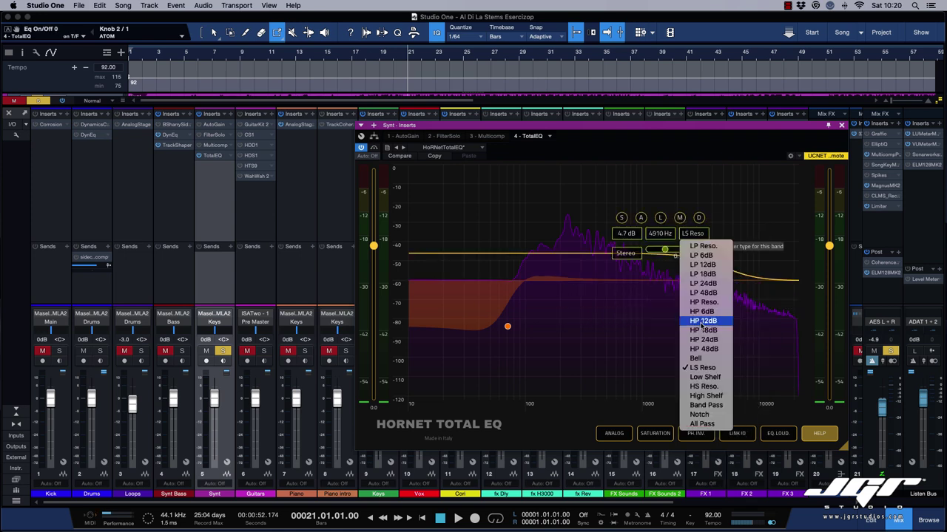
{"action": "left_click", "coordinate": [703, 265]}
{"action": "left_click_drag", "start_coordinate": [724, 281], "coordinate": [761, 282]}
- During playback, enable analog saturation on the low-pass band, setting its amount to 2.8 and the frequency to 13390 Hz
{"action": "key", "text": "space"}
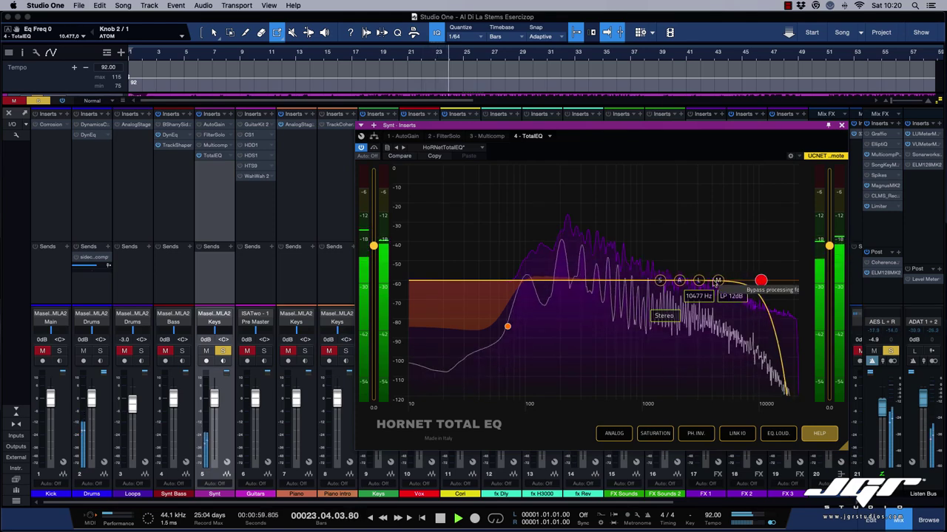
{"action": "left_click", "coordinate": [660, 281]}
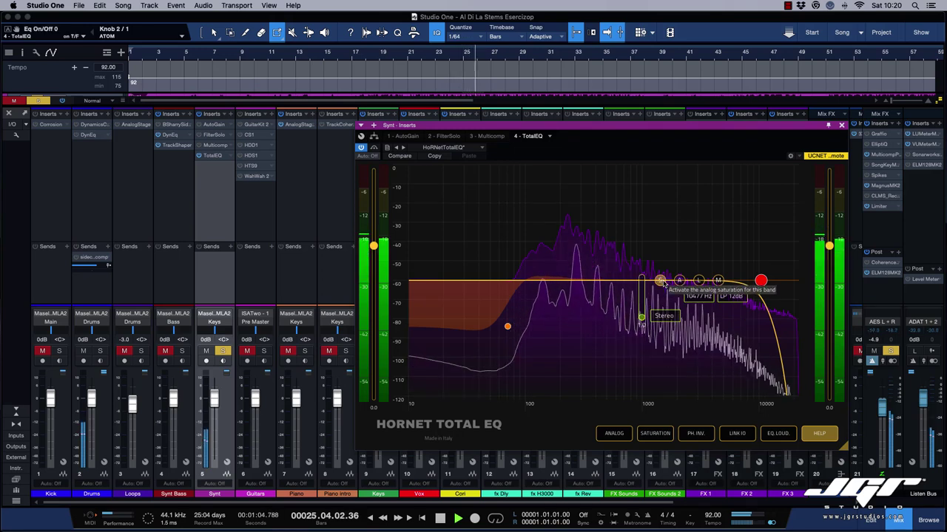
{"action": "left_click_drag", "start_coordinate": [641, 318], "coordinate": [642, 281]}
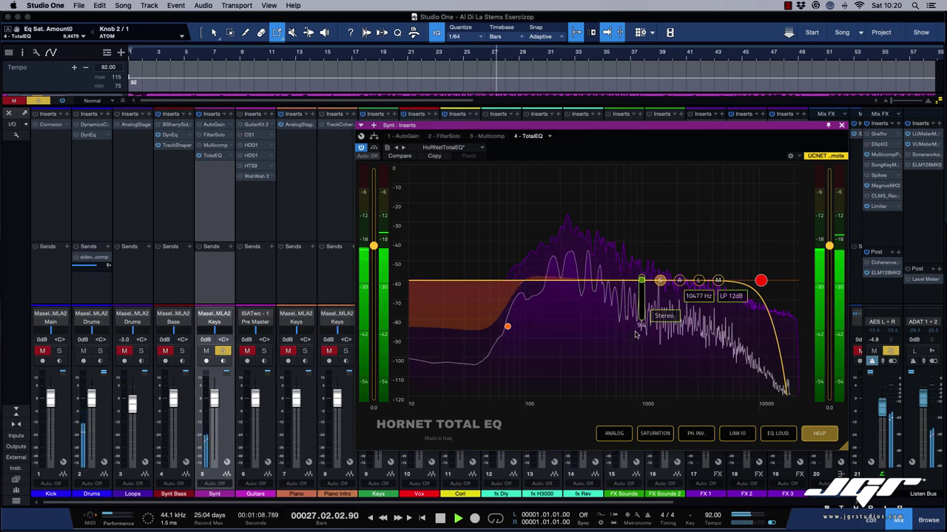
{"action": "left_click_drag", "start_coordinate": [760, 281], "coordinate": [774, 281]}
{"action": "left_click_drag", "start_coordinate": [654, 281], "coordinate": [654, 311]}
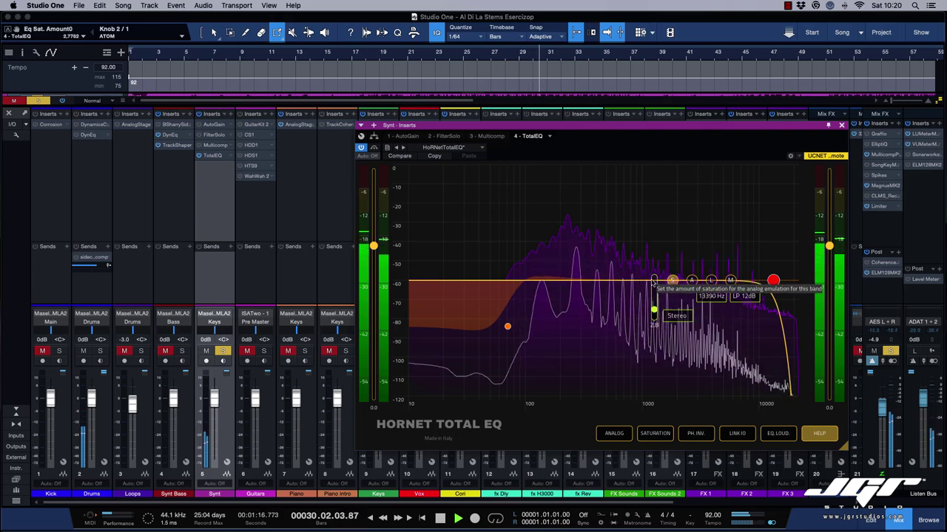
- Enable the low-pass band's analog behavior and move it to 7062 Hz while listening to the band in isolation
{"action": "left_click", "coordinate": [692, 281]}
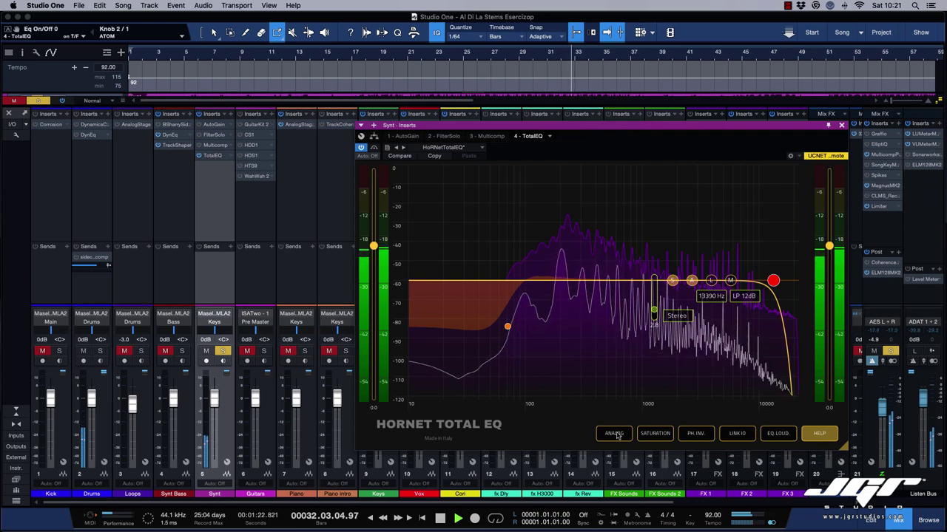
{"action": "left_click", "coordinate": [710, 281]}
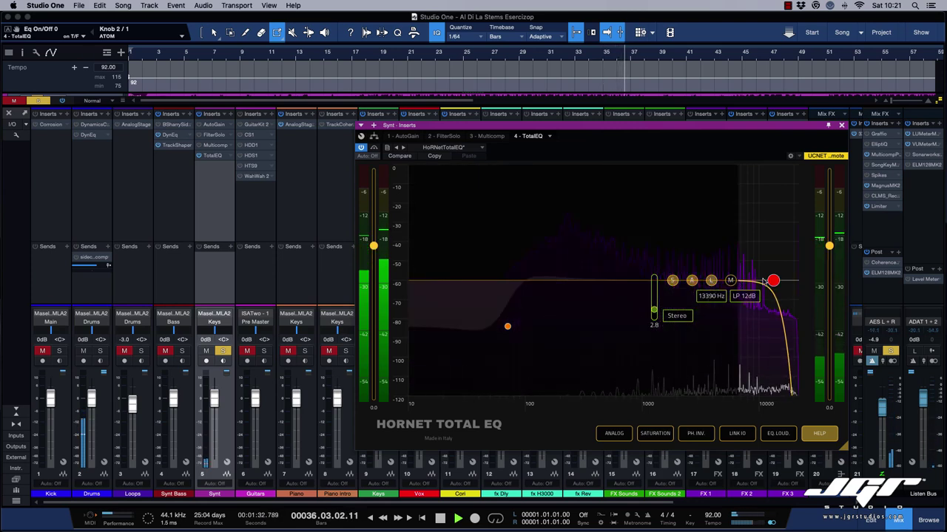
{"action": "left_click_drag", "start_coordinate": [772, 281], "coordinate": [740, 282]}
{"action": "left_click", "coordinate": [698, 282]}
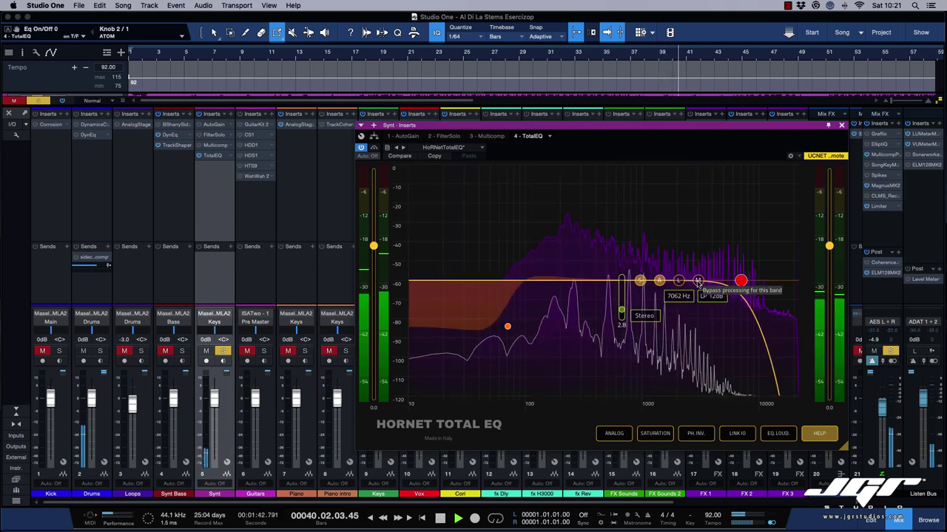
- Toggle the low-pass band's bypass repeatedly to compare its effect, leaving it bypassed, and switch its processing to Mid
{"action": "left_click", "coordinate": [697, 284]}
{"action": "left_click", "coordinate": [698, 283]}
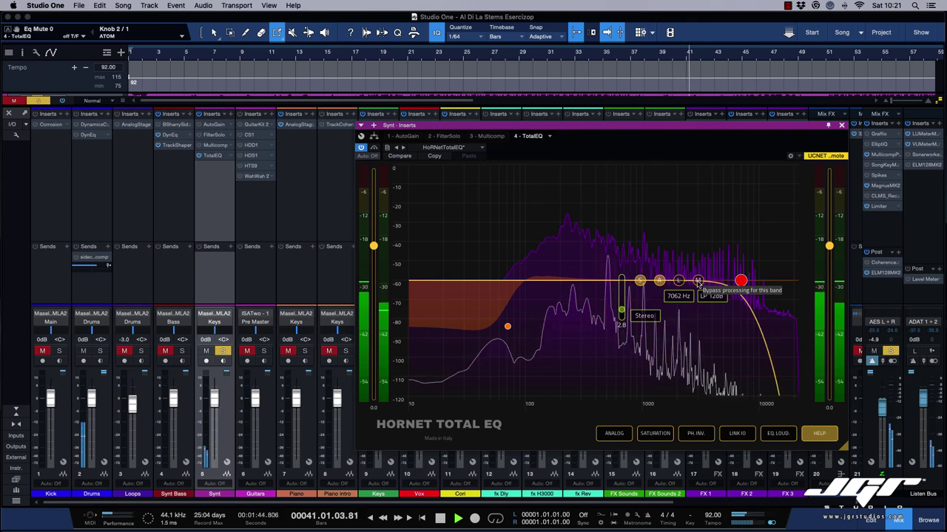
{"action": "left_click", "coordinate": [698, 281]}
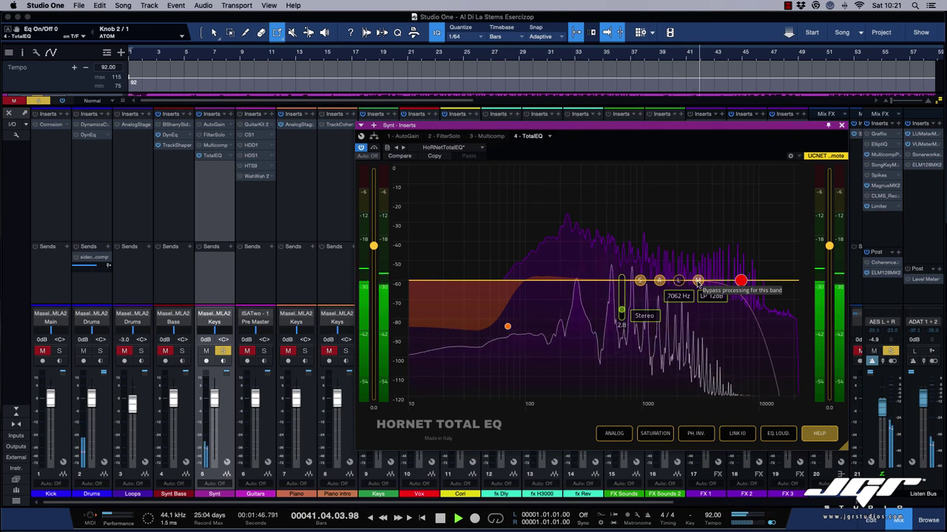
{"action": "left_click", "coordinate": [698, 282]}
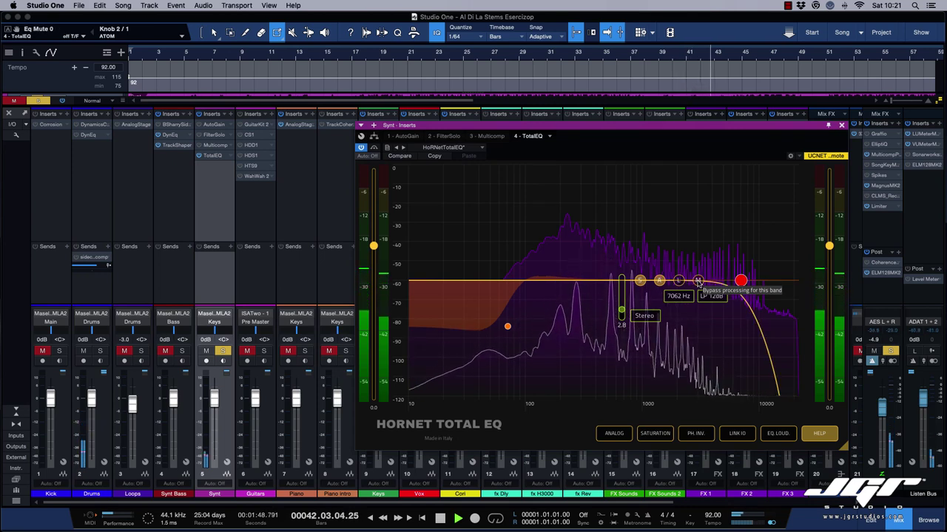
{"action": "left_click", "coordinate": [697, 282]}
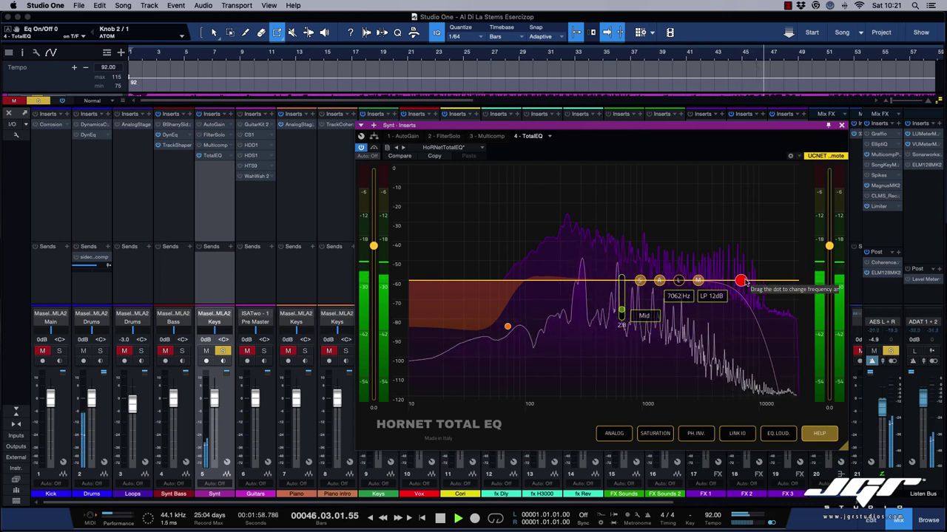
- Move the Mid low-pass band to 2562 Hz, briefly listening to it in isolation
{"action": "left_click_drag", "start_coordinate": [741, 281], "coordinate": [685, 280]}
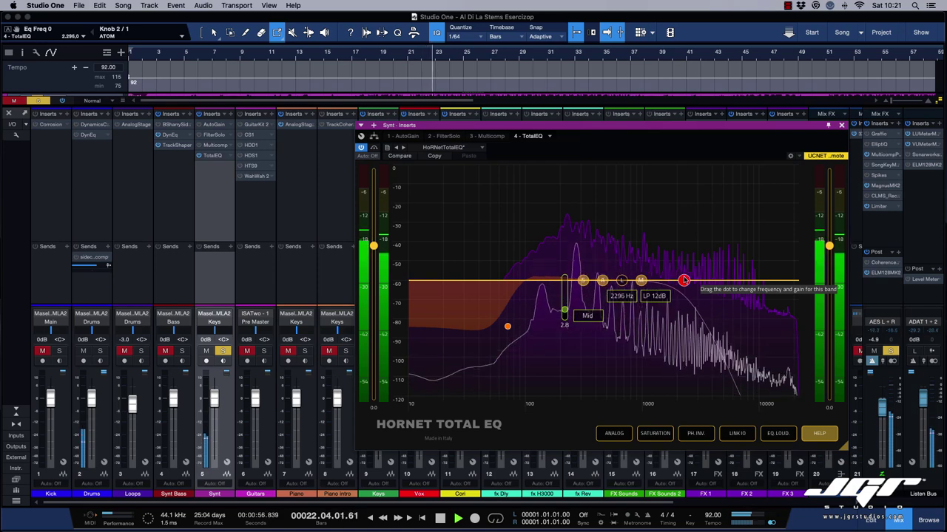
{"action": "left_click", "coordinate": [625, 281]}
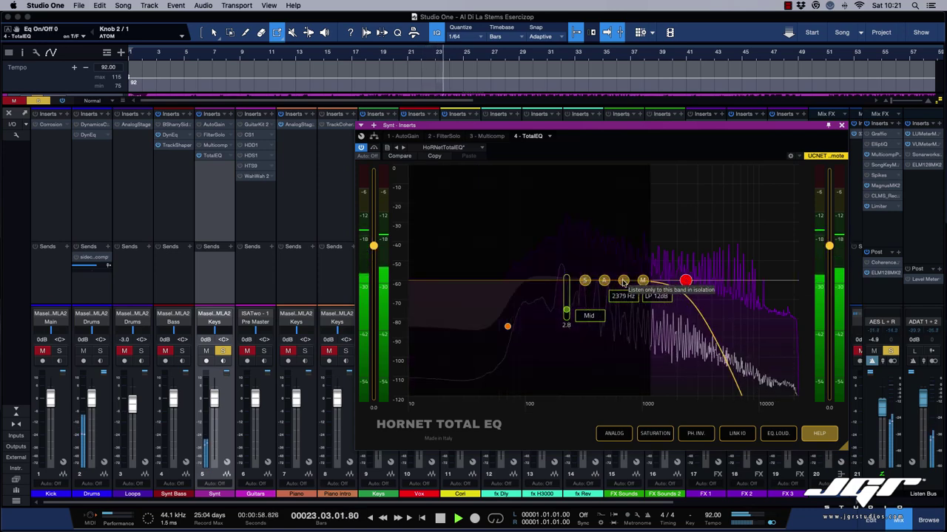
{"action": "left_click", "coordinate": [624, 281]}
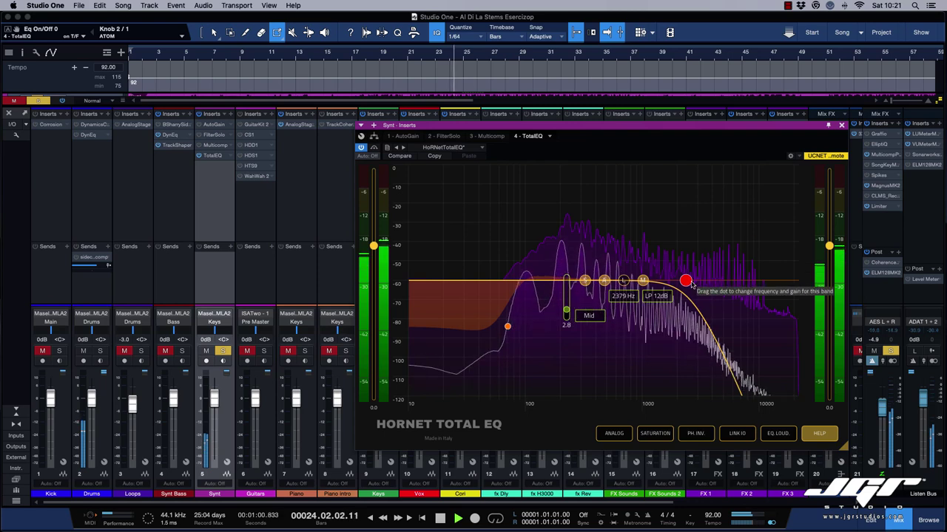
{"action": "left_click_drag", "start_coordinate": [686, 281], "coordinate": [689, 281]}
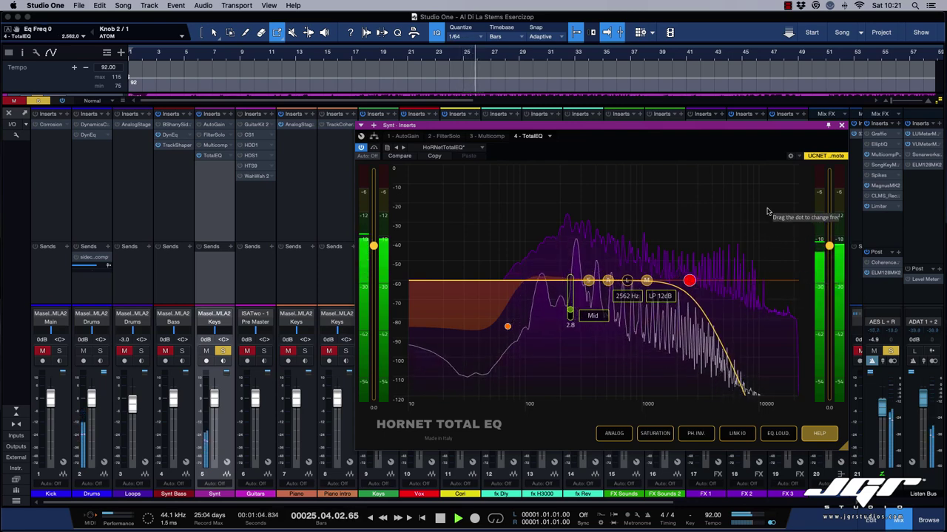
- Turn off solo on the main output and the Synt channel, and close the Synt channel's TotalEQ
{"action": "left_click", "coordinate": [891, 351]}
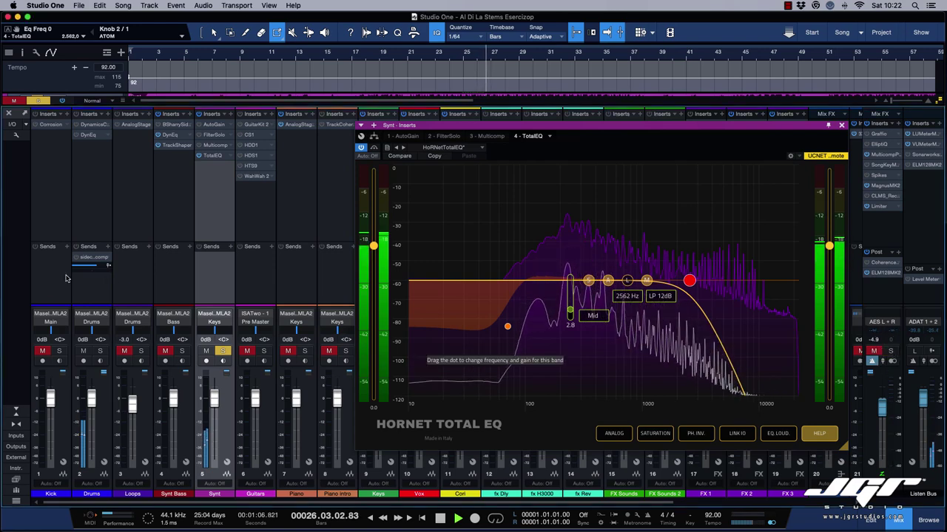
{"action": "left_click", "coordinate": [222, 352]}
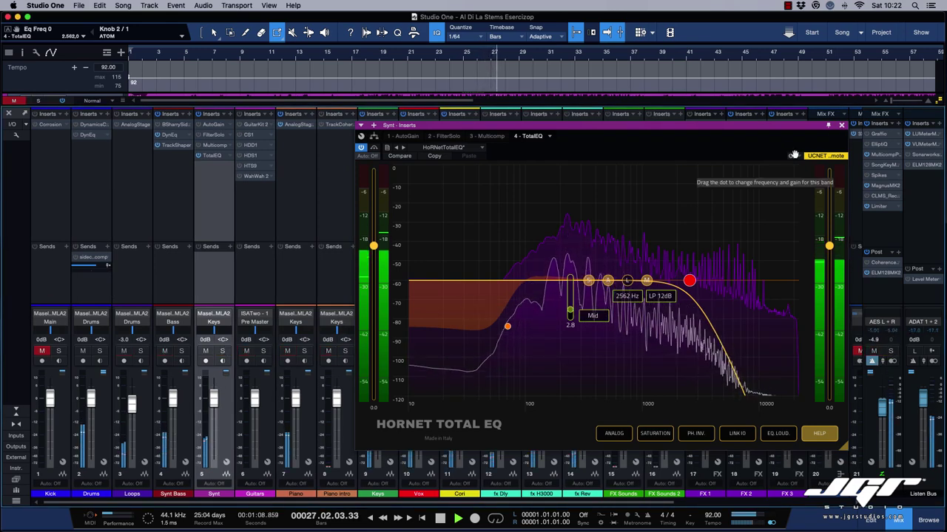
{"action": "left_click", "coordinate": [841, 124]}
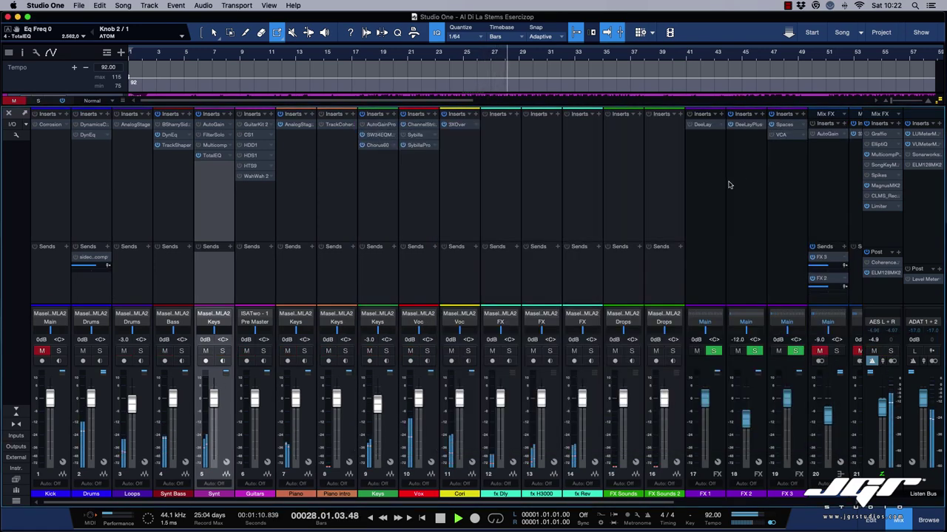
- Open TotalEQ on the Pre Master bus, move its window clear of the bus channels, and stop playback
{"action": "scroll", "coordinate": [726, 184], "scroll_direction": "right", "scroll_amount": 5}
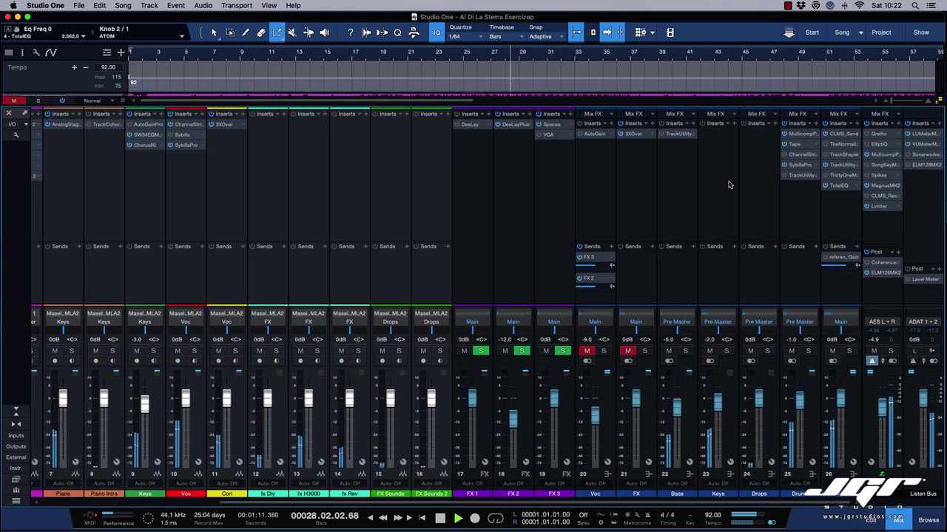
{"action": "left_click", "coordinate": [838, 185]}
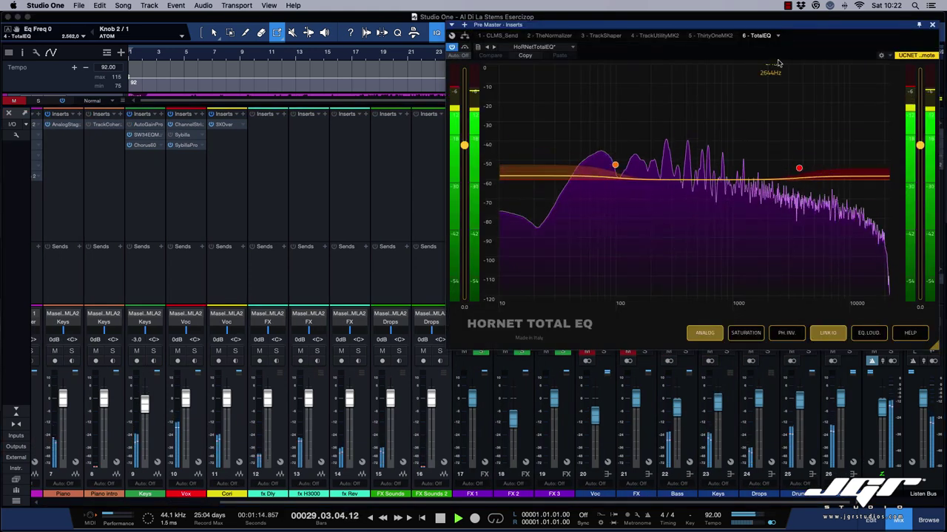
{"action": "left_click_drag", "start_coordinate": [781, 27], "coordinate": [635, 98]}
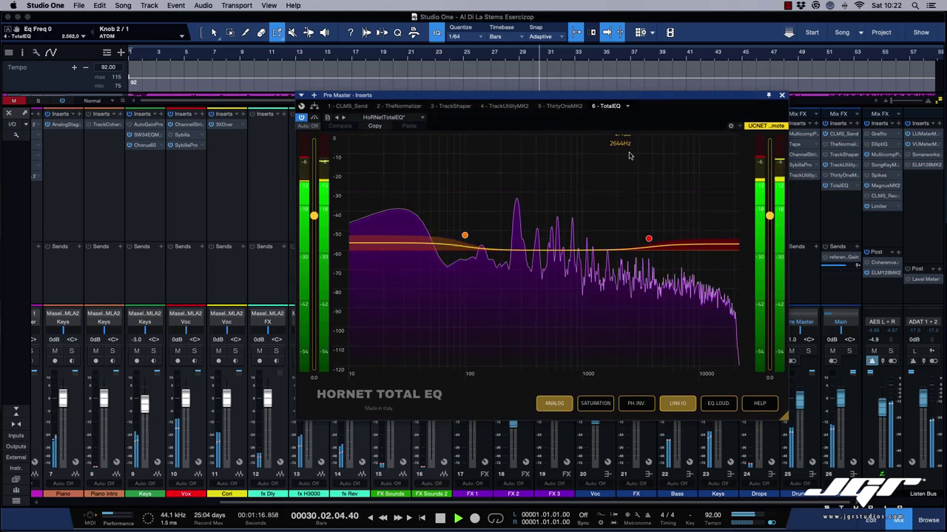
{"action": "key", "text": "space"}
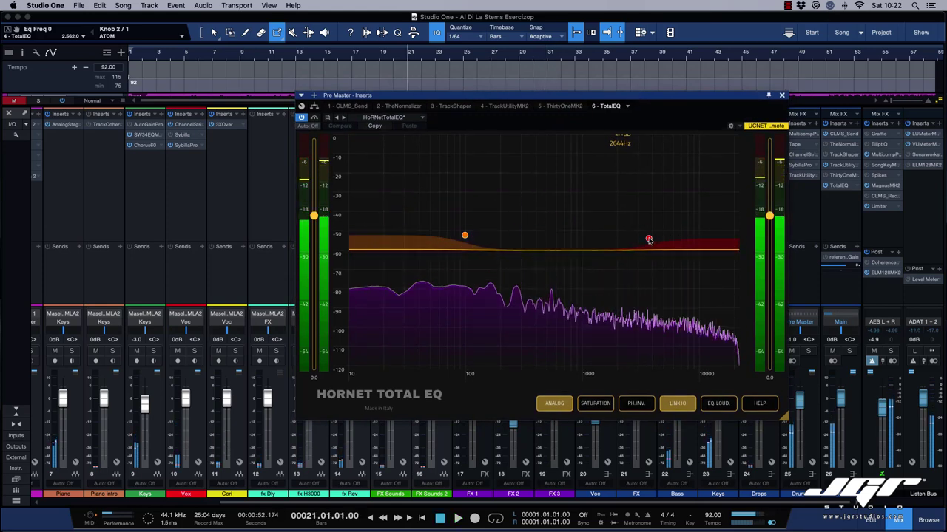
- Display the dynamic high-shelf band's controls on Pre Master, play a short passage, and set its Q to 0.6
{"action": "mouse_move", "coordinate": [649, 240]}
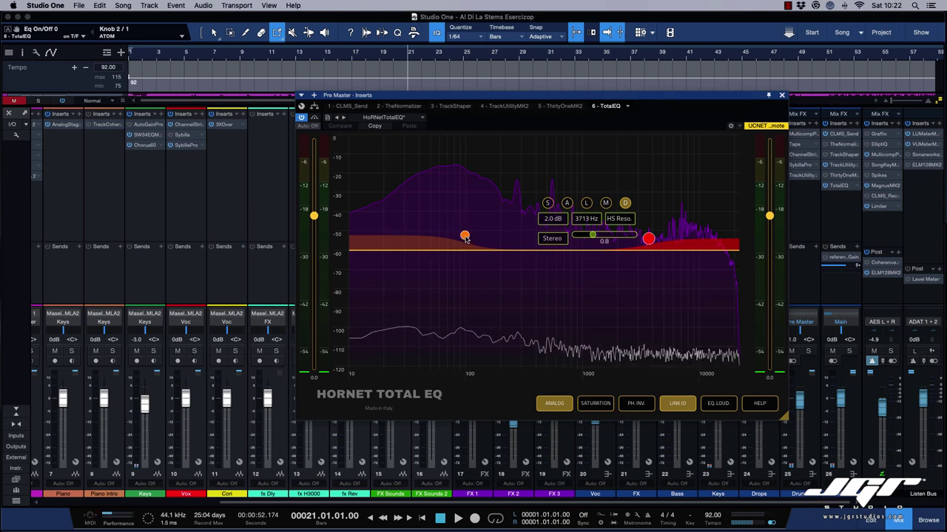
{"action": "key", "text": "space"}
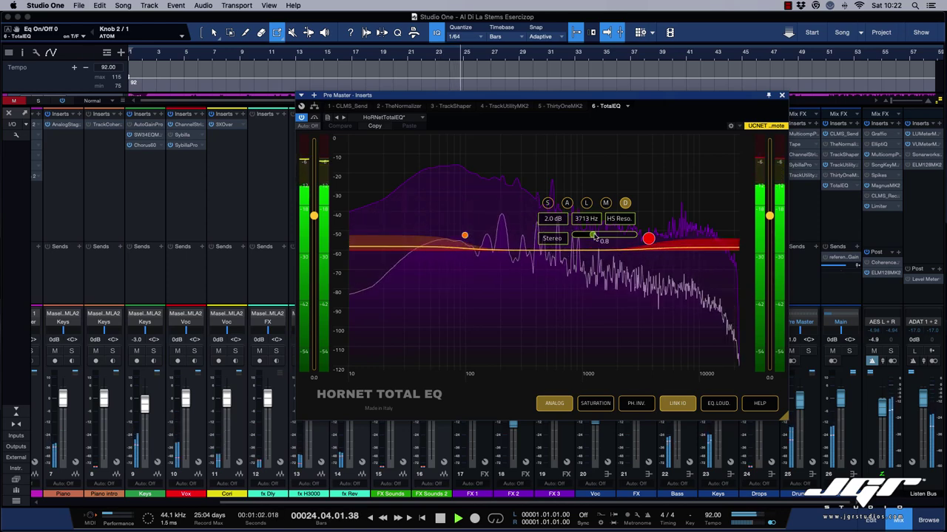
{"action": "key", "text": "space"}
{"action": "mouse_move", "coordinate": [594, 236]}
{"action": "left_mouse_down"}
{"action": "mouse_move", "coordinate": [623, 235]}
{"action": "mouse_move", "coordinate": [588, 234]}
{"action": "left_mouse_up"}
- Resume playback and audition the high-shelf band by bypassing it and listening to it in isolation
{"action": "key", "text": "space"}
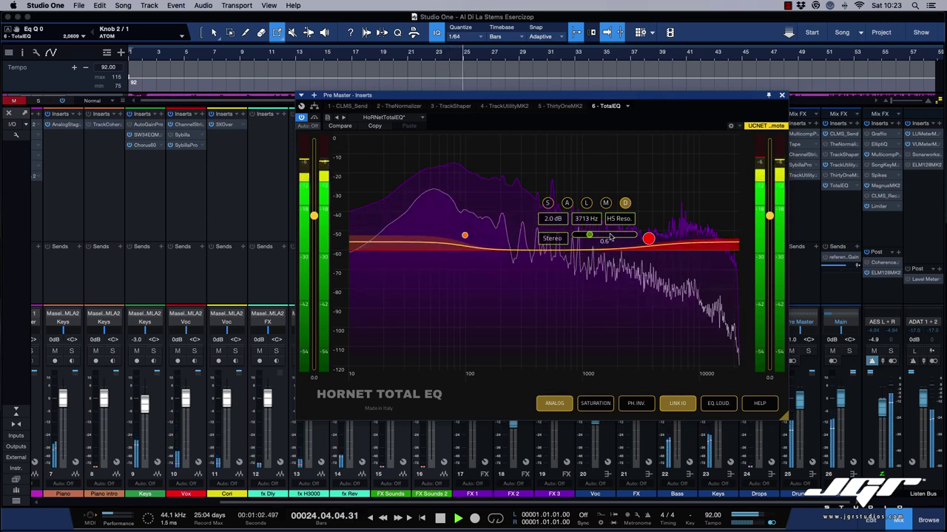
{"action": "left_click", "coordinate": [606, 204]}
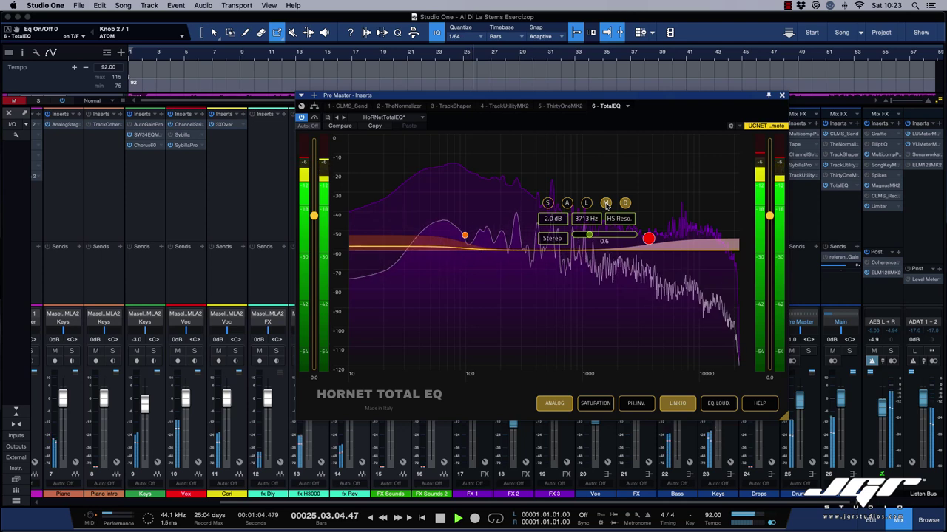
{"action": "left_click", "coordinate": [586, 204]}
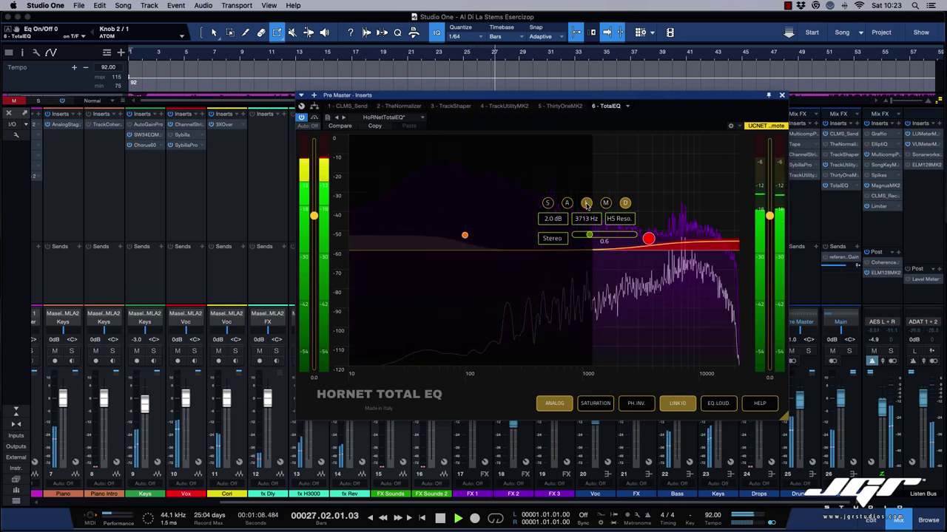
- End the isolated listening of Pre Master's high-shelf band and audition its A option on and off
{"action": "left_click", "coordinate": [569, 205]}
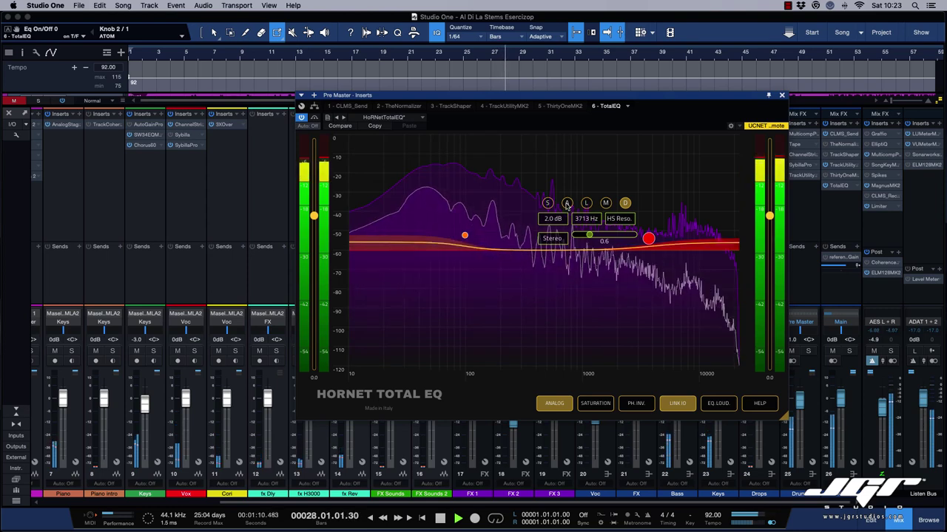
{"action": "left_click", "coordinate": [568, 205]}
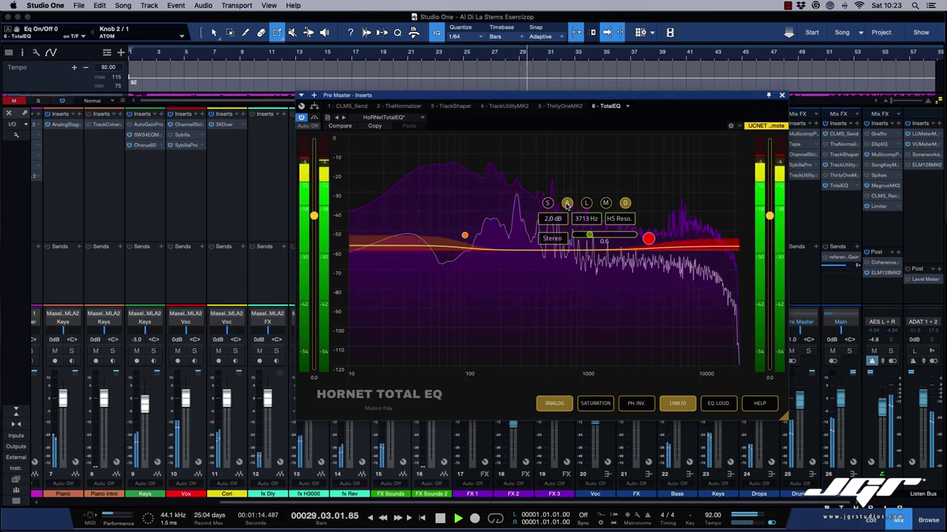
{"action": "left_click", "coordinate": [566, 204]}
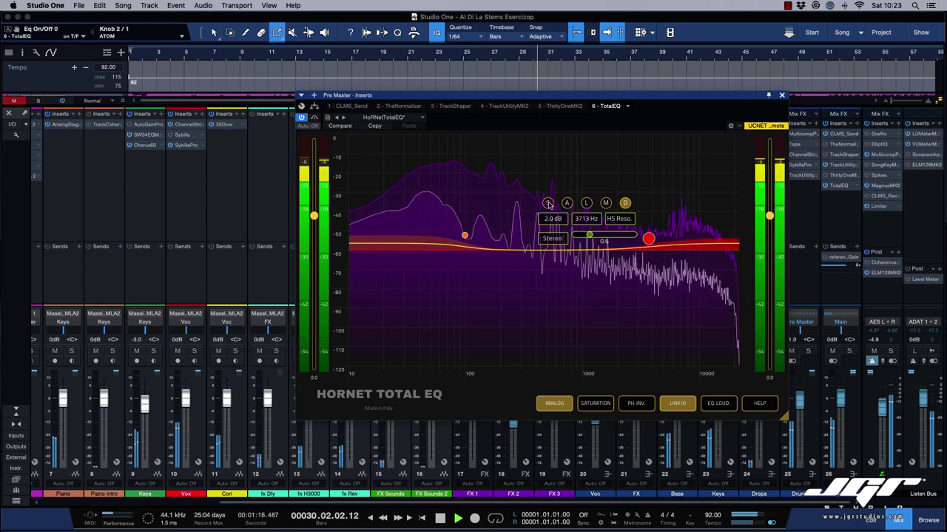
- Enable saturation on the 102 Hz low-shelf band and set its saturation amount to 6.3
{"action": "left_click", "coordinate": [466, 237]}
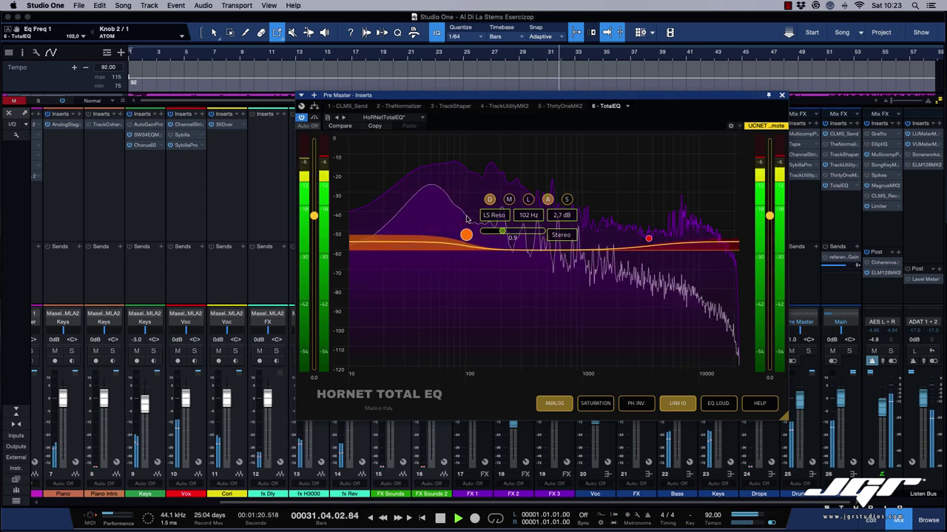
{"action": "left_click", "coordinate": [566, 200]}
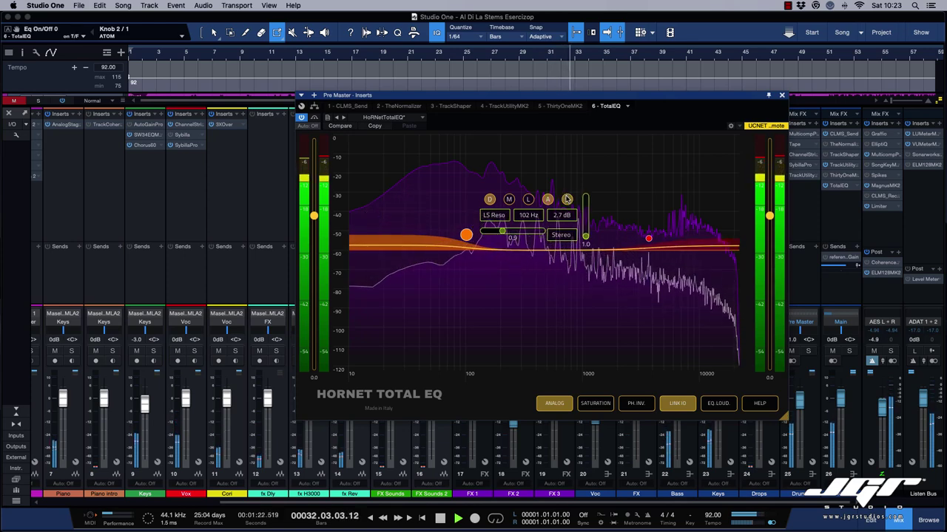
{"action": "left_click_drag", "start_coordinate": [585, 235], "coordinate": [585, 208]}
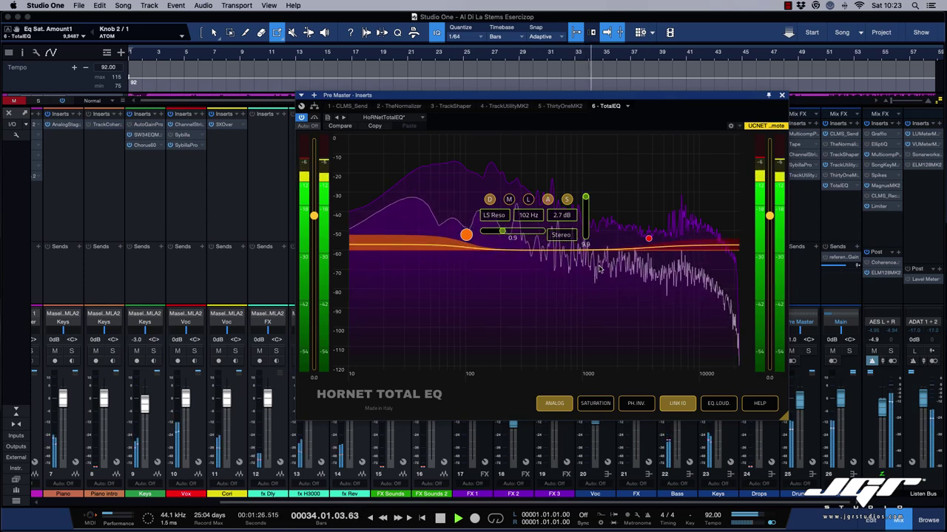
{"action": "left_click_drag", "start_coordinate": [585, 200], "coordinate": [585, 202]}
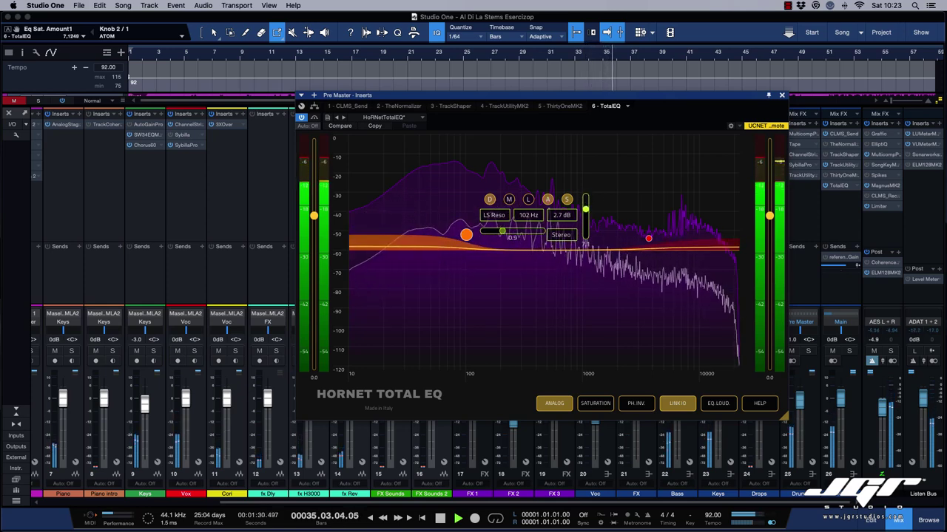
{"action": "left_click_drag", "start_coordinate": [585, 213], "coordinate": [585, 214]}
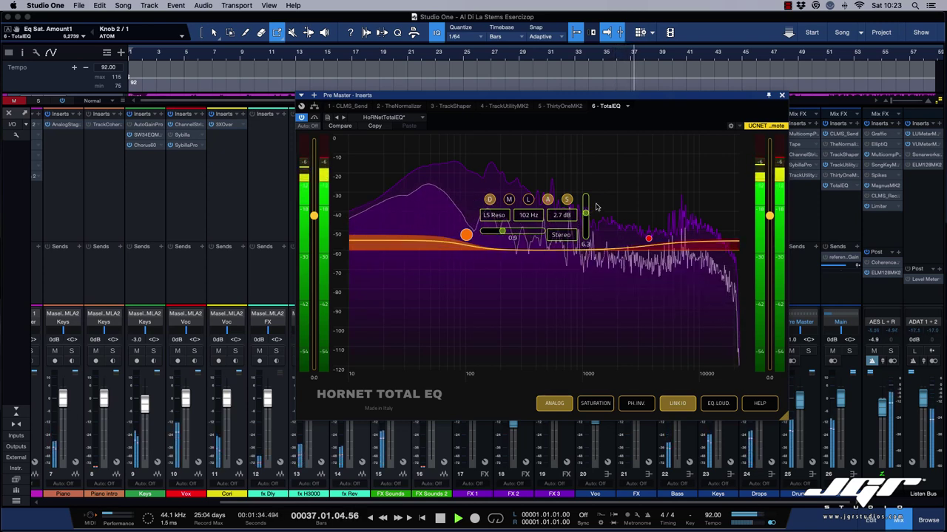
- Restart playback and compare the mix with Pre Master's TotalEQ bypassed and active
{"action": "key", "text": "space"}
{"action": "key", "text": "space"}
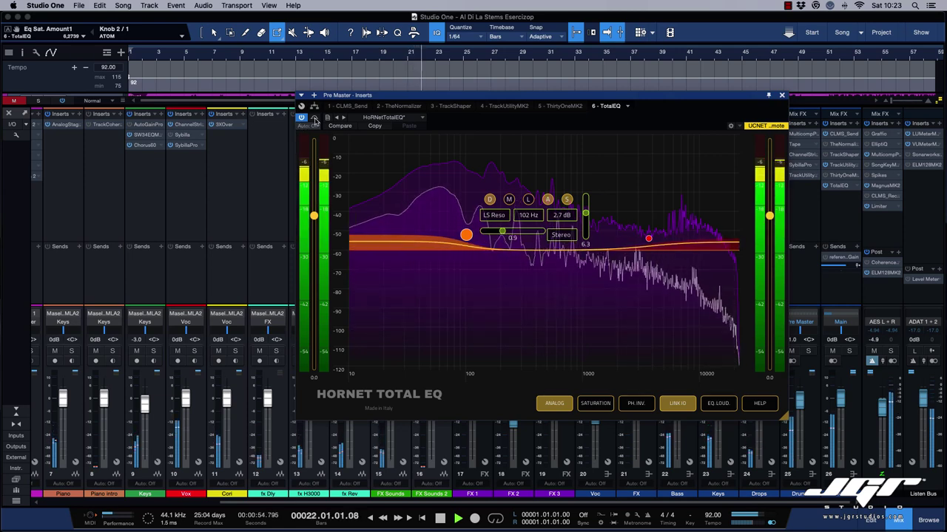
{"action": "left_click", "coordinate": [314, 119]}
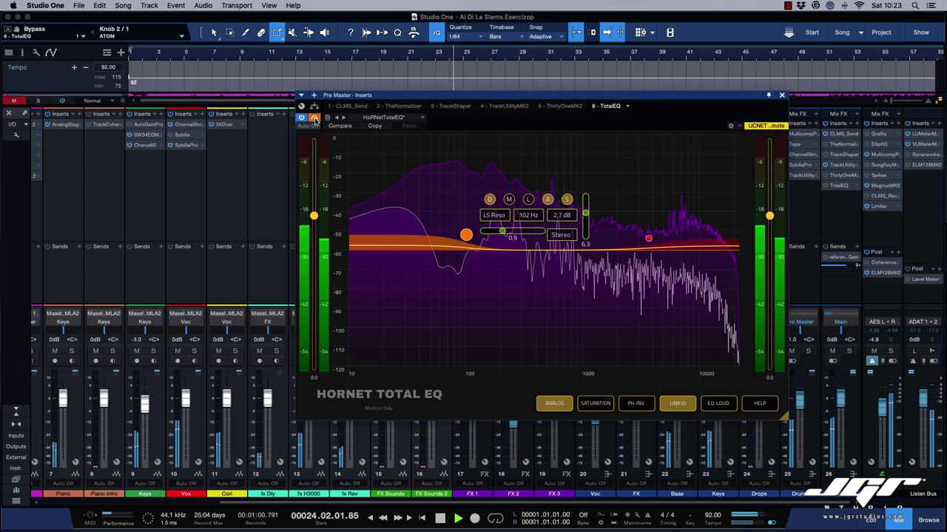
{"action": "left_click", "coordinate": [314, 119]}
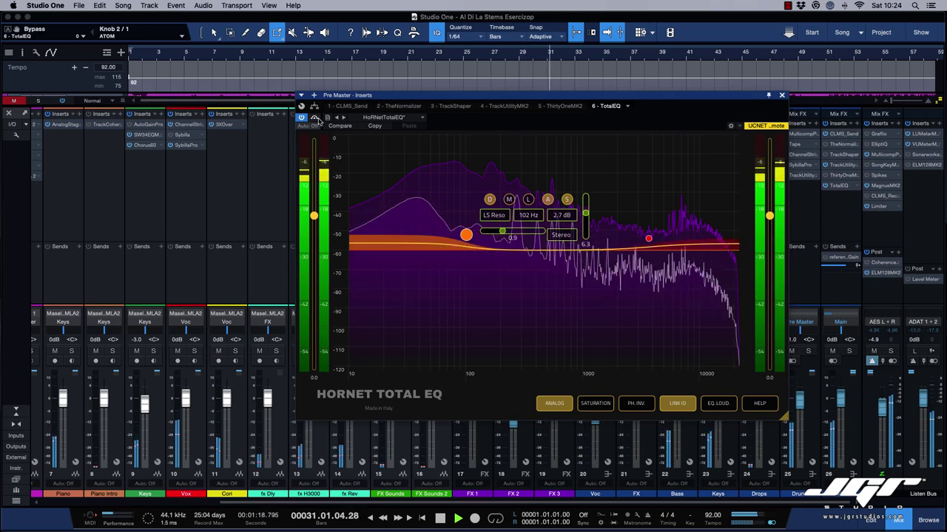
- Move the TotalEQ window below the insert slots, stop playback, and close TotalEQ on Pre Master
{"action": "left_click_drag", "start_coordinate": [611, 98], "coordinate": [599, 129]}
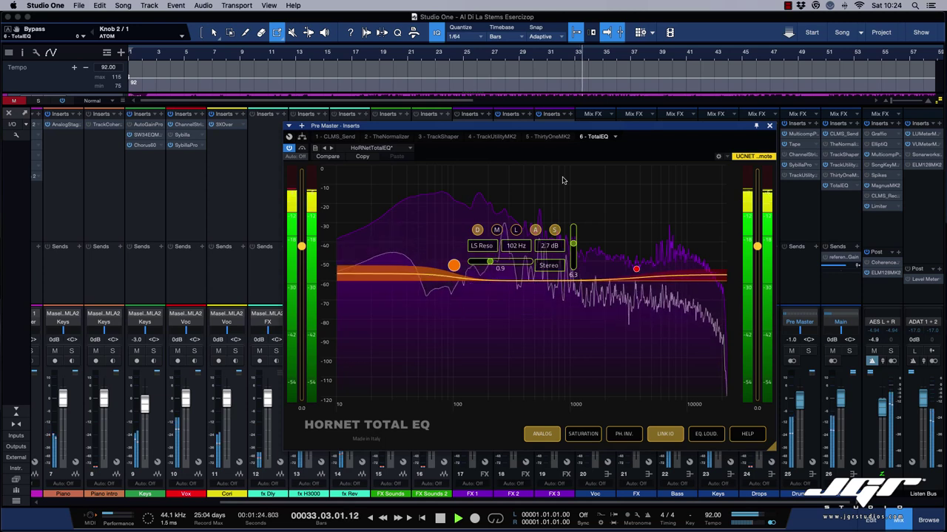
{"action": "key", "text": "space"}
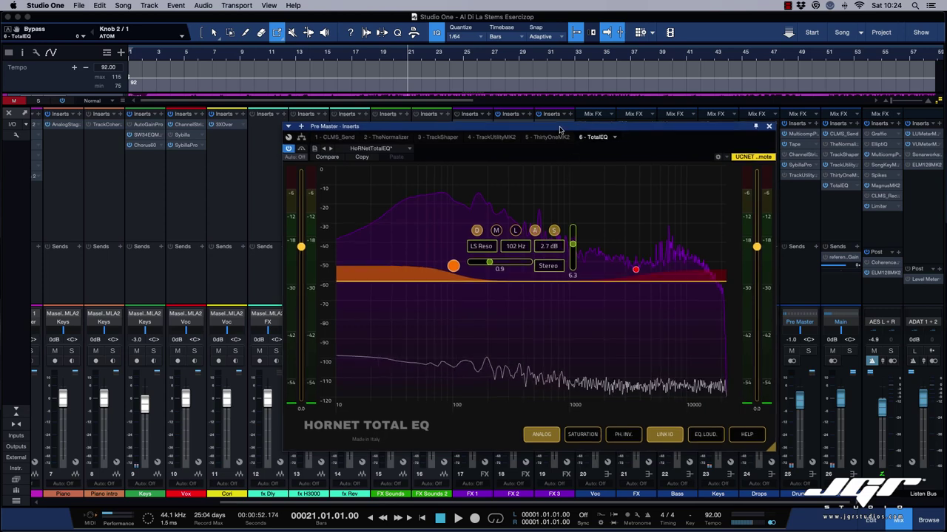
{"action": "left_click_drag", "start_coordinate": [561, 129], "coordinate": [562, 136]}
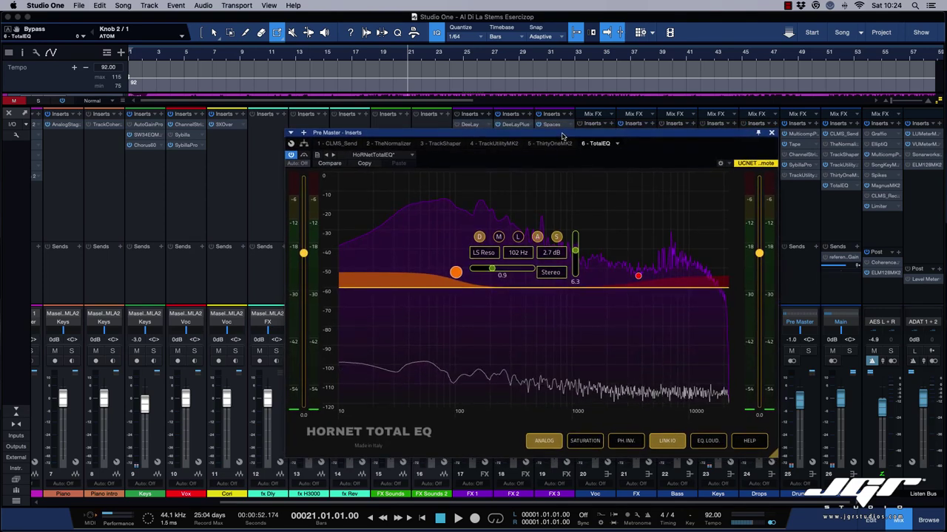
{"action": "left_click", "coordinate": [771, 134]}
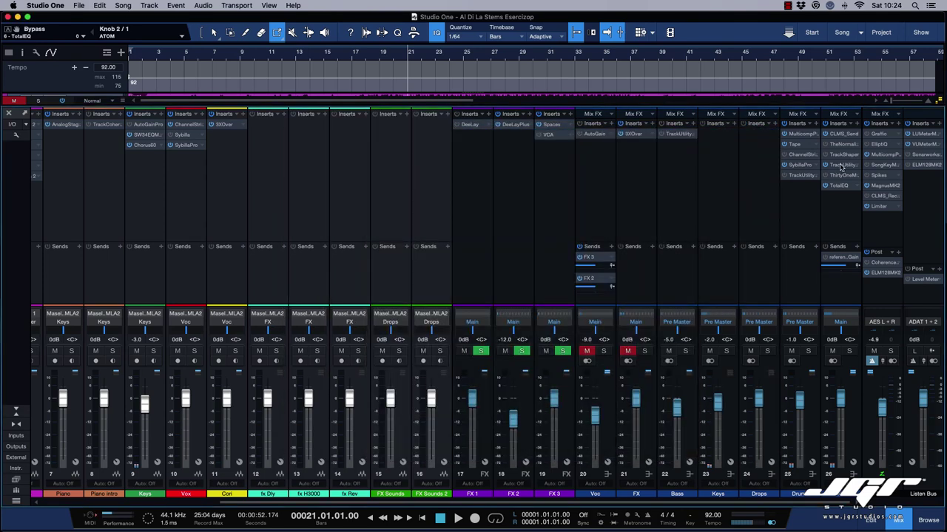
- Open TrackUtilityMK2 on the Pre Master bus and move its window clear of the bus channels
{"action": "left_click", "coordinate": [841, 165]}
{"action": "left_click_drag", "start_coordinate": [404, 59], "coordinate": [481, 119]}
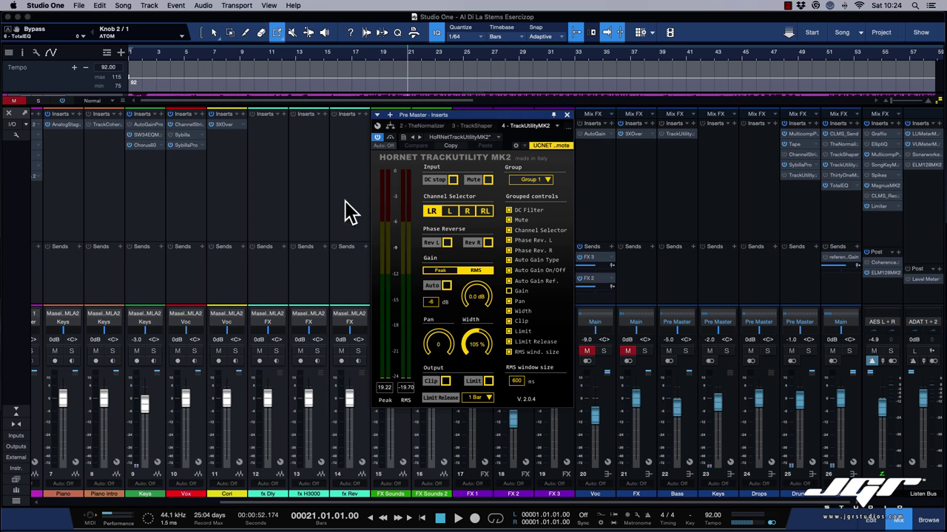
{"action": "left_click_drag", "start_coordinate": [437, 121], "coordinate": [436, 121]}
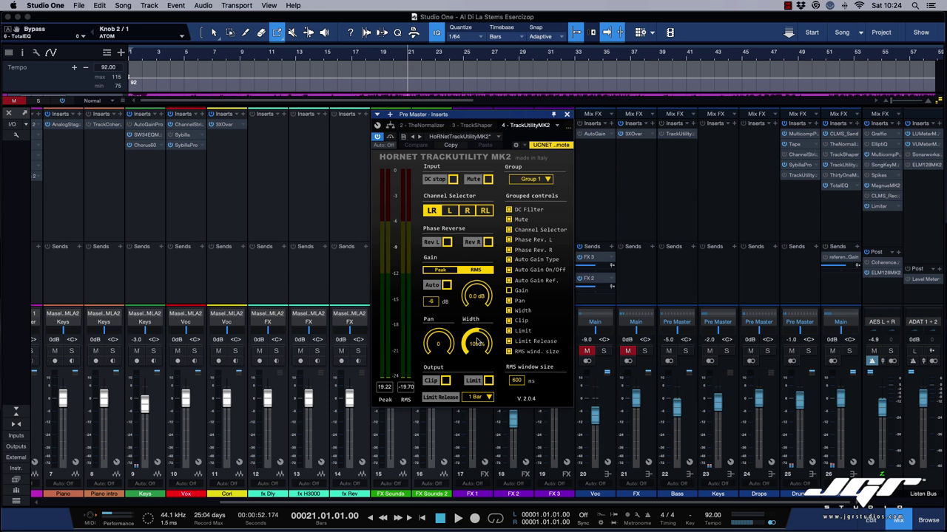
- Display Pre Master's insert routing, examine Splitter 1's frequency split settings, and return to TrackUtilityMK2
{"action": "left_click", "coordinate": [390, 126]}
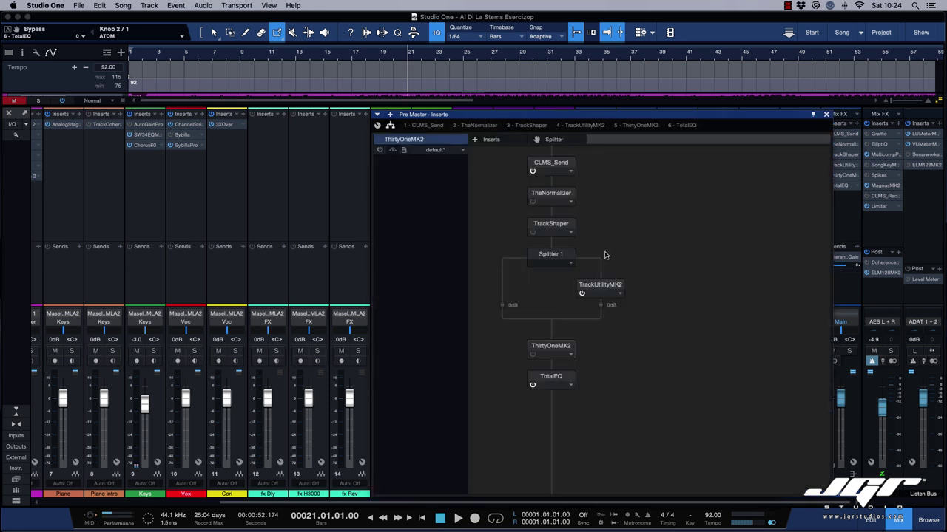
{"action": "left_click", "coordinate": [550, 255]}
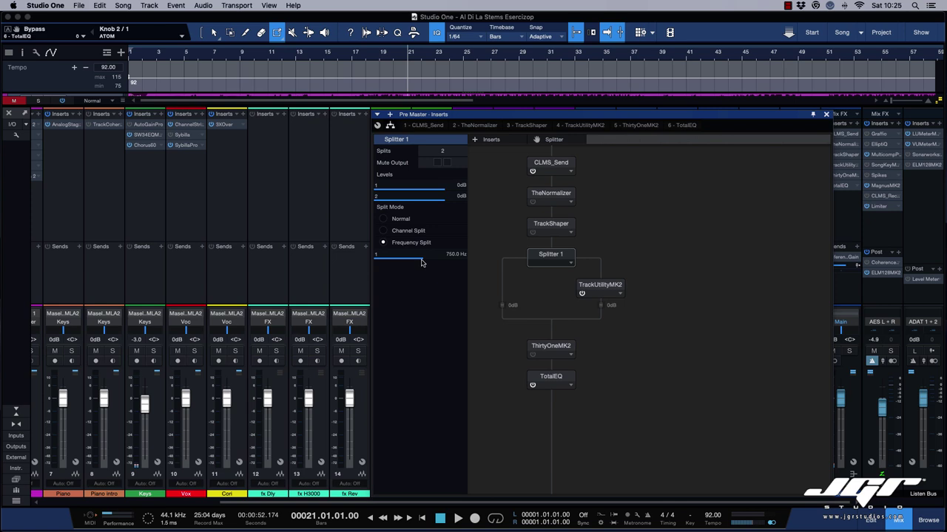
{"action": "mouse_move", "coordinate": [422, 261]}
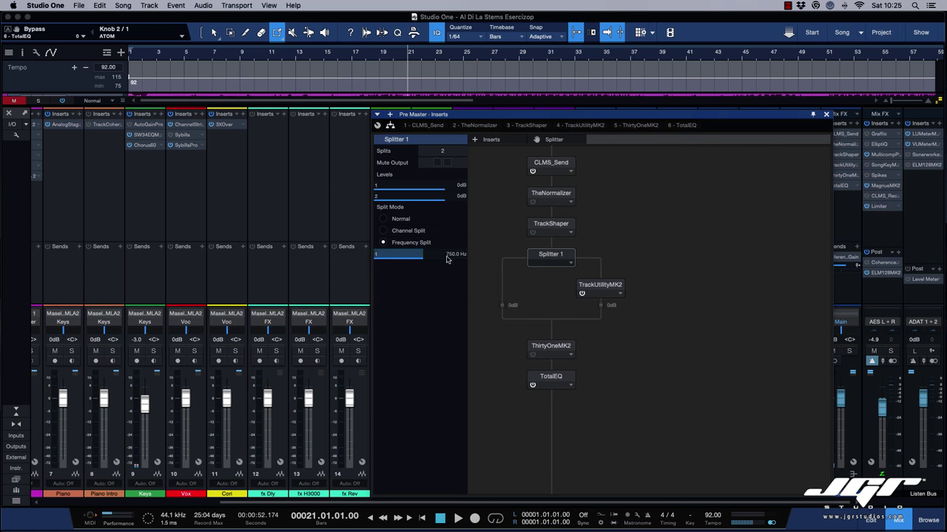
{"action": "double_click", "coordinate": [598, 285]}
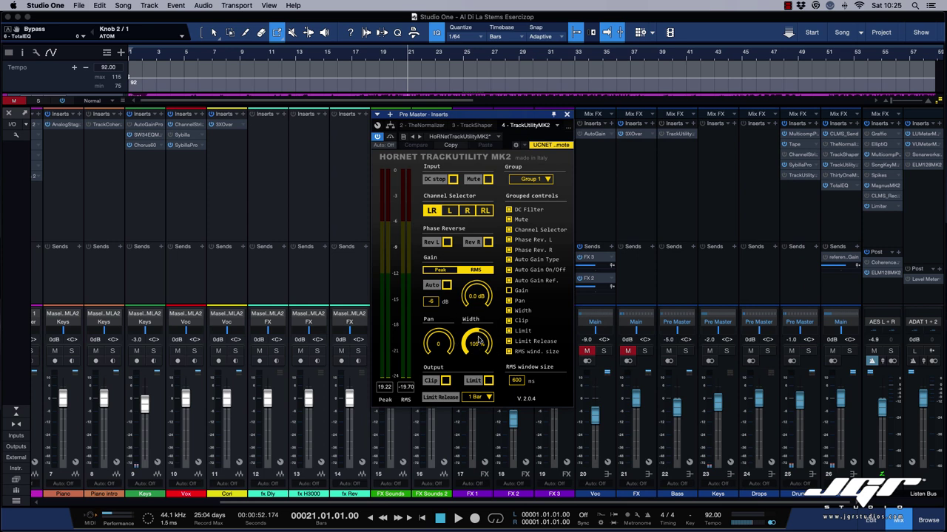
- Try TrackUtilityMK2's clip and phase-reverse switches and the RL and L channel modes, restoring LR
{"action": "left_click", "coordinate": [446, 381]}
{"action": "left_click", "coordinate": [485, 211]}
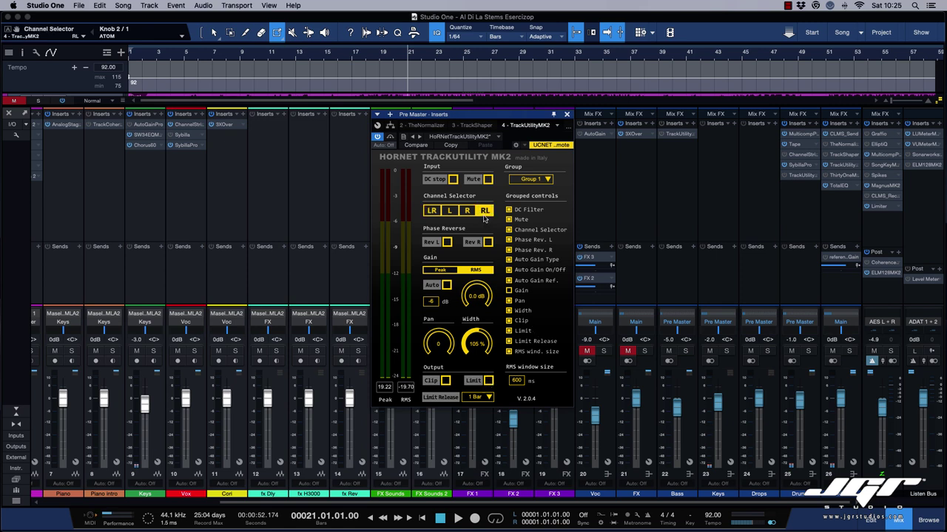
{"action": "left_click", "coordinate": [431, 211]}
{"action": "left_click", "coordinate": [448, 212]}
{"action": "left_click", "coordinate": [432, 211]}
{"action": "left_click", "coordinate": [446, 243]}
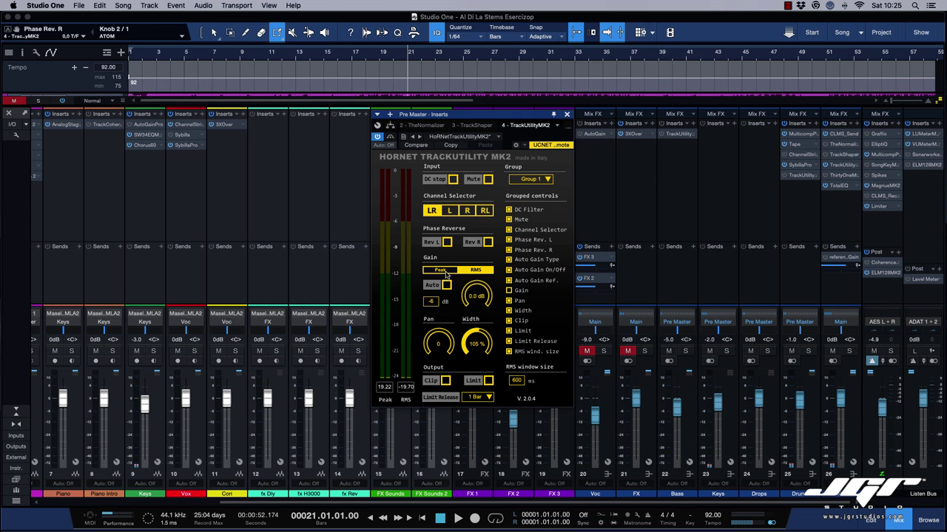
- Switch TrackUtilityMK2's gain mode to Peak, and turn auto gain on and off again
{"action": "left_click", "coordinate": [440, 271]}
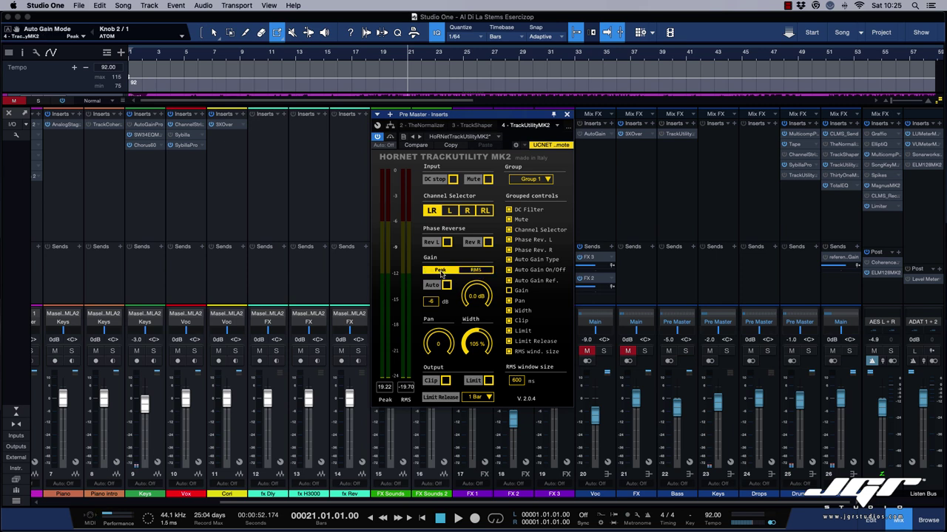
{"action": "left_click", "coordinate": [447, 286]}
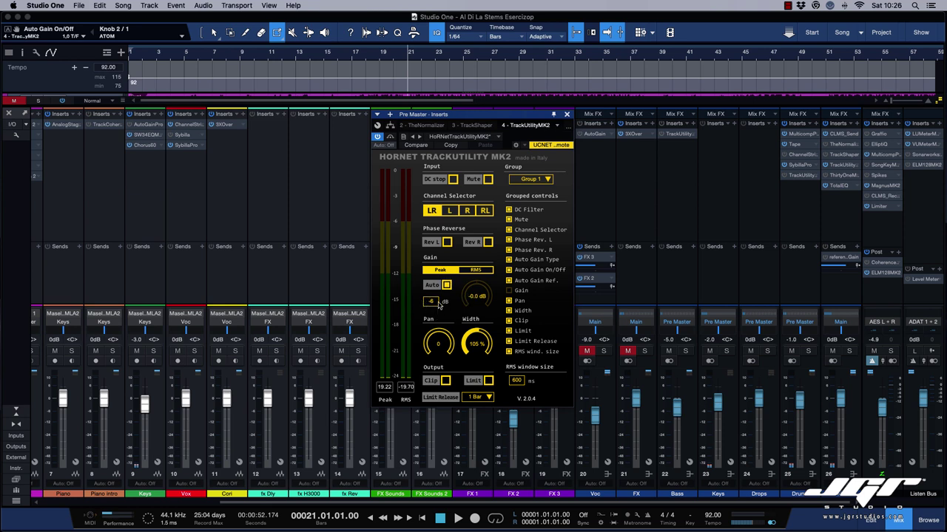
{"action": "left_click", "coordinate": [447, 286]}
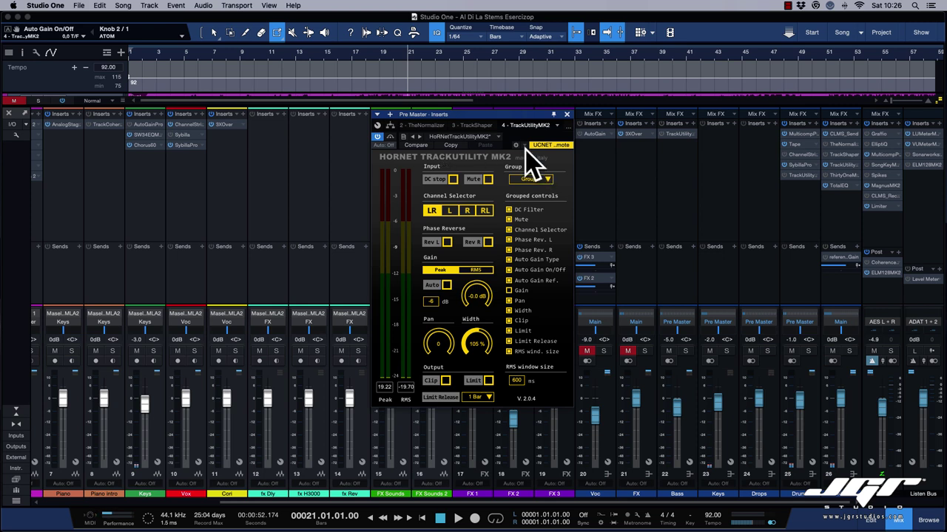
- Bring the first mixer channels into view, show TrackUtilityMK2's group choices keeping Group 1, and close the plug-in
{"action": "scroll", "coordinate": [304, 174], "scroll_direction": "left", "scroll_amount": 5}
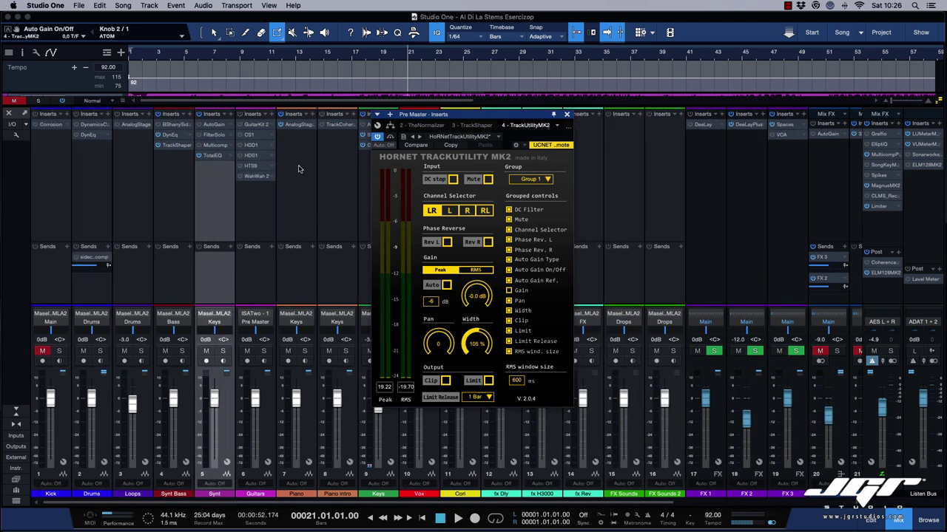
{"action": "left_click", "coordinate": [548, 181]}
{"action": "left_click", "coordinate": [563, 181]}
{"action": "left_click_drag", "start_coordinate": [500, 116], "coordinate": [609, 128]}
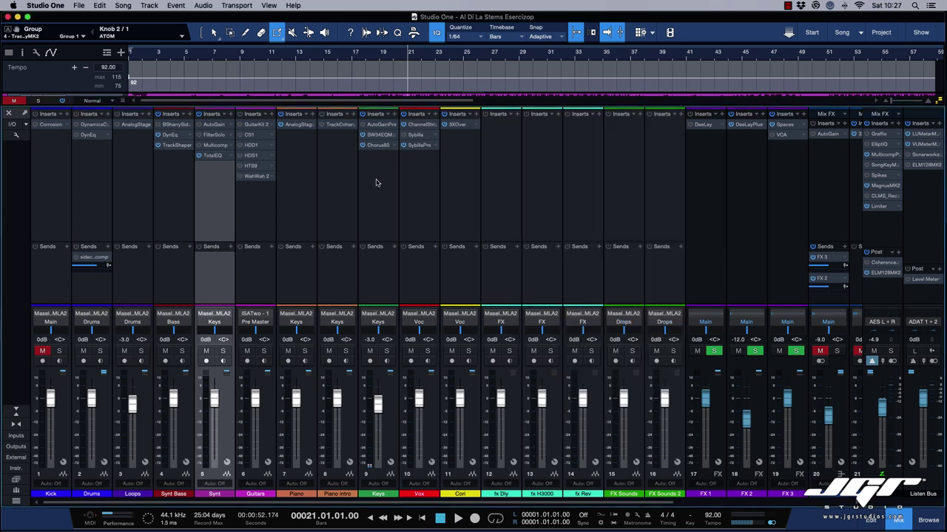
- Open SW34EQMK2 on the Keys channel, move its window clear of the channel, solo Keys, and start playback
{"action": "left_click", "coordinate": [380, 179]}
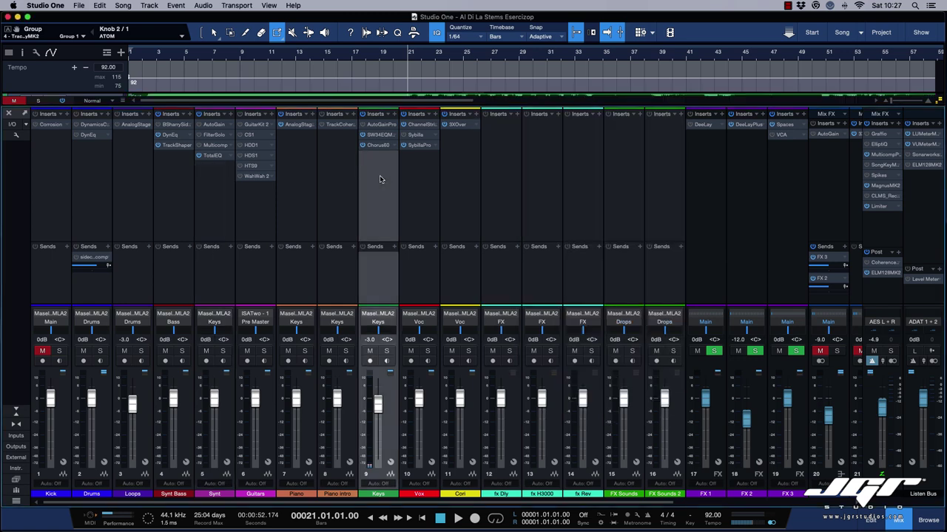
{"action": "left_click", "coordinate": [376, 138]}
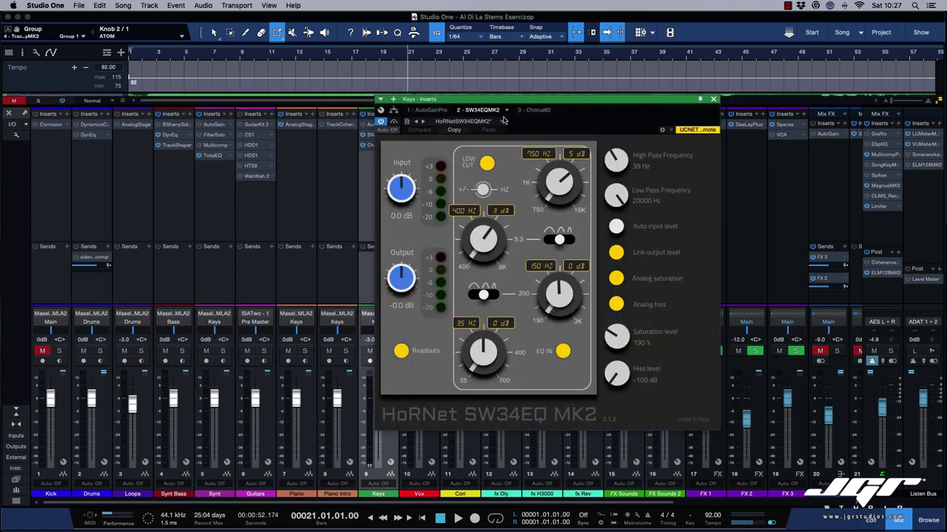
{"action": "left_click_drag", "start_coordinate": [497, 101], "coordinate": [545, 120]}
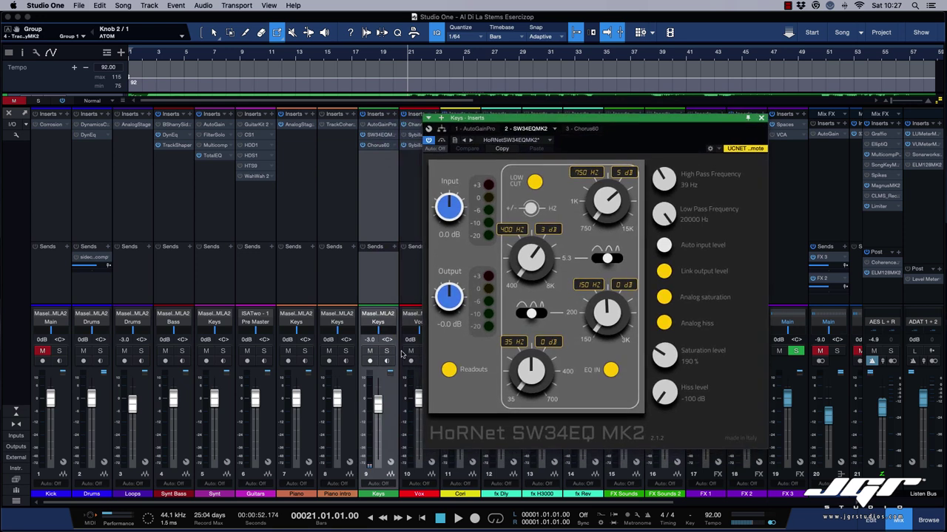
{"action": "left_click", "coordinate": [387, 352]}
{"action": "key", "text": "space"}
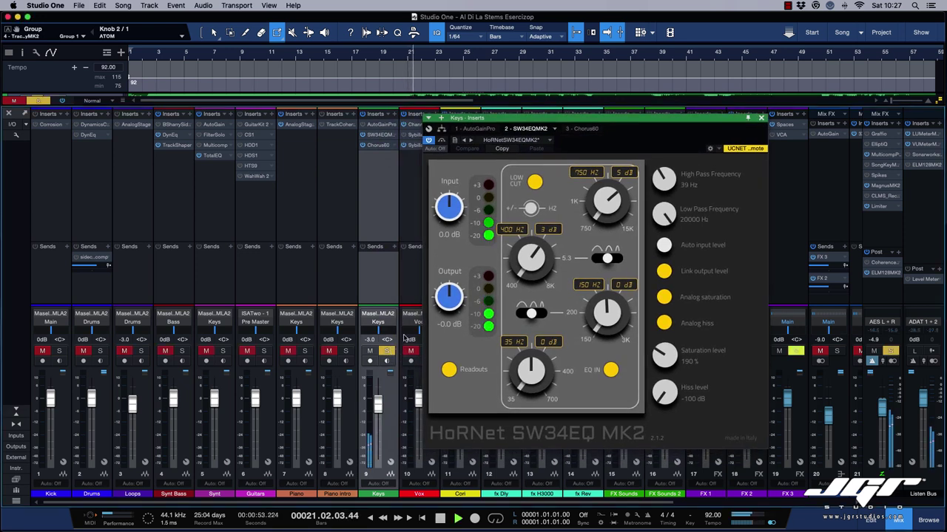
- Compare the Keys sound with SW34EQMK2 bypassed and active, and set the plug-in's output gain to -3 dB
{"action": "left_click", "coordinate": [442, 141]}
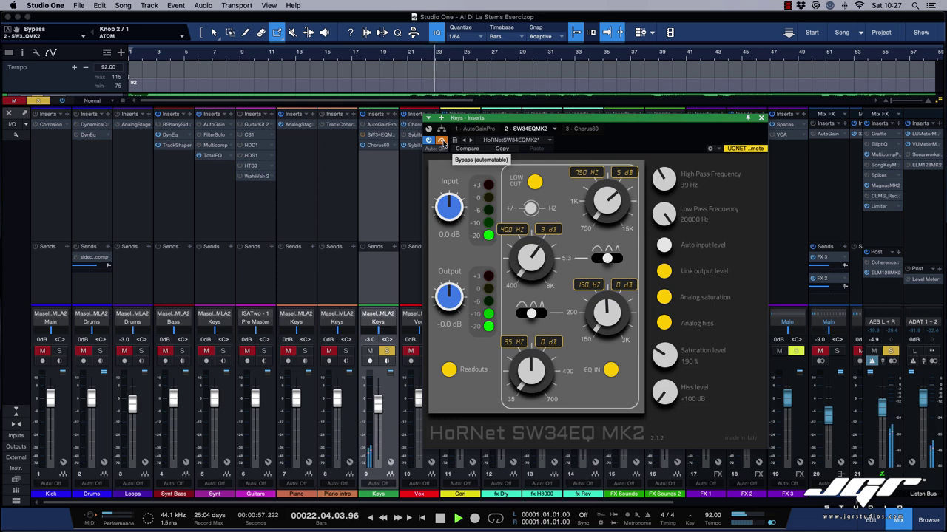
{"action": "left_click", "coordinate": [441, 141]}
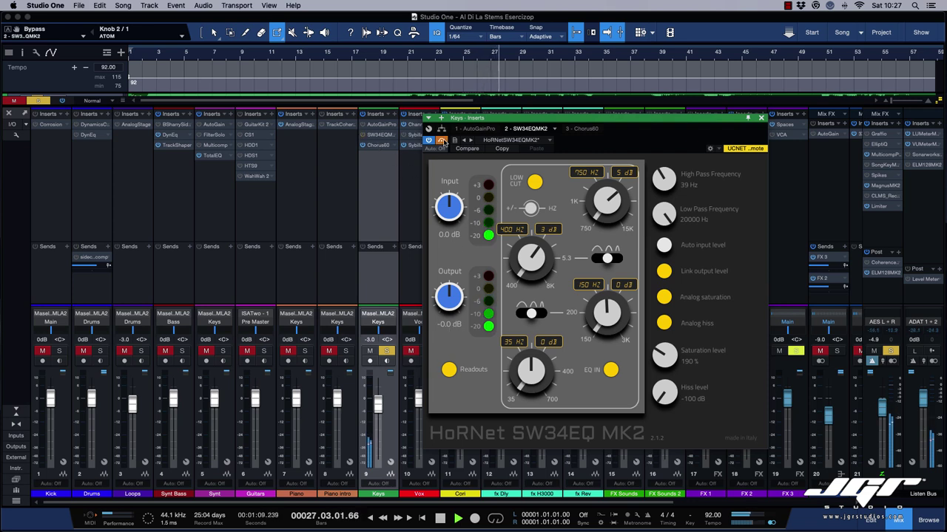
{"action": "double_click", "coordinate": [450, 324]}
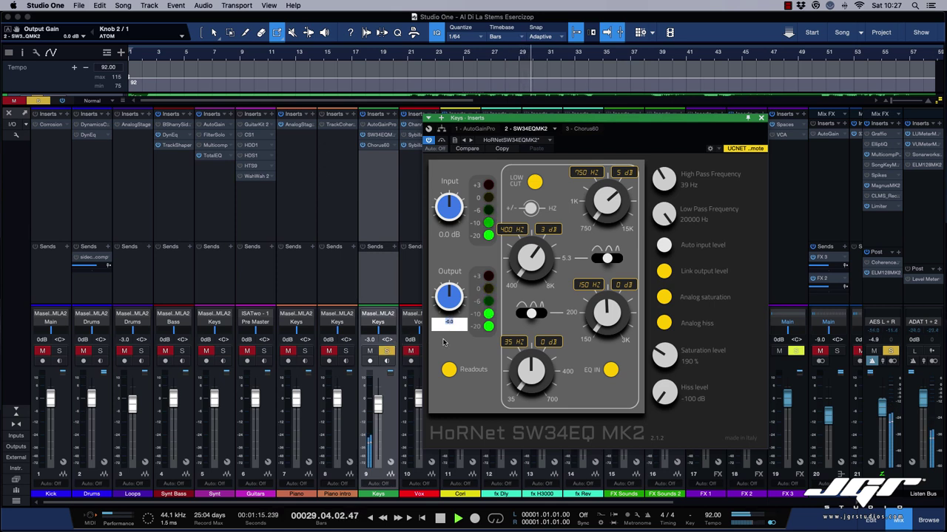
{"action": "type", "text": "-3"}
{"action": "key", "text": "Return"}
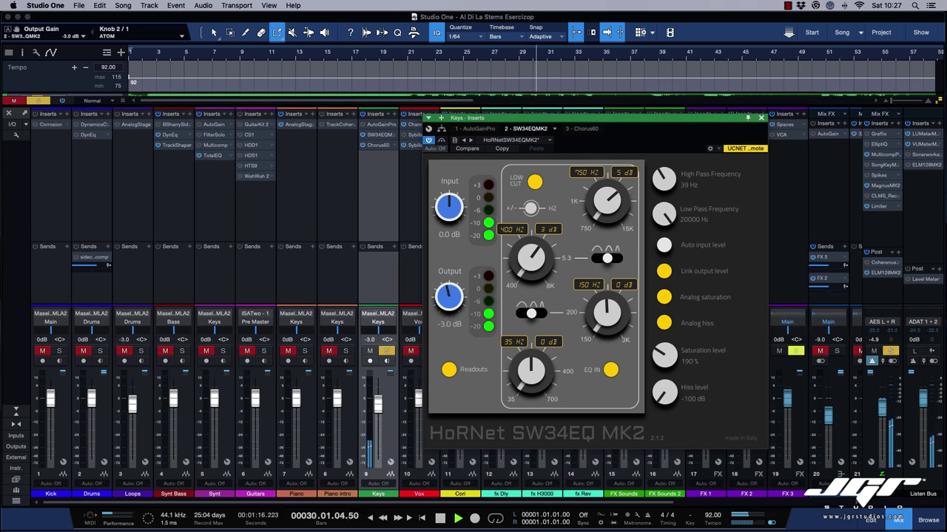
- Take Keys out of solo and save the song, closing SW34EQMK2
{"action": "left_click", "coordinate": [387, 352]}
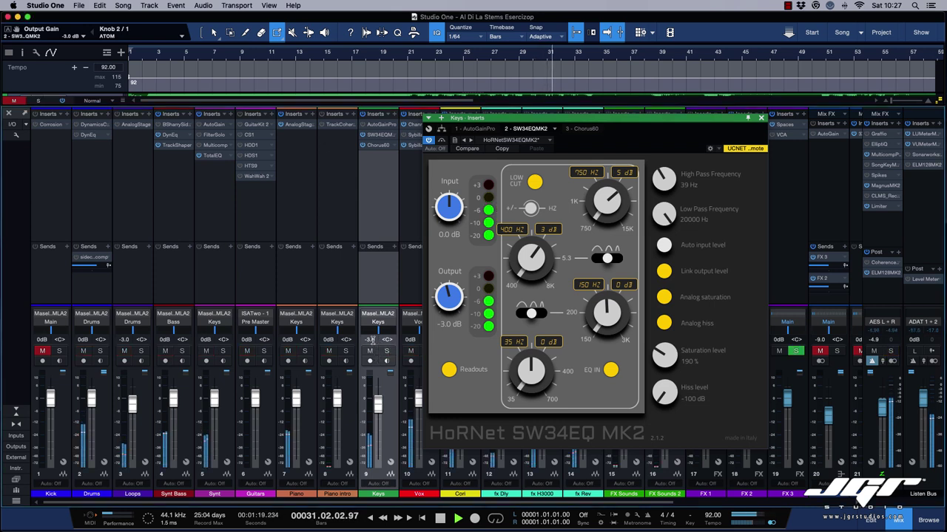
{"action": "left_click", "coordinate": [378, 322]}
{"action": "left_click", "coordinate": [425, 324]}
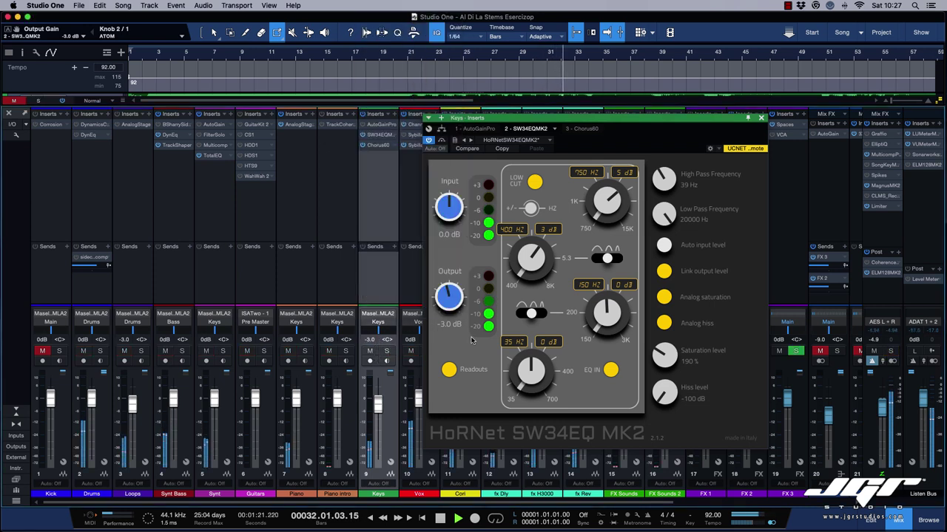
{"action": "key", "text": "super+s"}
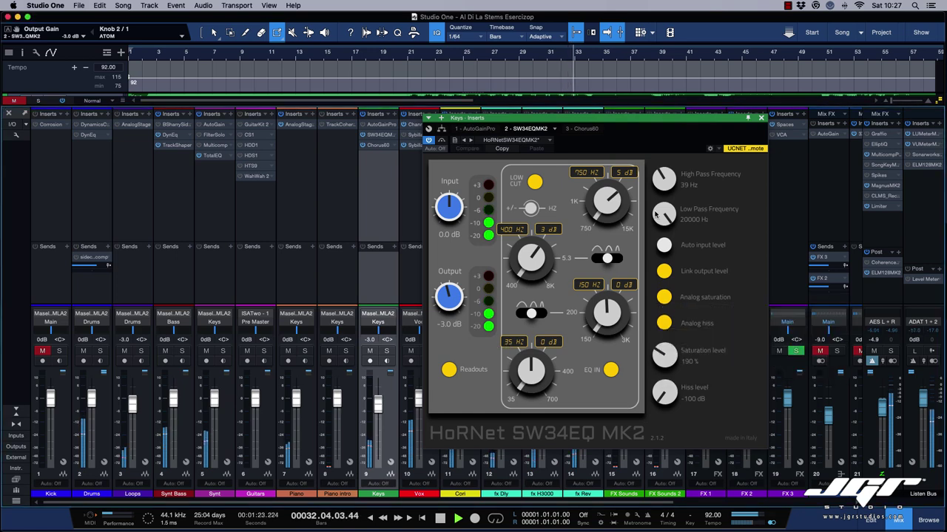
{"action": "left_click", "coordinate": [761, 117]}
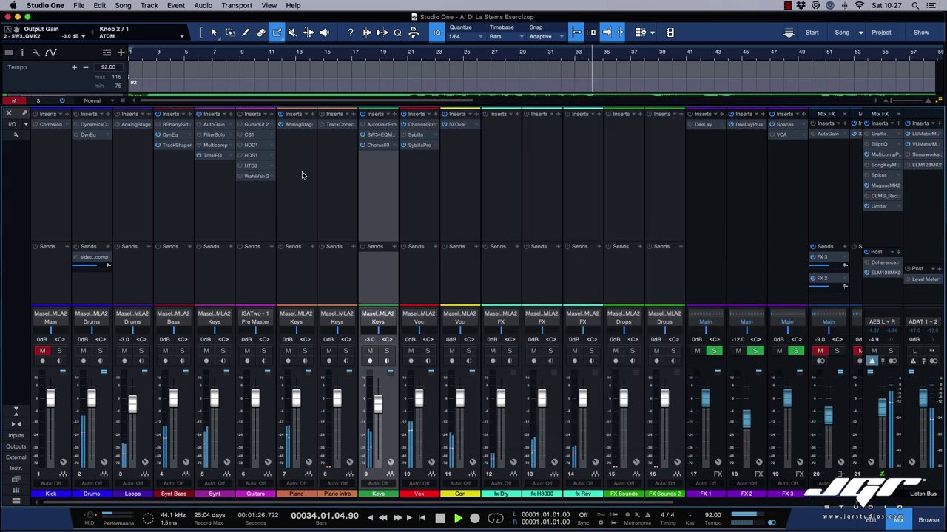
- Open Chorus60 on the Keys channel, move its window clear of the channel, and solo Keys
{"action": "left_click", "coordinate": [378, 145]}
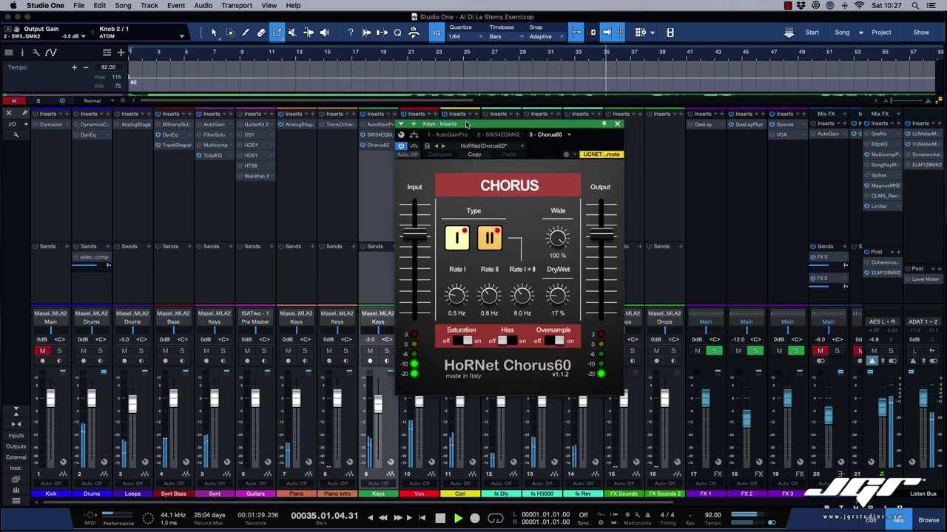
{"action": "left_click_drag", "start_coordinate": [465, 124], "coordinate": [510, 132]}
{"action": "left_click", "coordinate": [385, 352]}
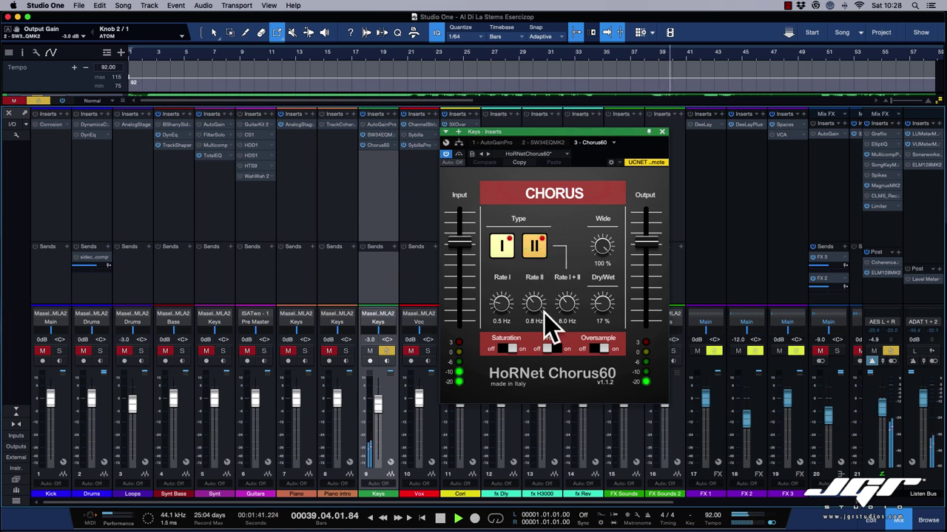
{"action": "left_click", "coordinate": [503, 248]}
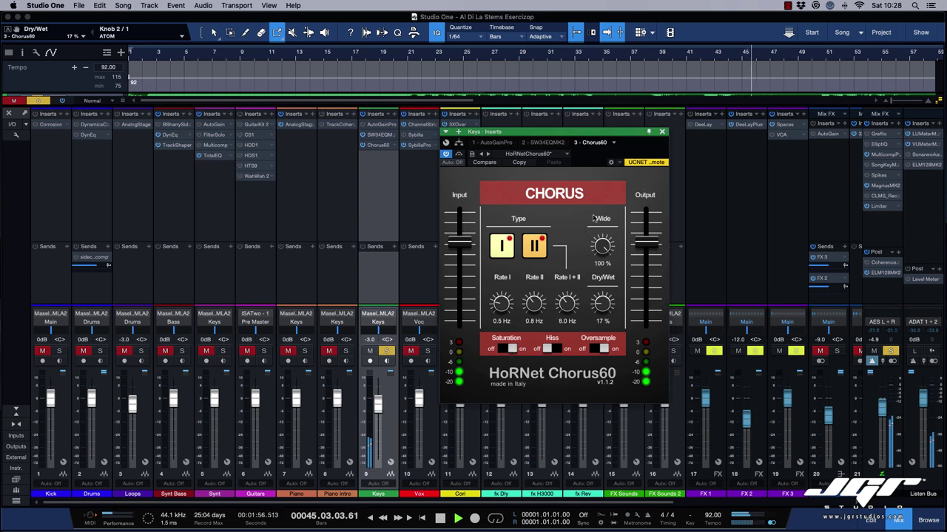
- Compare Keys with Chorus60 bypassed and active, leaving it active, and clear the solo and close the plug-in
{"action": "left_click", "coordinate": [459, 155]}
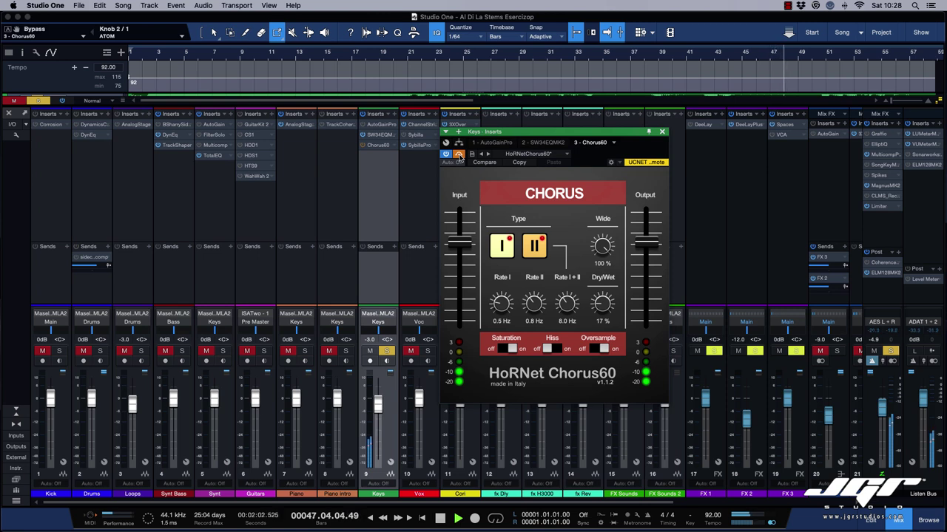
{"action": "left_click", "coordinate": [459, 155]}
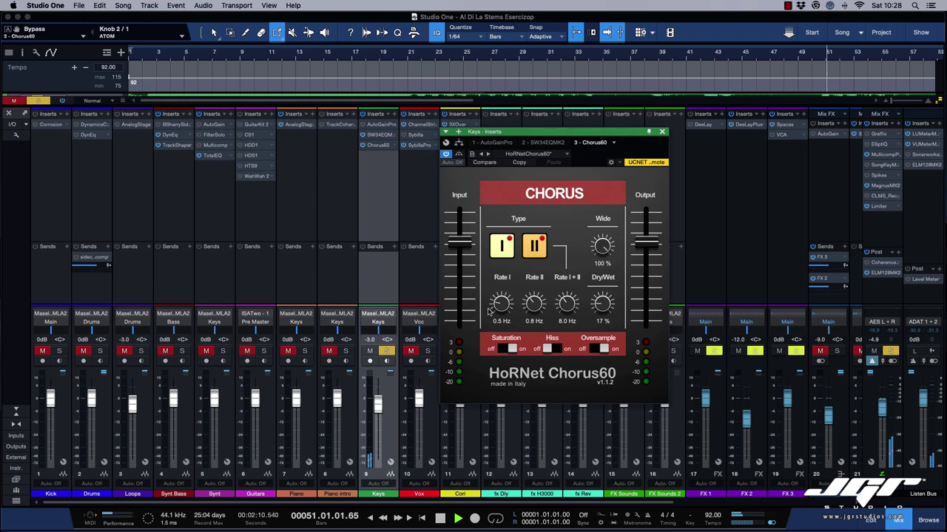
{"action": "left_click", "coordinate": [459, 155]}
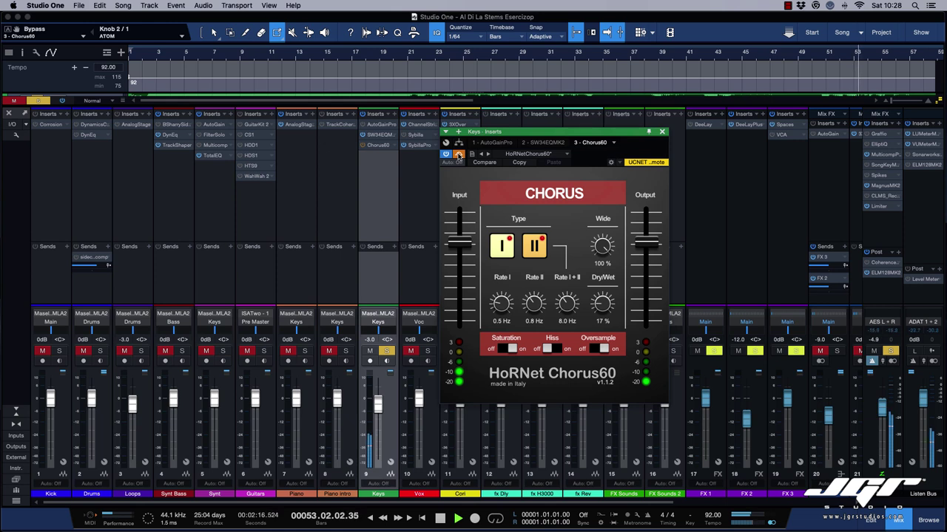
{"action": "left_click", "coordinate": [459, 156]}
{"action": "left_click", "coordinate": [890, 352]}
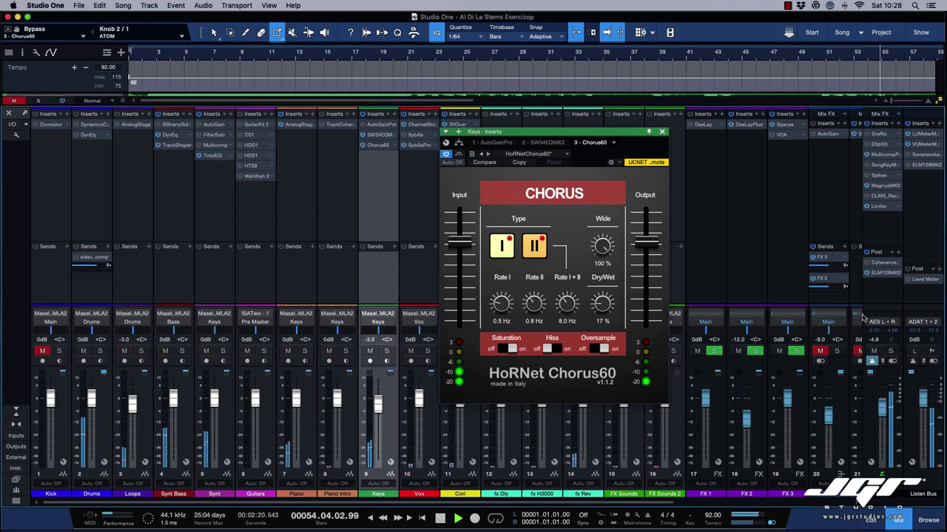
{"action": "left_click", "coordinate": [662, 132]}
- Open ChannelStrip MK3 on the Vox channel, move its window higher, and stop playback
{"action": "left_click", "coordinate": [429, 201]}
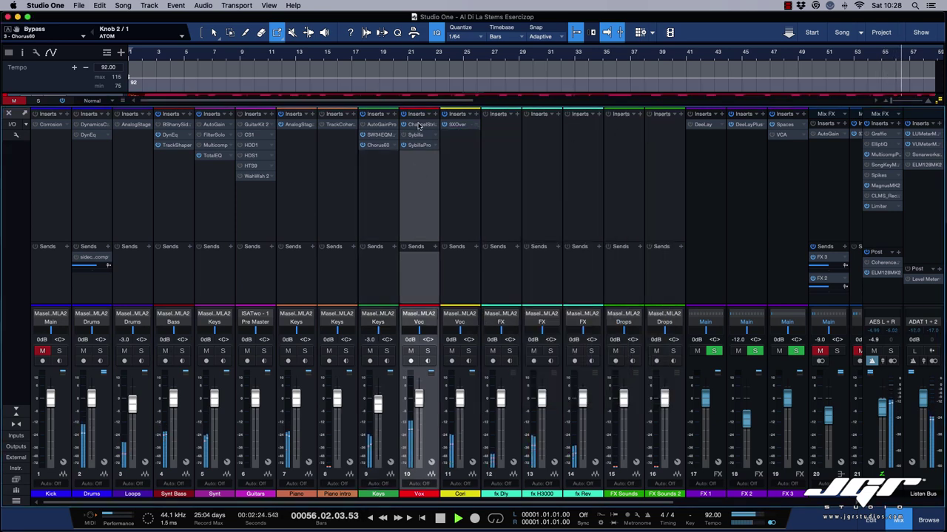
{"action": "left_click", "coordinate": [419, 131]}
{"action": "left_click_drag", "start_coordinate": [496, 122], "coordinate": [591, 102]}
{"action": "key", "text": "space"}
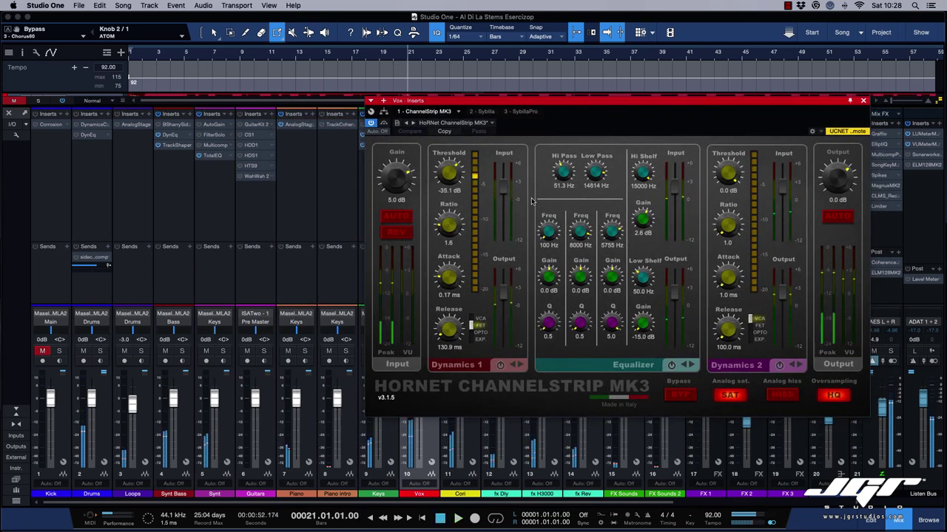
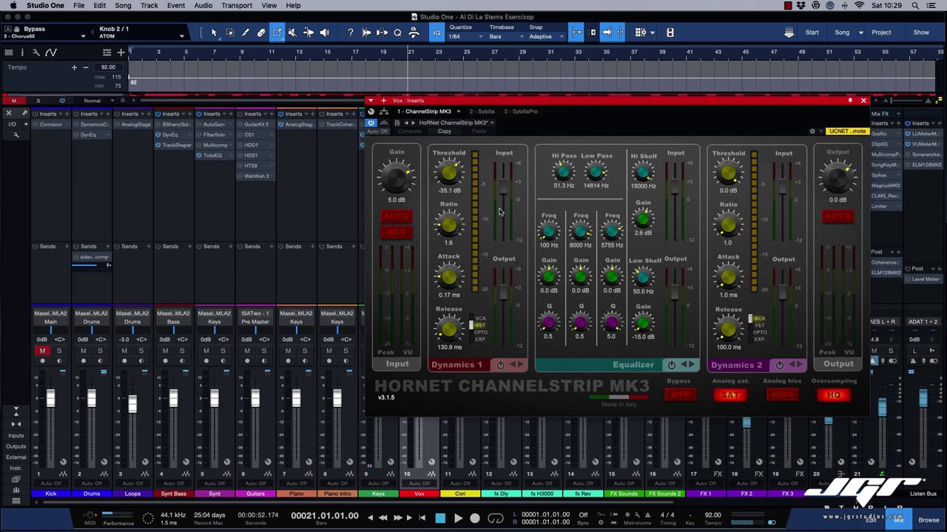
- Try ChannelStrip MK3's analog hiss and oversampling switches, leaving hiss off and oversampling on, and close the plug-in
{"action": "left_click_drag", "start_coordinate": [572, 106], "coordinate": [562, 145]}
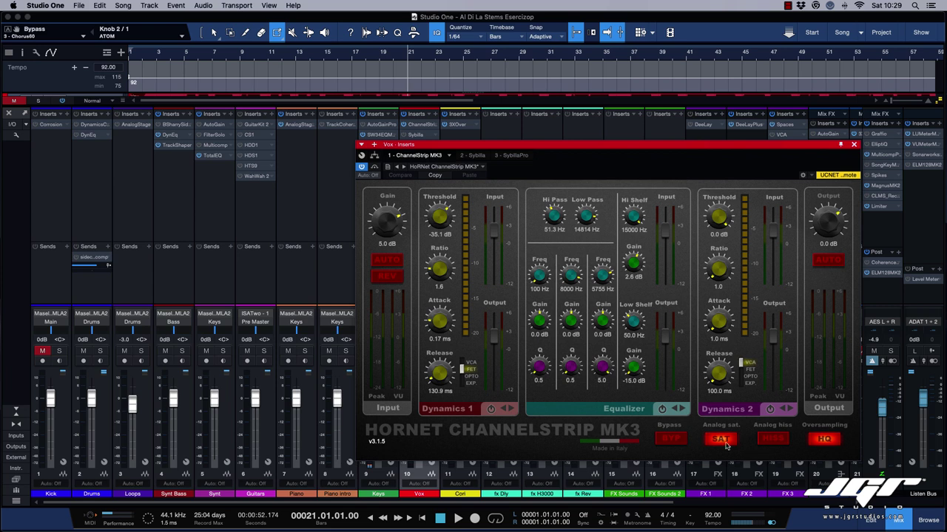
{"action": "left_click", "coordinate": [772, 440]}
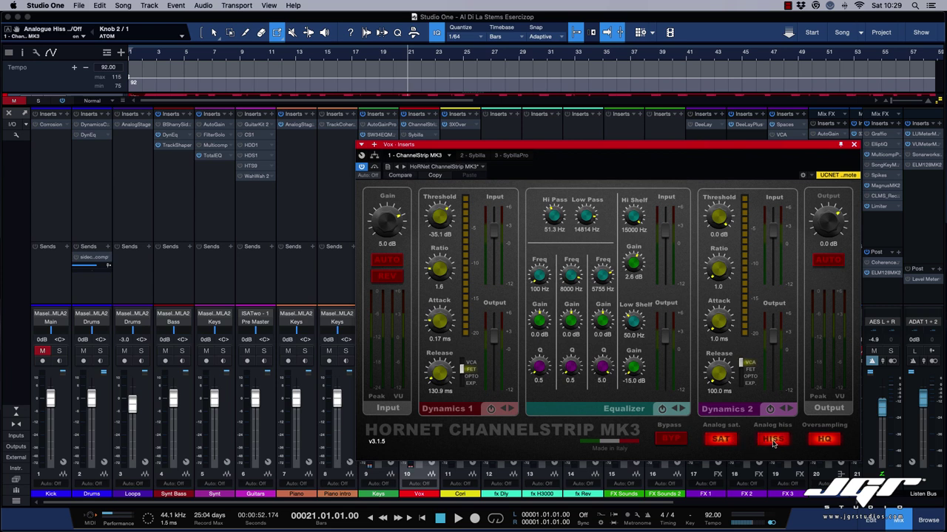
{"action": "left_click", "coordinate": [773, 443]}
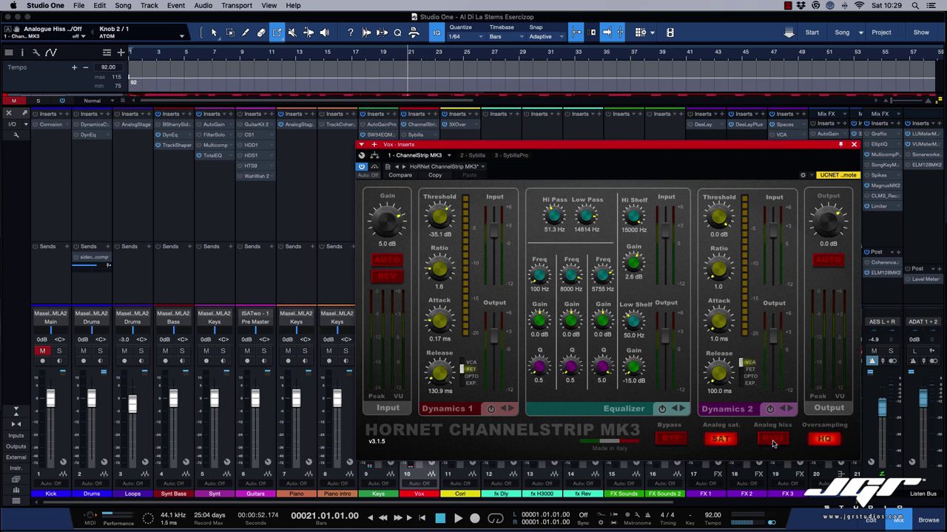
{"action": "left_click", "coordinate": [826, 440]}
{"action": "left_click_drag", "start_coordinate": [548, 146], "coordinate": [515, 142]}
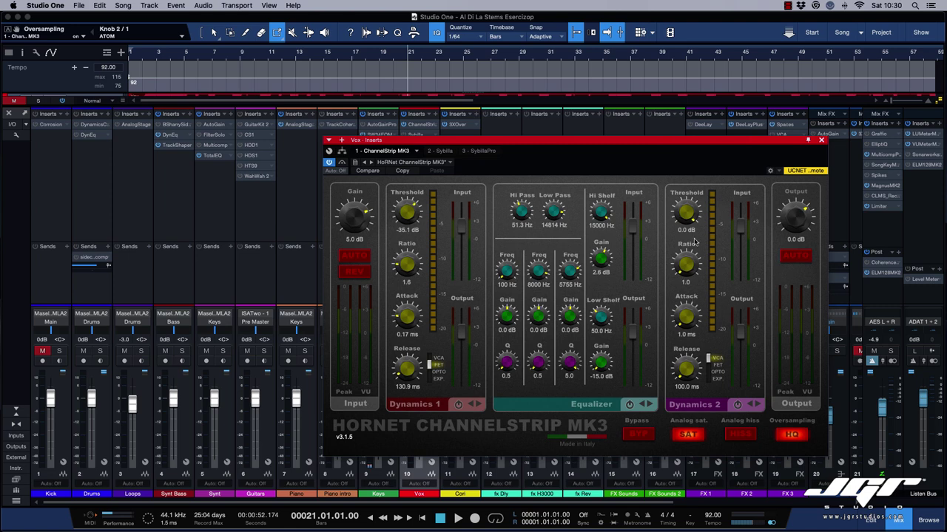
{"action": "left_click_drag", "start_coordinate": [684, 144], "coordinate": [703, 148]}
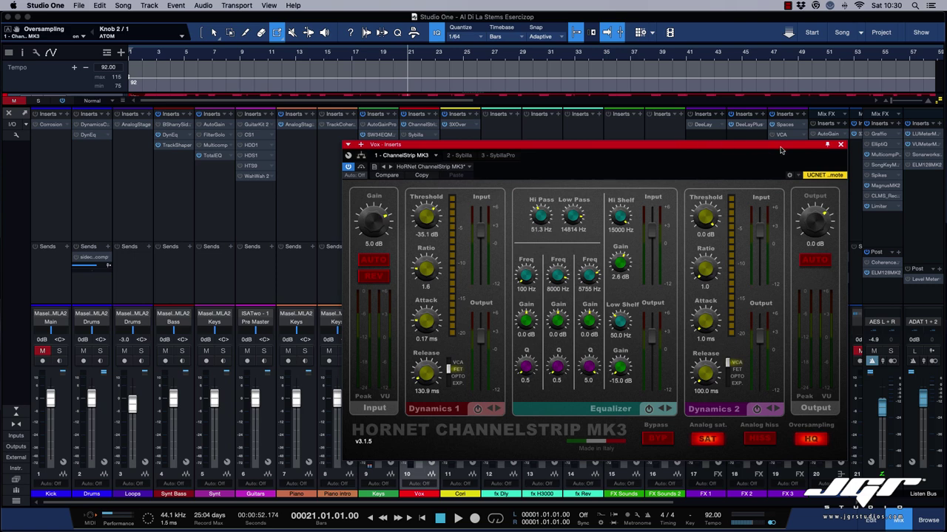
{"action": "left_click", "coordinate": [840, 144]}
- Open AnalogStage on the Piano channel, move its window clear of the channel, solo Piano, and start playback
{"action": "left_click", "coordinate": [307, 162]}
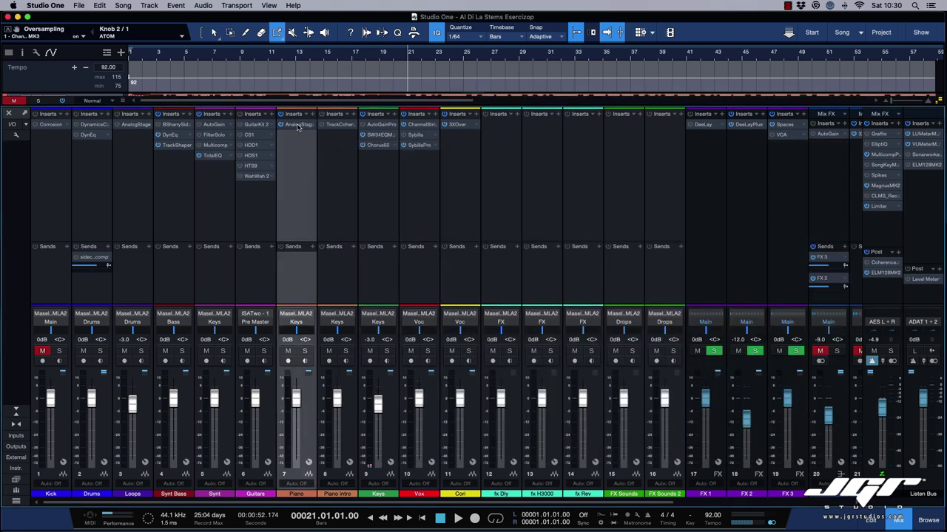
{"action": "left_click", "coordinate": [298, 125]}
{"action": "left_click_drag", "start_coordinate": [588, 119], "coordinate": [562, 130]}
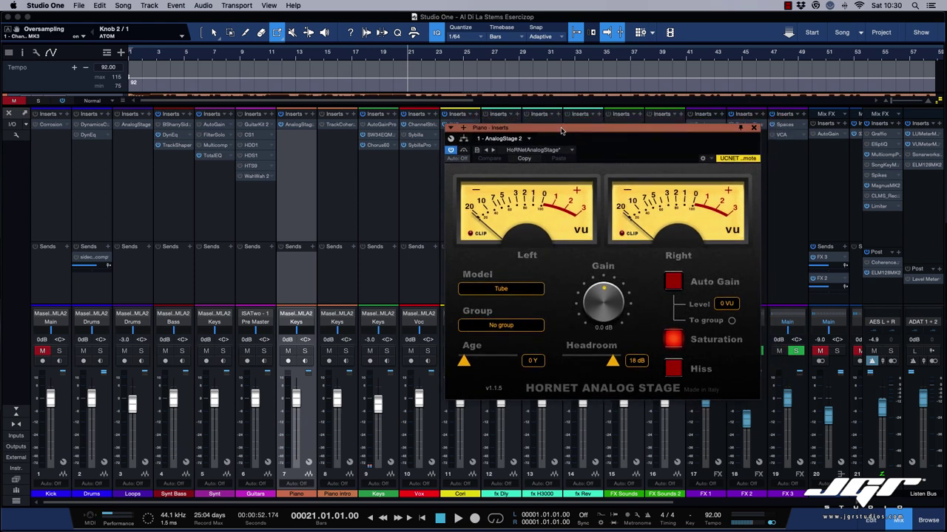
{"action": "left_click", "coordinate": [304, 351]}
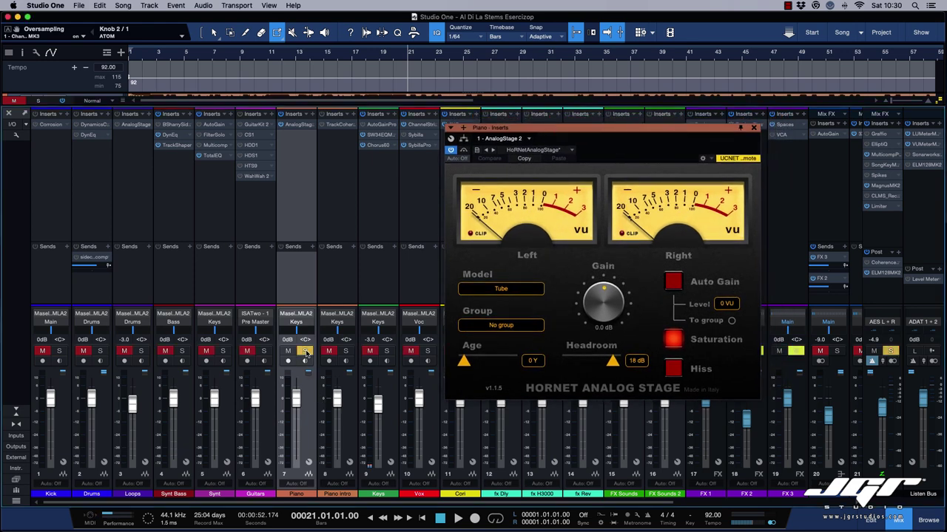
{"action": "key", "text": "space"}
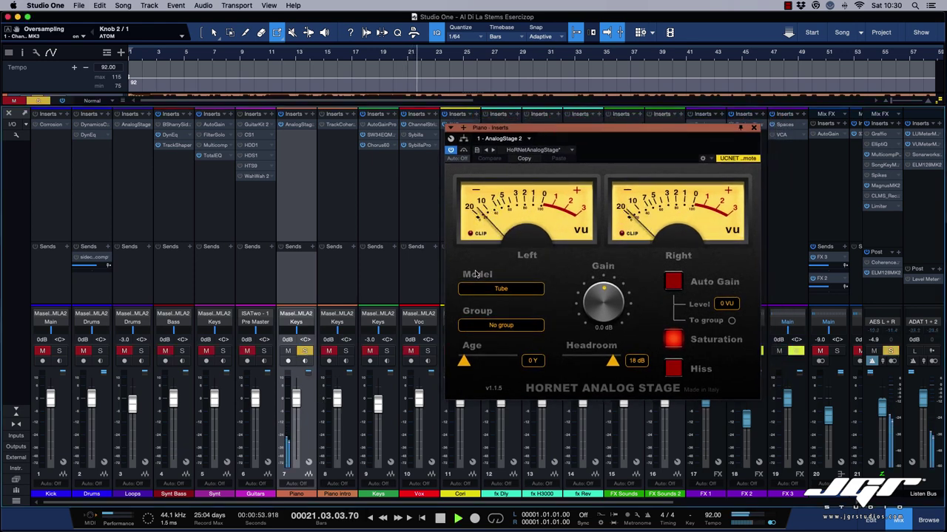
- Compare Piano with AnalogStage bypassed and active, and raise the plug-in's gain to 7.8 dB
{"action": "left_click", "coordinate": [464, 151]}
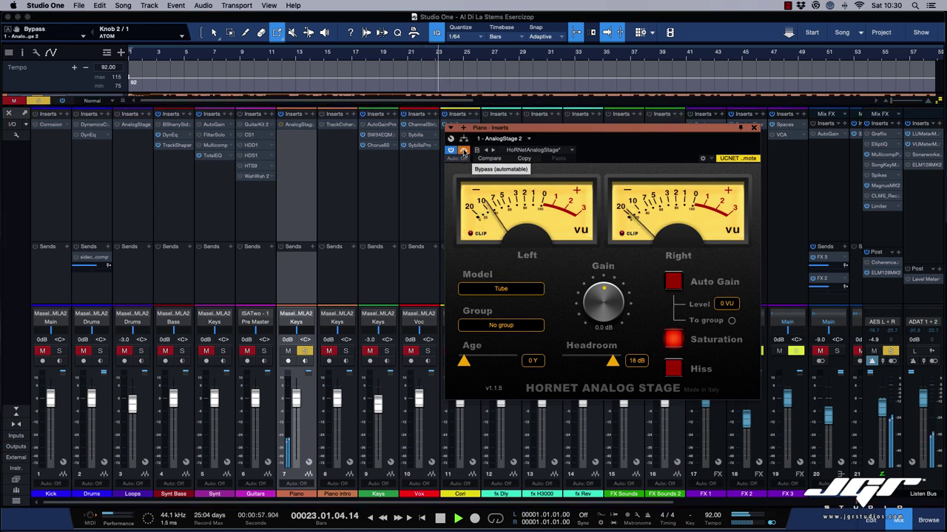
{"action": "left_click", "coordinate": [463, 151]}
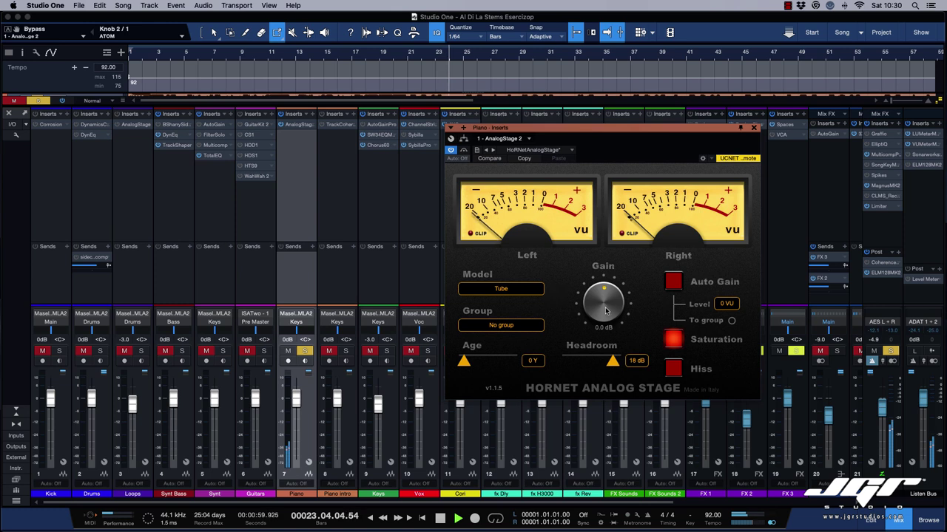
{"action": "left_click_drag", "start_coordinate": [600, 307], "coordinate": [601, 293]}
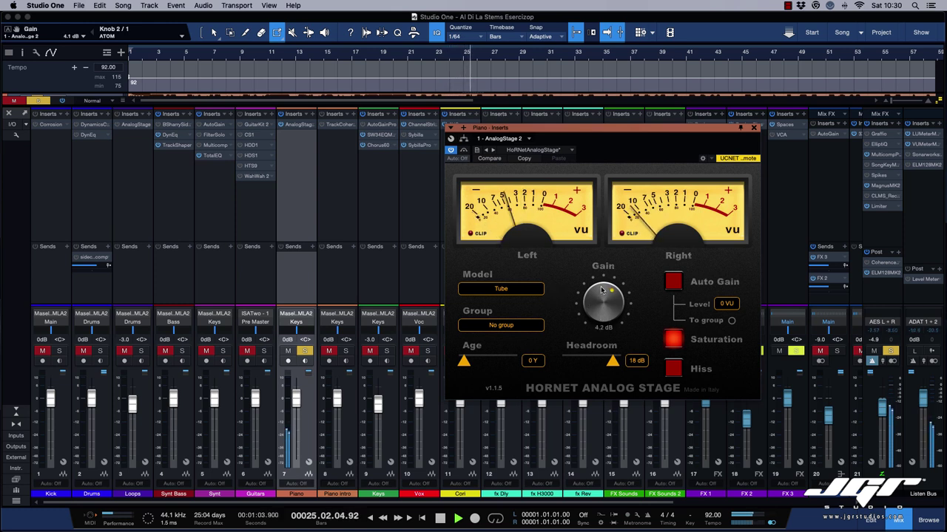
{"action": "scroll", "coordinate": [598, 294], "scroll_direction": "up", "scroll_amount": 3}
{"action": "left_click_drag", "start_coordinate": [597, 295], "coordinate": [597, 291]}
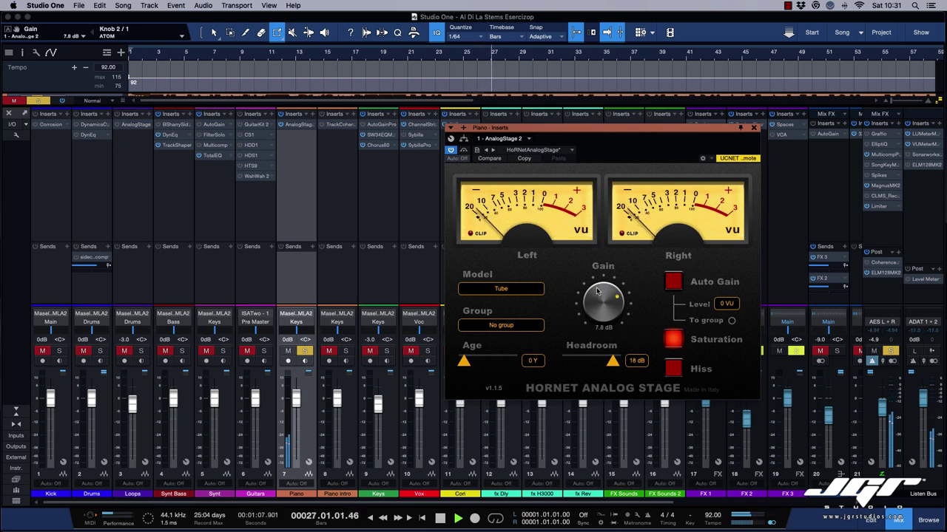
- Turn AnalogStage's auto gain on and off again, and switch its model to Transistor, then to Op. Amp
{"action": "left_click", "coordinate": [673, 281]}
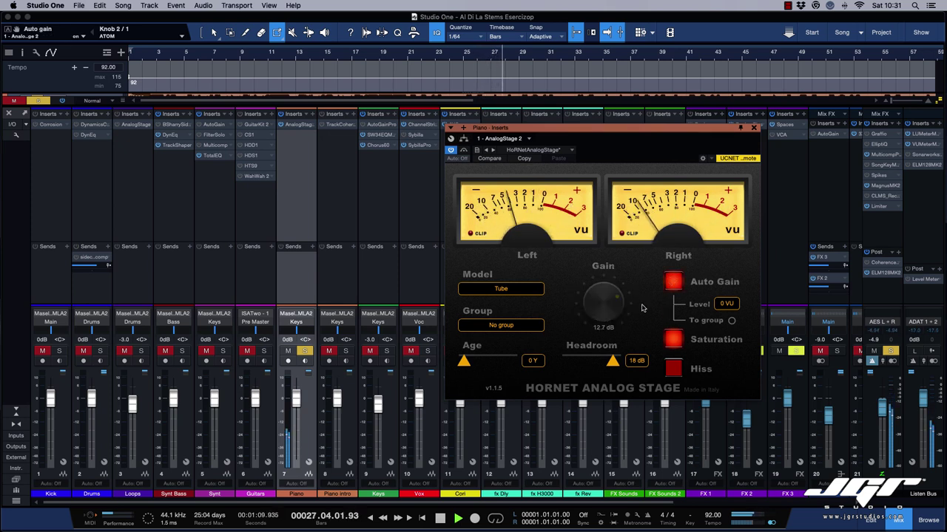
{"action": "left_click", "coordinate": [675, 284]}
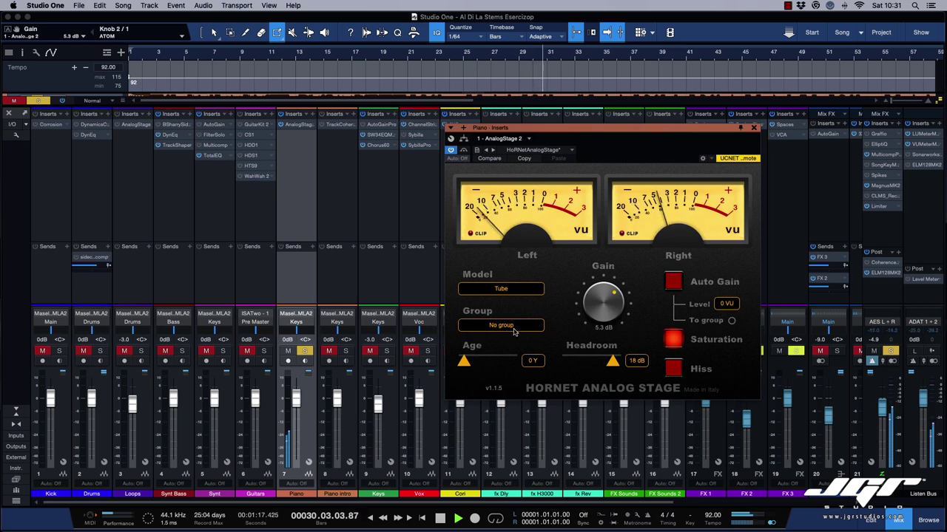
{"action": "left_click", "coordinate": [501, 289]}
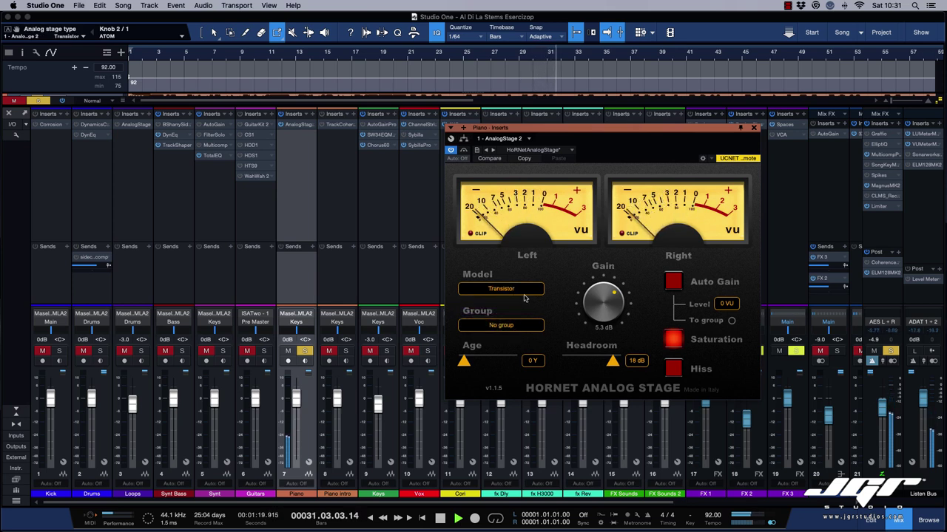
{"action": "left_click", "coordinate": [503, 311]}
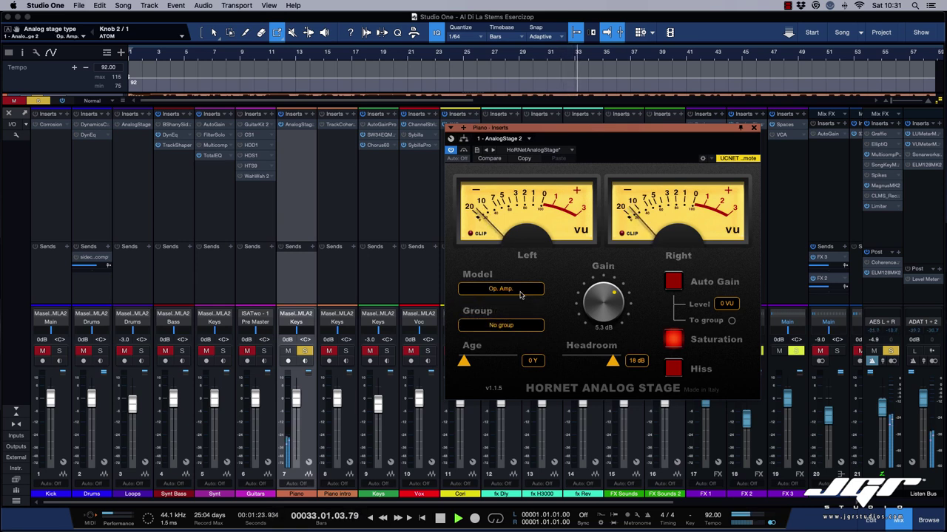
- Set AnalogStage's model to Tube, its age to 27 years, and its gain to 5.0 dB
{"action": "left_click", "coordinate": [520, 293]}
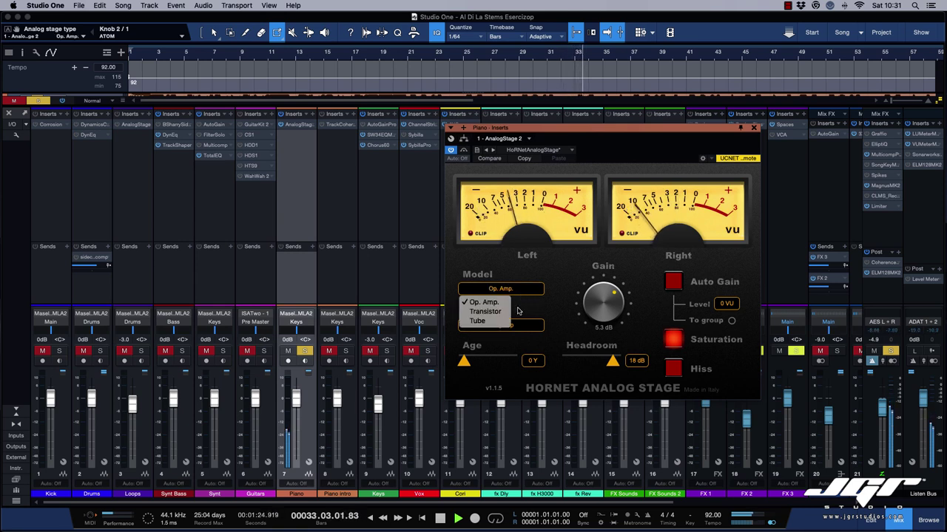
{"action": "left_click", "coordinate": [478, 321]}
{"action": "left_click_drag", "start_coordinate": [463, 361], "coordinate": [505, 364]}
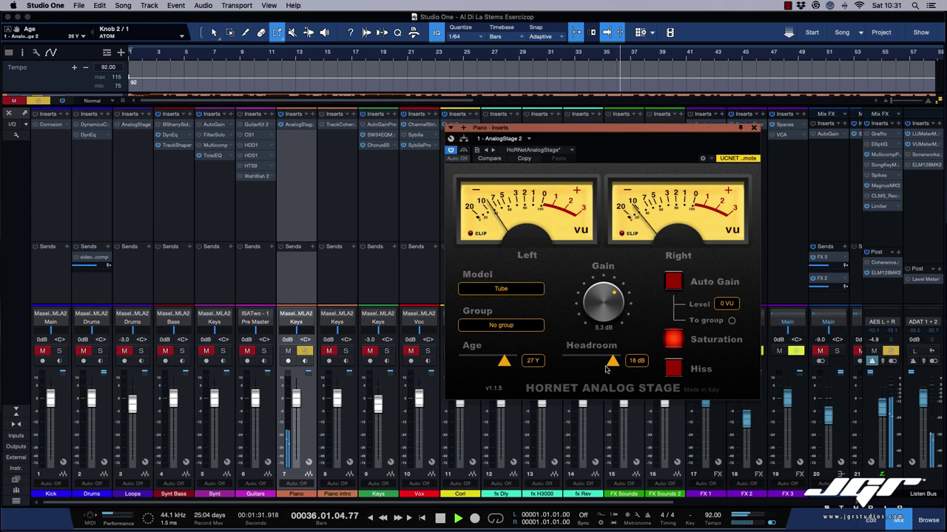
{"action": "mouse_move", "coordinate": [611, 362]}
{"action": "left_mouse_down"}
{"action": "mouse_move", "coordinate": [592, 366]}
{"action": "mouse_move", "coordinate": [614, 370]}
{"action": "left_mouse_up"}
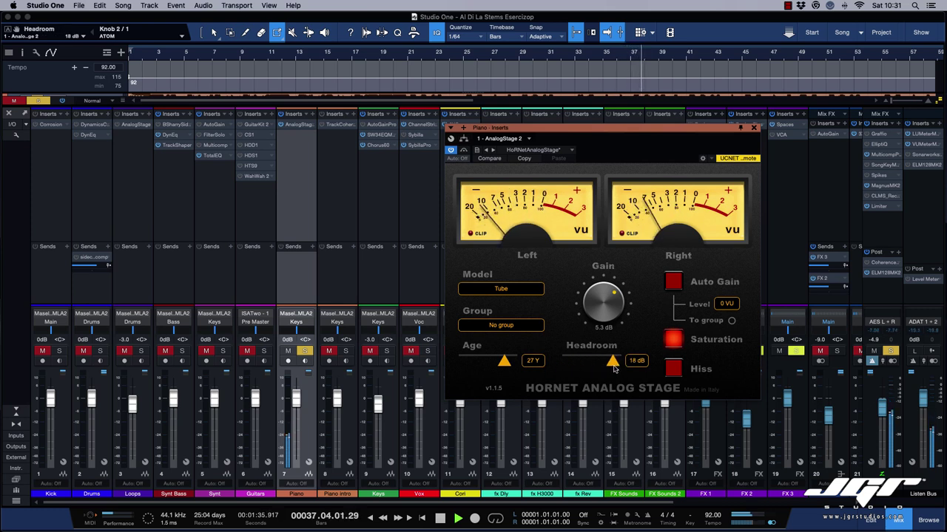
{"action": "left_click_drag", "start_coordinate": [610, 298], "coordinate": [610, 299]}
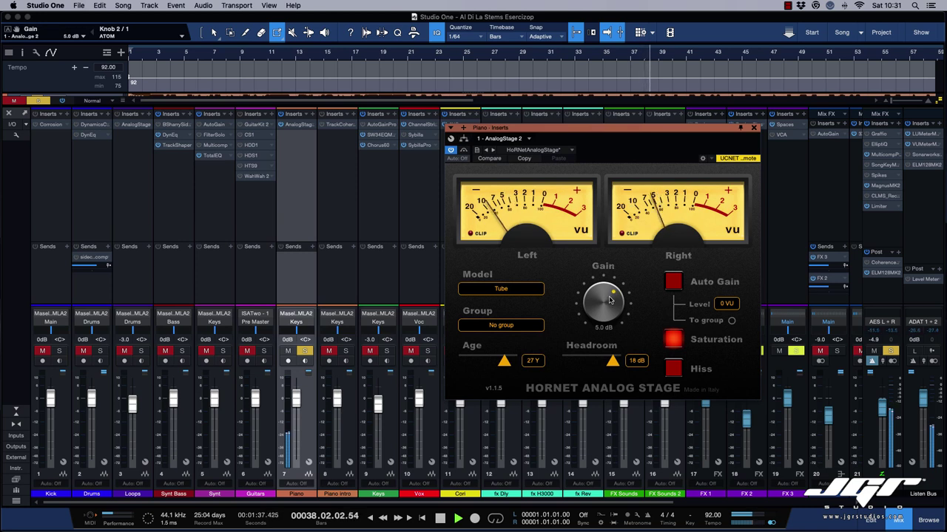
- Compare Piano with AnalogStage bypassed and active, reset its gain to 0.0 dB, and close the plug-in
{"action": "left_click", "coordinate": [464, 151]}
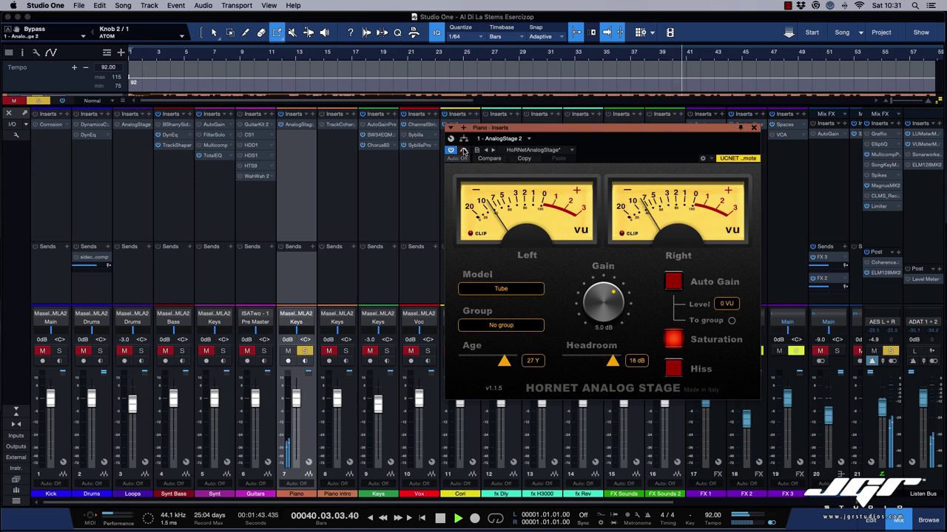
{"action": "double_click", "coordinate": [605, 296]}
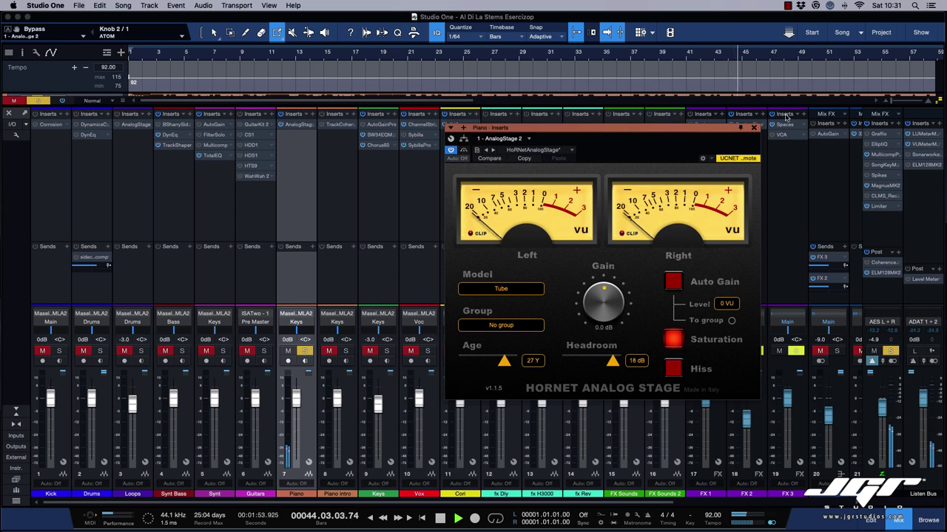
{"action": "key", "text": "Escape"}
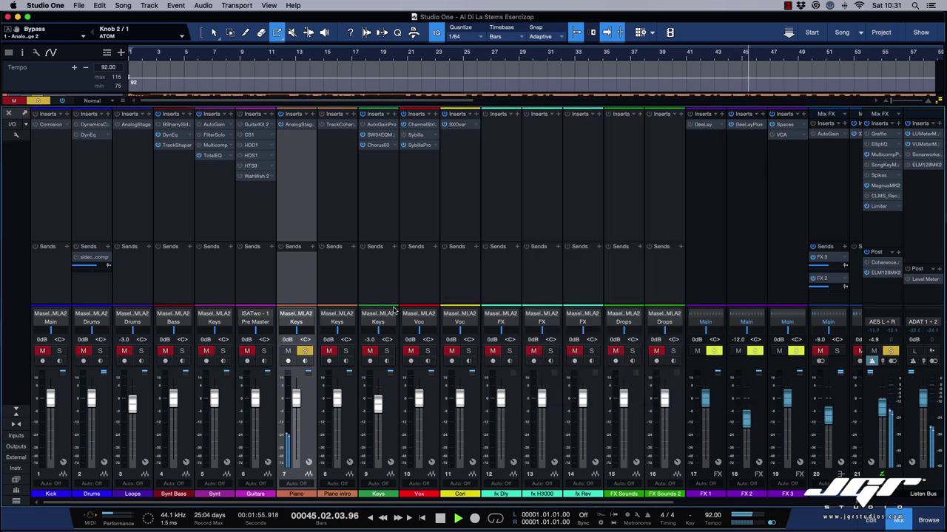
- Unsolo Piano, select the Keys channel, and stop playback
{"action": "key", "text": "s"}
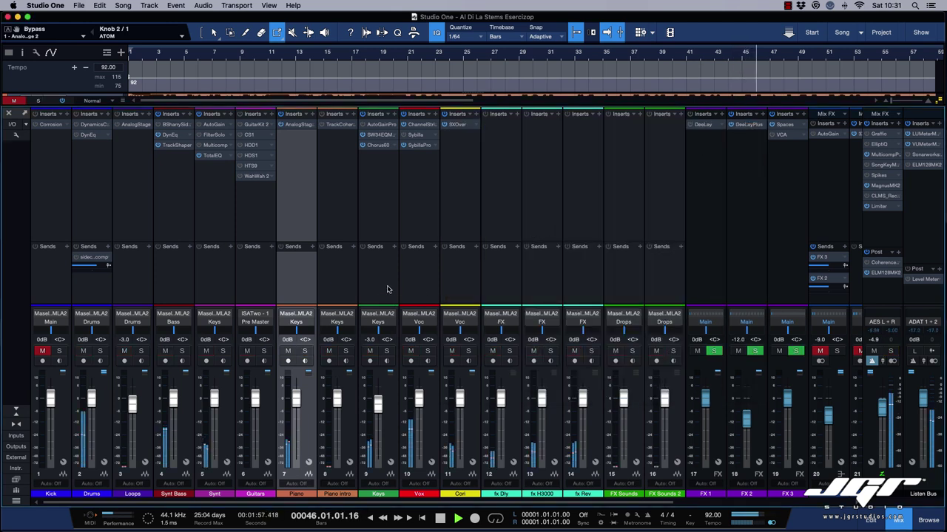
{"action": "left_click", "coordinate": [386, 208]}
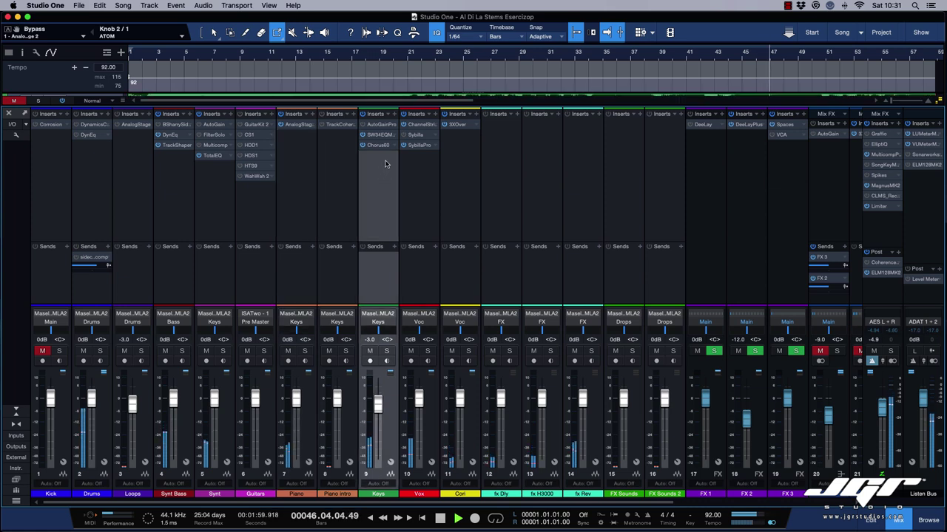
{"action": "key", "text": "space"}
- Open DynEq on the Synt Bass channel and set its frequency to 93 Hz and threshold to -16.4 dB
{"action": "left_click", "coordinate": [184, 250]}
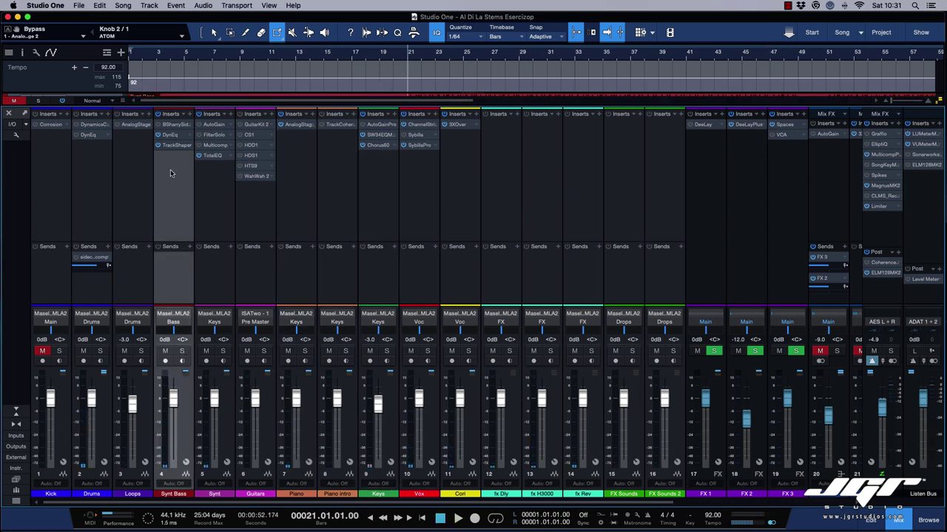
{"action": "left_click", "coordinate": [172, 135]}
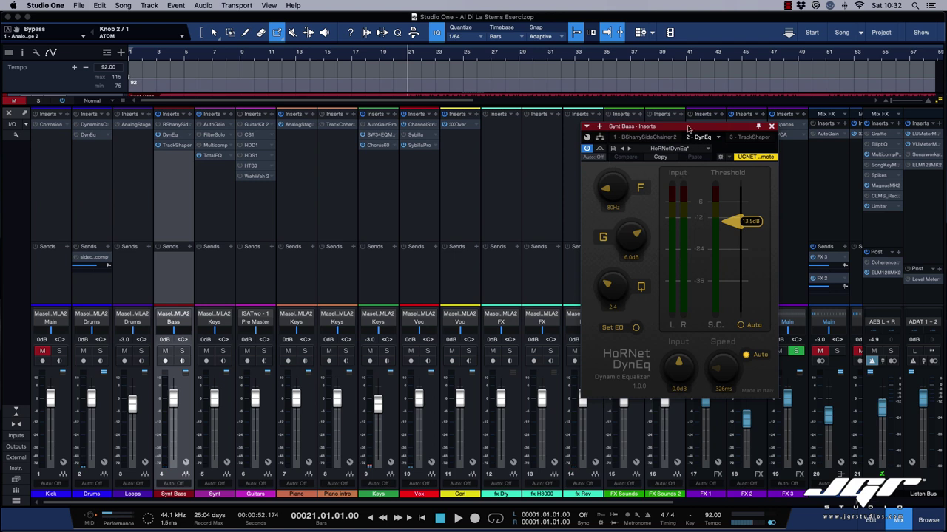
{"action": "left_click_drag", "start_coordinate": [688, 129], "coordinate": [634, 139]}
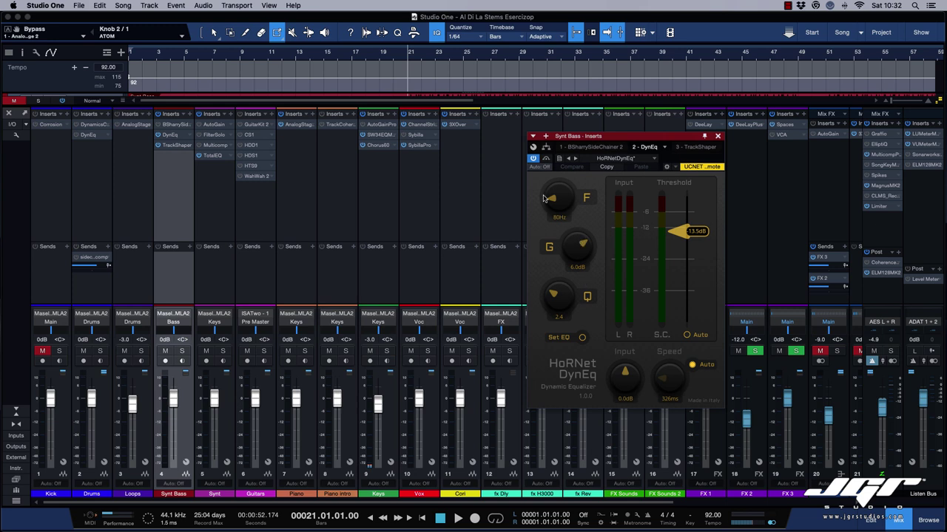
{"action": "left_click_drag", "start_coordinate": [551, 201], "coordinate": [553, 203]}
{"action": "mouse_move", "coordinate": [680, 232]}
{"action": "left_mouse_down"}
{"action": "mouse_move", "coordinate": [681, 264]}
{"action": "mouse_move", "coordinate": [681, 238]}
{"action": "left_mouse_up"}
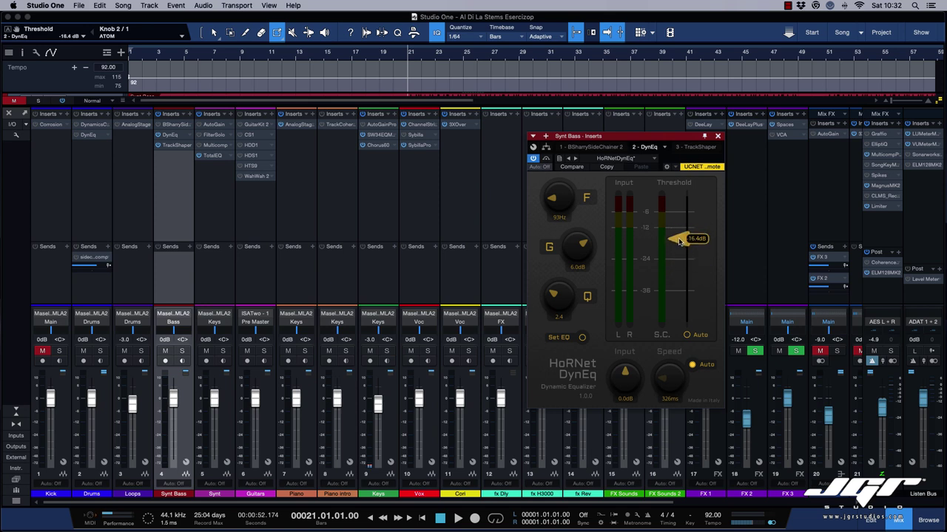
- Play Synt Bass soloed while setting DynEq's threshold to -19.9 dB and its frequency to 80 Hz
{"action": "left_click", "coordinate": [182, 351]}
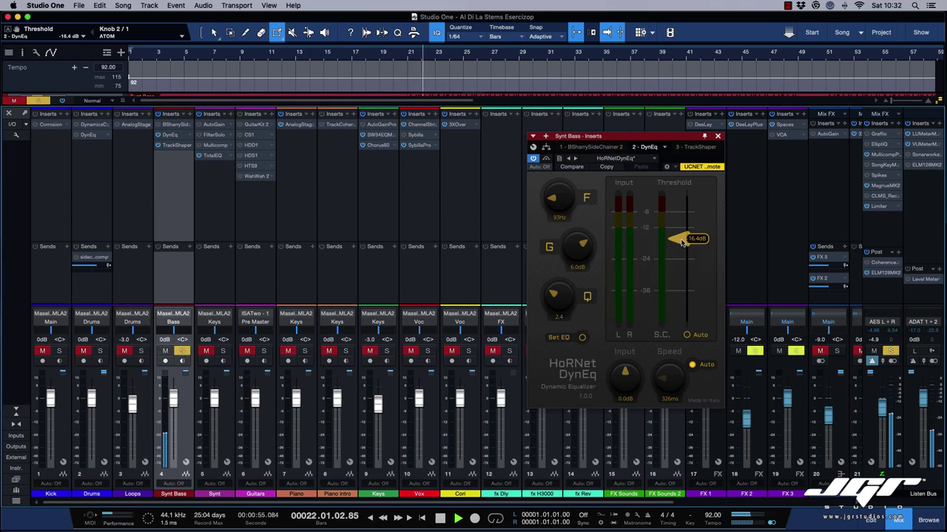
{"action": "mouse_move", "coordinate": [681, 239]}
{"action": "left_mouse_down"}
{"action": "mouse_move", "coordinate": [678, 355]}
{"action": "mouse_move", "coordinate": [678, 250]}
{"action": "left_mouse_up"}
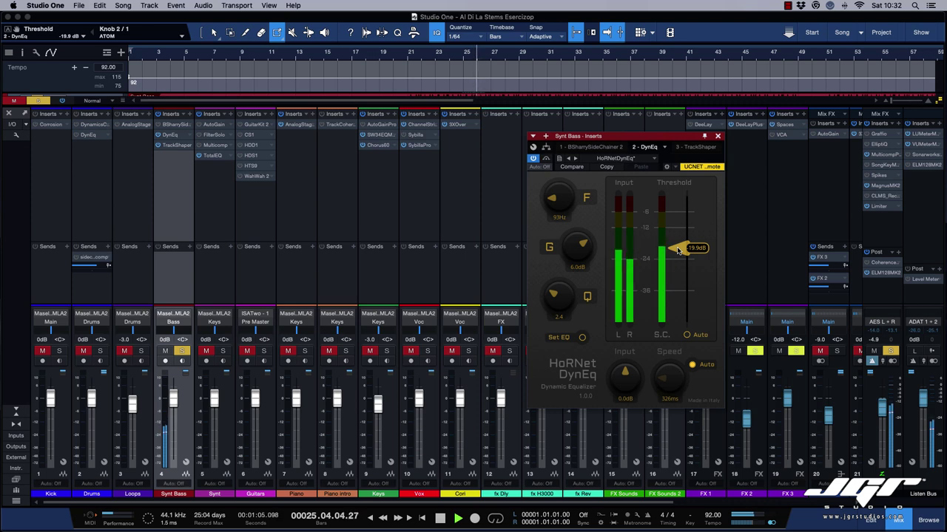
{"action": "left_click_drag", "start_coordinate": [559, 201], "coordinate": [559, 206]}
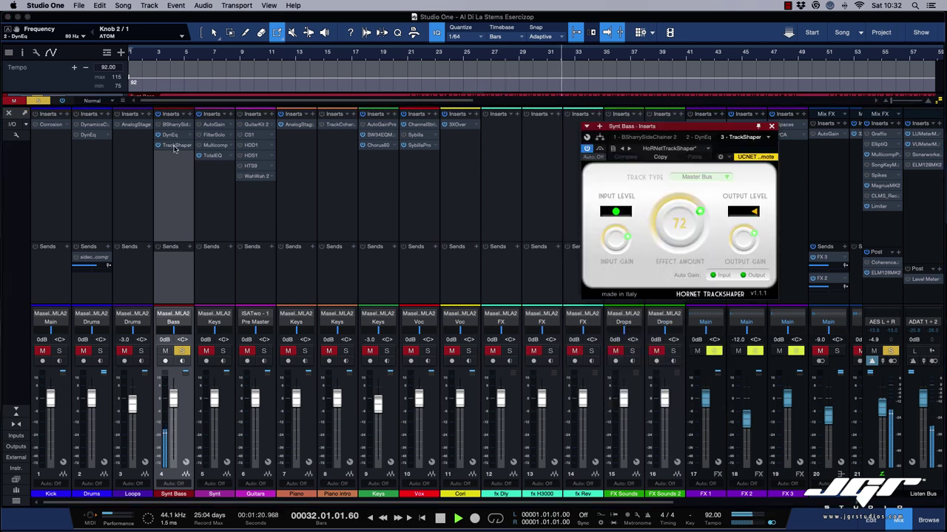
- Move Synt Bass's TrackShaper window closer to the channel and compare the bass with the plug-in bypassed and active
{"action": "left_click_drag", "start_coordinate": [705, 127], "coordinate": [558, 153]}
{"action": "key", "text": "space"}
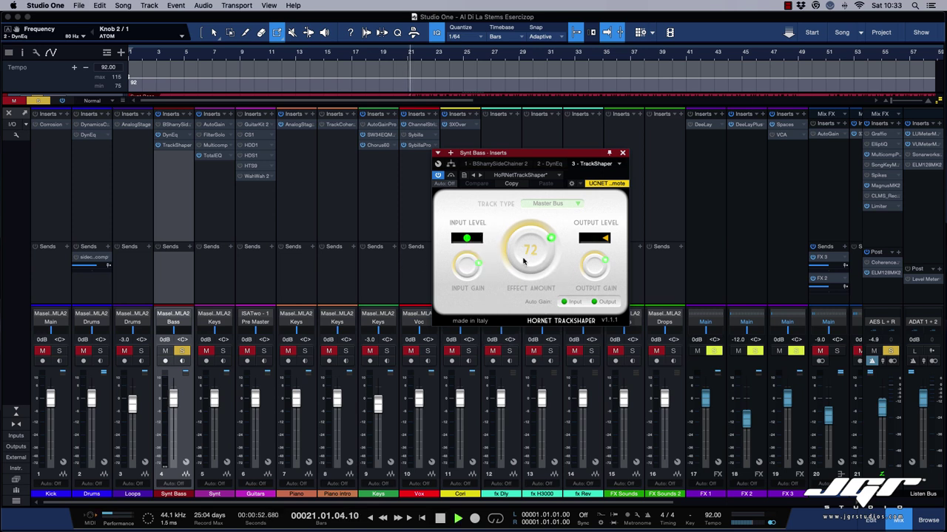
{"action": "left_click", "coordinate": [452, 178]}
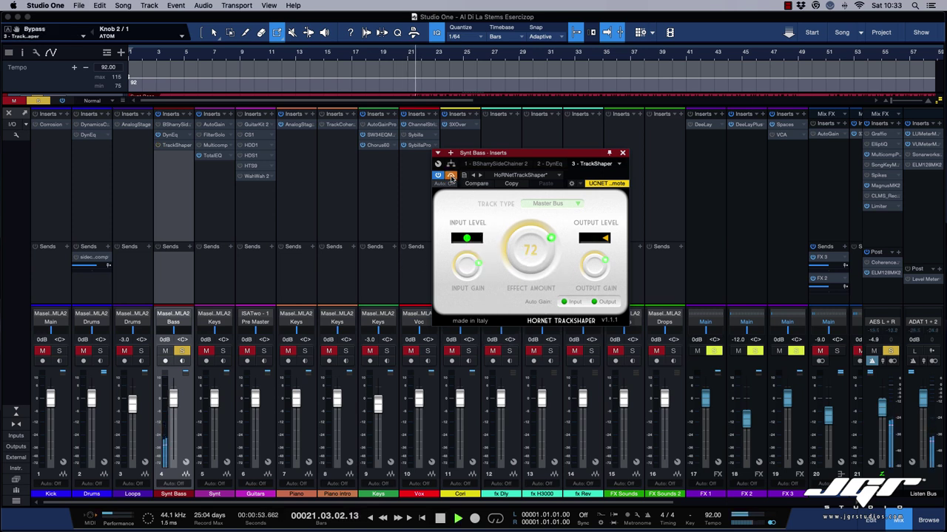
{"action": "left_click", "coordinate": [451, 176]}
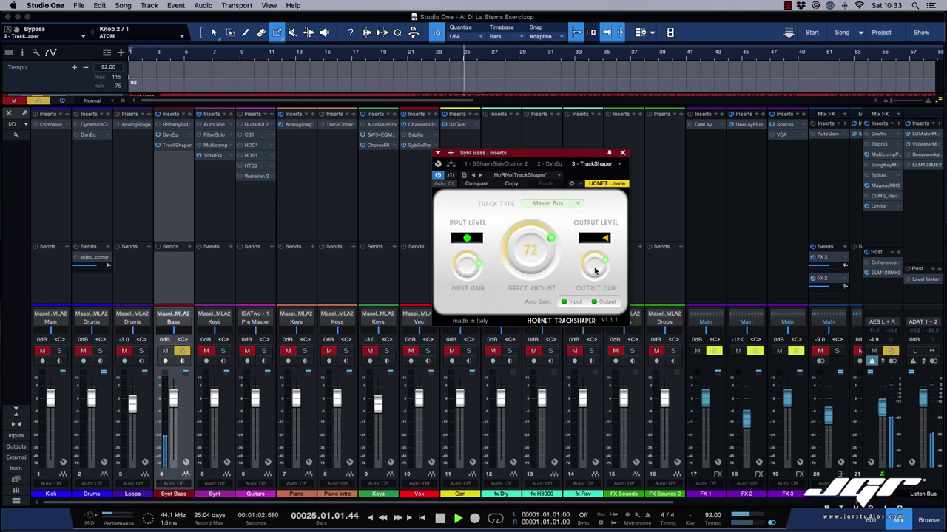
- Lower TrackShaper's output gain slightly and close the plug-in
{"action": "left_click_drag", "start_coordinate": [594, 270], "coordinate": [593, 276]}
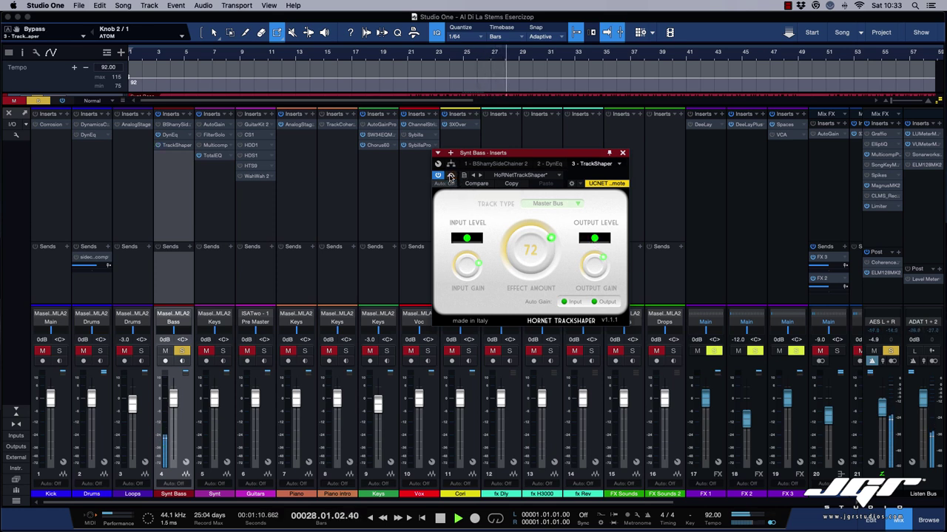
{"action": "left_click", "coordinate": [622, 154]}
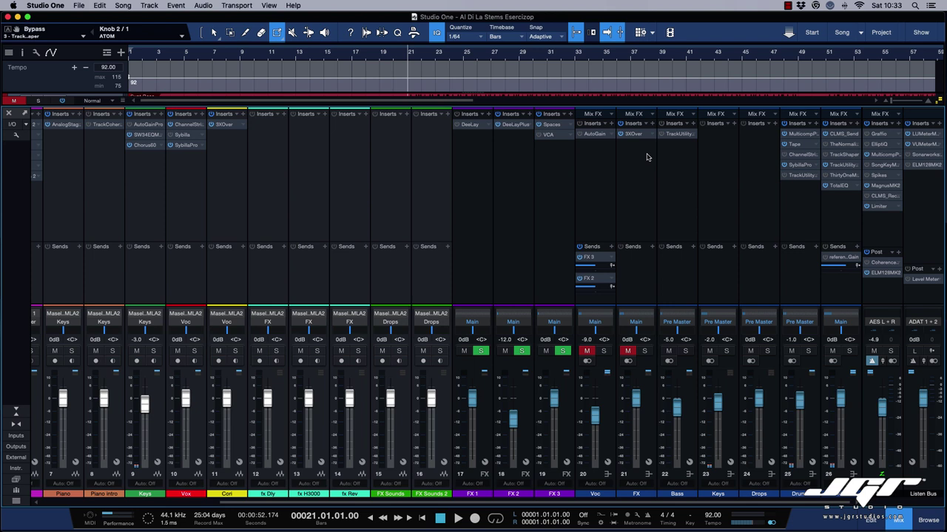
- Solo the Cori channel, start playback, and open its 3XOver plug-in, moving the window beside the channel
{"action": "left_click", "coordinate": [633, 141]}
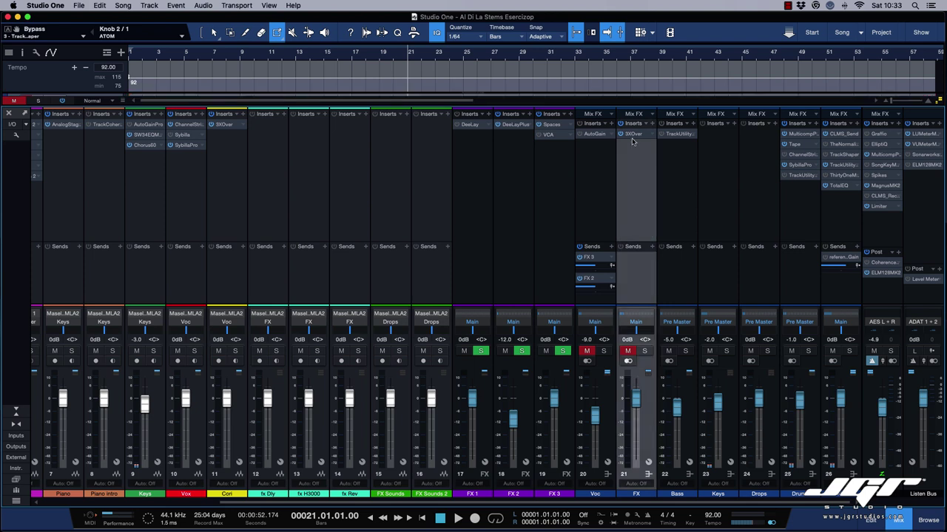
{"action": "scroll", "coordinate": [427, 200], "scroll_direction": "left", "scroll_amount": 10}
{"action": "left_click", "coordinate": [436, 202]}
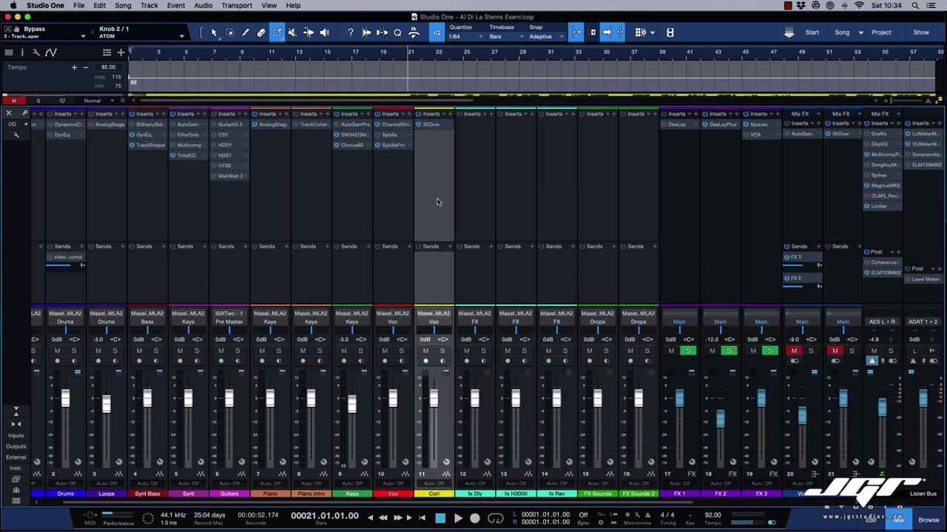
{"action": "left_click", "coordinate": [442, 351]}
{"action": "key", "text": "space"}
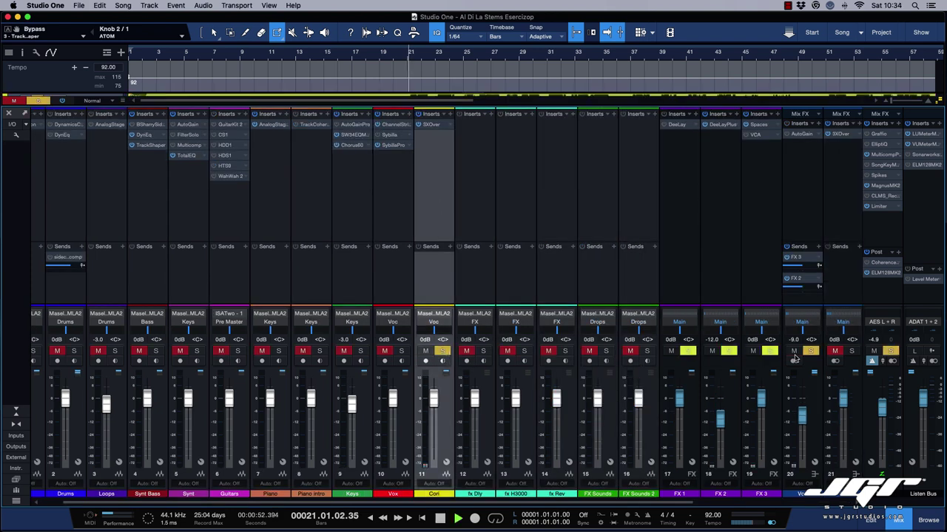
{"action": "left_click", "coordinate": [429, 125]}
{"action": "left_click_drag", "start_coordinate": [742, 365], "coordinate": [355, 143]}
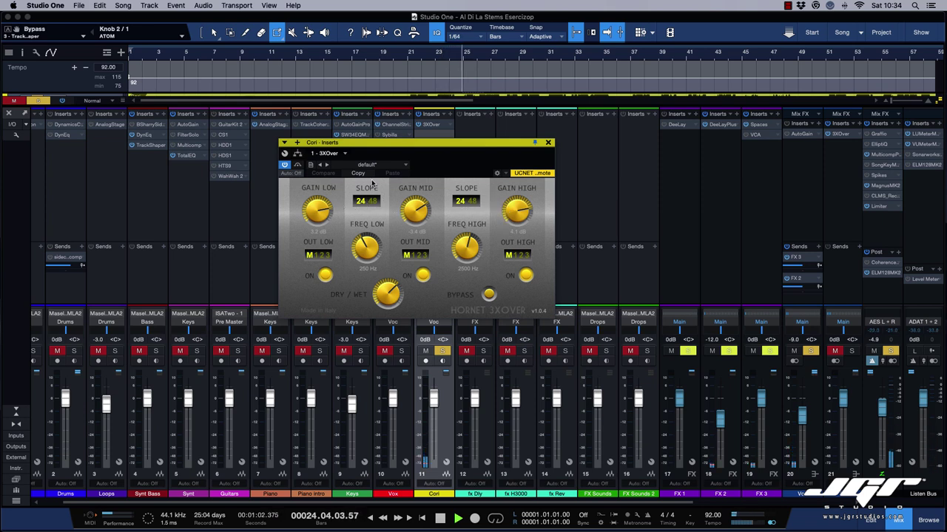
- Compare Cori with 3XOver bypassed and active, leaving the plug-in active
{"action": "left_click", "coordinate": [488, 295]}
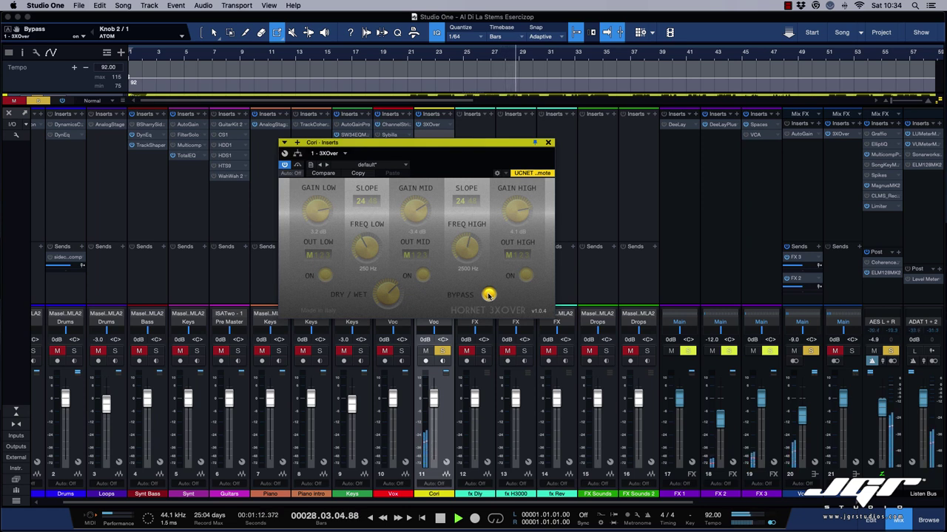
{"action": "left_click", "coordinate": [488, 295]}
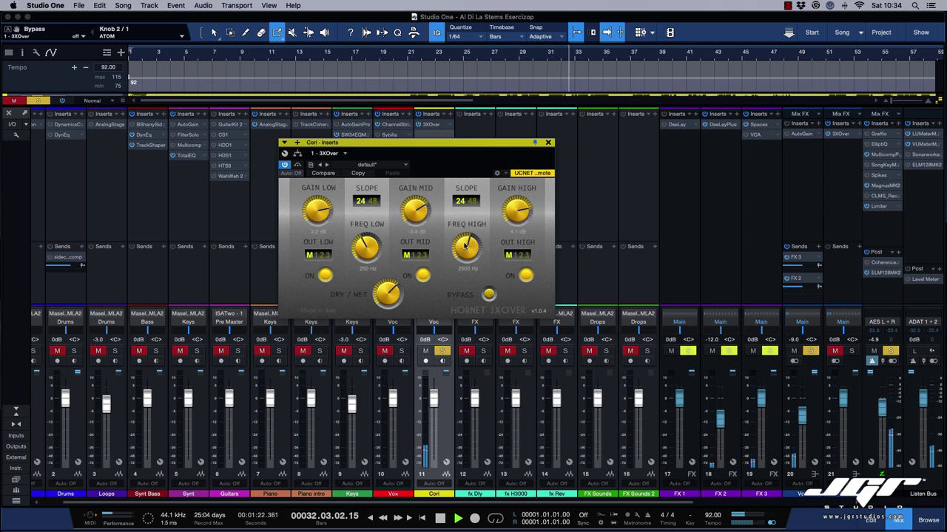
{"action": "left_click", "coordinate": [488, 295]}
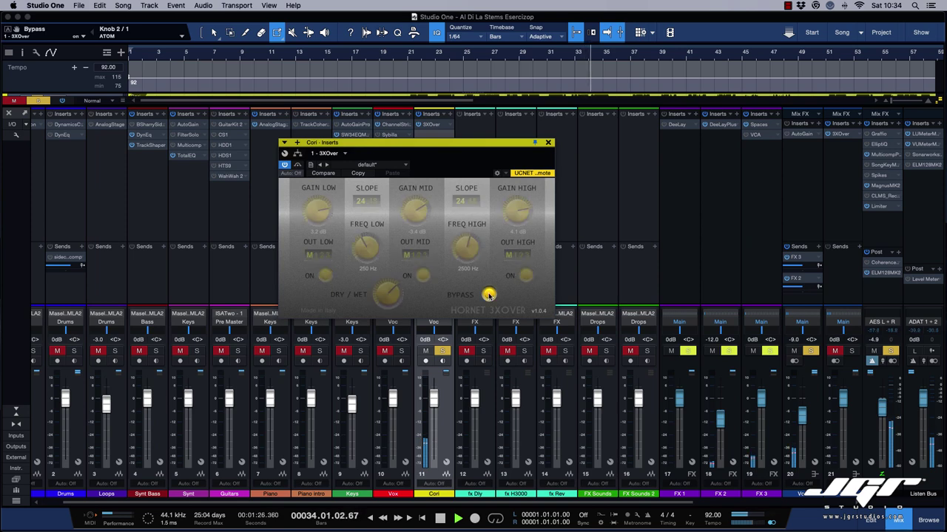
{"action": "left_click", "coordinate": [489, 295]}
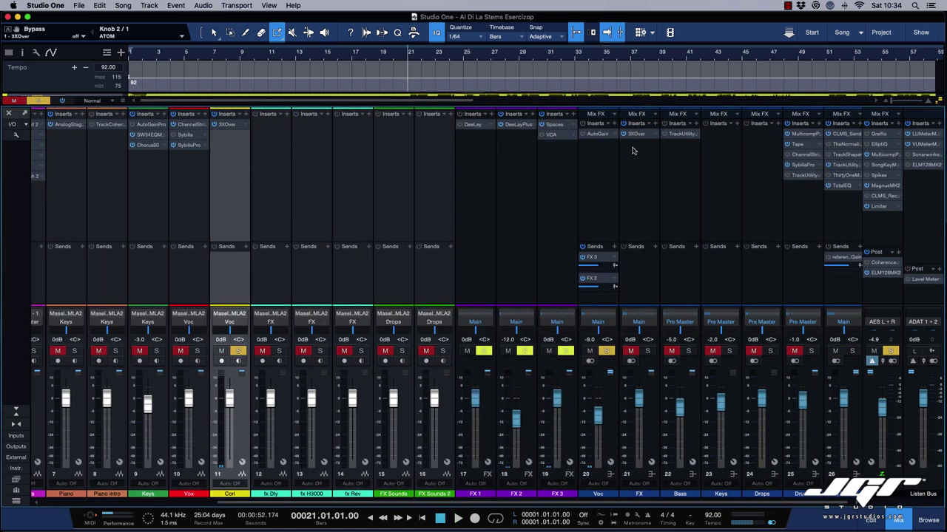
- Unmute and solo the FX bus, start playback, and view the bus's 3XOver settings before closing the plug-in
{"action": "left_click", "coordinate": [634, 151]}
{"action": "left_click", "coordinate": [889, 352]}
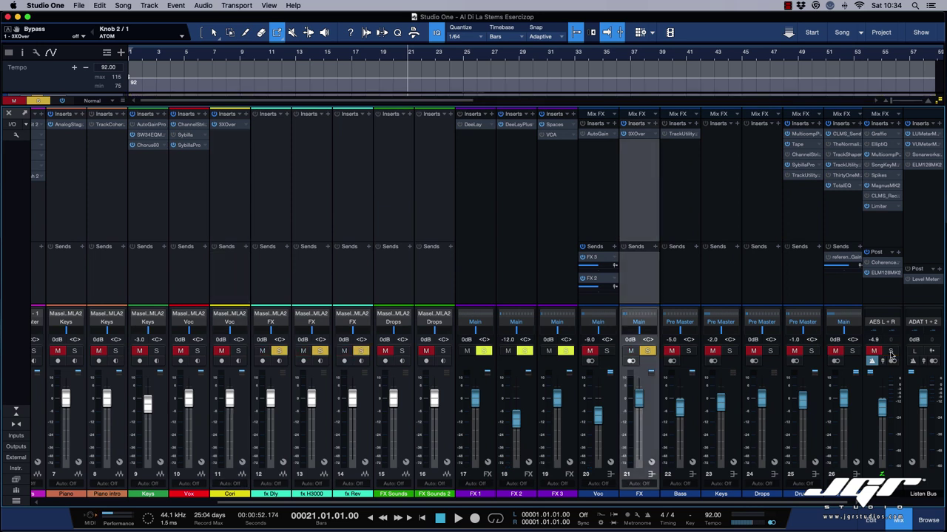
{"action": "left_click", "coordinate": [647, 352]}
{"action": "left_click", "coordinate": [630, 351]}
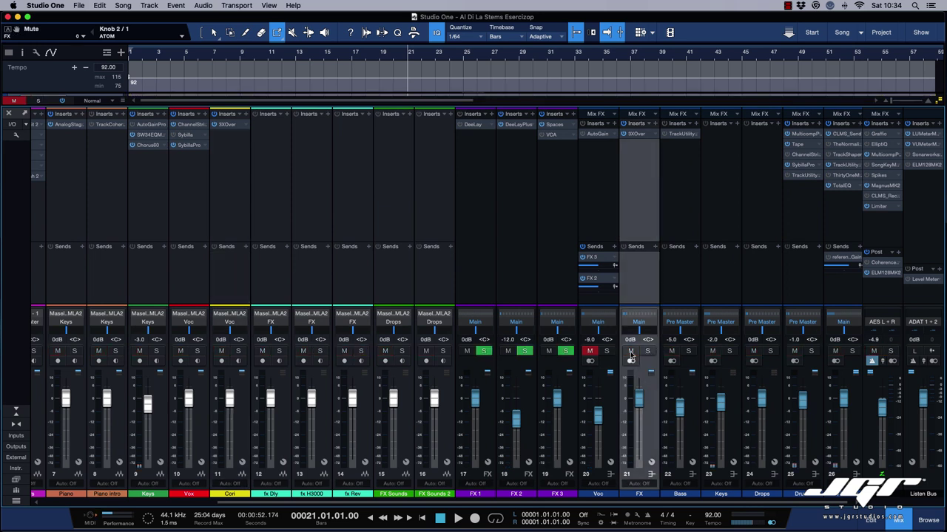
{"action": "left_click", "coordinate": [648, 352]}
{"action": "key", "text": "space"}
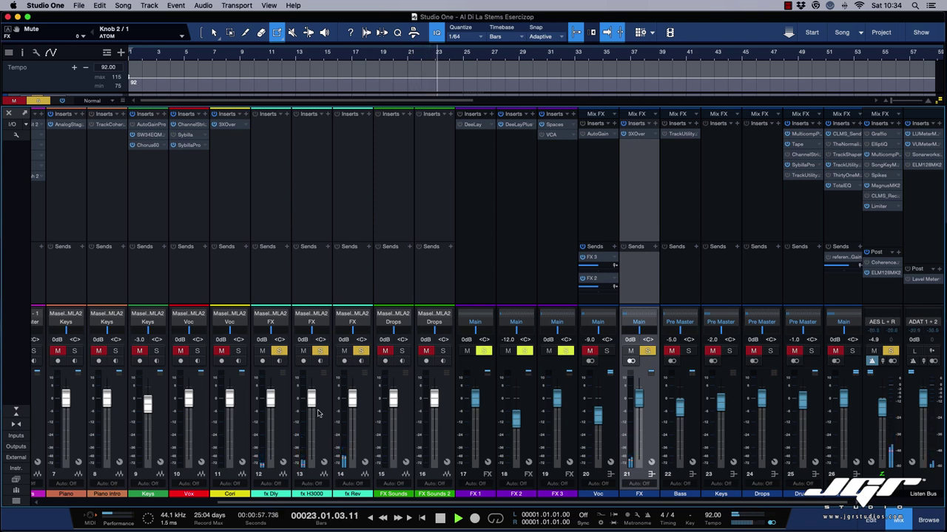
{"action": "left_click", "coordinate": [636, 135]}
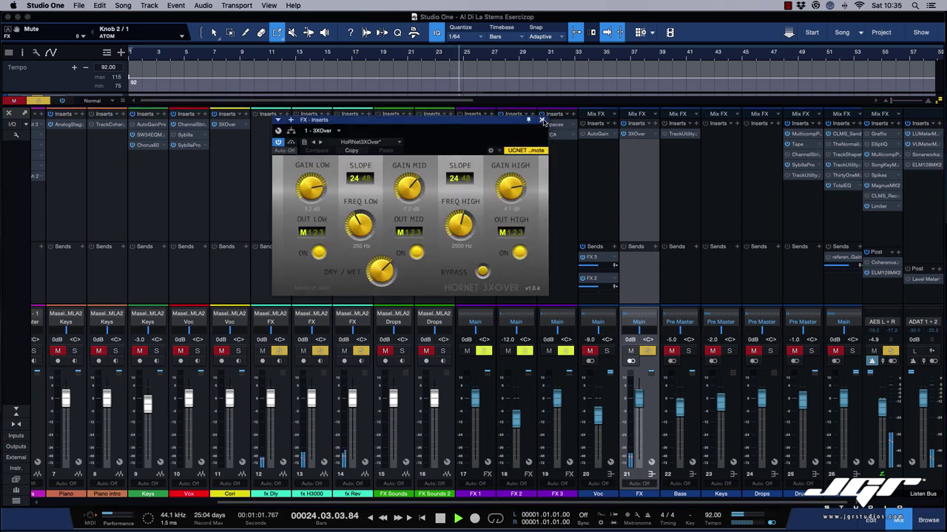
{"action": "left_click", "coordinate": [541, 120]}
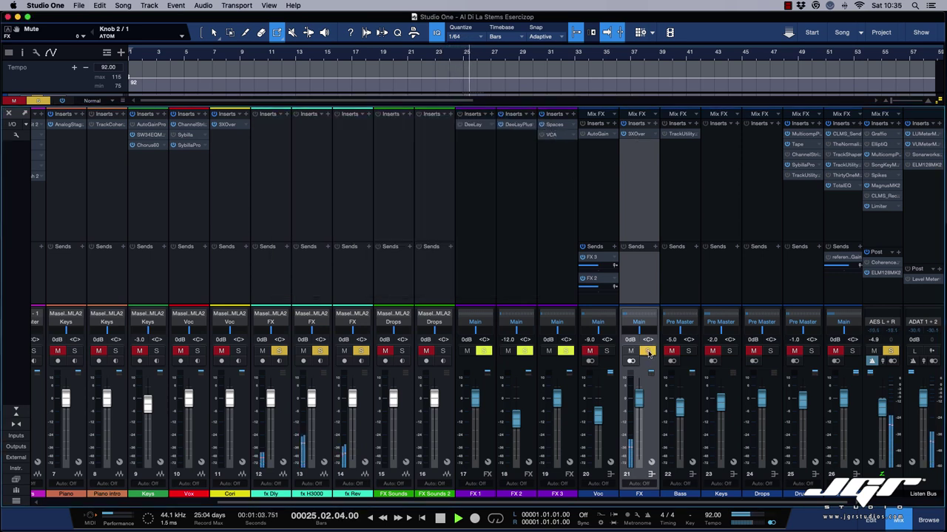
- Unsolo the FX bus and unmute the Voc bus
{"action": "left_click", "coordinate": [647, 352]}
{"action": "left_click", "coordinate": [590, 352]}
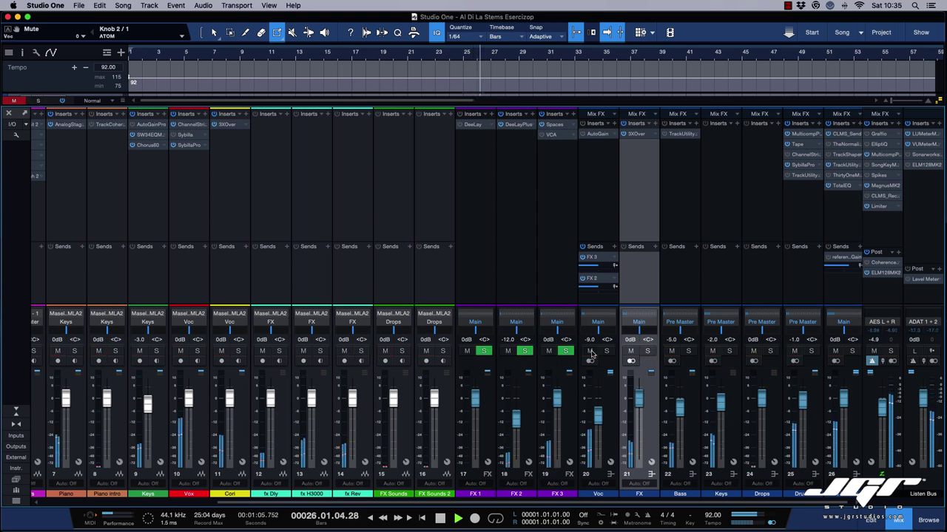
- Solo the Voc bus, stop playback, and open the Spaces plug-in on FX 3, moving its window over the mixer
{"action": "left_click", "coordinate": [606, 352]}
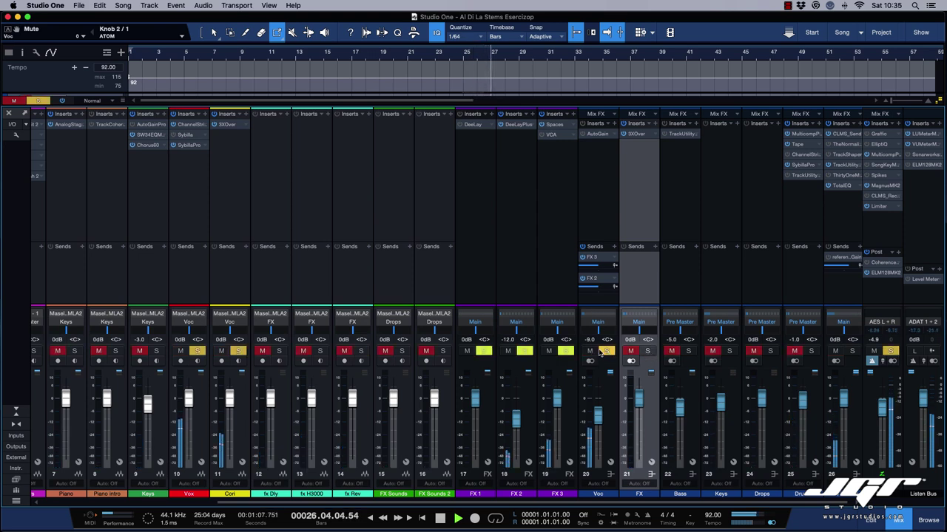
{"action": "key", "text": "space"}
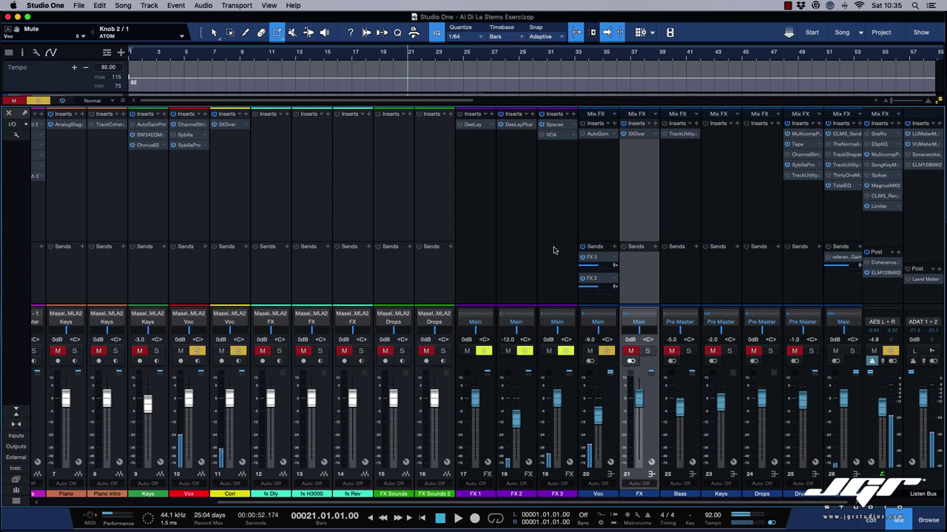
{"action": "left_click", "coordinate": [554, 199]}
{"action": "left_click", "coordinate": [553, 125]}
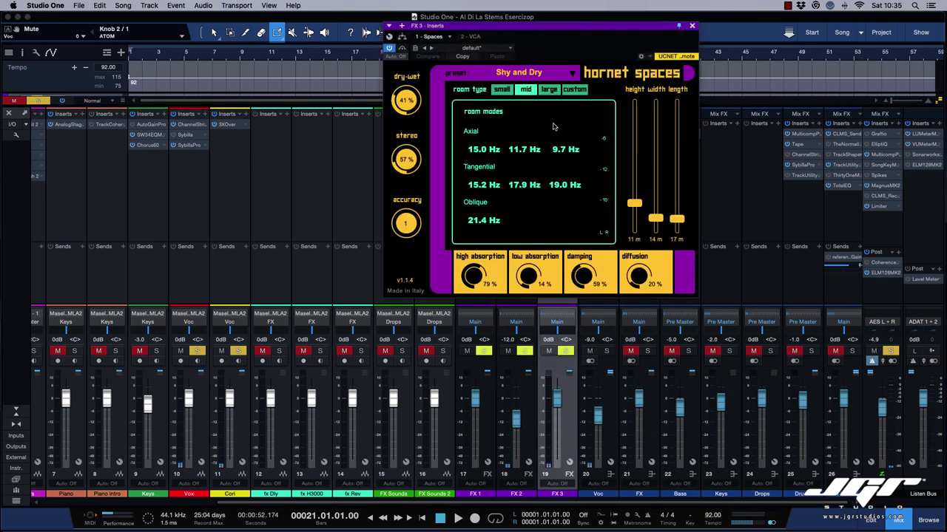
{"action": "left_click_drag", "start_coordinate": [567, 29], "coordinate": [524, 119]}
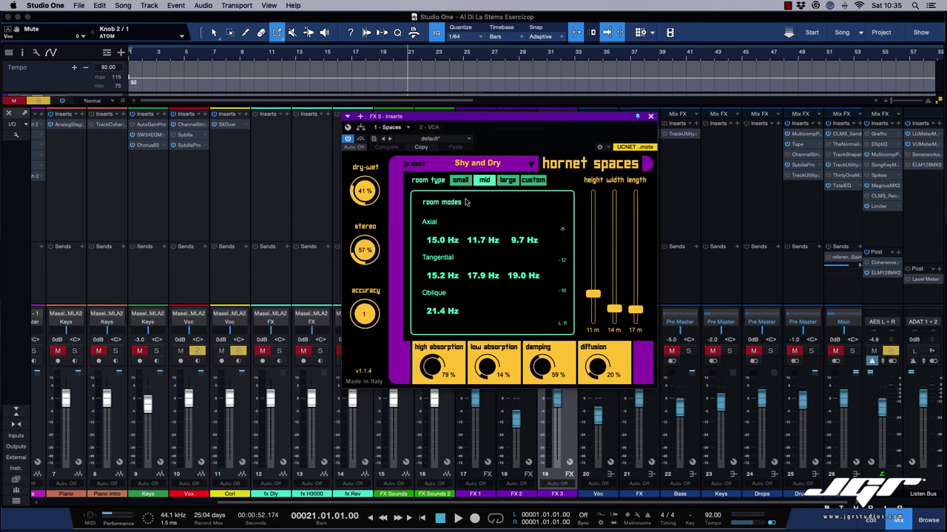
- View the Spaces preset list without changing the Shy and Dry preset, and close the plug-in
{"action": "left_click", "coordinate": [491, 165]}
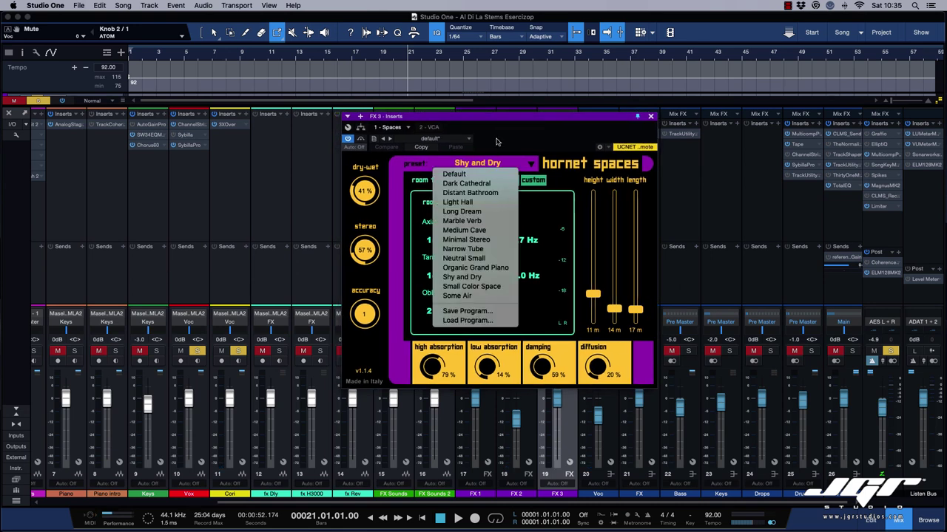
{"action": "left_click", "coordinate": [497, 141]}
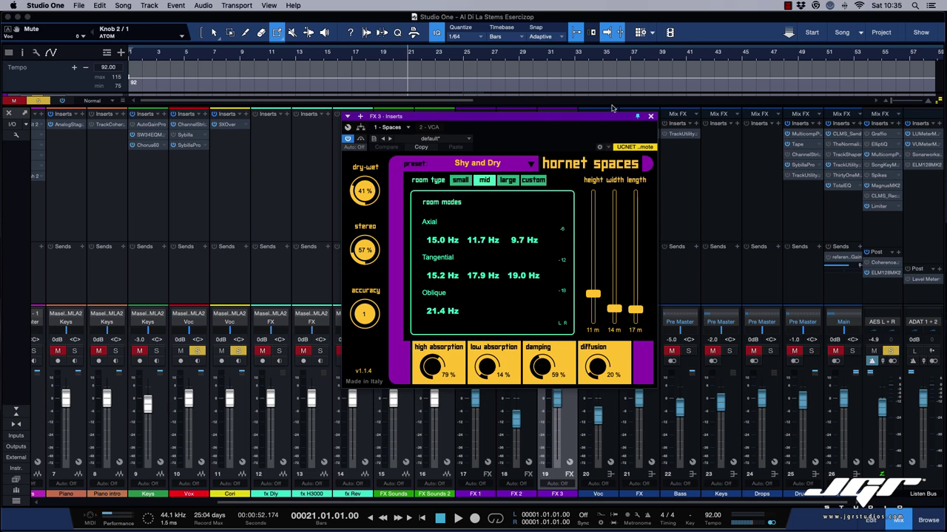
{"action": "left_click", "coordinate": [650, 117]}
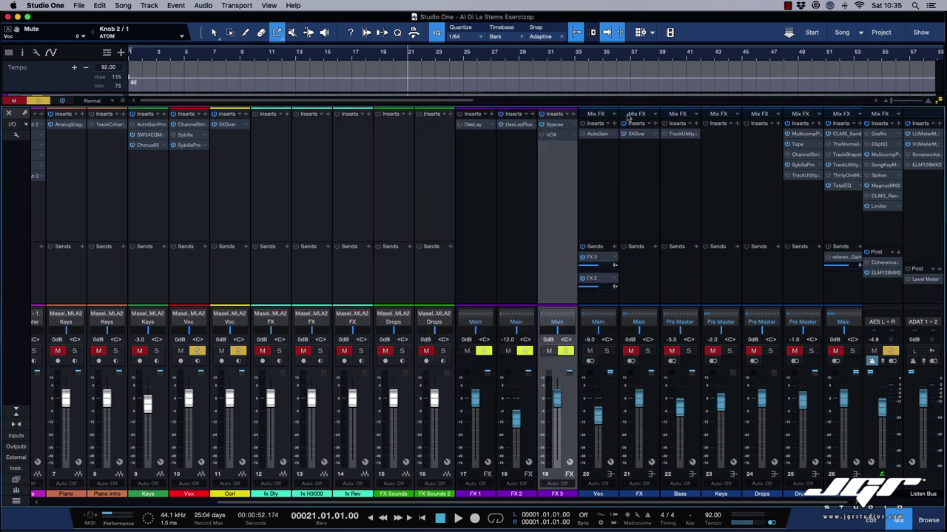
- Open DeeLayPlus on FX 2, move its window clear of the FX channels, and view its settings during playback before closing it
{"action": "left_click", "coordinate": [516, 127]}
{"action": "mouse_move", "coordinate": [516, 104]}
{"action": "left_mouse_down"}
{"action": "mouse_move", "coordinate": [501, 102]}
{"action": "mouse_move", "coordinate": [503, 115]}
{"action": "left_mouse_up"}
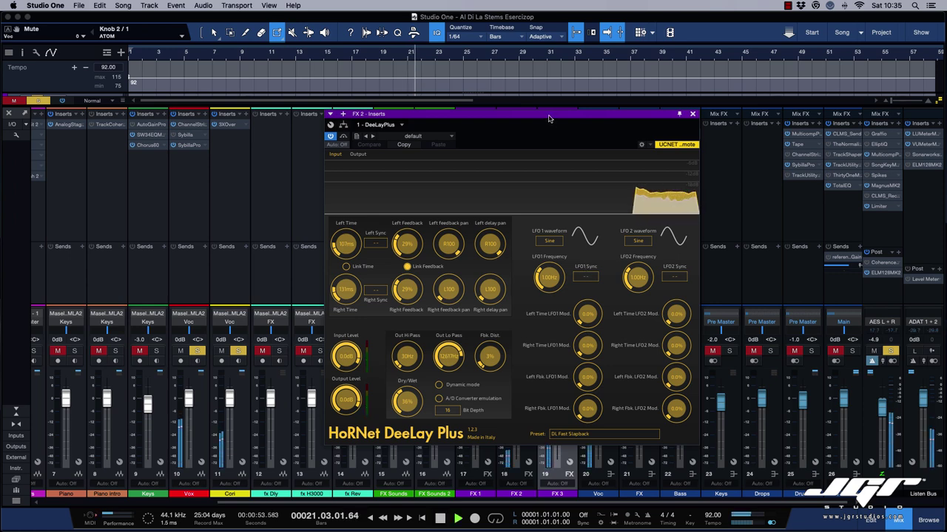
{"action": "left_click_drag", "start_coordinate": [545, 116], "coordinate": [340, 123]}
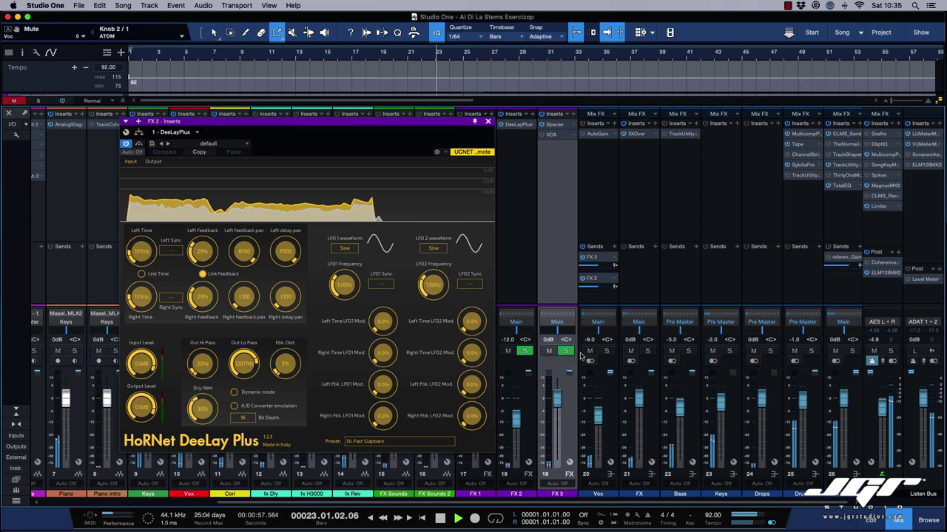
{"action": "left_click", "coordinate": [566, 352]}
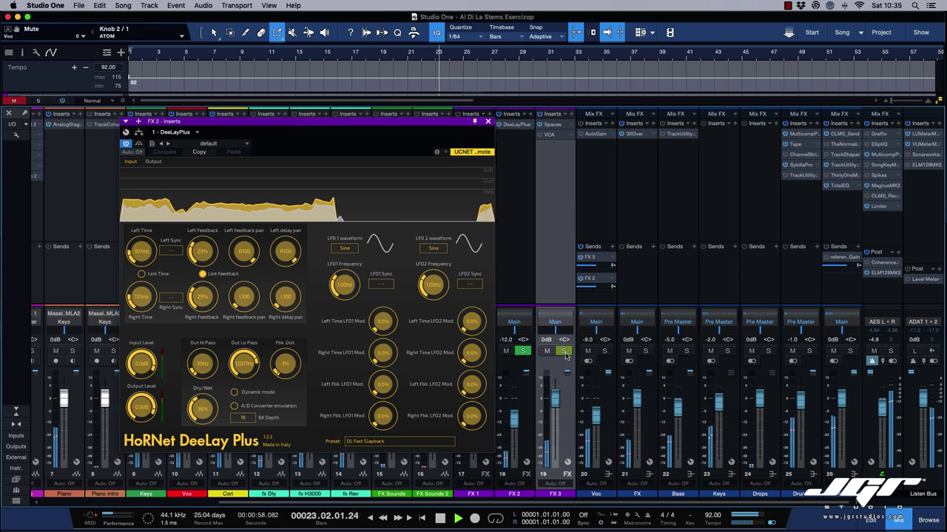
{"action": "left_click", "coordinate": [488, 121]}
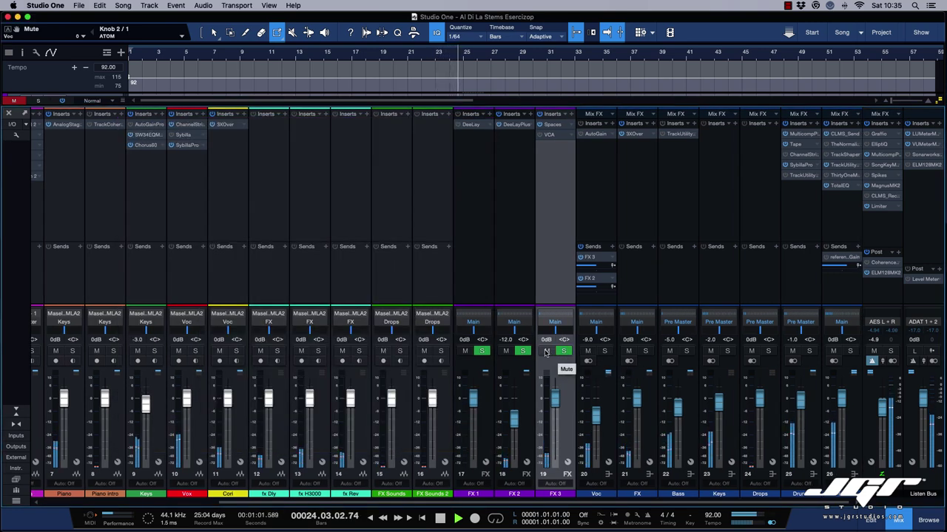
- Compare the mix with FX 3 and FX 2 muted and unmuted, leaving both unmuted, and stop playback
{"action": "left_click", "coordinate": [546, 352]}
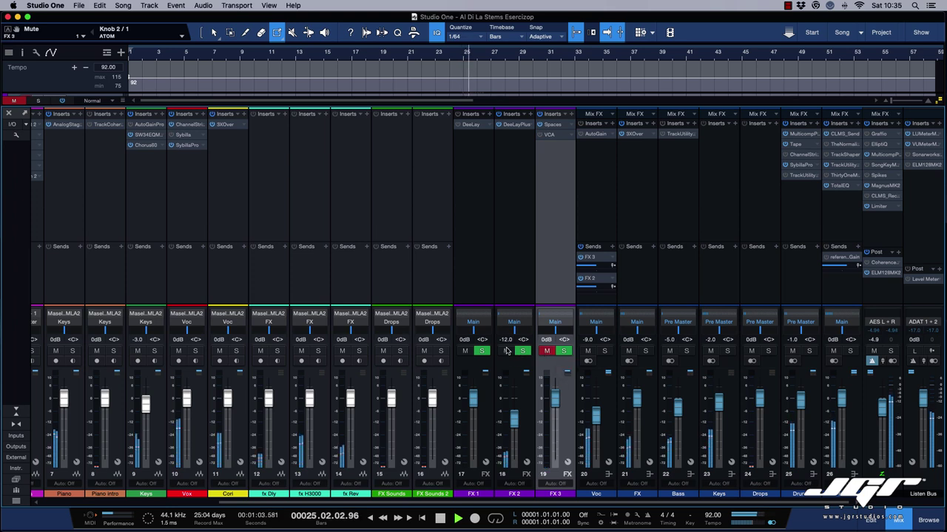
{"action": "left_click", "coordinate": [506, 351]}
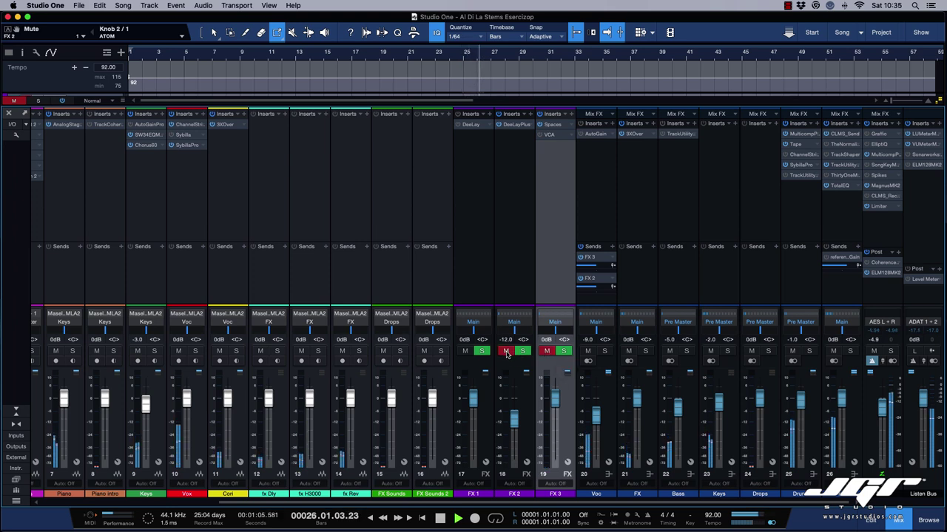
{"action": "left_click", "coordinate": [506, 351]}
{"action": "left_click", "coordinate": [546, 351]}
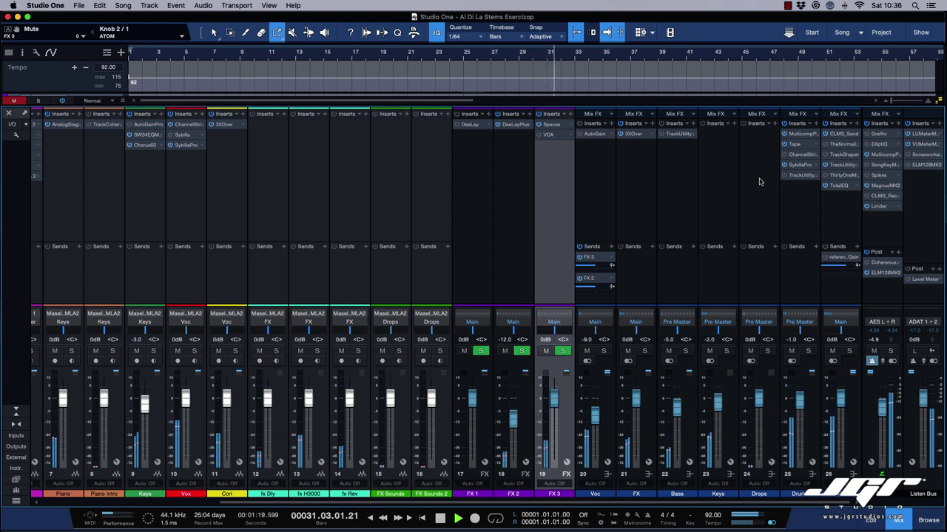
{"action": "key", "text": "space"}
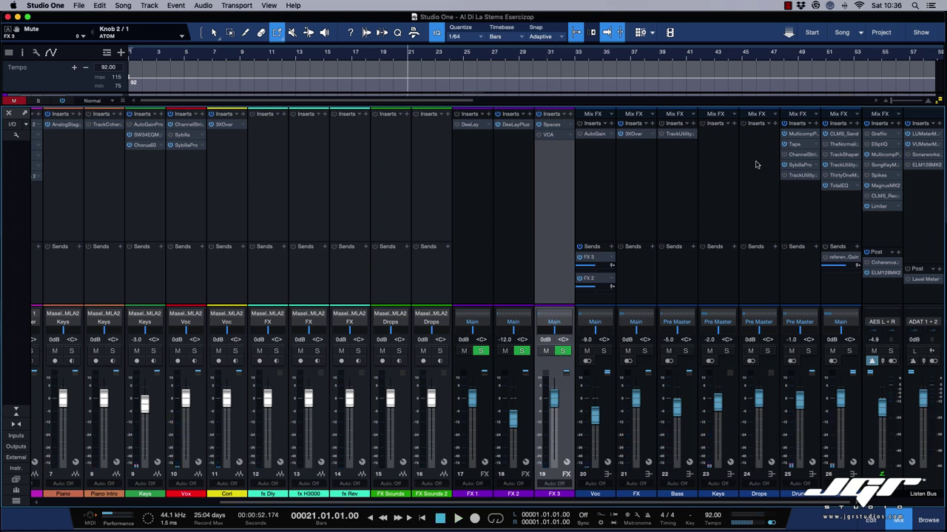
- Open MulticompPlusMK2 on the Main channel, move its window to the mixer's centre, and examine its compression during short playbacks
{"action": "left_click", "coordinate": [885, 155]}
{"action": "left_click_drag", "start_coordinate": [422, 195], "coordinate": [498, 129]}
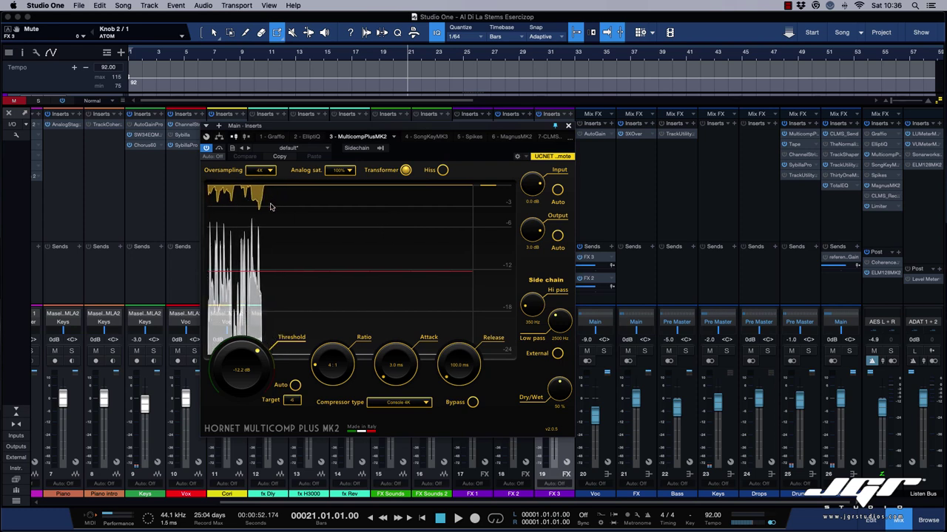
{"action": "key", "text": "space"}
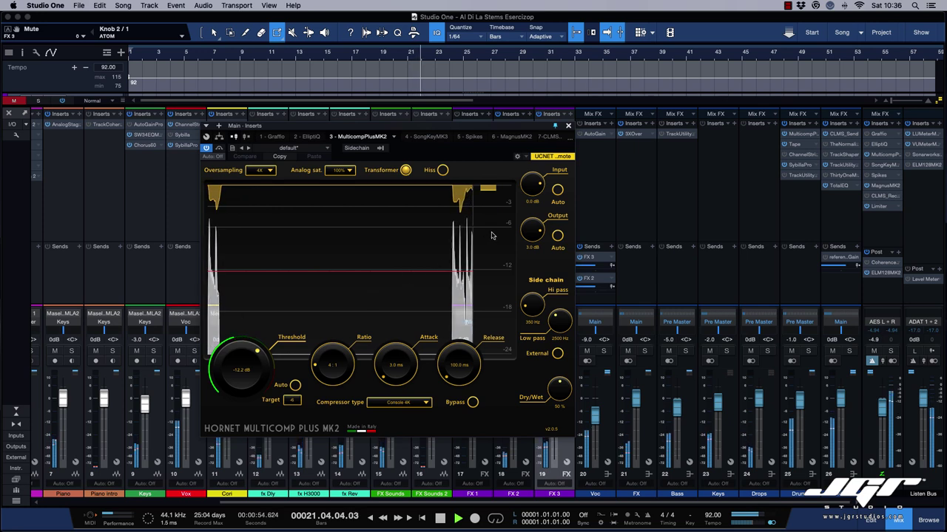
{"action": "key", "text": "space"}
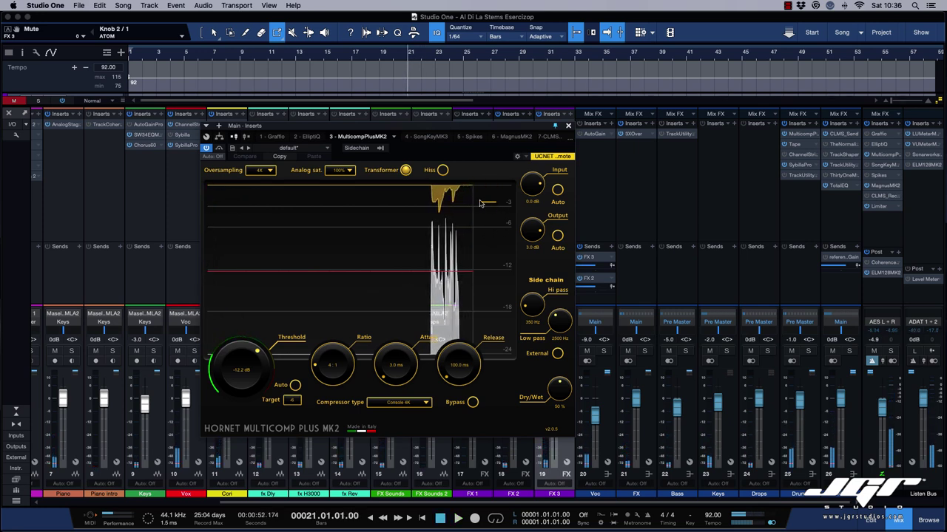
{"action": "key", "text": "space"}
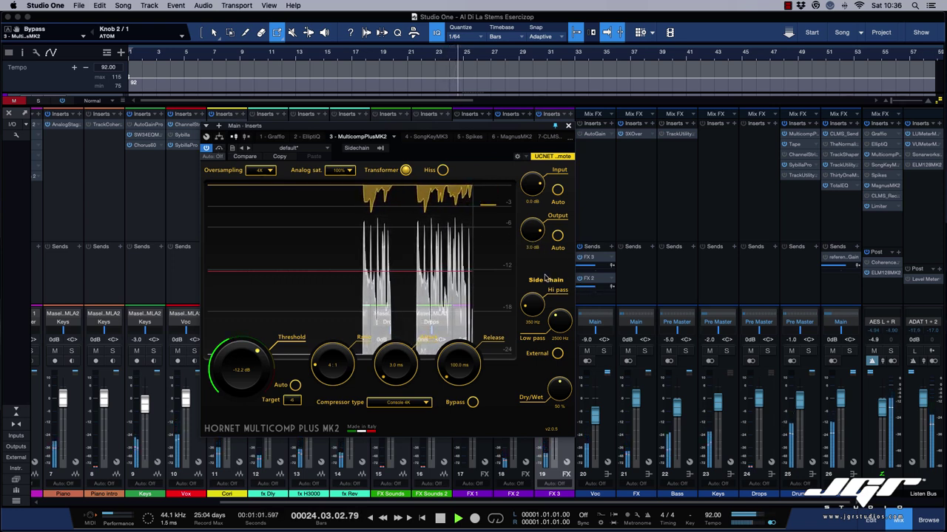
{"action": "key", "text": "space"}
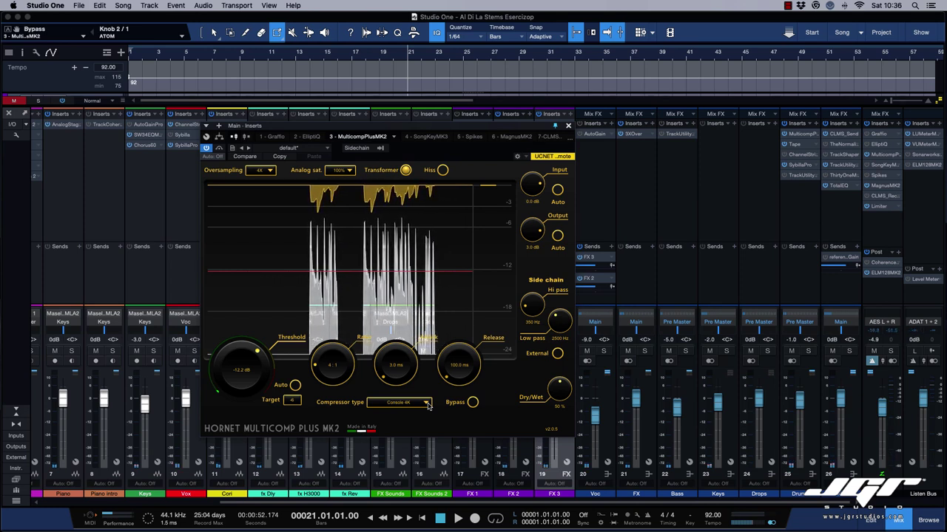
- View MulticompPlusMK2's compressor types, keeping Console 4K, and compare the mix using the plug-in's bypass before closing it and stopping playback
{"action": "left_click", "coordinate": [425, 404]}
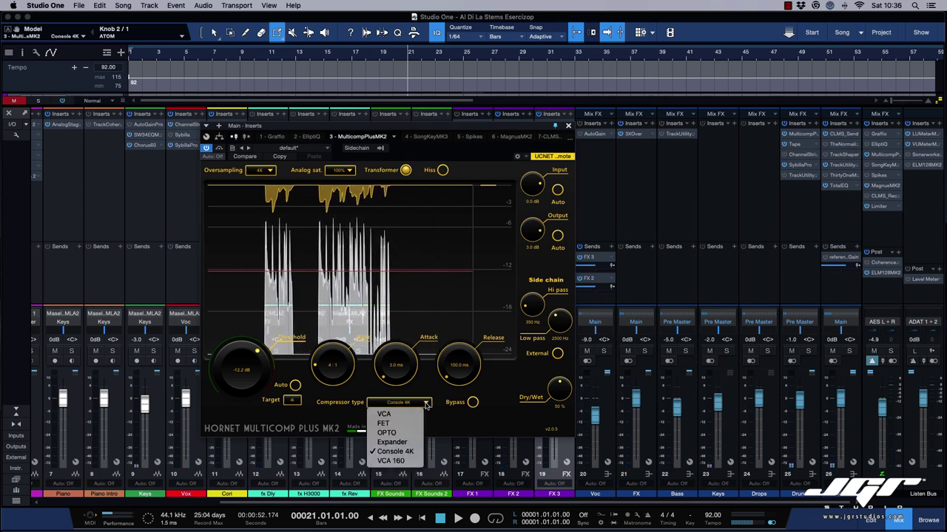
{"action": "left_click", "coordinate": [496, 420]}
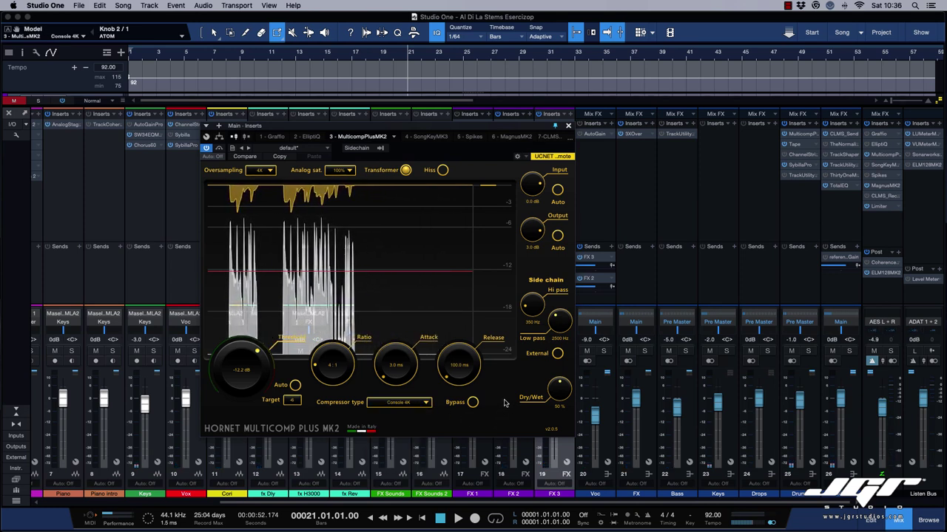
{"action": "left_click_drag", "start_coordinate": [439, 127], "coordinate": [478, 146]}
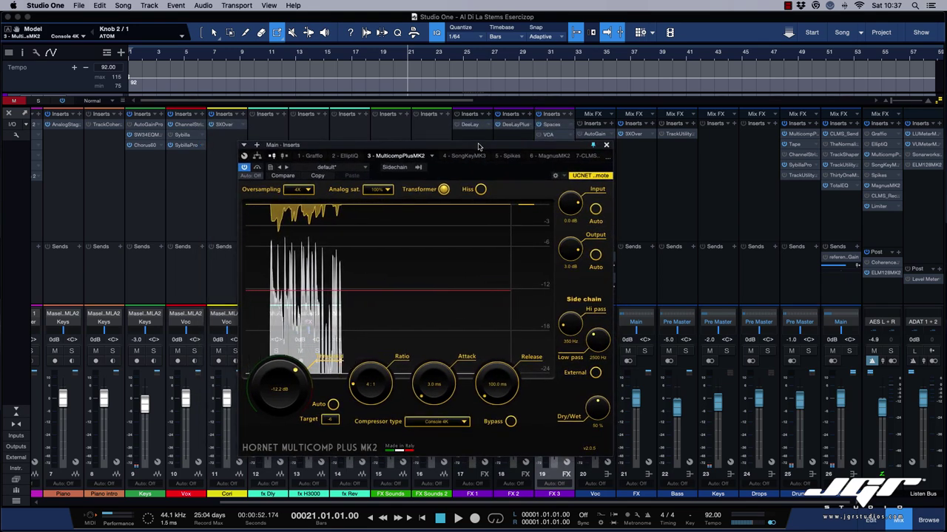
{"action": "key", "text": "space"}
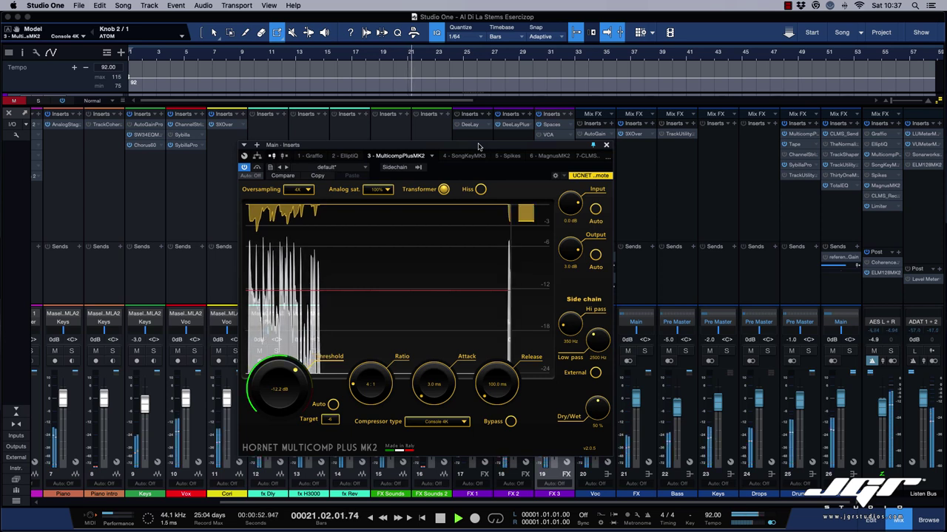
{"action": "left_click", "coordinate": [258, 168]}
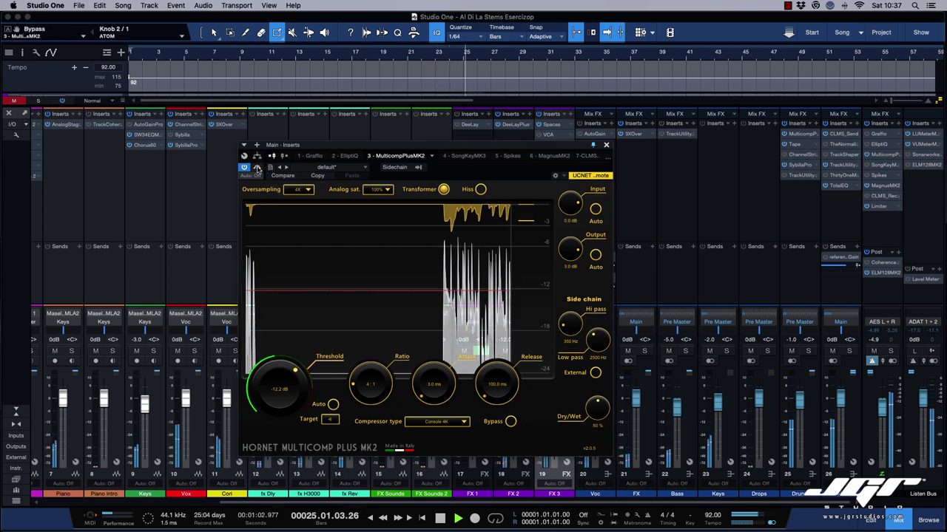
{"action": "left_click", "coordinate": [606, 147]}
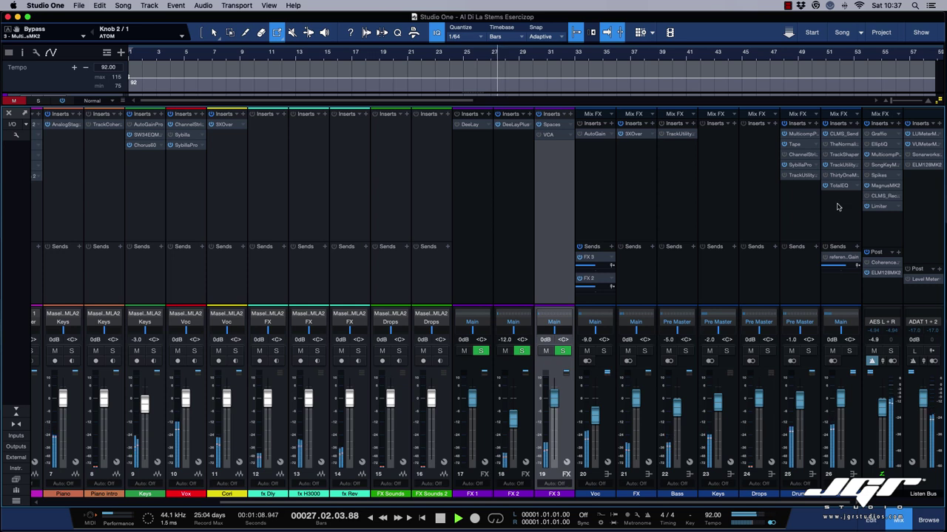
{"action": "key", "text": "space"}
- Open MagnusMK2 on the Main channel, move its window over the mixer, and examine its clipper and limiter during playback
{"action": "left_click", "coordinate": [884, 186]}
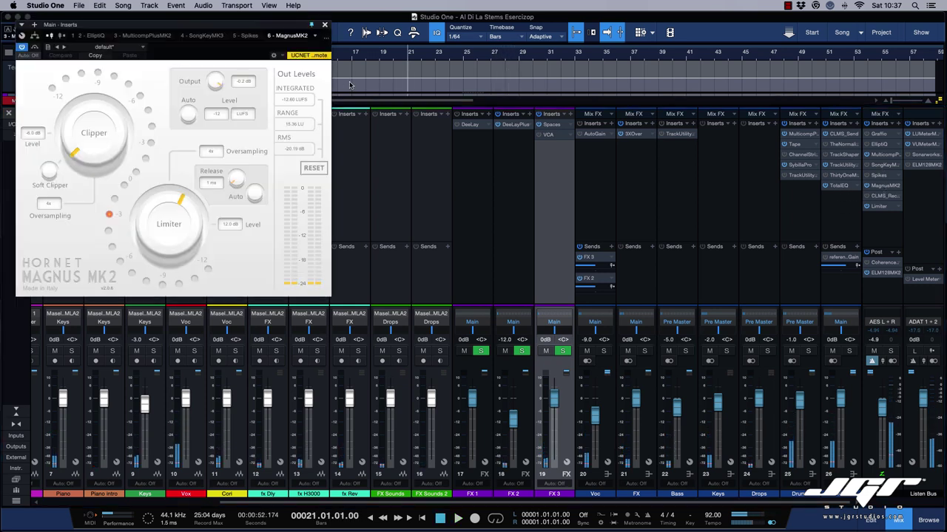
{"action": "left_click_drag", "start_coordinate": [229, 26], "coordinate": [509, 149]}
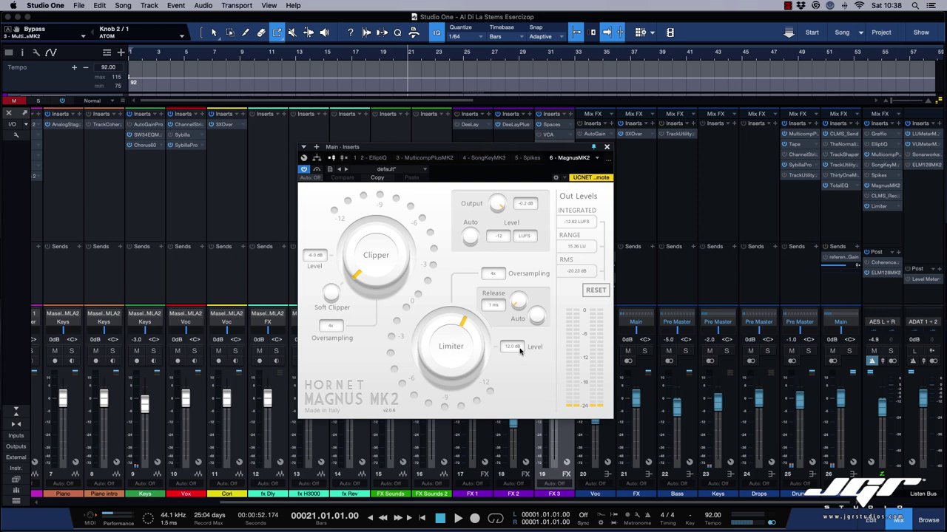
{"action": "key", "text": "space"}
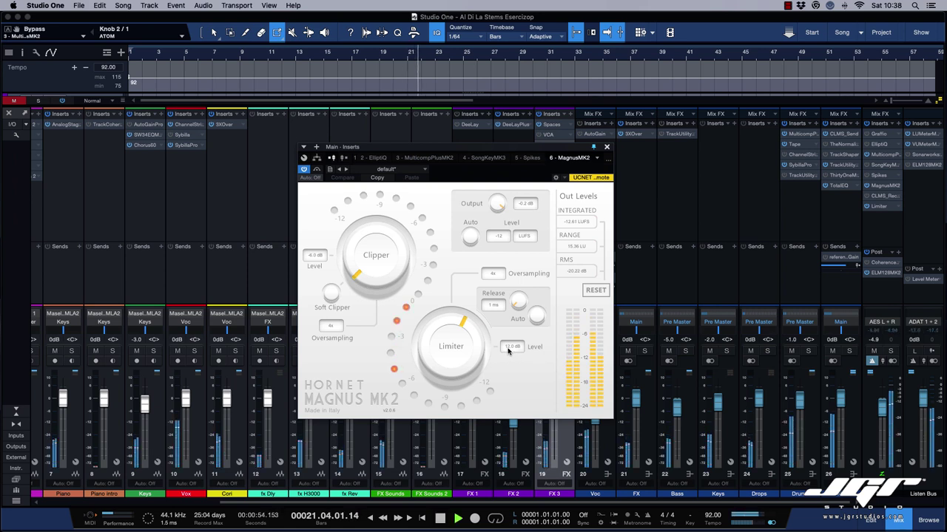
{"action": "key", "text": "space"}
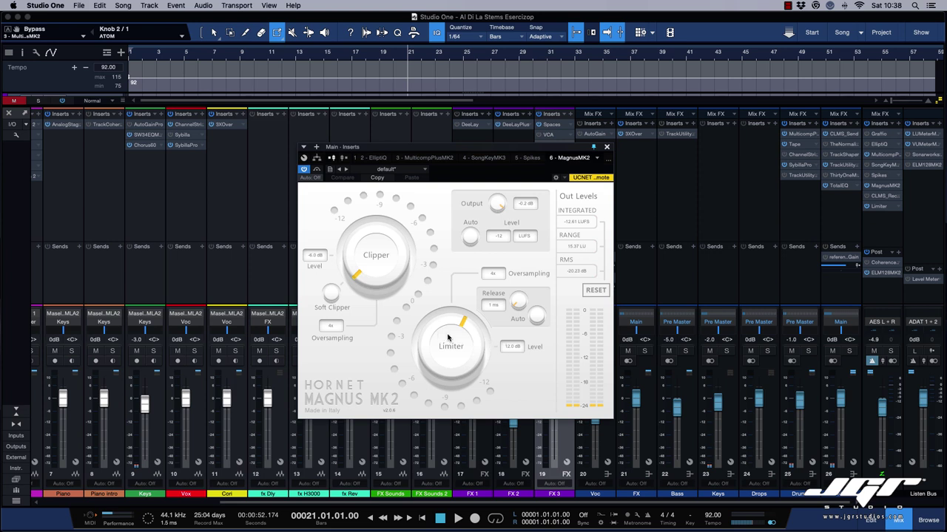
{"action": "key", "text": "space"}
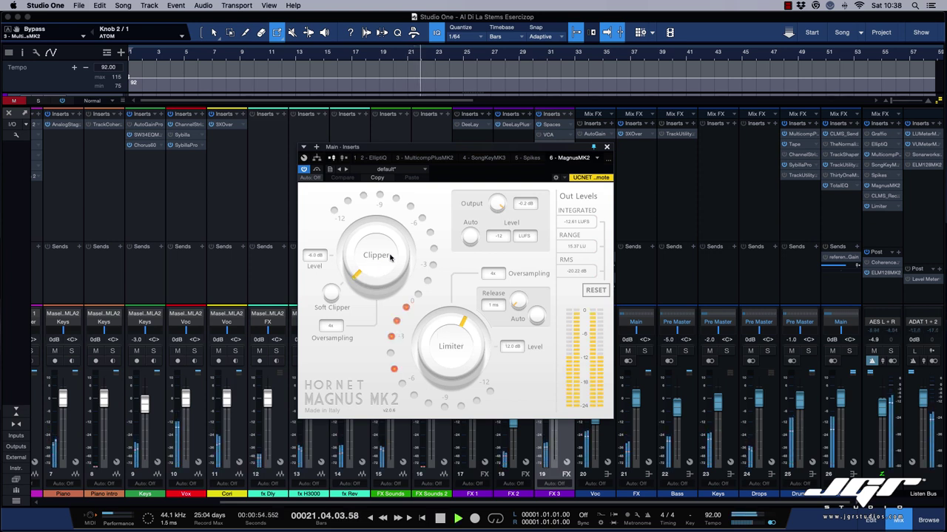
- Set MagnusMK2's clipper level to -2.0 dB and turn the clipper oversampling off
{"action": "mouse_move", "coordinate": [370, 275]}
{"action": "left_mouse_down"}
{"action": "mouse_move", "coordinate": [371, 250]}
{"action": "mouse_move", "coordinate": [376, 261]}
{"action": "left_mouse_up"}
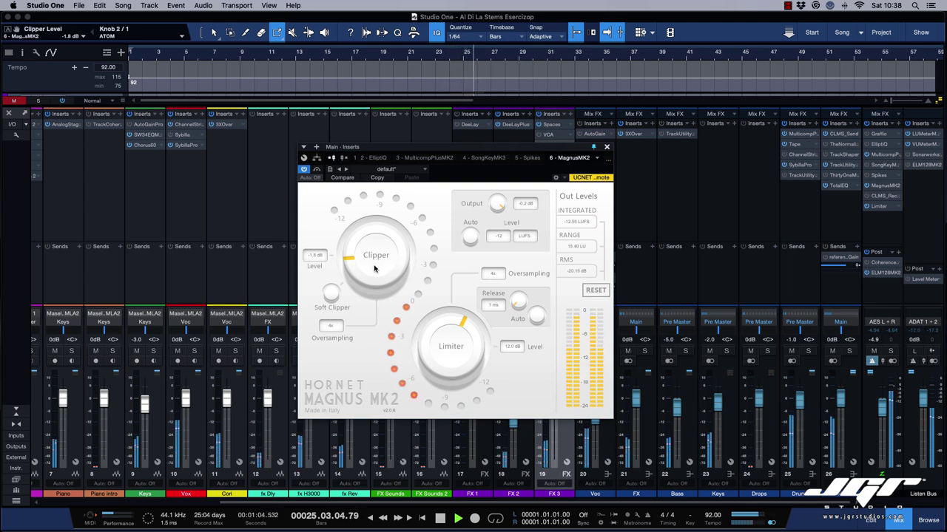
{"action": "left_click_drag", "start_coordinate": [374, 269], "coordinate": [374, 271]}
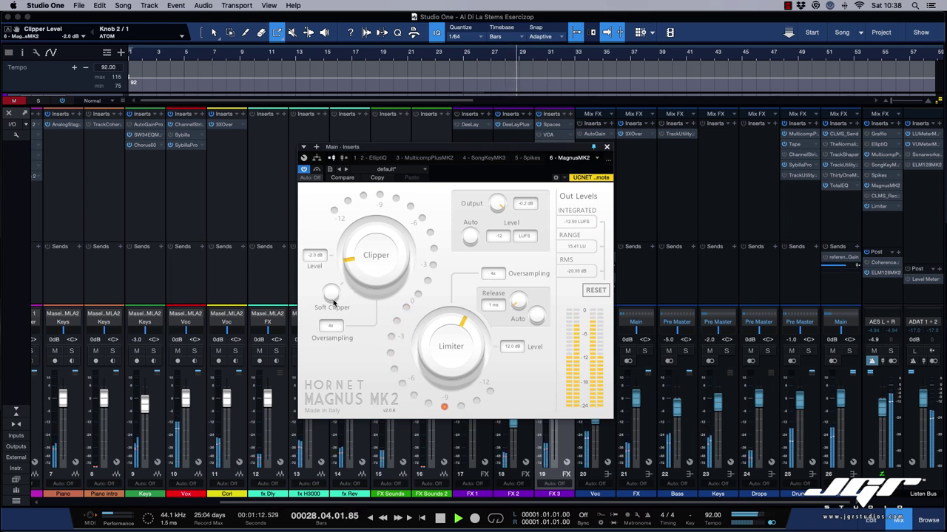
{"action": "left_click", "coordinate": [331, 327]}
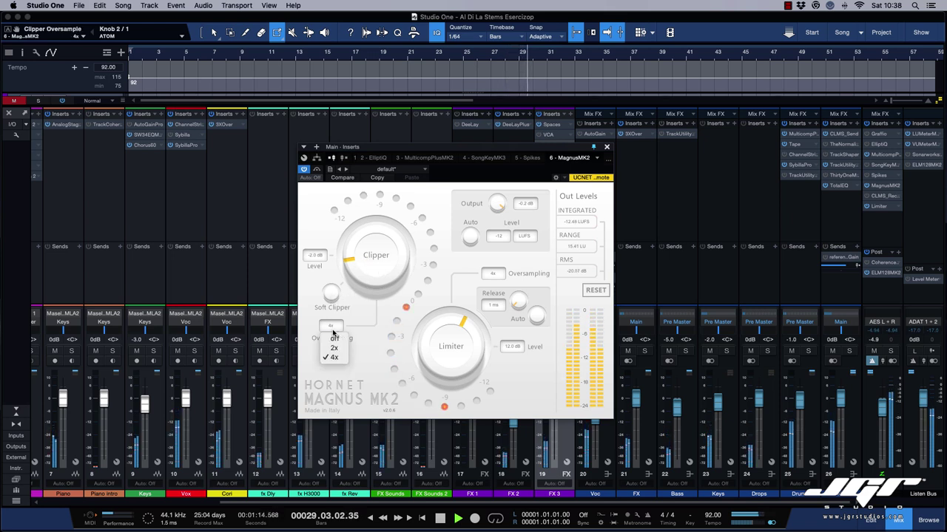
{"action": "left_click", "coordinate": [334, 338]}
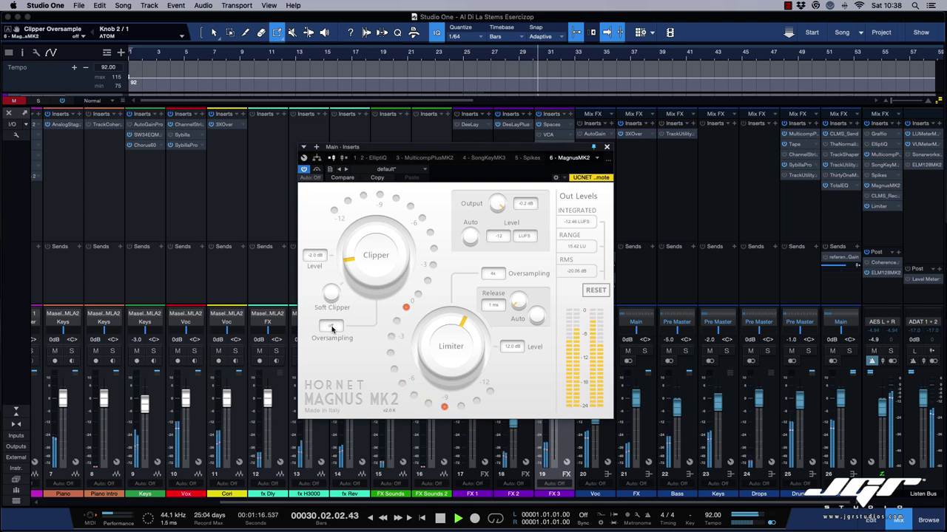
- Set MagnusMK2's clipper oversampling to 4x, try a clipper level of -4.6 dB, and reset the level
{"action": "left_click", "coordinate": [331, 328]}
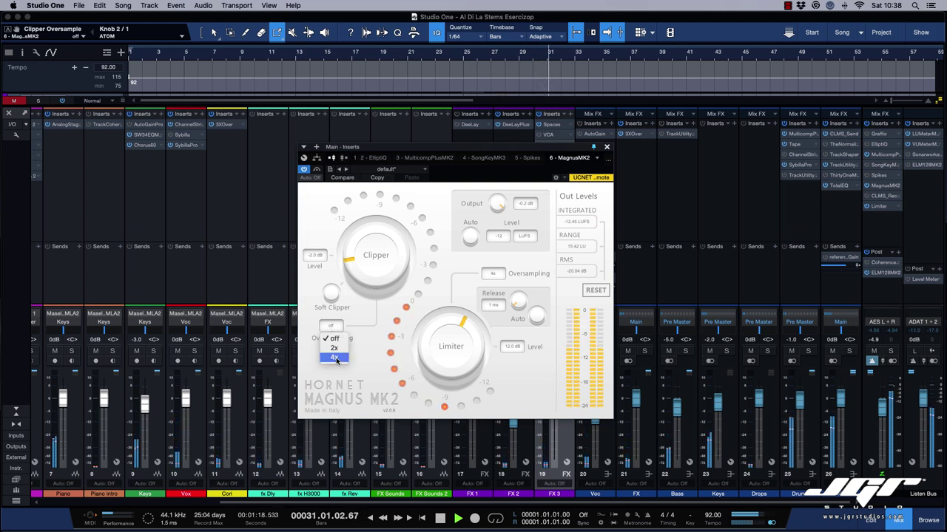
{"action": "left_click", "coordinate": [335, 358]}
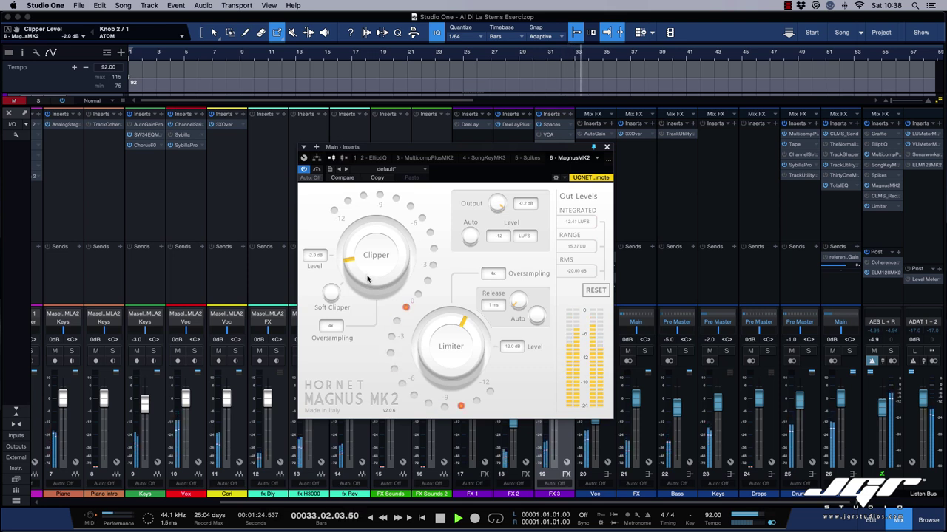
{"action": "left_click_drag", "start_coordinate": [368, 279], "coordinate": [375, 307]}
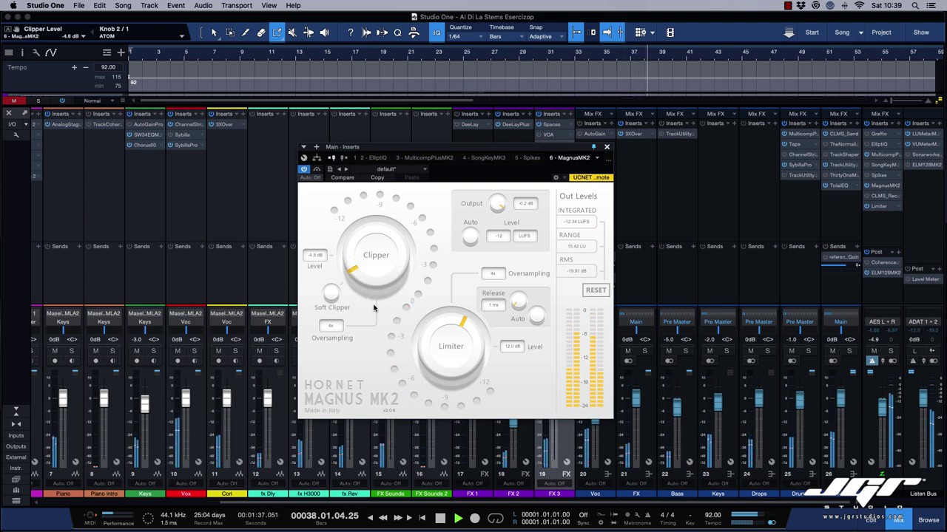
{"action": "double_click", "coordinate": [375, 260]}
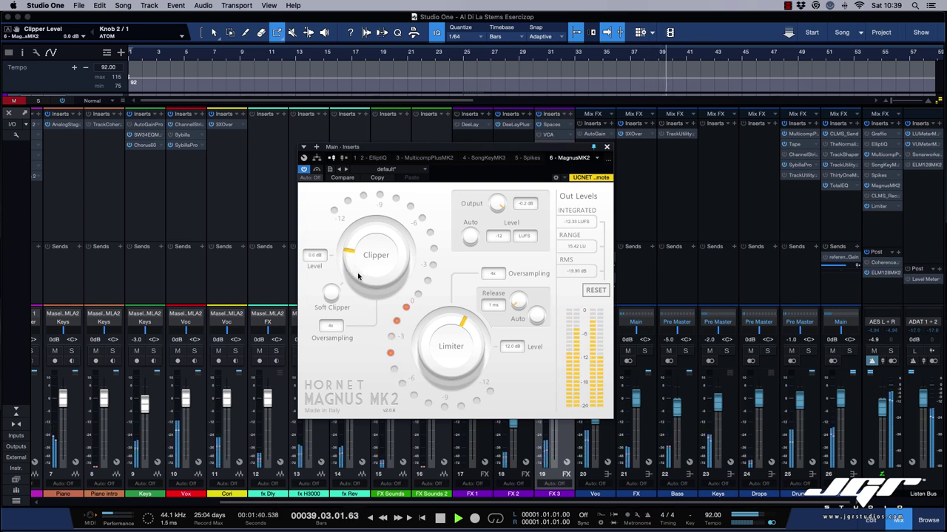
- Enable MagnusMK2's soft clipper and set the clipper level to -1.0 dB
{"action": "left_click", "coordinate": [332, 294]}
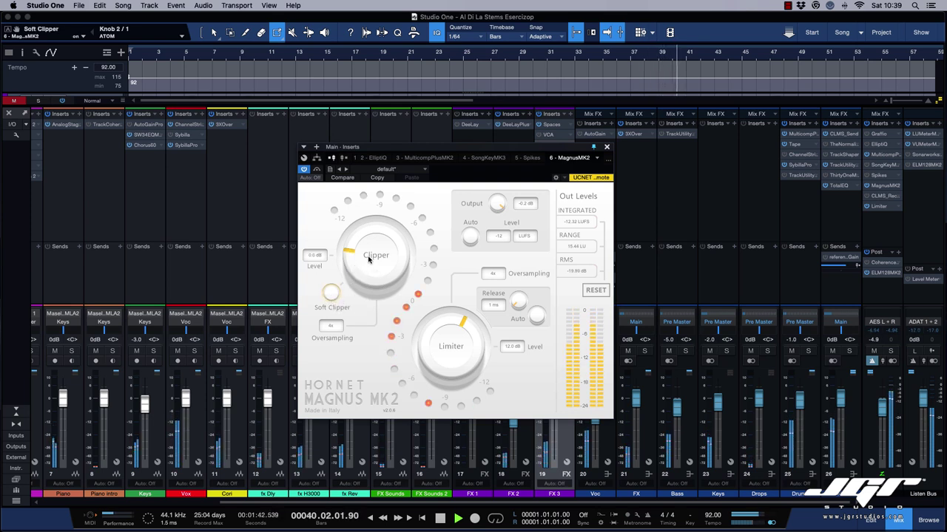
{"action": "scroll", "coordinate": [361, 257], "scroll_direction": "down", "scroll_amount": 3}
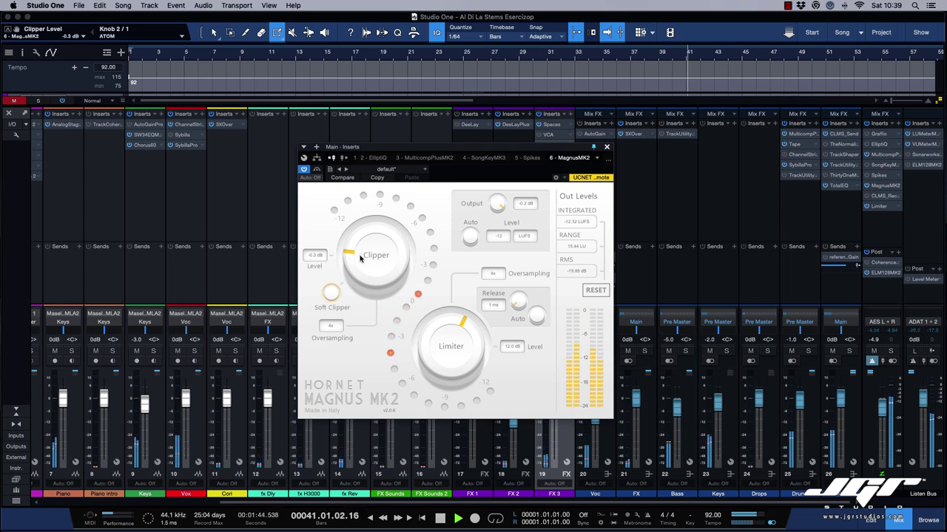
{"action": "scroll", "coordinate": [360, 259], "scroll_direction": "down", "scroll_amount": 7}
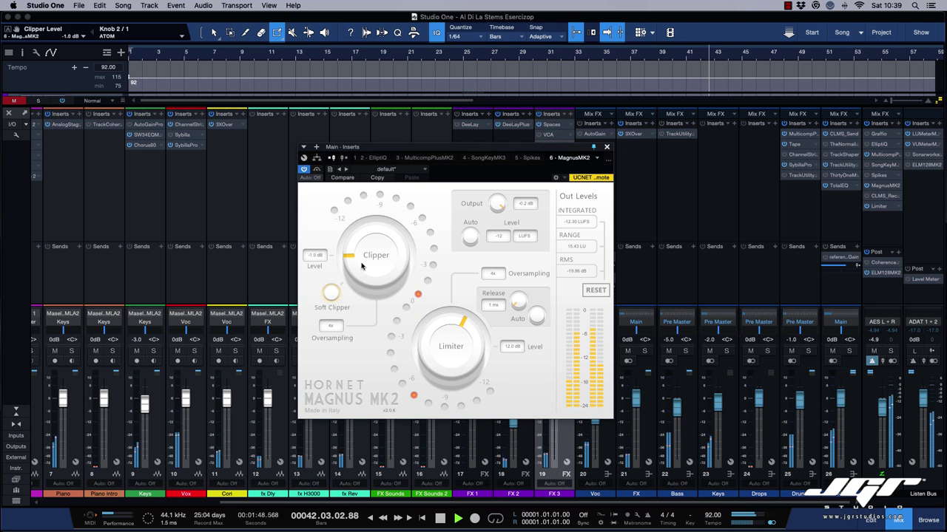
- Try MagnusMK2's automatic output level, stop playback, and switch the soft clipper off
{"action": "left_click", "coordinate": [469, 238]}
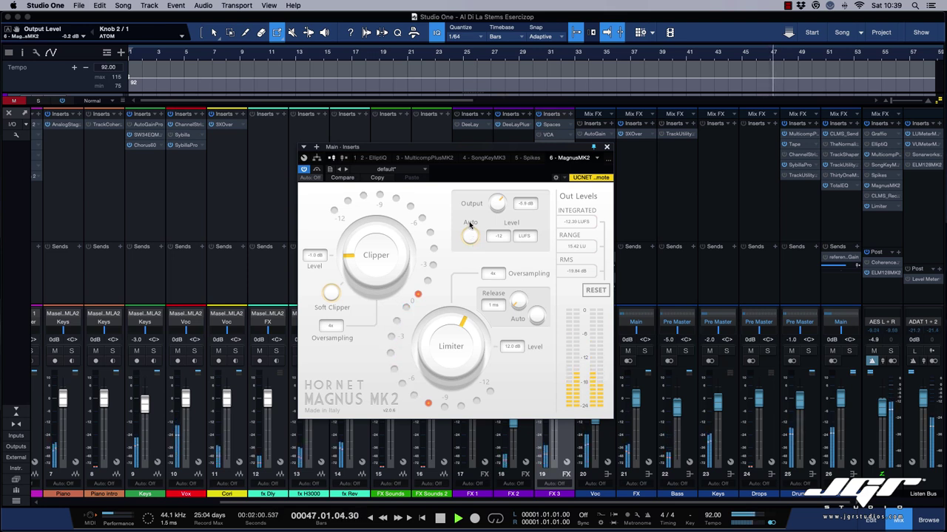
{"action": "key", "text": "space"}
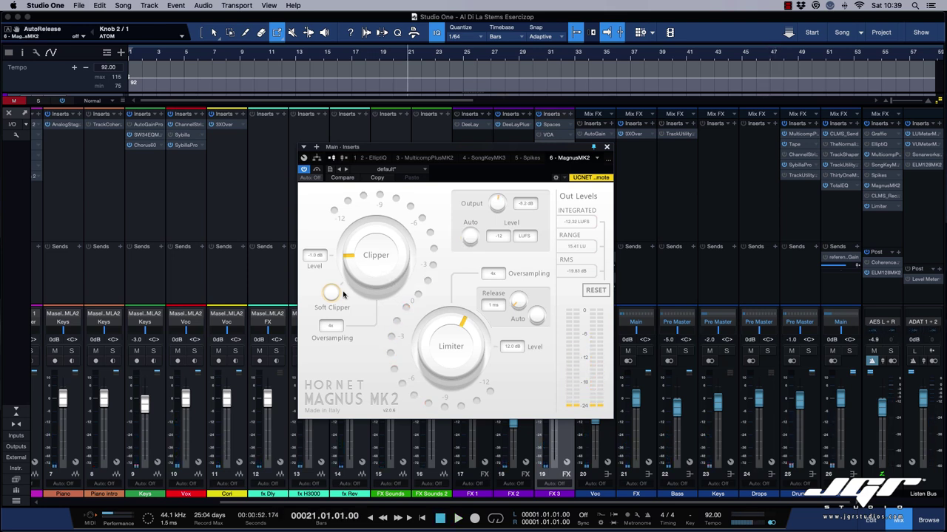
{"action": "left_click", "coordinate": [332, 294]}
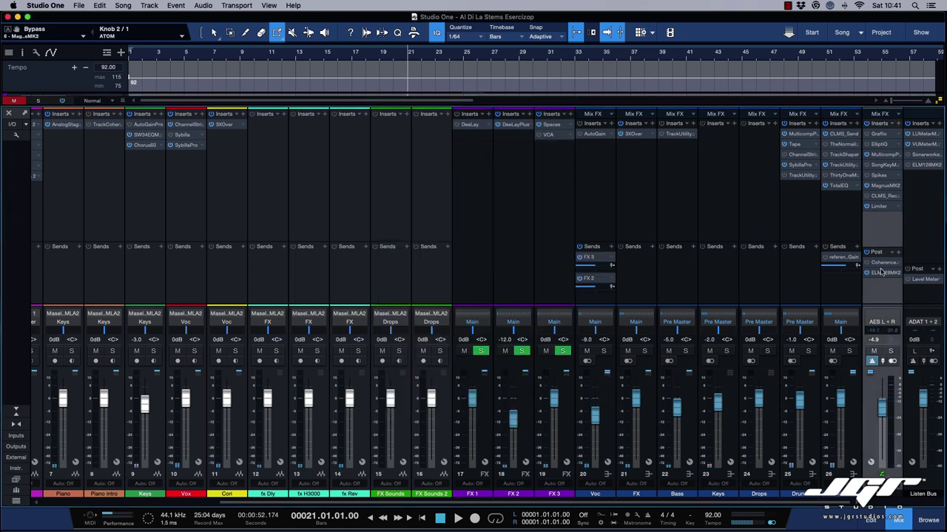
- Open the Limiter on the Main channel and move its window towards the mixer's centre to view its settings
{"action": "left_click", "coordinate": [879, 208]}
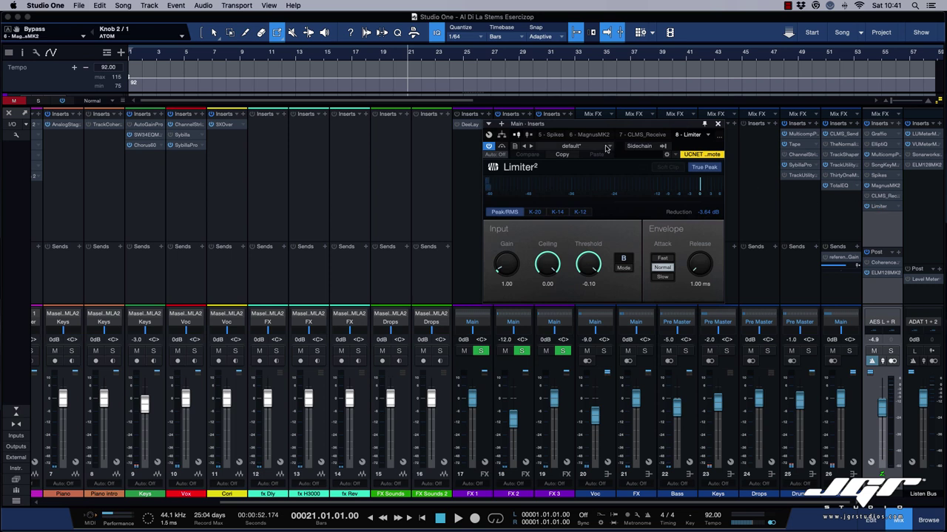
{"action": "left_click_drag", "start_coordinate": [636, 126], "coordinate": [606, 151]}
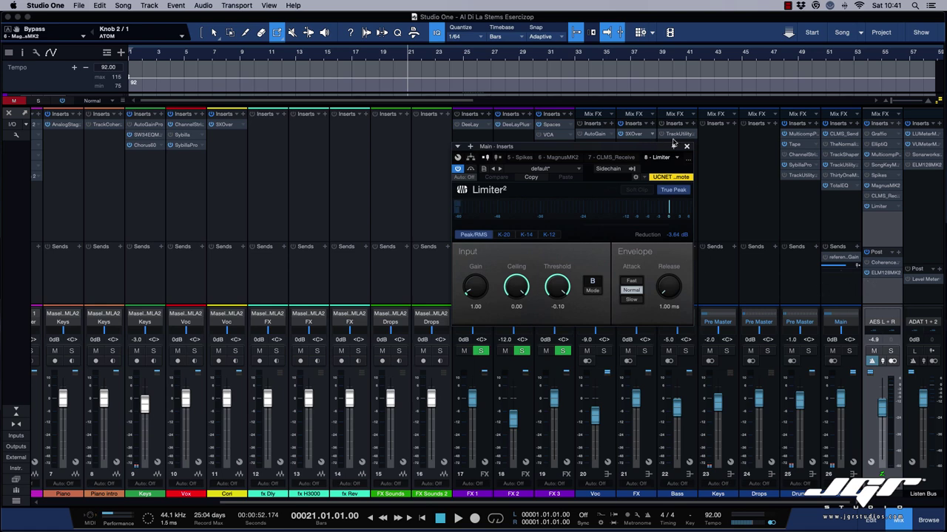
- Open the post-fader ELM128MK2 meter on the Main channel, move its window over the mixer's centre, and enlarge it
{"action": "left_click", "coordinate": [881, 273]}
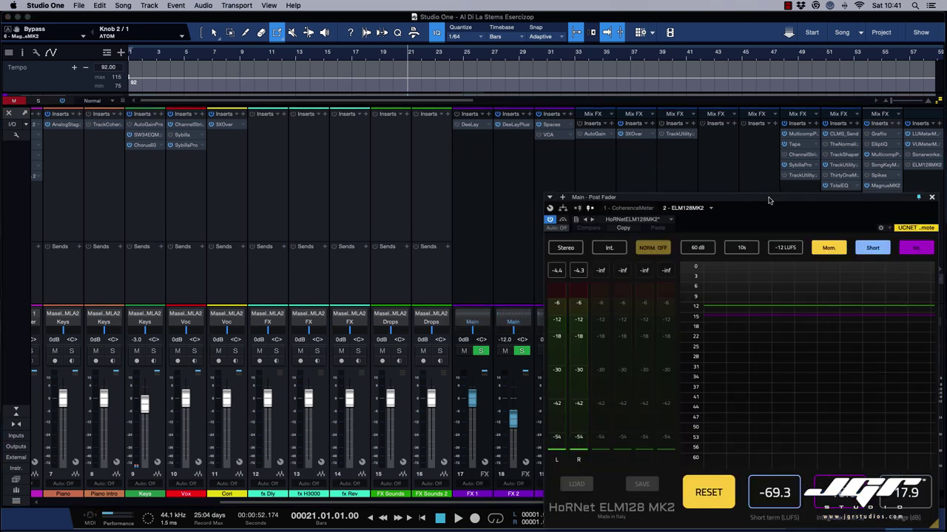
{"action": "left_click_drag", "start_coordinate": [769, 200], "coordinate": [555, 137]}
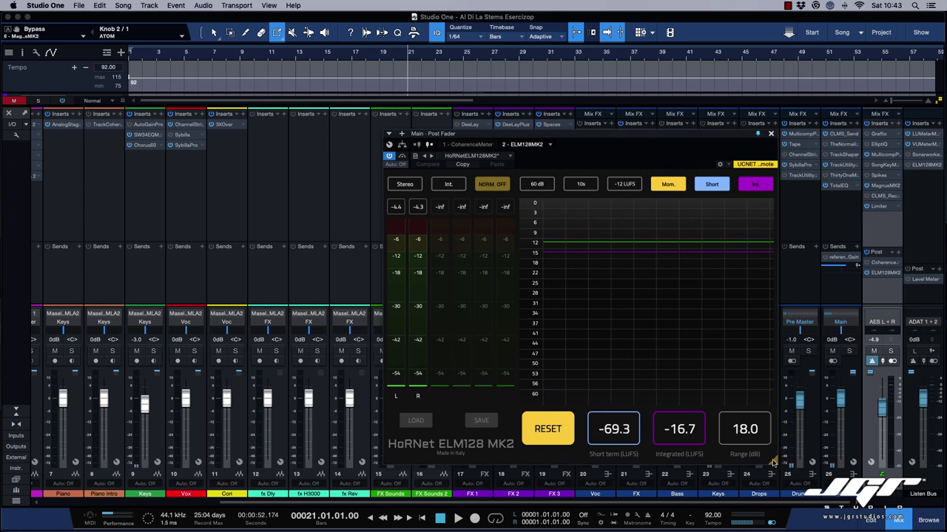
{"action": "left_click_drag", "start_coordinate": [774, 462], "coordinate": [845, 515]}
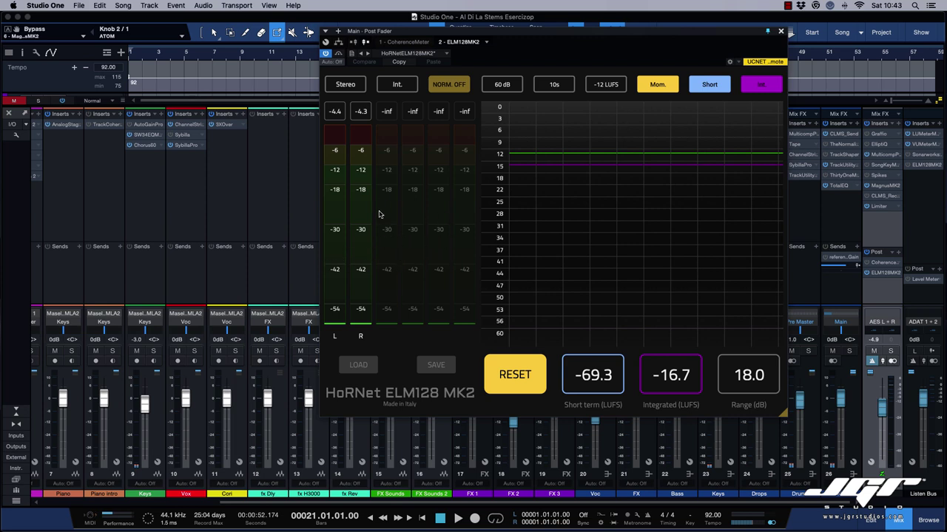
- Switch ELM128MK2's meter mode to 5.1 and back to Stereo
{"action": "left_click", "coordinate": [345, 87]}
{"action": "left_click", "coordinate": [339, 101]}
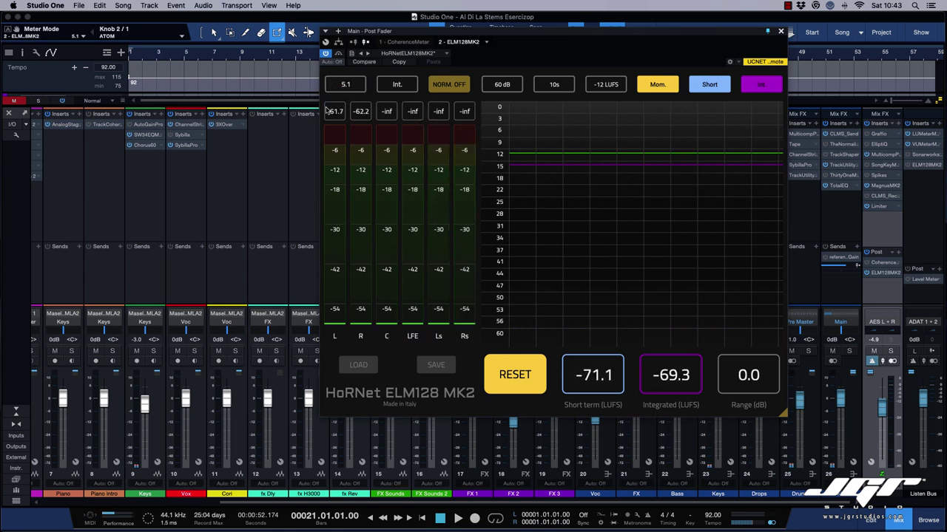
{"action": "left_click", "coordinate": [343, 85]}
{"action": "left_click", "coordinate": [345, 91]}
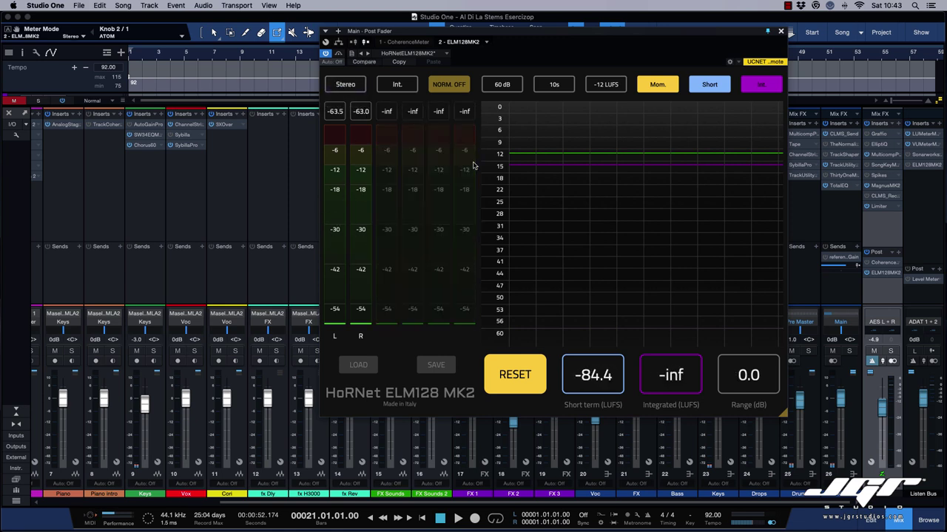
- View ELM128MK2's loudness graph over 1h, set the graph time to 15m, and keep the dB range at 60 dB
{"action": "left_click", "coordinate": [553, 85]}
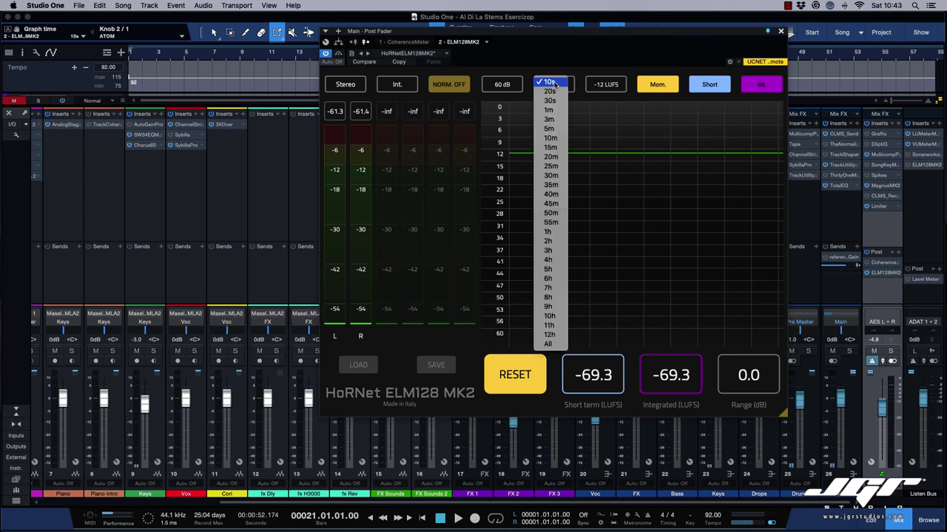
{"action": "left_click", "coordinate": [548, 232]}
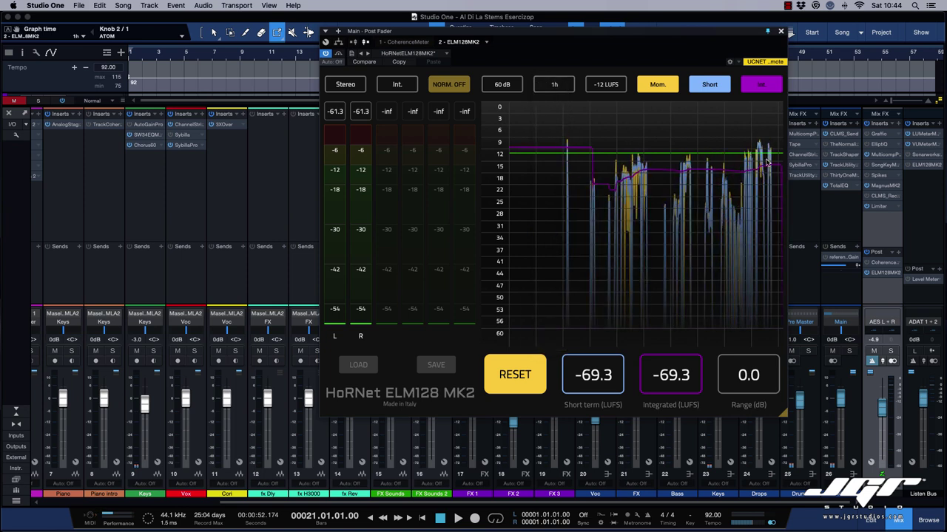
{"action": "left_click", "coordinate": [560, 85]}
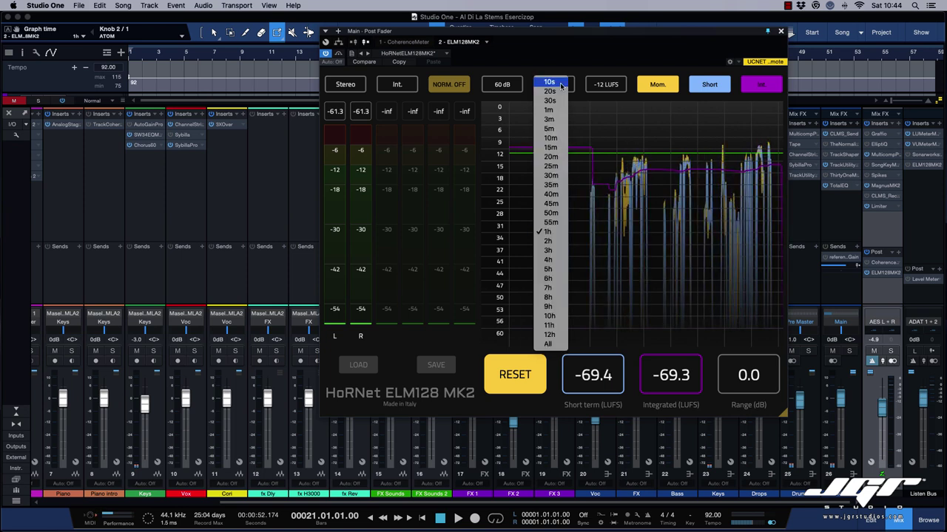
{"action": "left_click", "coordinate": [551, 147]}
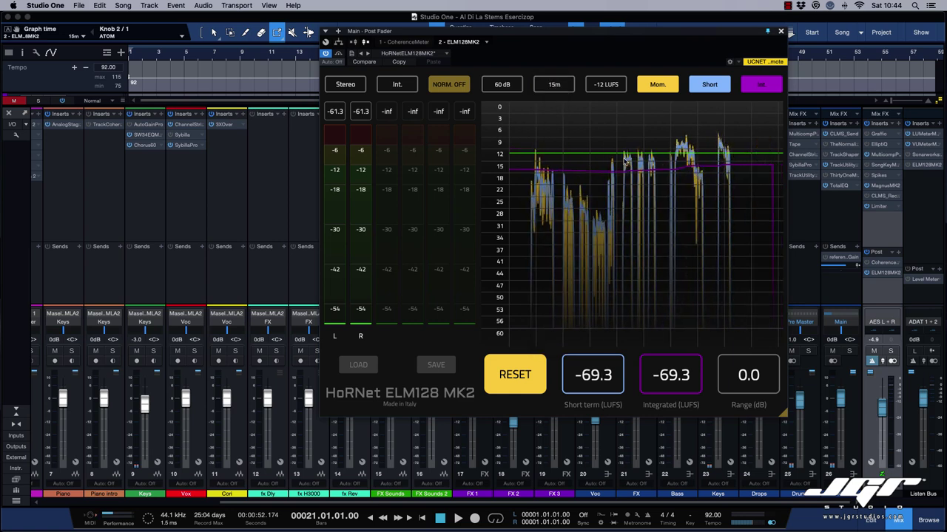
{"action": "left_click_drag", "start_coordinate": [497, 84], "coordinate": [500, 105]}
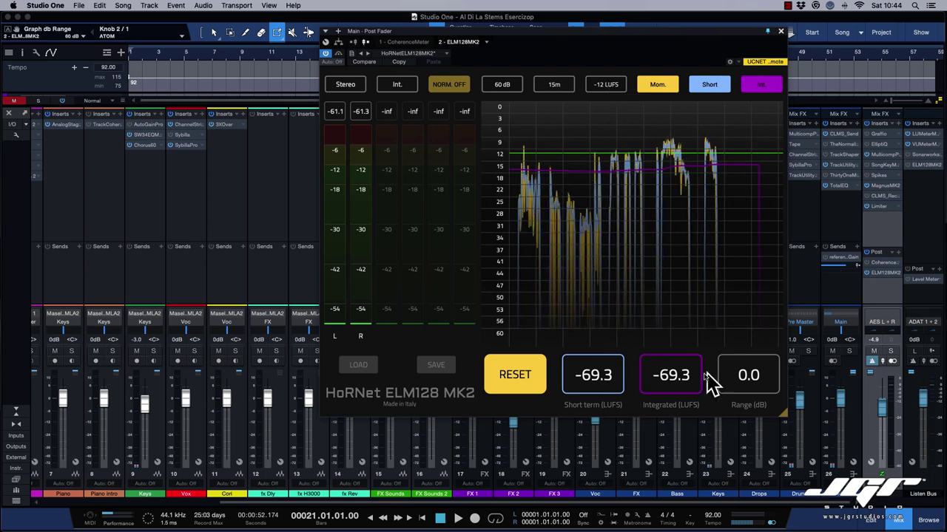
- Try ELM128MK2 reference levels of -13 and -14 LUFS, and return the reference to -12 LUFS
{"action": "left_click", "coordinate": [603, 86]}
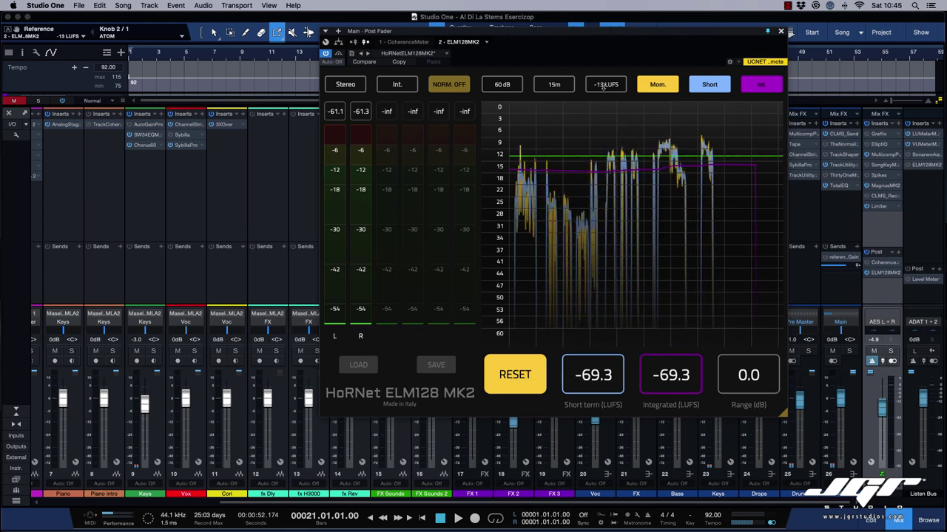
{"action": "scroll", "coordinate": [602, 95], "scroll_direction": "up", "scroll_amount": 2}
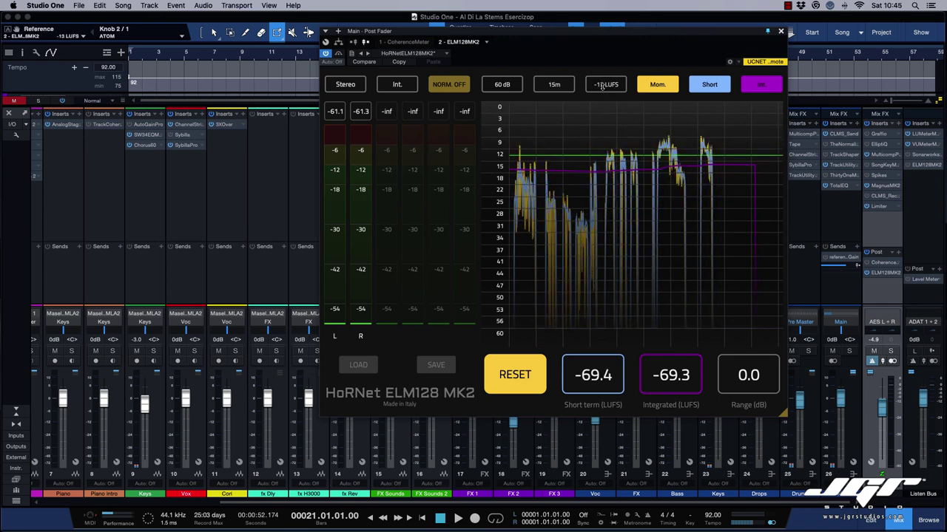
{"action": "scroll", "coordinate": [602, 95], "scroll_direction": "up", "scroll_amount": 8}
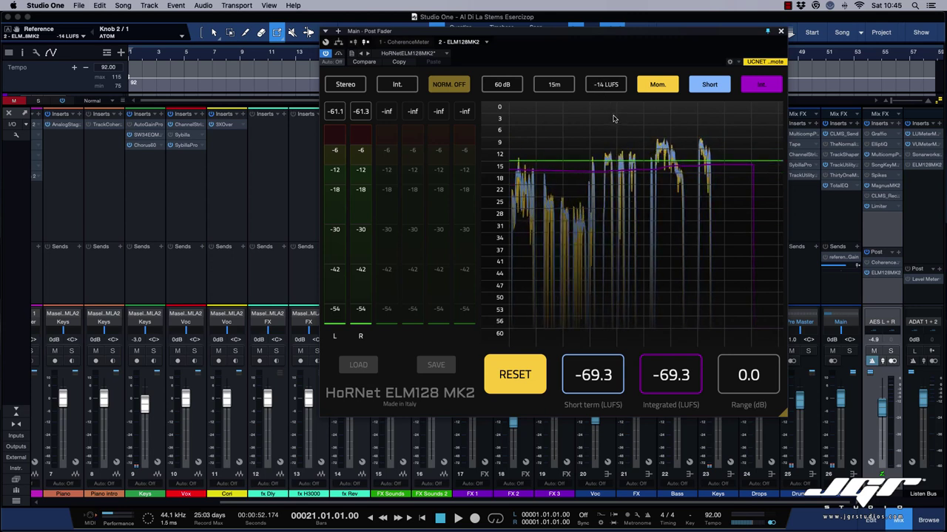
{"action": "scroll", "coordinate": [609, 122], "scroll_direction": "up", "scroll_amount": 2}
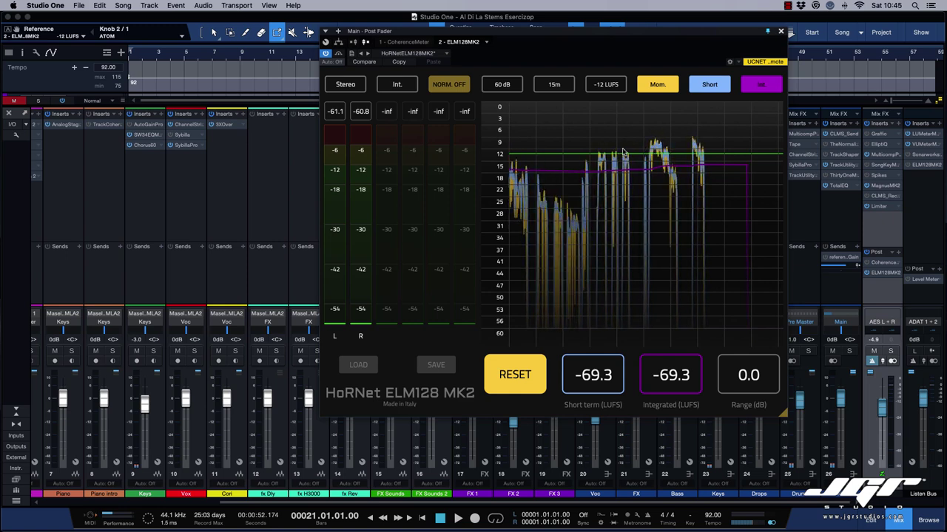
- Hide and redisplay the momentary, short-term, and integrated curves in turn to identify each one on ELM128MK2's graph
{"action": "left_click", "coordinate": [657, 86]}
{"action": "left_click", "coordinate": [657, 85]}
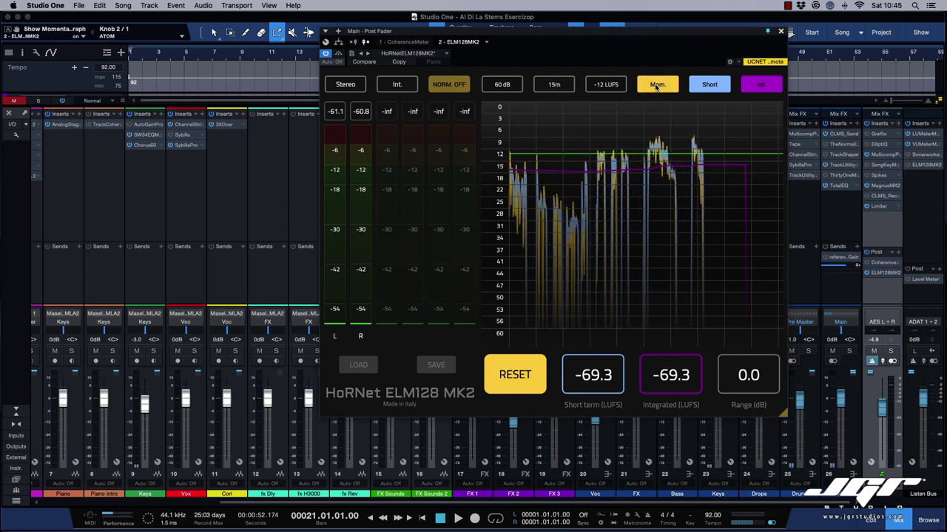
{"action": "left_click", "coordinate": [656, 86]}
{"action": "left_click", "coordinate": [656, 86]}
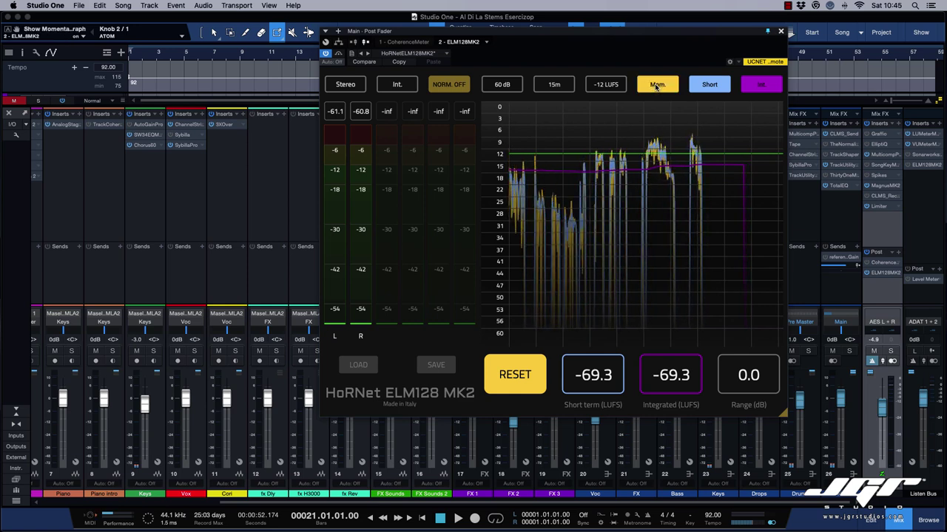
{"action": "left_click", "coordinate": [709, 85]}
{"action": "left_click", "coordinate": [710, 85]}
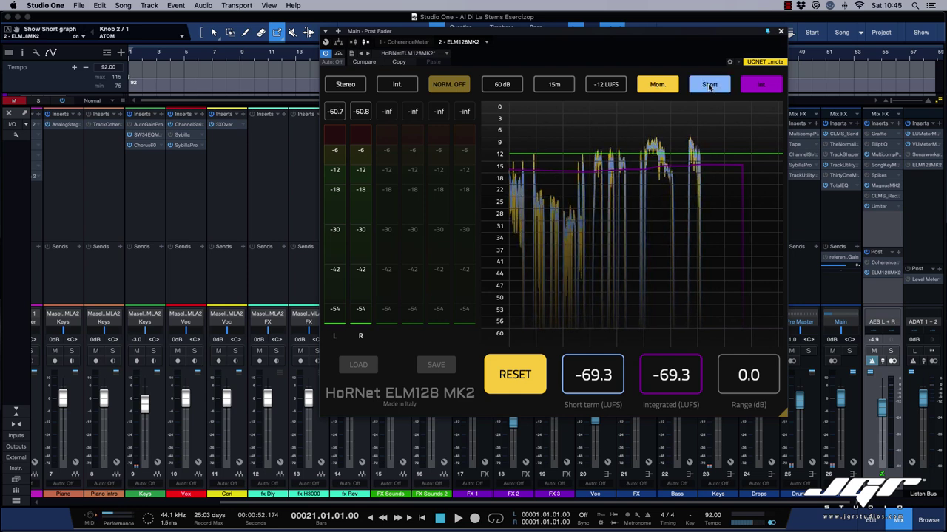
{"action": "left_click", "coordinate": [709, 86]}
{"action": "left_click", "coordinate": [709, 86]}
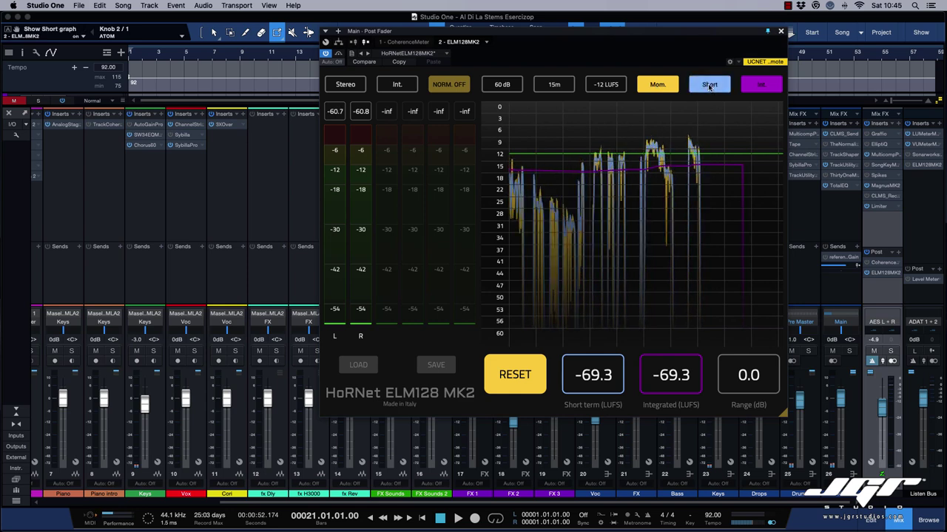
{"action": "left_click", "coordinate": [753, 88]}
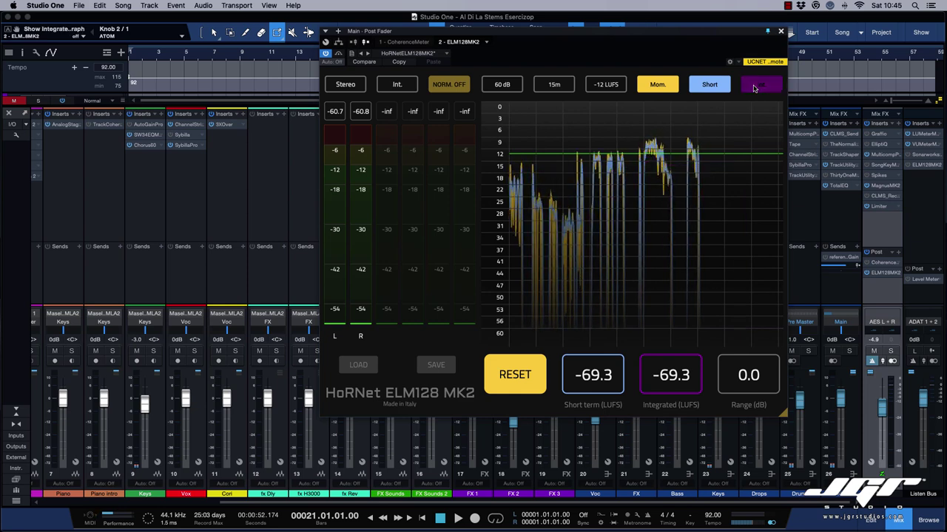
{"action": "left_click", "coordinate": [754, 88]}
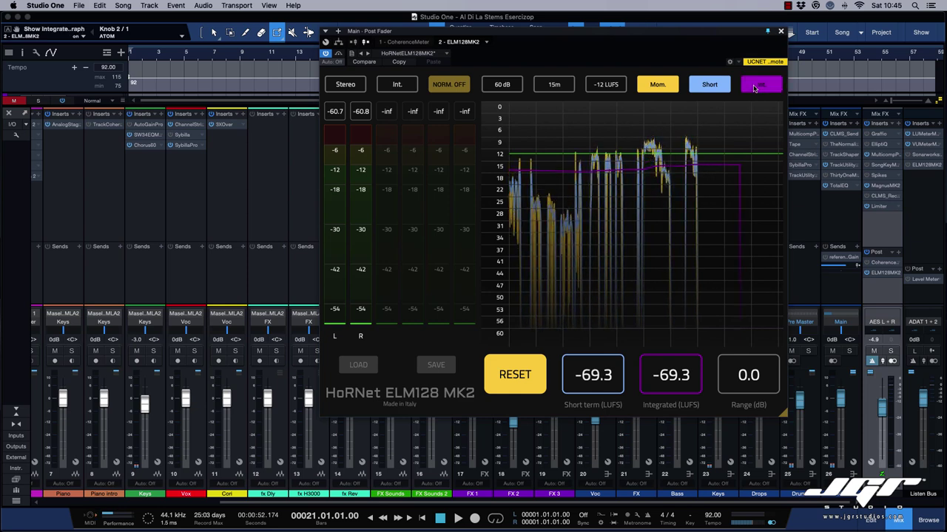
- Isolate the momentary curve and the integrated curve on ELM128MK2's graph, and restore all three curves
{"action": "left_click", "coordinate": [754, 88]}
{"action": "left_click", "coordinate": [706, 85]}
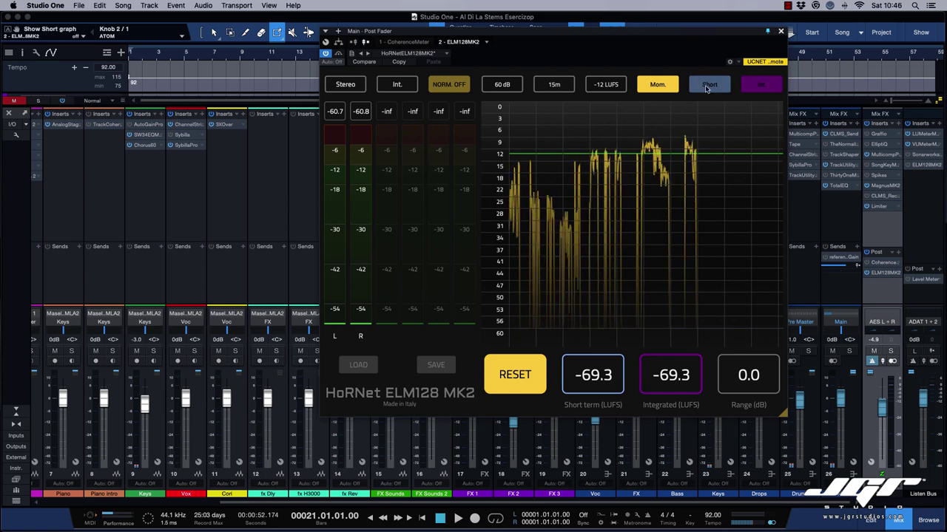
{"action": "left_click", "coordinate": [706, 86]}
{"action": "left_click", "coordinate": [754, 88]}
{"action": "left_click", "coordinate": [666, 88]}
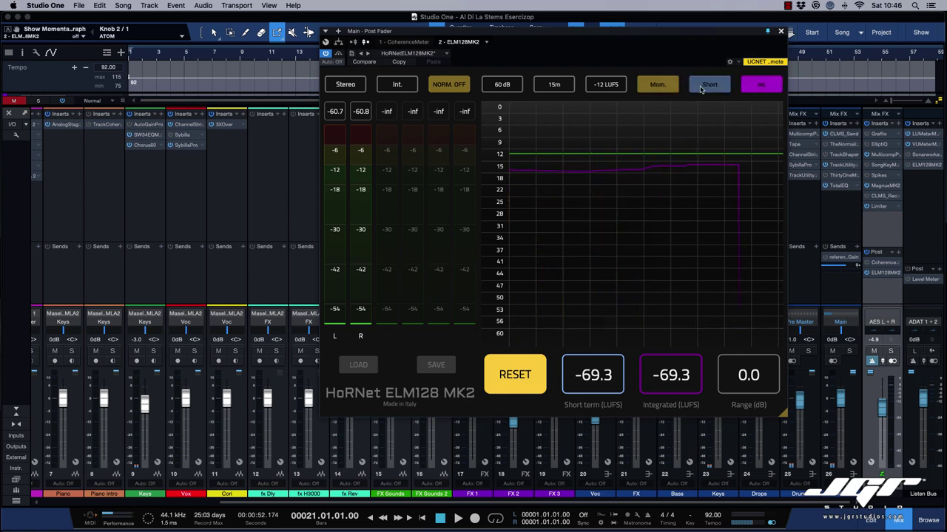
{"action": "left_click", "coordinate": [703, 89]}
{"action": "left_click", "coordinate": [655, 88]}
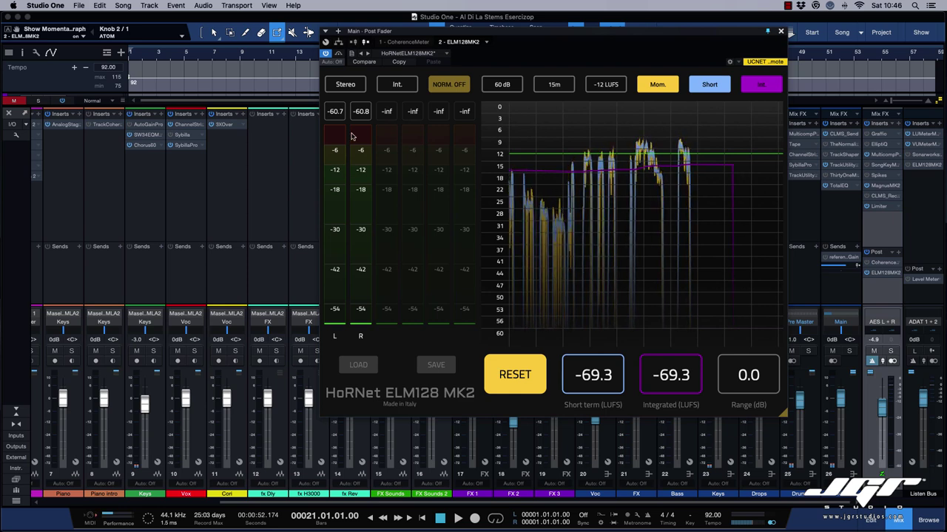
- Toggle ELM128MK2's normalization on and off repeatedly to compare both modes, and leave normalization off
{"action": "left_click", "coordinate": [449, 85]}
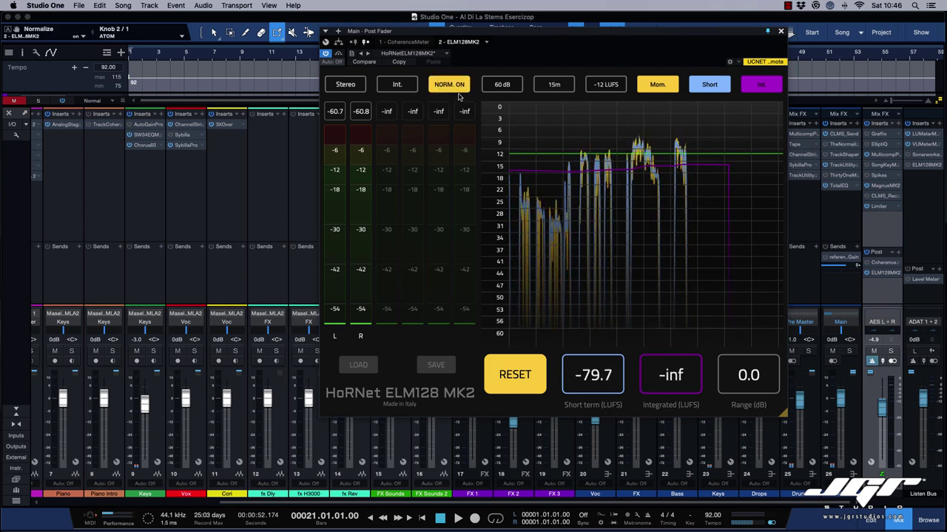
{"action": "left_click", "coordinate": [449, 86]}
{"action": "left_click", "coordinate": [449, 86]}
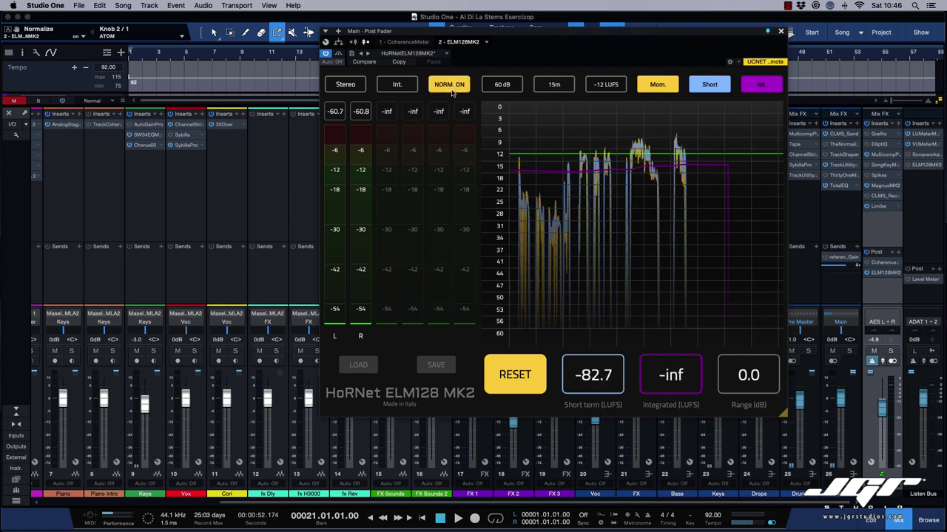
{"action": "left_click", "coordinate": [449, 86]}
{"action": "left_click", "coordinate": [449, 86]}
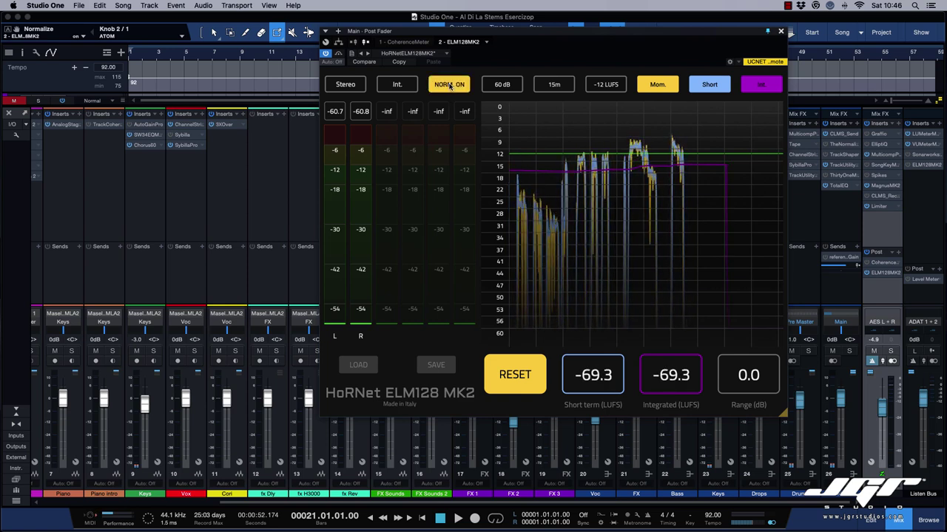
{"action": "left_click", "coordinate": [449, 86]}
{"action": "left_click", "coordinate": [449, 85]}
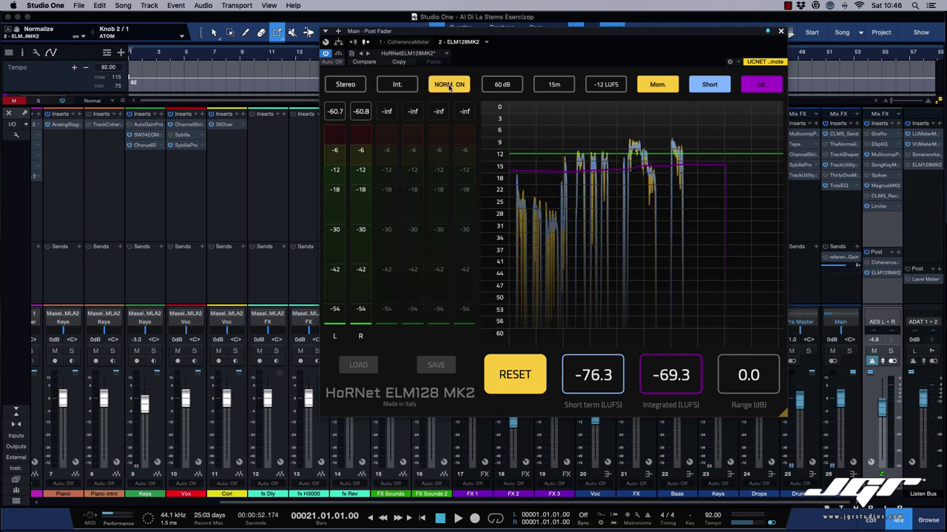
{"action": "left_click", "coordinate": [449, 85]}
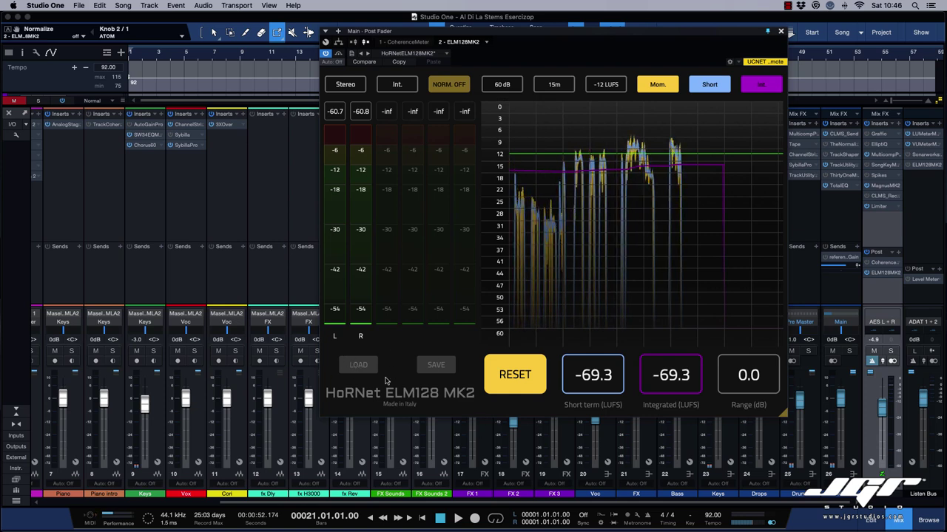
- Replace the ELM128MK2 window with Main's post-fader CoherenceMeter, and compare its range setting at 6 and 12
{"action": "left_click", "coordinate": [841, 209]}
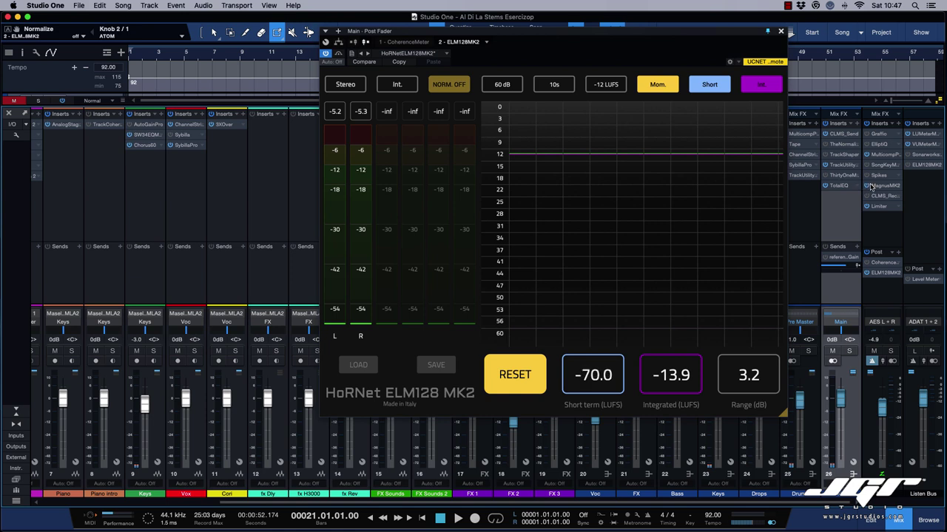
{"action": "left_click", "coordinate": [885, 264]}
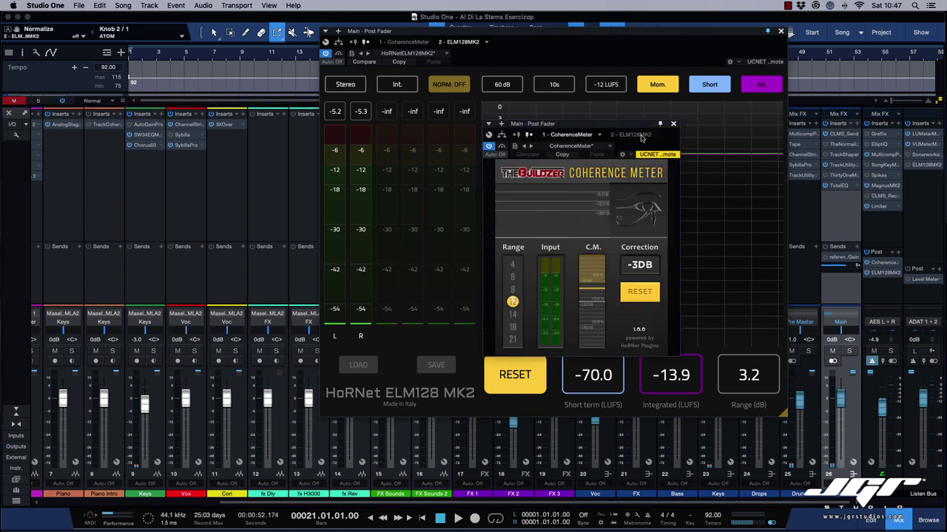
{"action": "left_click", "coordinate": [781, 32]}
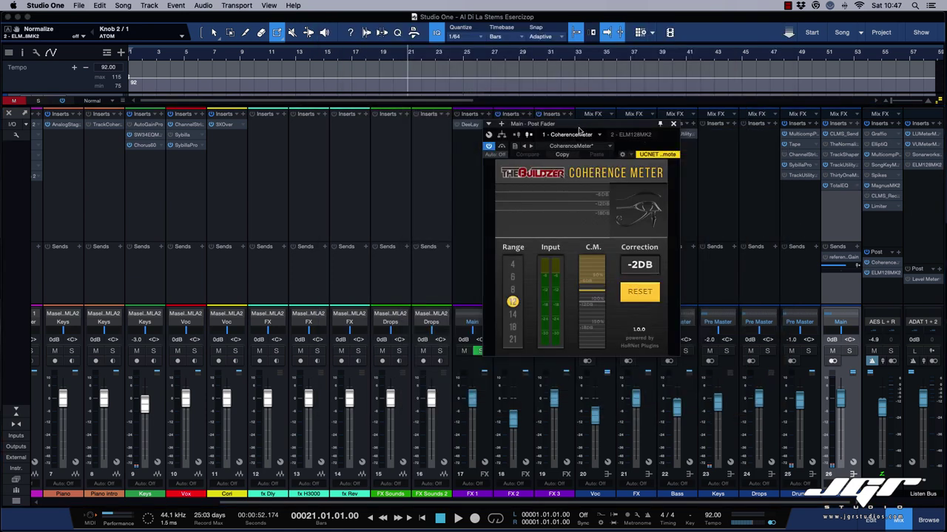
{"action": "left_click_drag", "start_coordinate": [579, 131], "coordinate": [633, 132]}
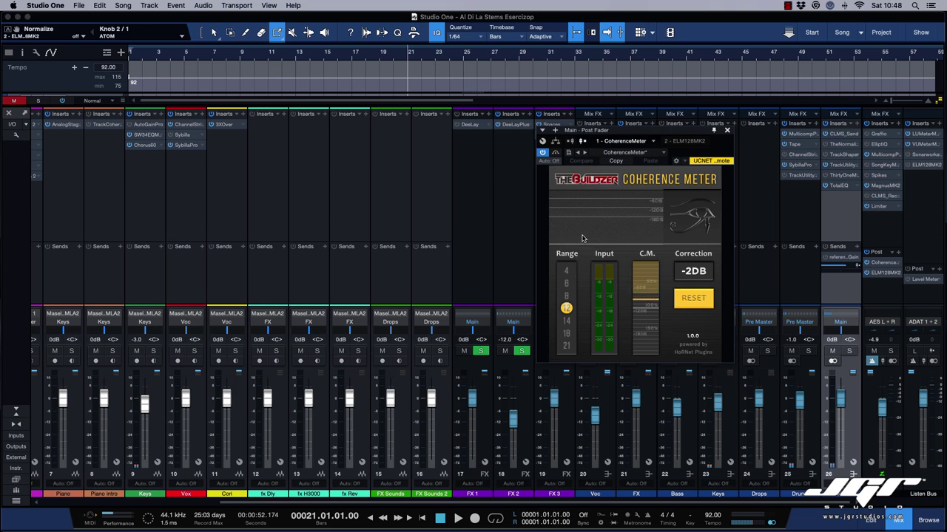
{"action": "left_click", "coordinate": [567, 284]}
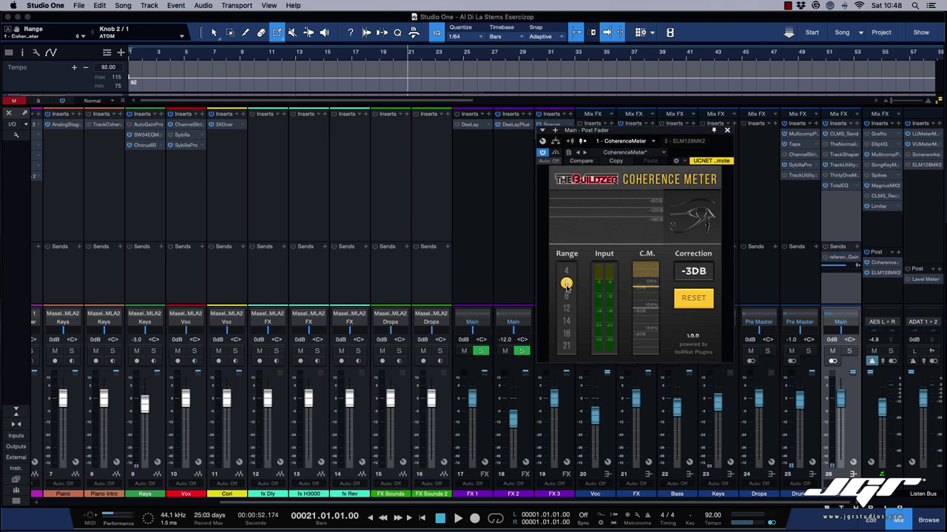
{"action": "left_click_drag", "start_coordinate": [565, 284], "coordinate": [565, 310]}
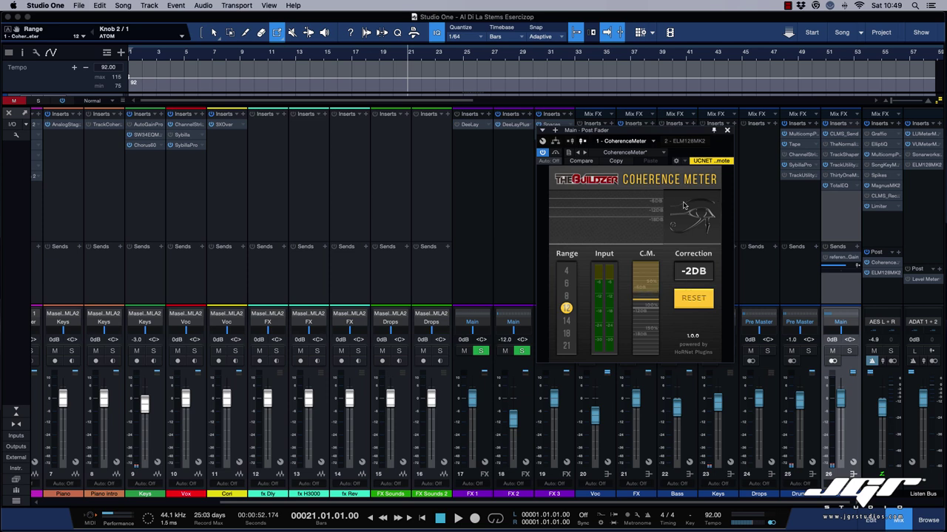
- Play the song, close MagnusMK2, and place Main's Limiter beside the CoherenceMeter
{"action": "key", "text": "space"}
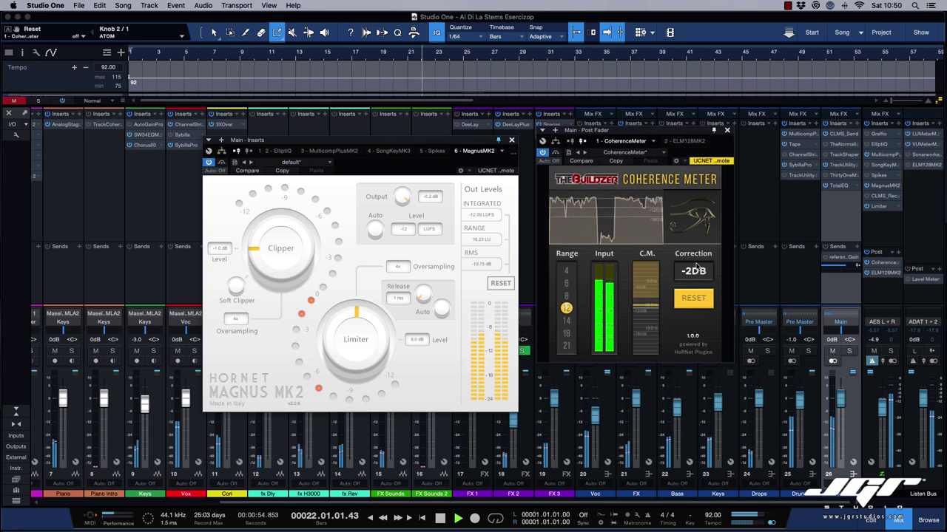
{"action": "left_click", "coordinate": [511, 140]}
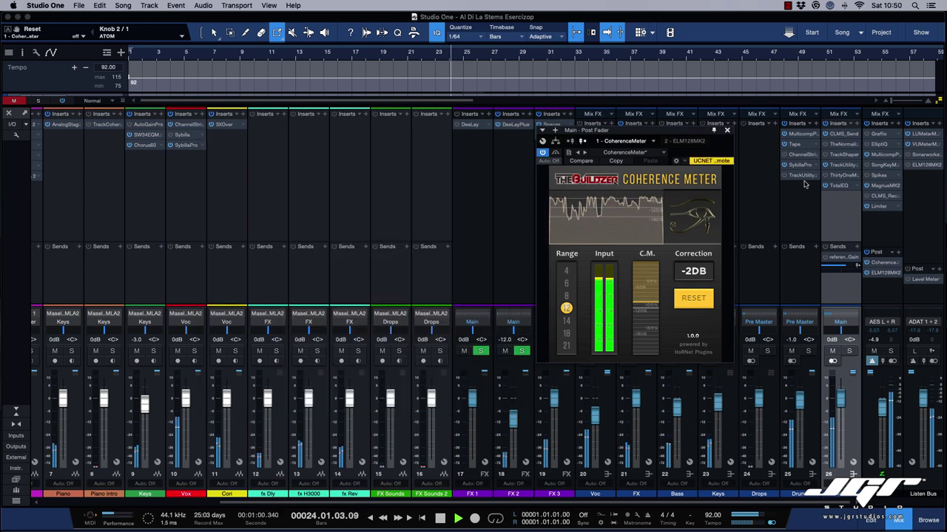
{"action": "left_click", "coordinate": [879, 207]}
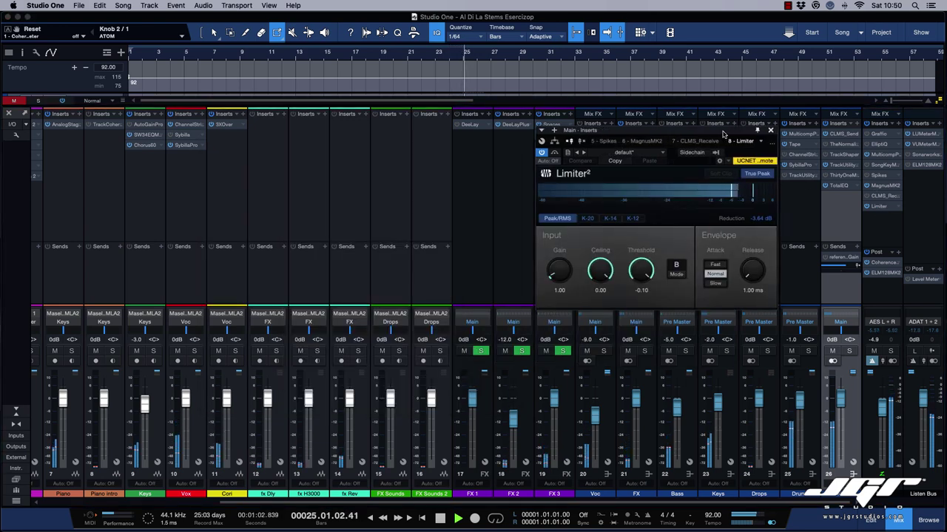
{"action": "left_click_drag", "start_coordinate": [651, 130], "coordinate": [434, 147]}
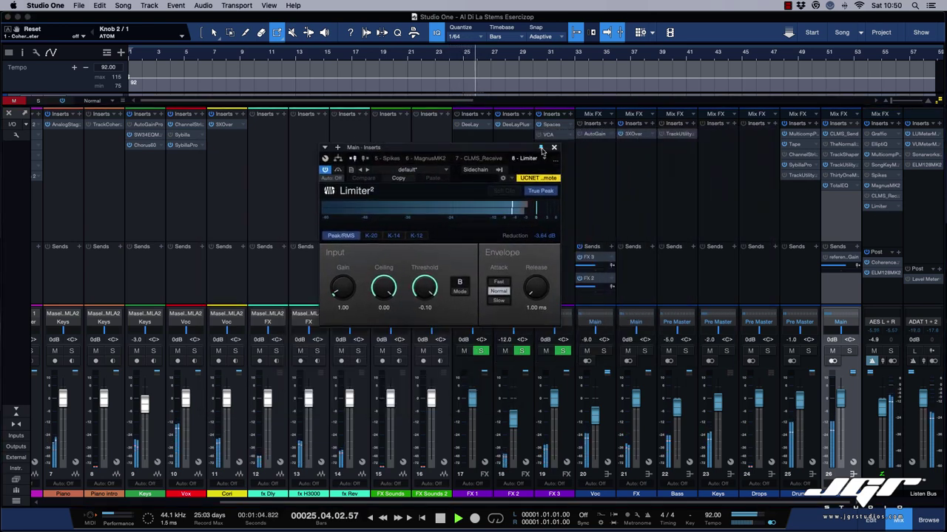
{"action": "left_click", "coordinate": [885, 264]}
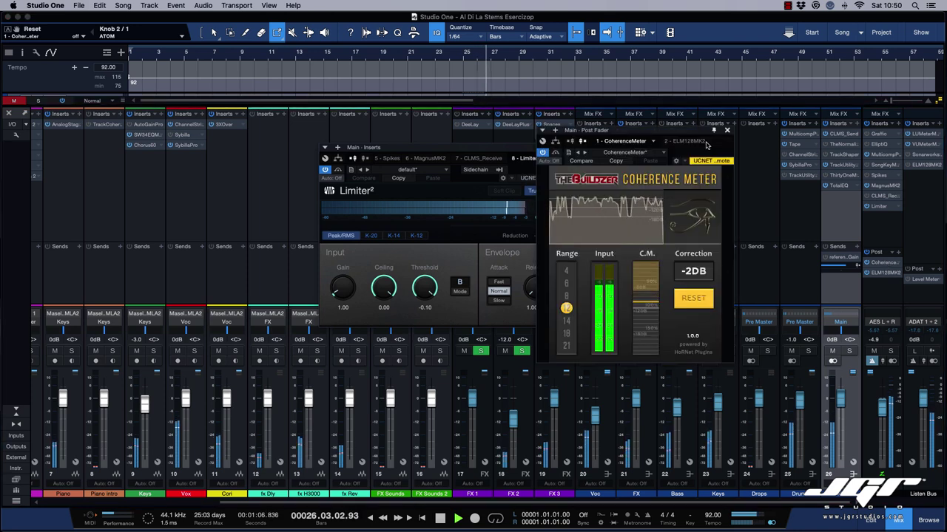
{"action": "left_click_drag", "start_coordinate": [686, 131], "coordinate": [731, 128]}
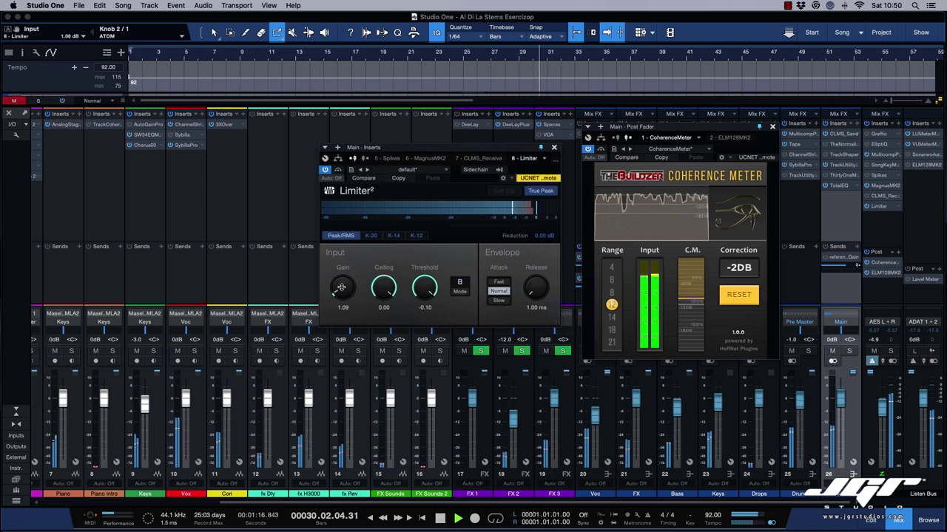
- Compare CoherenceMeter's correction with the Limiter's gain at 5.14 and 0.00, resetting the meter after each change, and stop playback
{"action": "left_click_drag", "start_coordinate": [343, 290], "coordinate": [347, 266]}
{"action": "left_click", "coordinate": [754, 300]}
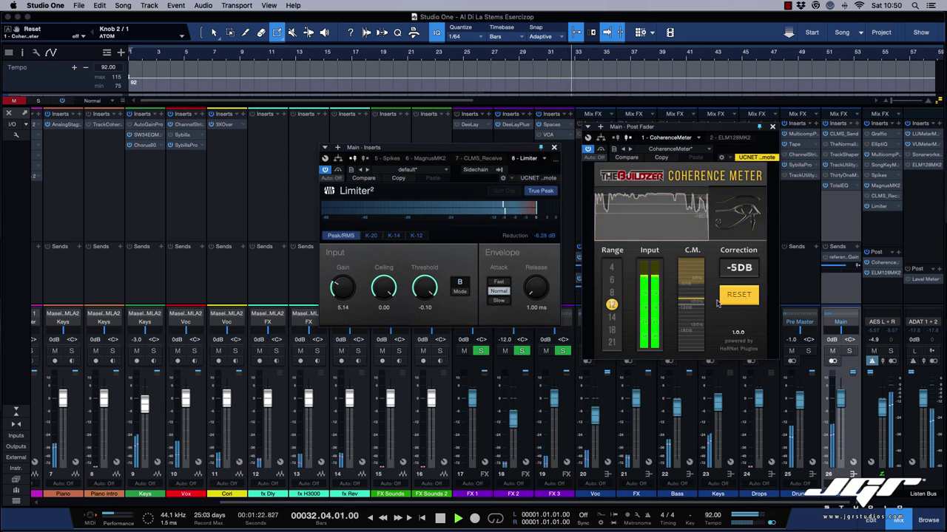
{"action": "double_click", "coordinate": [352, 288]}
{"action": "left_click", "coordinate": [739, 296]}
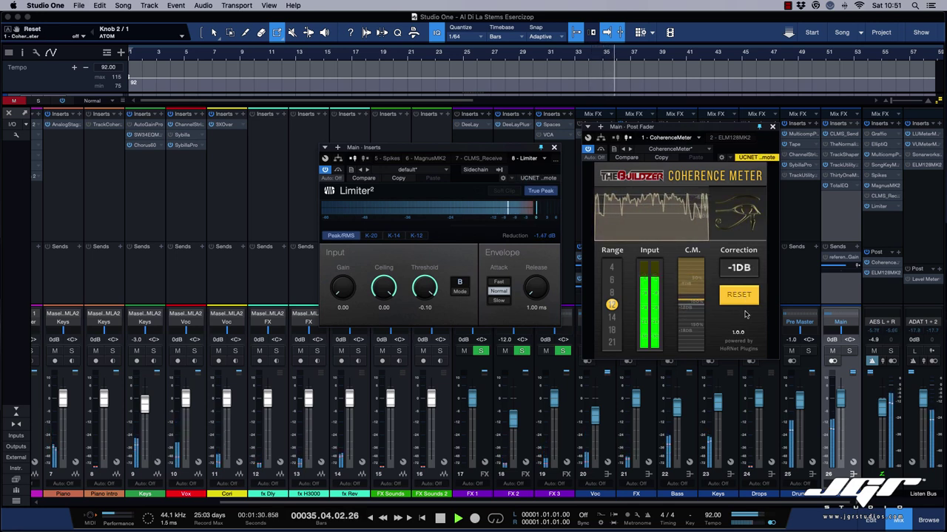
{"action": "key", "text": "space"}
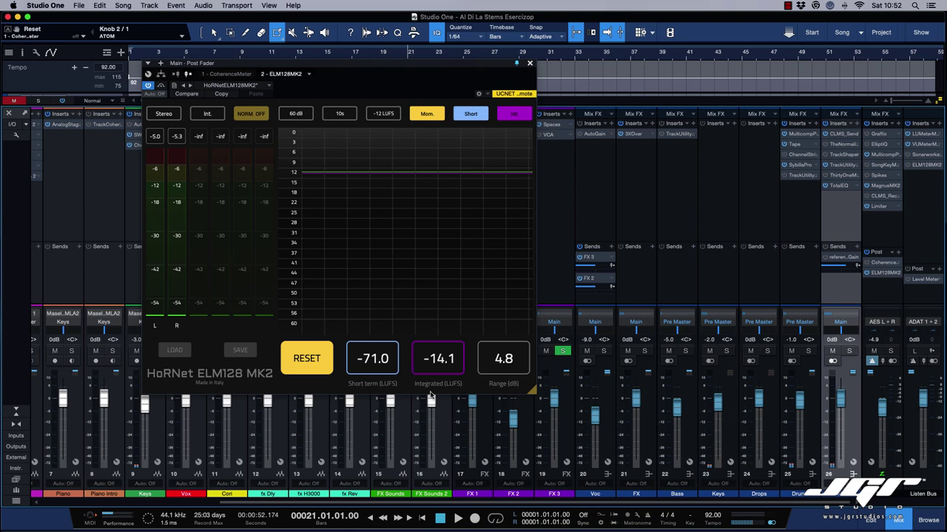
- Open VUMeterMK4 and LUMeterMK2 from the Listen Bus and arrange them with Main's ELM128MK2 window
{"action": "left_click_drag", "start_coordinate": [294, 68], "coordinate": [330, 151]}
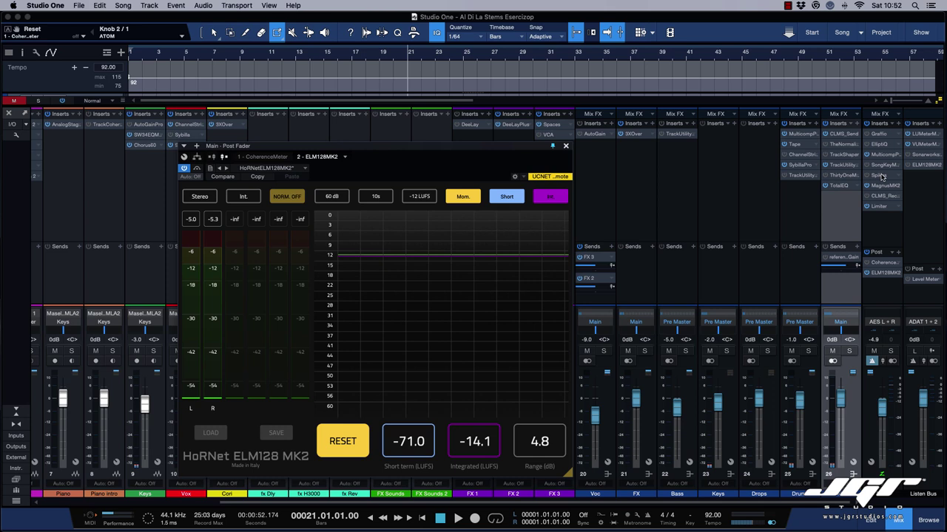
{"action": "left_click", "coordinate": [923, 145]}
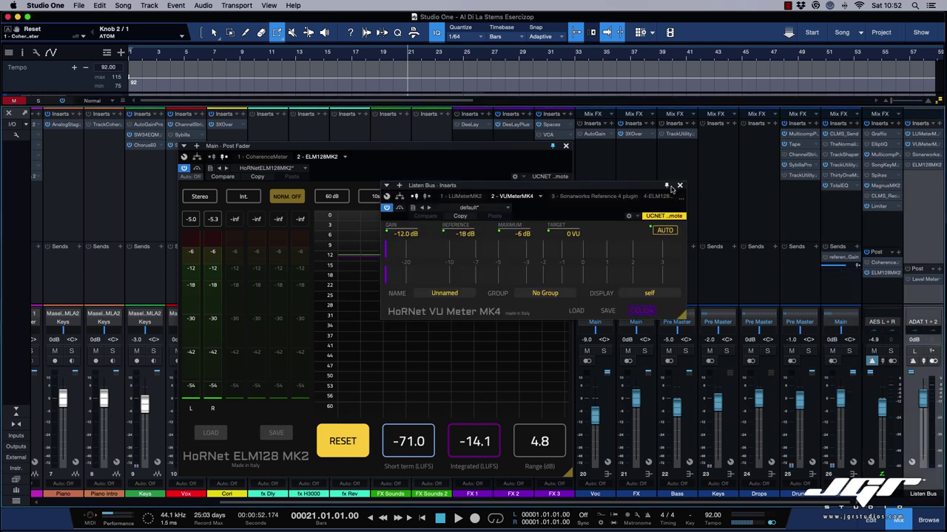
{"action": "left_click", "coordinate": [923, 134]}
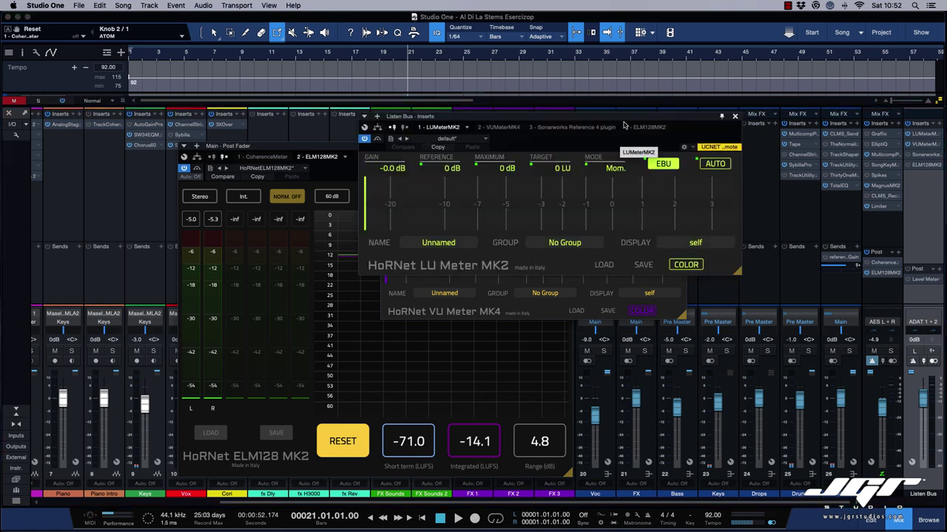
{"action": "left_click_drag", "start_coordinate": [623, 125], "coordinate": [601, 334]}
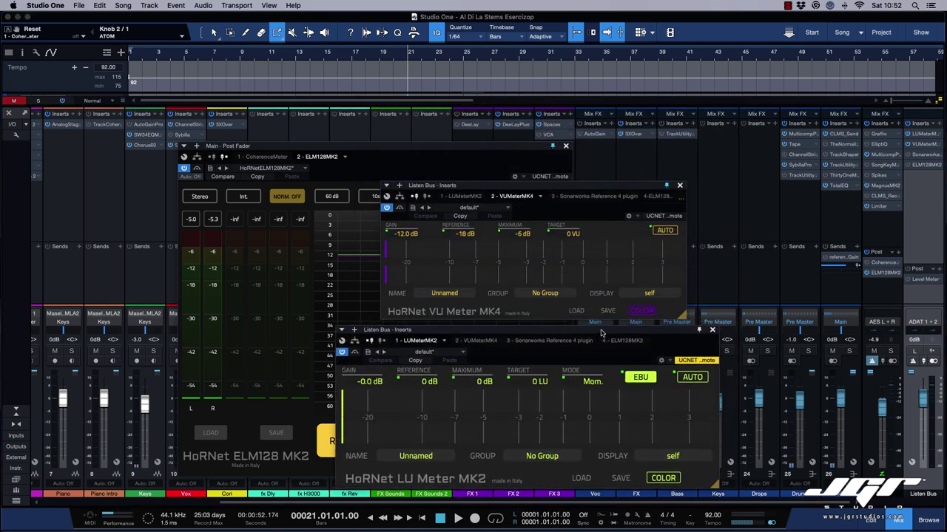
- Play the song to examine the VU Meter MK4 and LU Meter MK2 response in EBU mode, and stop playback
{"action": "key", "text": "space"}
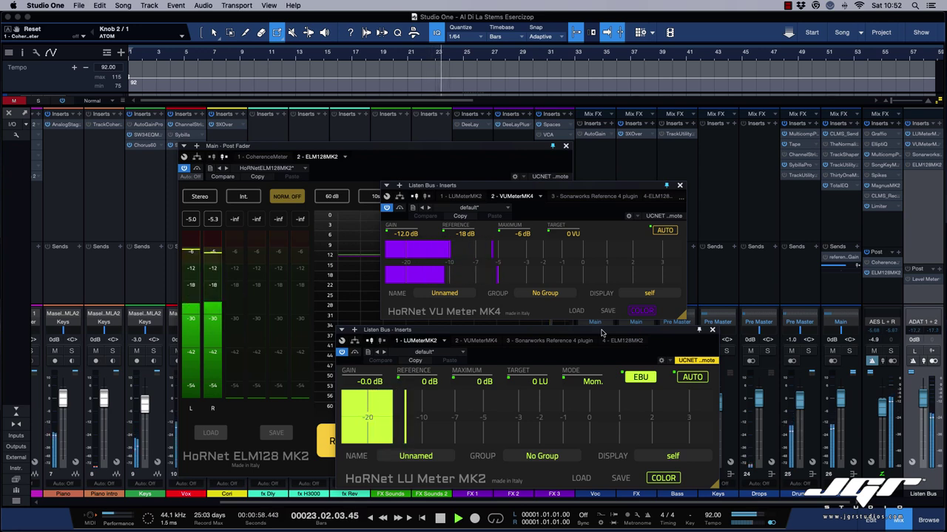
{"action": "left_click", "coordinate": [637, 377]}
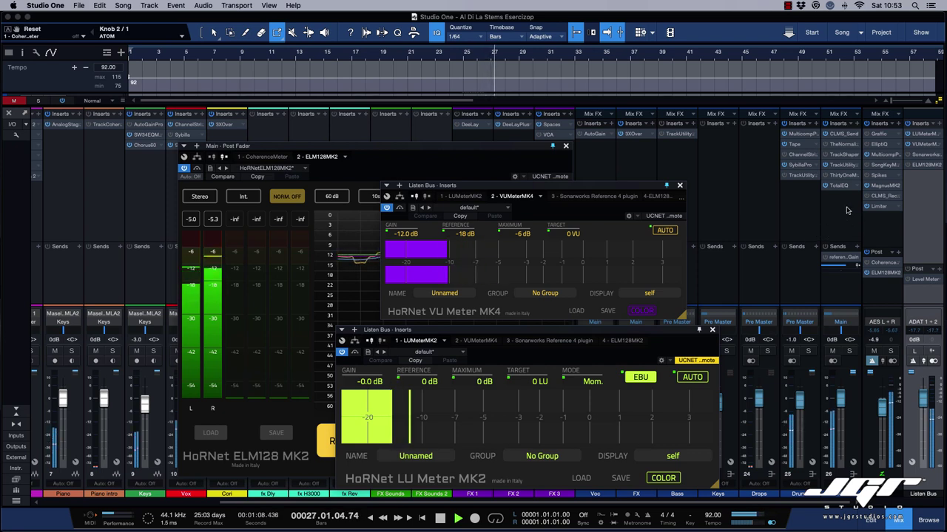
{"action": "key", "text": "space"}
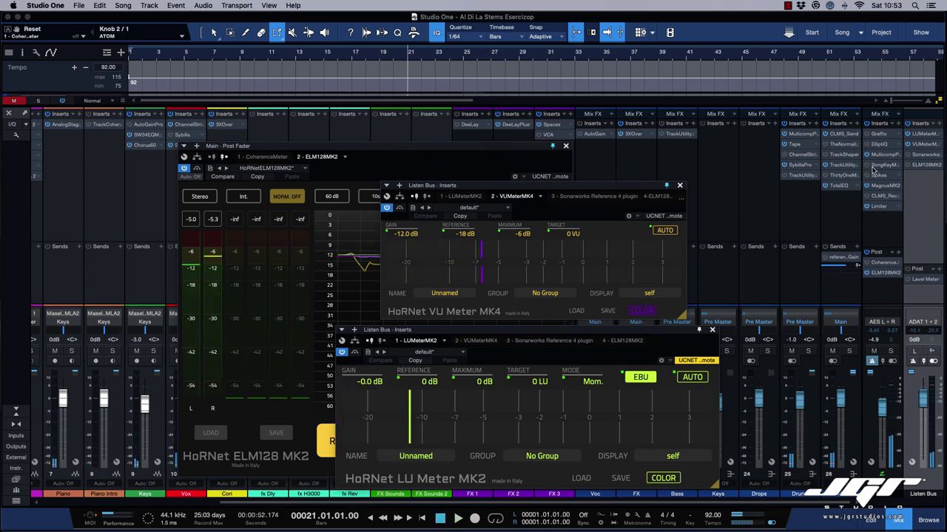
- Open ElliptiQ on Main and examine its 300 Hz frequency and its 12, 24, and 48 dB/Oct slope options
{"action": "left_click", "coordinate": [879, 144]}
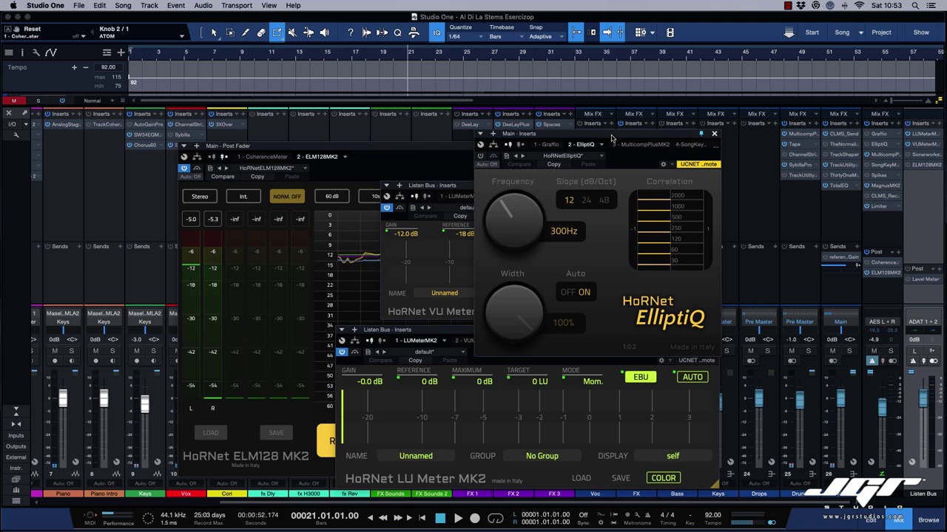
{"action": "left_click_drag", "start_coordinate": [613, 138], "coordinate": [662, 141]}
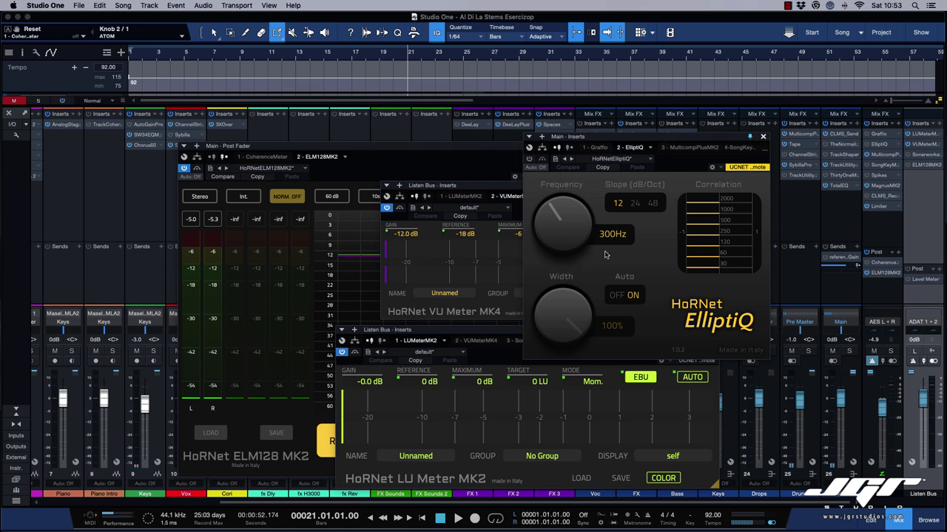
{"action": "left_click", "coordinate": [636, 207]}
{"action": "left_click", "coordinate": [653, 206]}
{"action": "left_click", "coordinate": [618, 206]}
{"action": "left_click", "coordinate": [634, 207]}
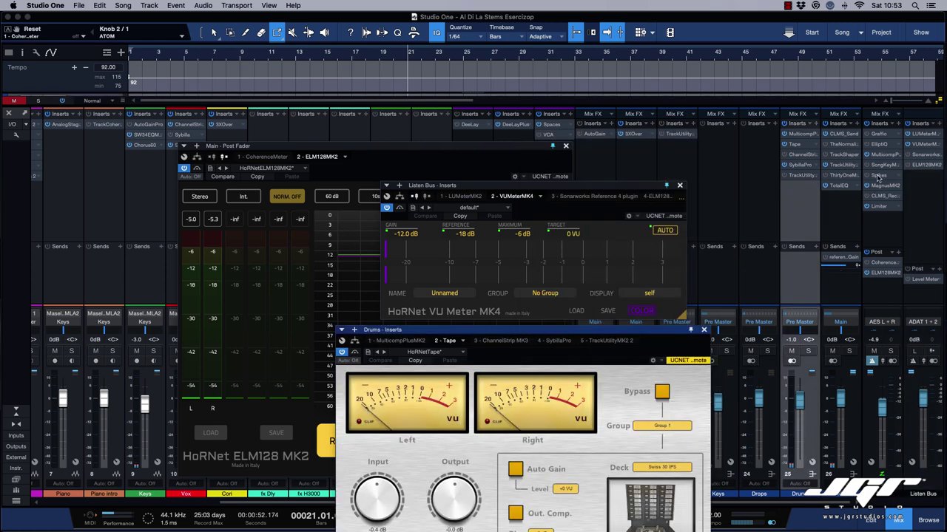
- Open the Spikes transient processor on Main, examine its controls, and close it
{"action": "left_click", "coordinate": [879, 176]}
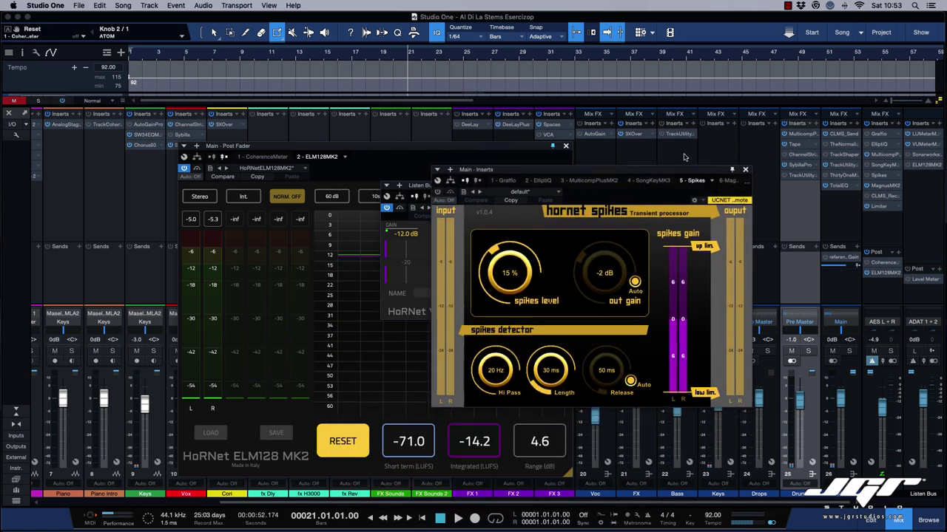
{"action": "left_click_drag", "start_coordinate": [684, 156], "coordinate": [710, 135]}
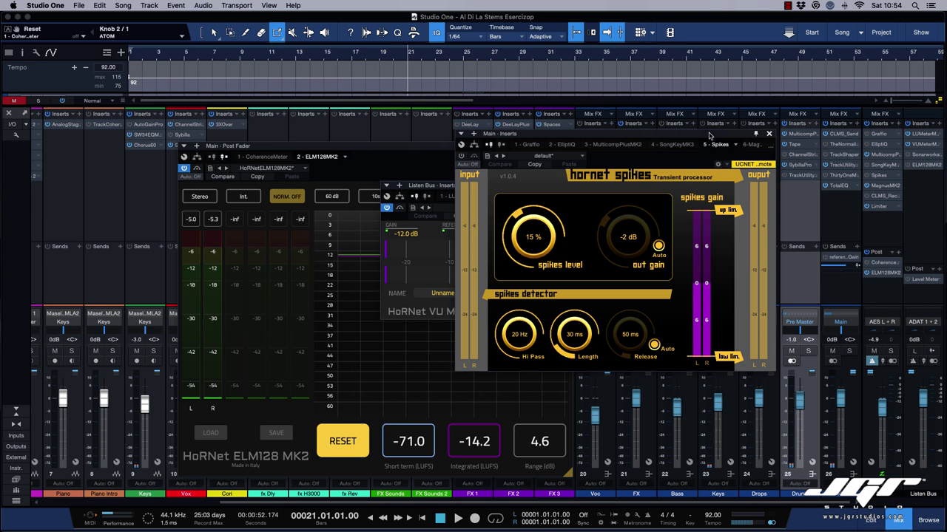
{"action": "left_click", "coordinate": [769, 134]}
- Open the Graffio multiband distortion on Main, examine its three bands, and close it
{"action": "double_click", "coordinate": [879, 134]}
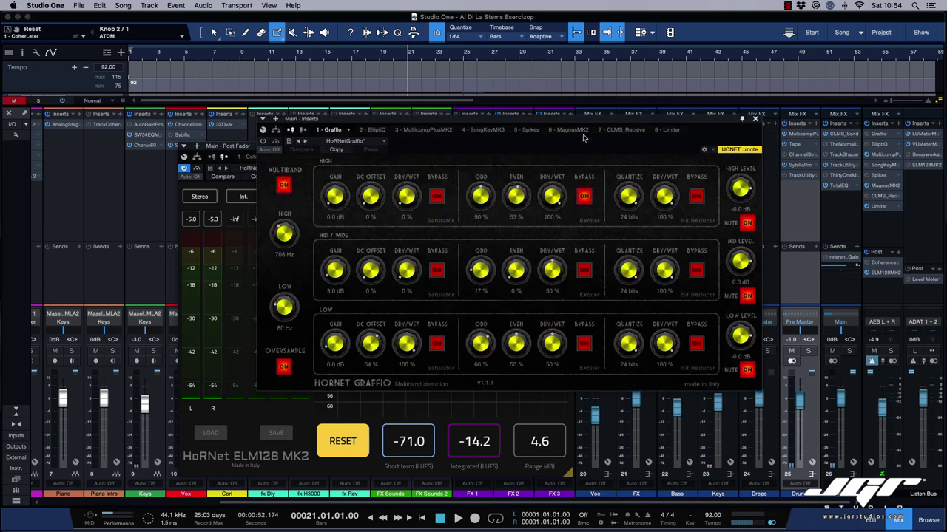
{"action": "left_click_drag", "start_coordinate": [574, 119], "coordinate": [585, 135]}
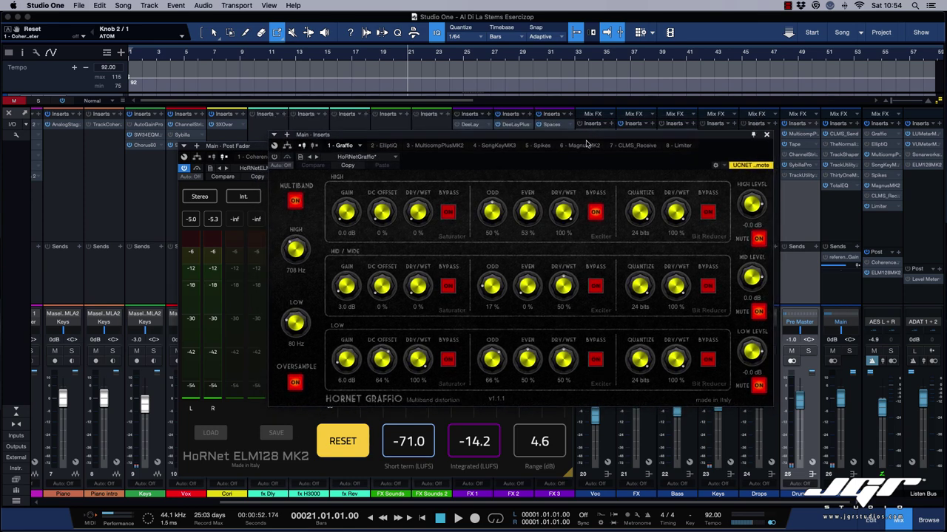
{"action": "left_click", "coordinate": [767, 136]}
- Set the Drums DynamicsControl thresholds to -15.4 top and -12.2 mid, lower the bottom threshold, and close the plug-in
{"action": "left_click_drag", "start_coordinate": [538, 27], "coordinate": [671, 136]}
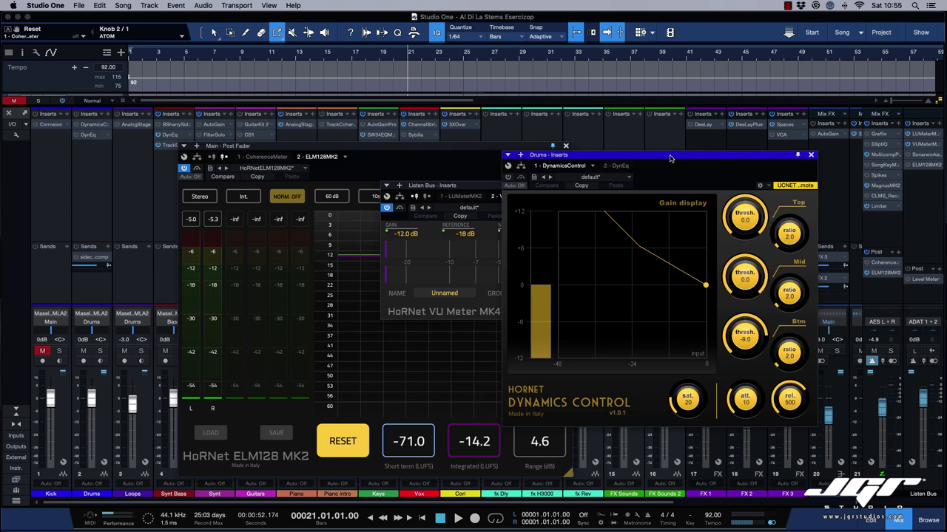
{"action": "left_click_drag", "start_coordinate": [669, 157], "coordinate": [641, 103]}
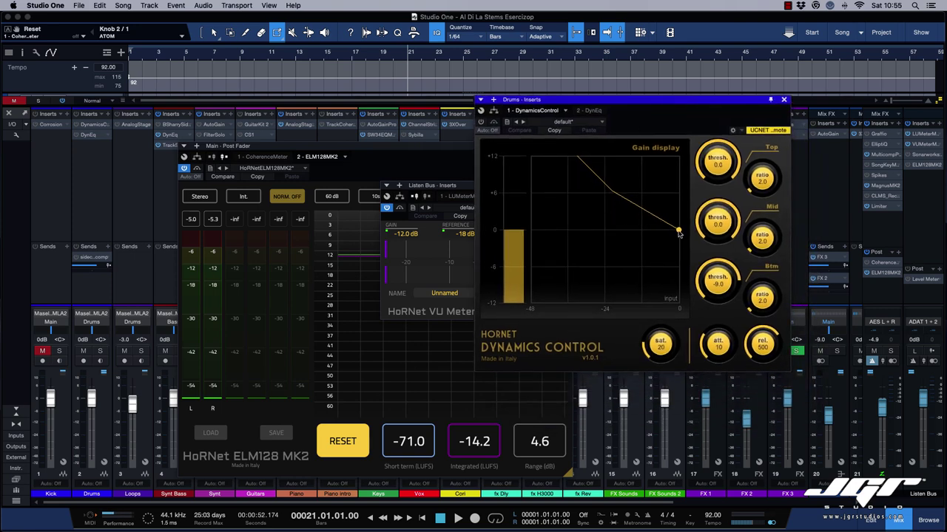
{"action": "left_click_drag", "start_coordinate": [721, 283], "coordinate": [724, 265]}
{"action": "left_click_drag", "start_coordinate": [718, 218], "coordinate": [718, 227]}
{"action": "left_click_drag", "start_coordinate": [714, 164], "coordinate": [714, 174]}
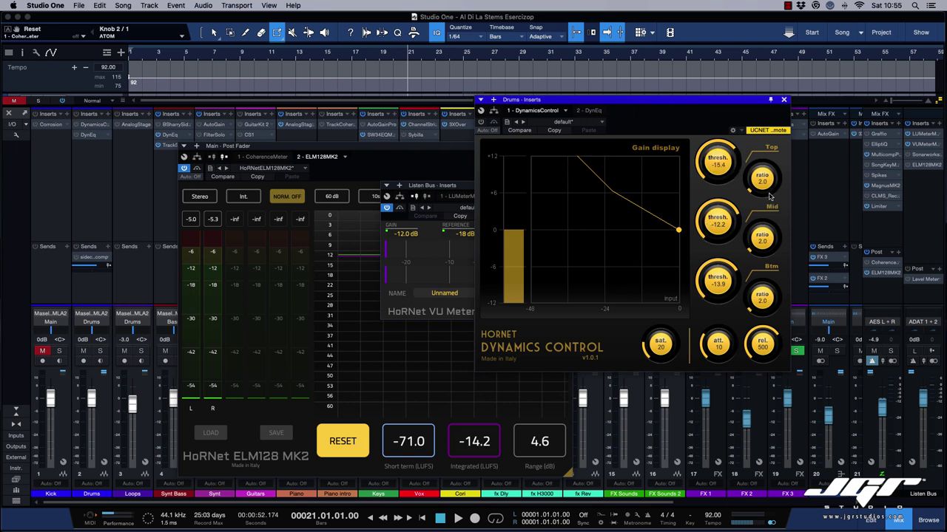
{"action": "left_click_drag", "start_coordinate": [715, 285], "coordinate": [718, 326]}
{"action": "left_click", "coordinate": [784, 100]}
- Open the Corrosion plug-in on Kick, examine its source options from Noise to Ext. input, and close it
{"action": "left_click", "coordinate": [48, 125]}
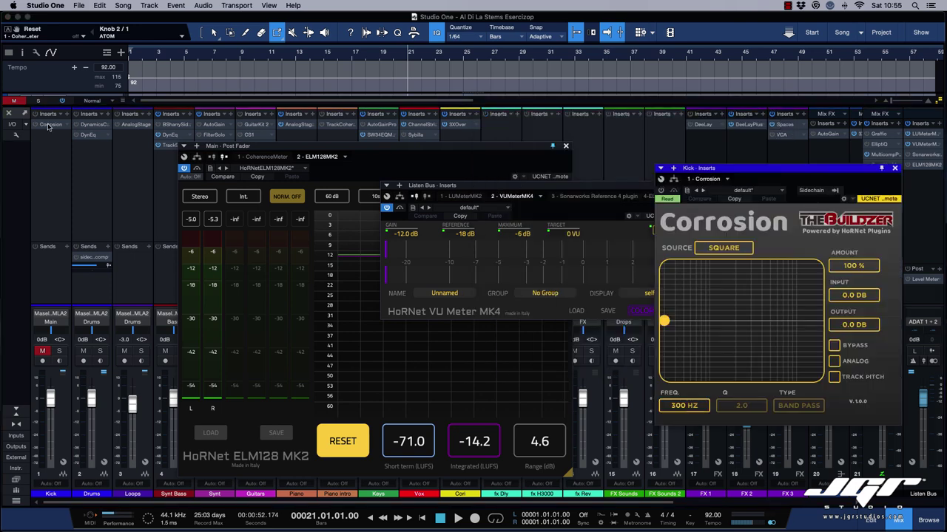
{"action": "left_click_drag", "start_coordinate": [777, 169], "coordinate": [659, 137]}
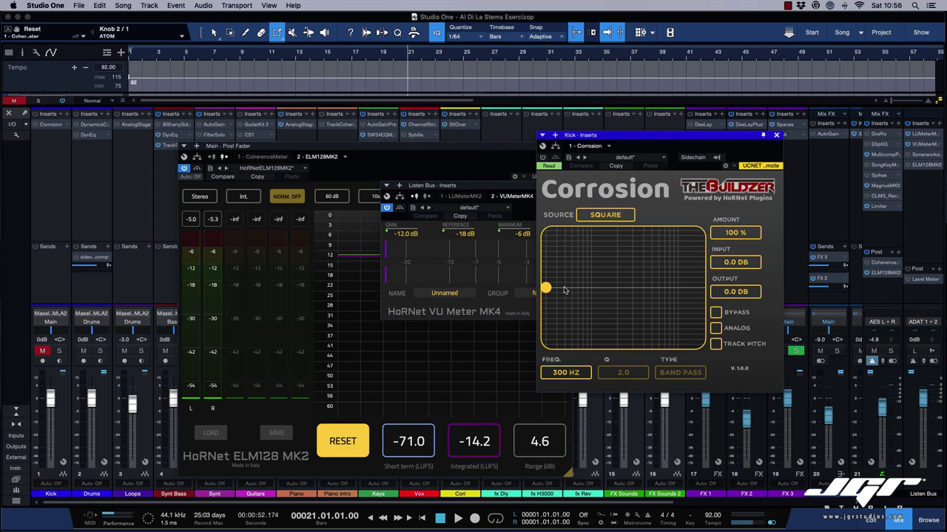
{"action": "left_click", "coordinate": [613, 216]}
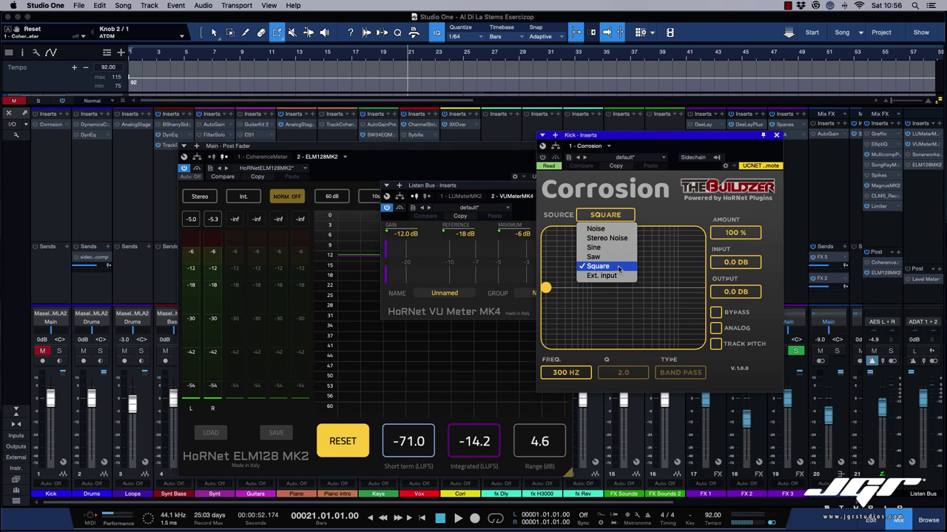
{"action": "left_click", "coordinate": [672, 255]}
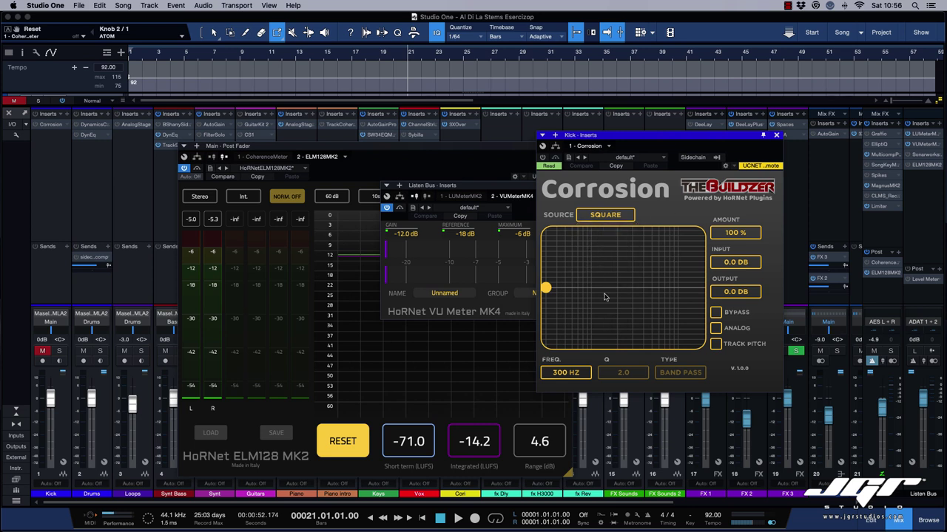
{"action": "left_click", "coordinate": [776, 135]}
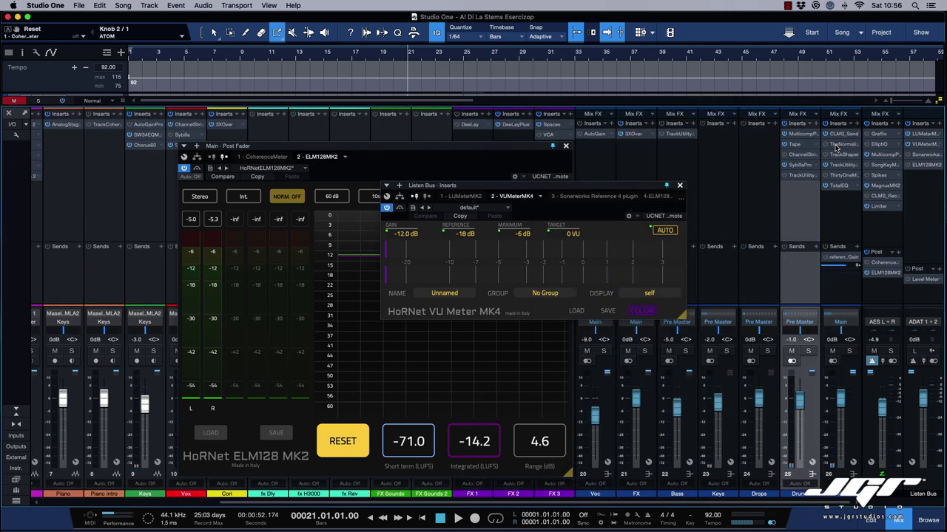
- Open TheNormalizer on Pre Master, examine its analyze and normalize controls, and close it
{"action": "left_click", "coordinate": [835, 146]}
{"action": "left_click_drag", "start_coordinate": [481, 125], "coordinate": [660, 167]}
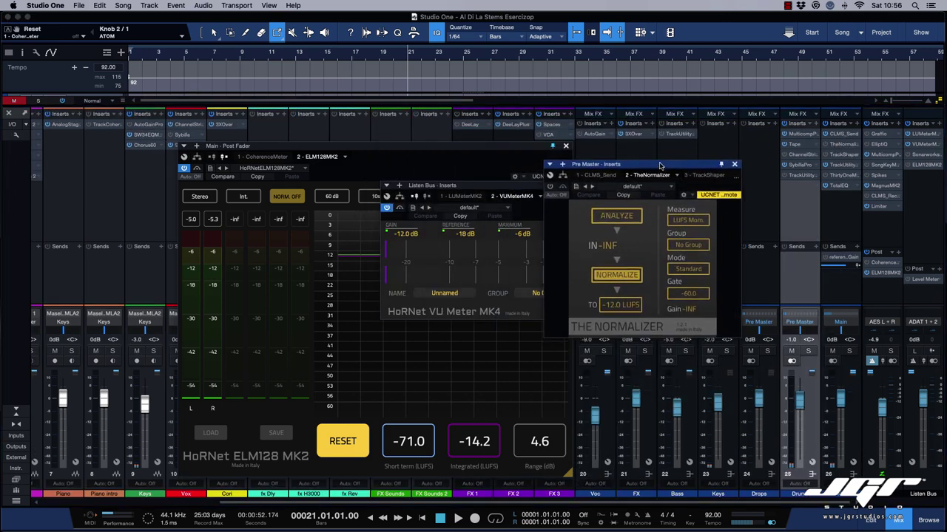
{"action": "left_click", "coordinate": [734, 165]}
- Open ThirtyOne MK2 on Pre Master, activate it, and play the song to feed its 31-band analyzer
{"action": "left_click", "coordinate": [840, 176]}
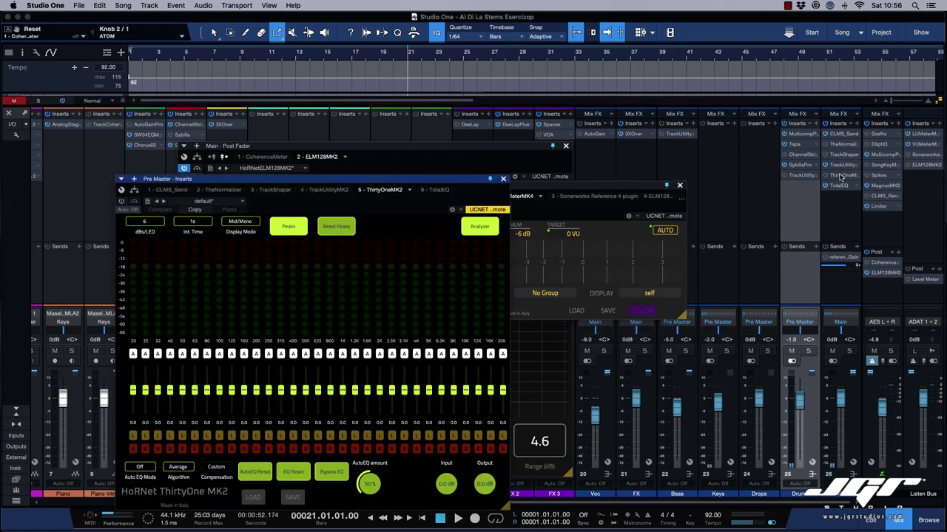
{"action": "left_click_drag", "start_coordinate": [411, 181], "coordinate": [647, 115]}
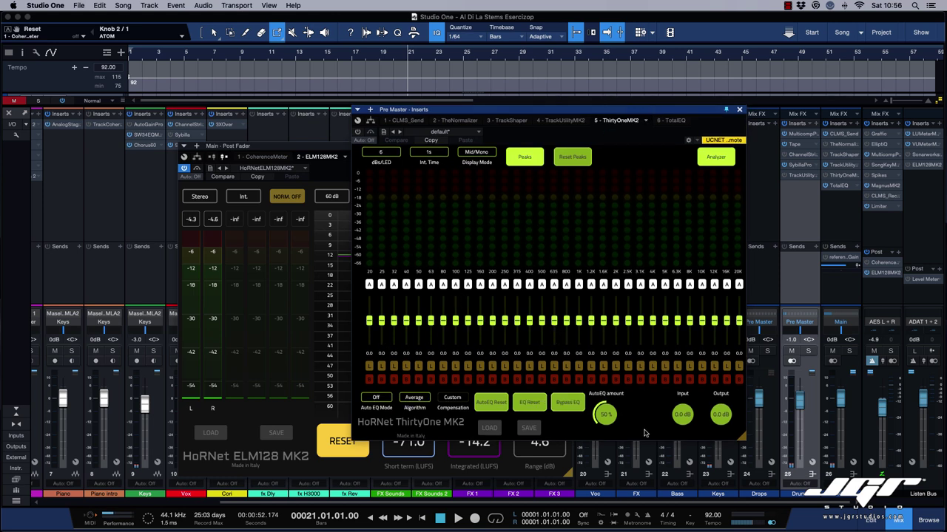
{"action": "left_click", "coordinate": [648, 451]}
{"action": "key", "text": "space"}
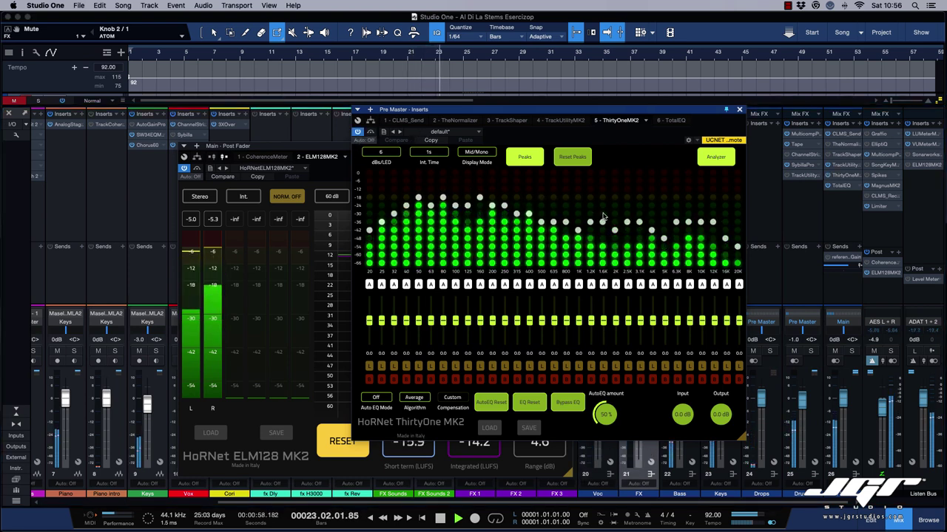
{"action": "left_click_drag", "start_coordinate": [583, 113], "coordinate": [608, 106]}
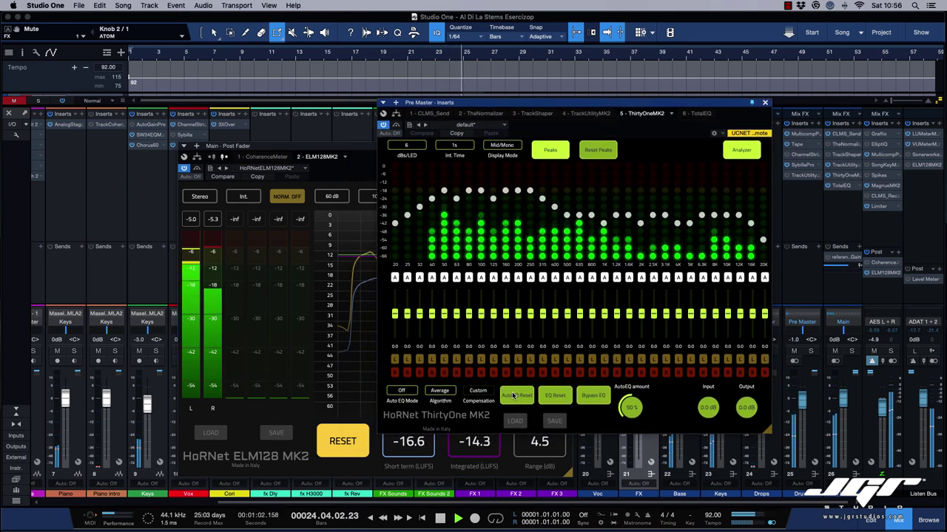
- Set ThirtyOne MK2's Auto EQ Mode to Static while the song plays, and stop playback to inspect the bands
{"action": "left_click", "coordinate": [402, 391]}
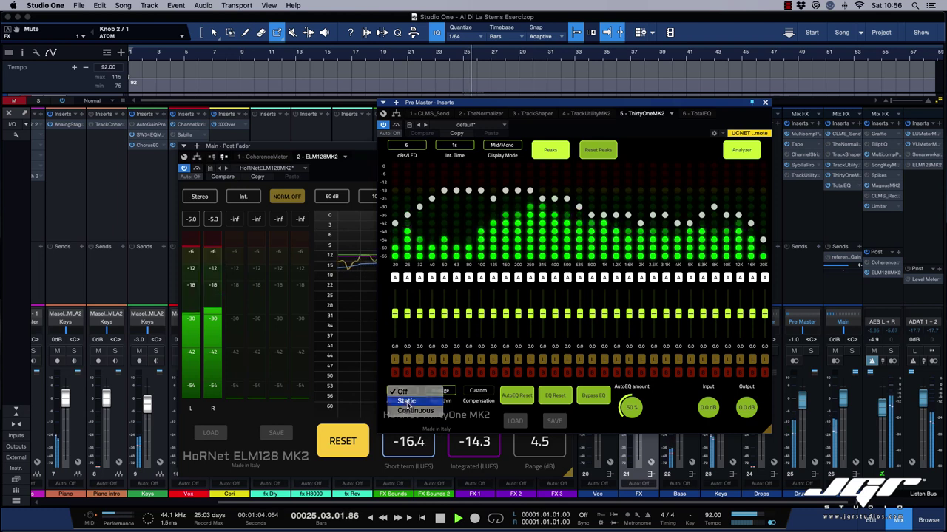
{"action": "left_click", "coordinate": [406, 401]}
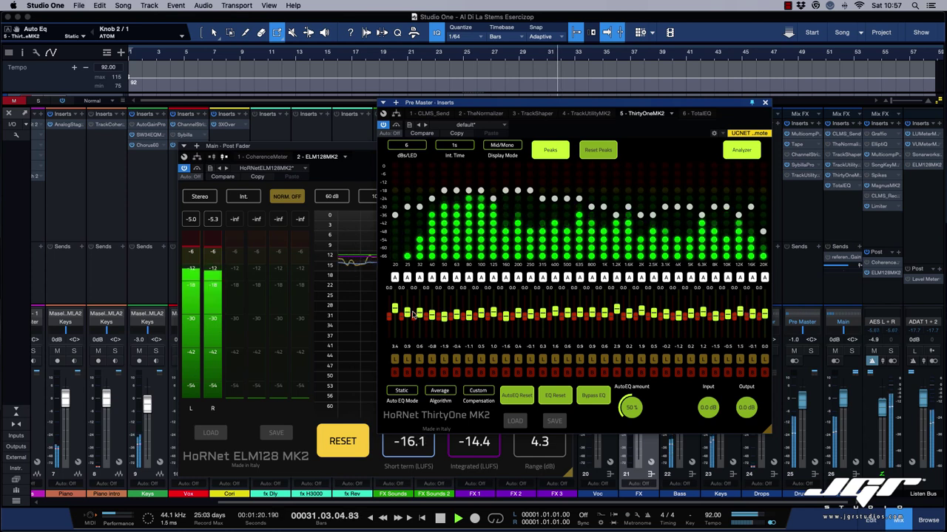
{"action": "key", "text": "space"}
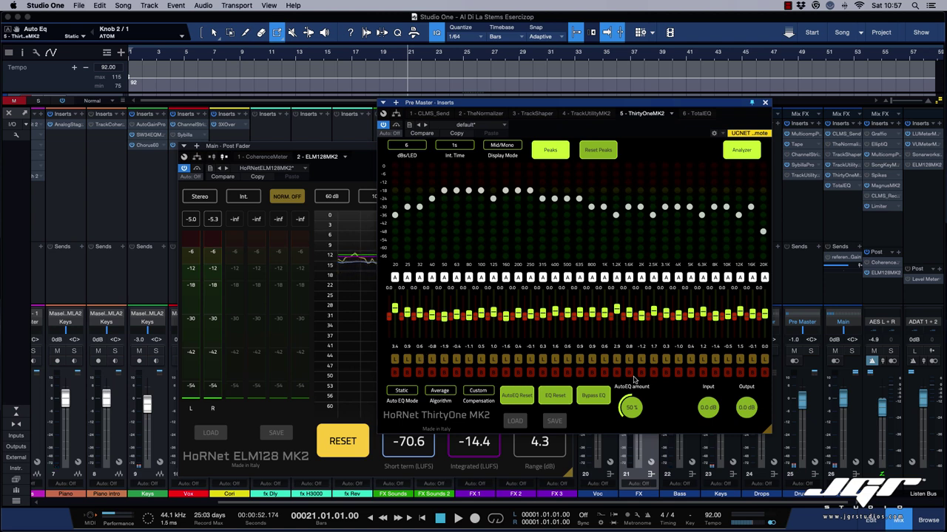
{"action": "mouse_move", "coordinate": [416, 212]}
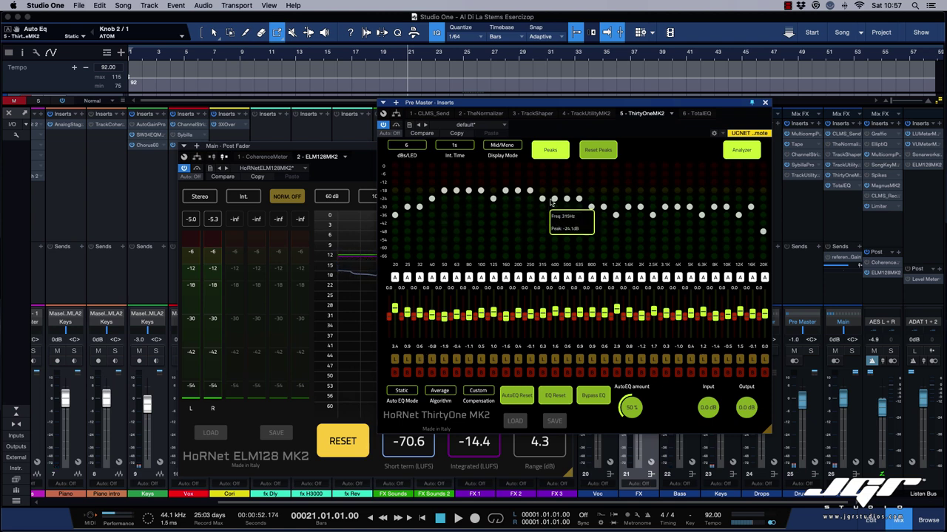